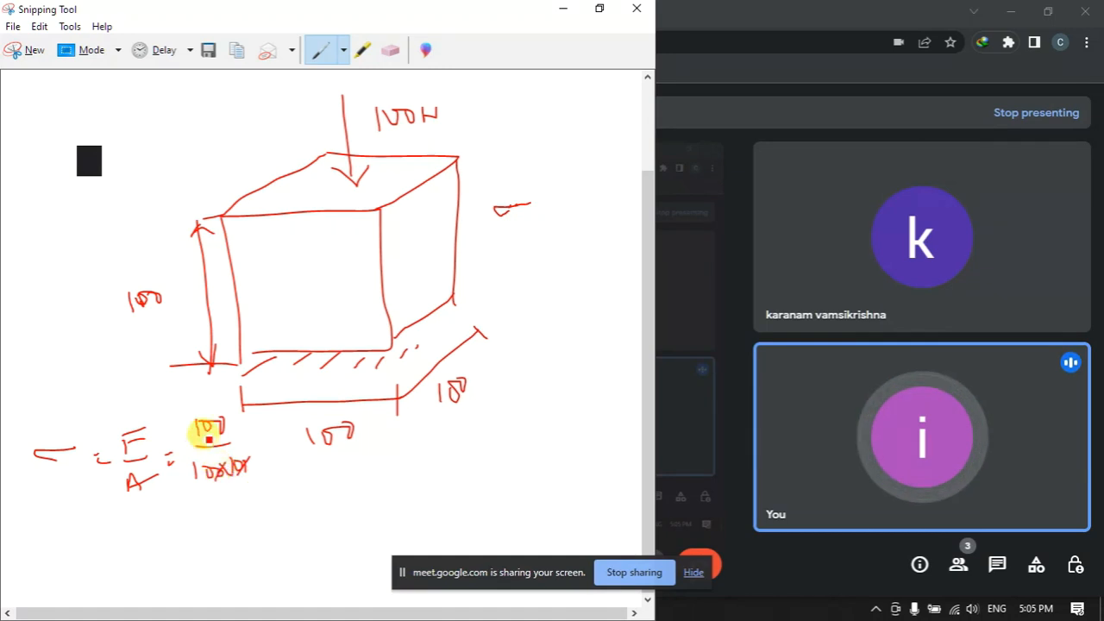
Strike out the common 100 and continue the handwritten stress calculation below with = 1/100 = 1 × 10⁻²
drag(179, 521, 188, 521)
drag(180, 529, 242, 510)
mouse_move(231, 516)
mouse_down()
mouse_move(274, 508)
mouse_move(236, 543)
mouse_move(257, 530)
mouse_up()
drag(262, 528, 299, 505)
drag(290, 514, 361, 515)
drag(360, 501, 347, 516)
mouse_move(381, 491)
mouse_down()
mouse_move(379, 500)
mouse_move(422, 473)
mouse_move(455, 488)
mouse_up()
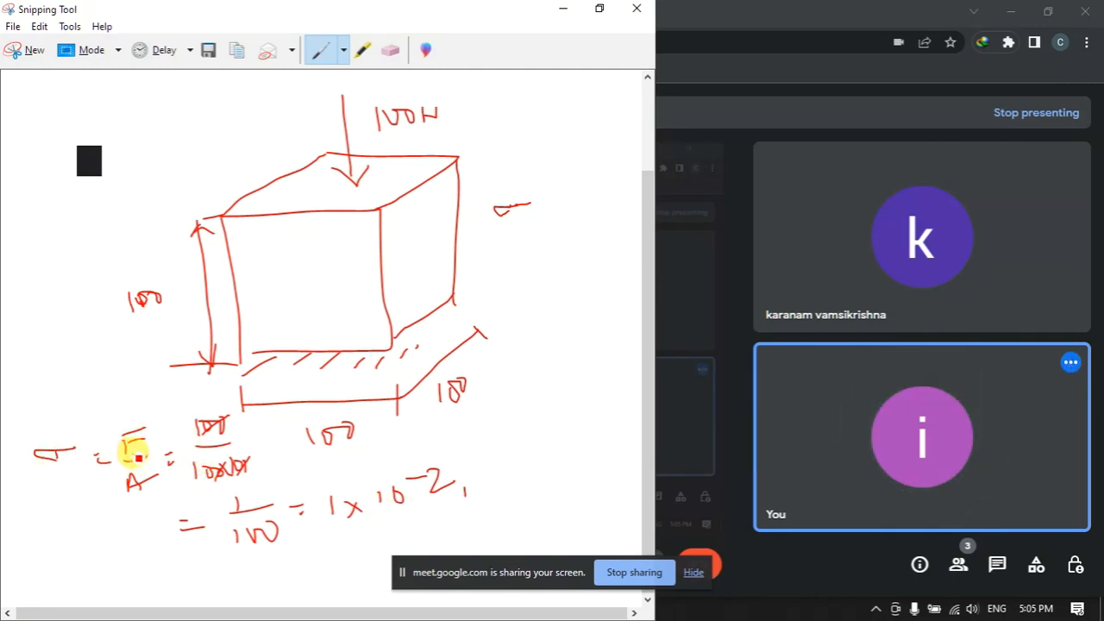
Handwrite N/(mm × mm) and N/mm² = MPa as unit notes, and add MPa to the 1 × 10⁻² stress result
mouse_move(539, 422)
mouse_down()
mouse_move(555, 400)
mouse_move(586, 425)
mouse_move(590, 455)
mouse_up()
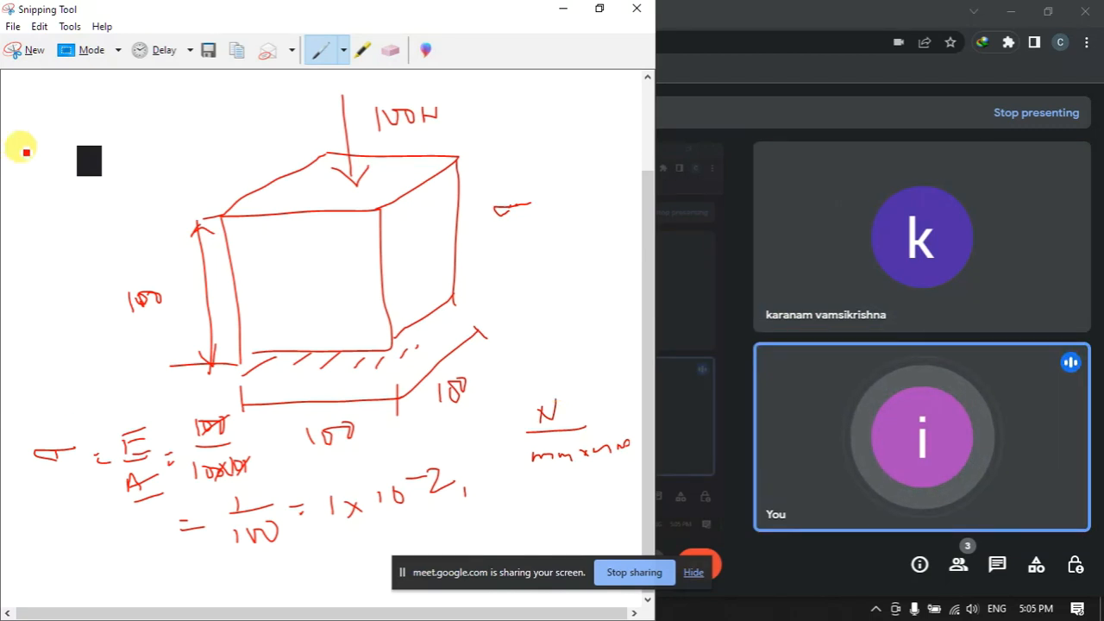
mouse_move(30, 136)
mouse_down()
mouse_move(57, 112)
mouse_move(42, 159)
mouse_move(81, 141)
mouse_move(104, 149)
mouse_move(177, 127)
mouse_up()
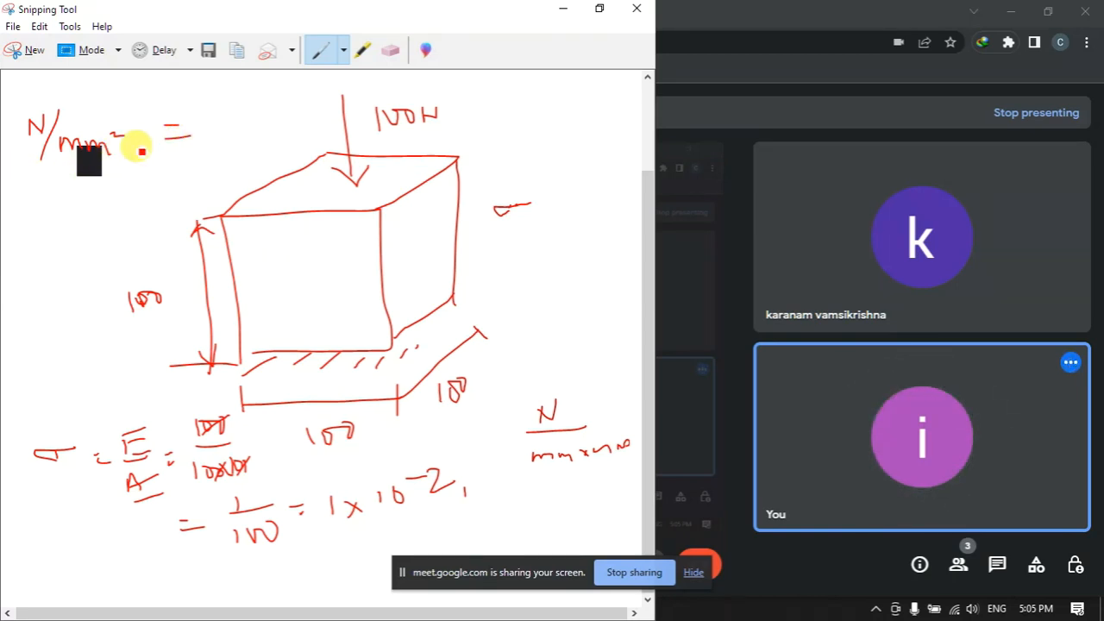
drag(130, 110, 220, 93)
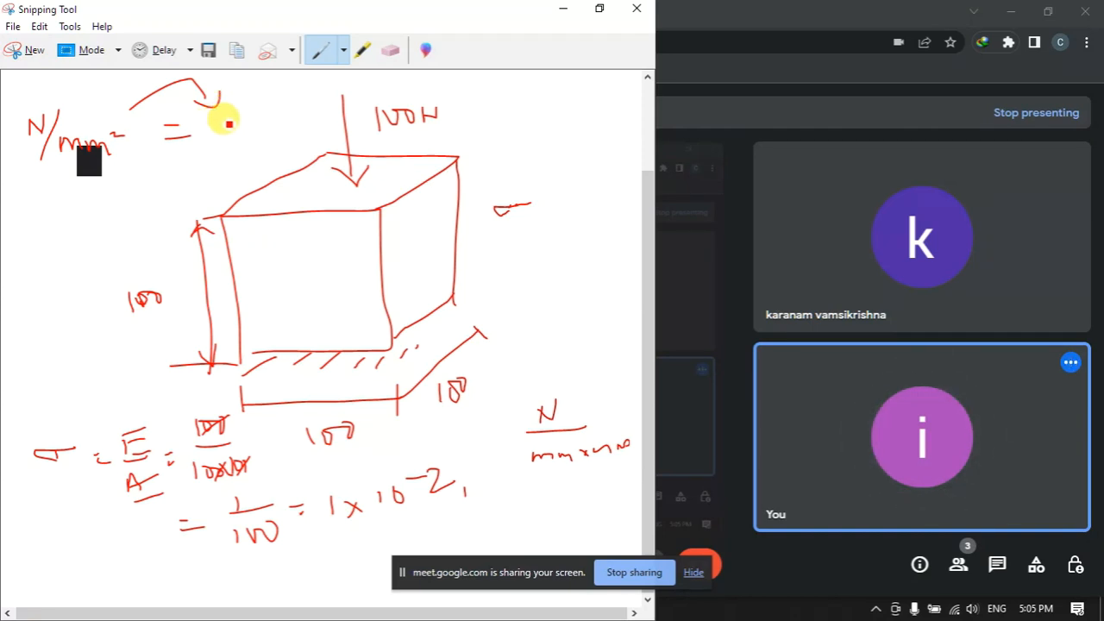
mouse_move(209, 135)
mouse_down()
mouse_move(217, 118)
mouse_move(239, 124)
mouse_move(210, 112)
mouse_move(232, 102)
mouse_up()
mouse_move(463, 494)
mouse_down()
mouse_move(506, 486)
mouse_move(522, 498)
mouse_move(516, 514)
mouse_move(560, 493)
mouse_up()
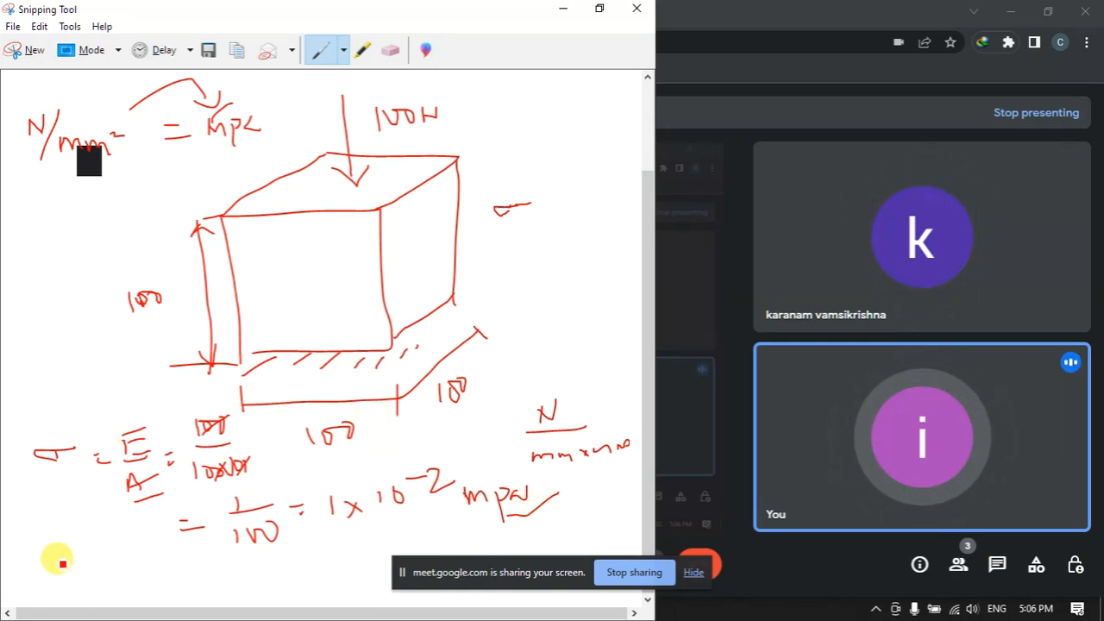
Write the strain formula ε = δl/l beside the cube under the stress symbol and box δl
mouse_move(523, 230)
mouse_down()
mouse_move(510, 239)
mouse_move(521, 257)
mouse_up()
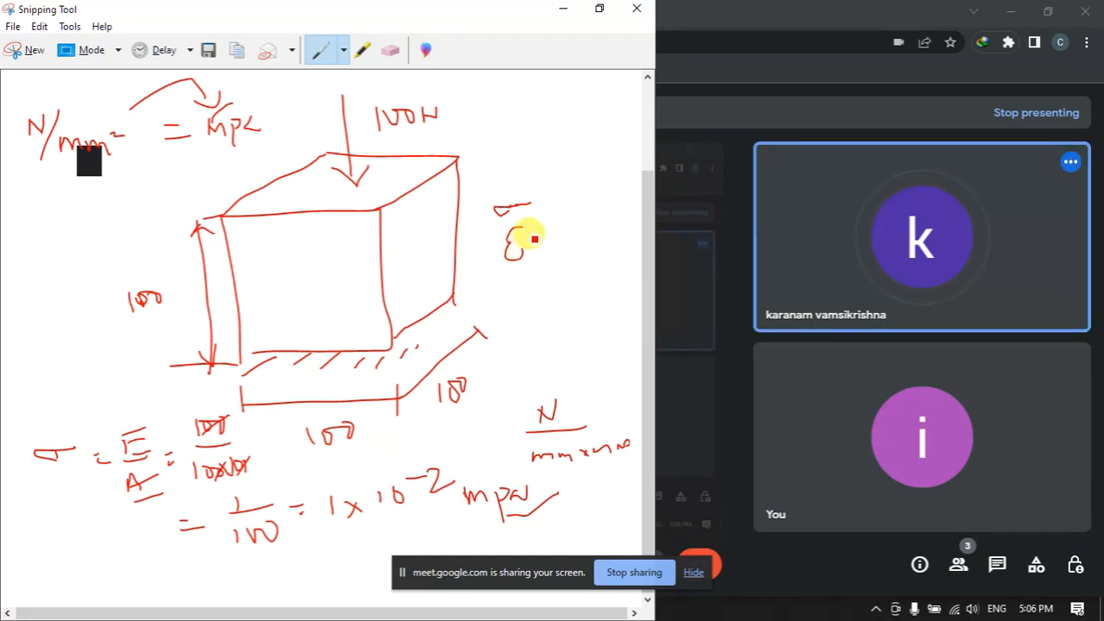
drag(515, 272, 550, 238)
mouse_move(541, 248)
mouse_down()
mouse_move(584, 224)
mouse_move(587, 234)
mouse_up()
drag(572, 245, 597, 243)
mouse_move(589, 251)
mouse_down()
mouse_move(593, 266)
mouse_move(597, 240)
mouse_up()
mouse_move(560, 199)
mouse_down()
mouse_move(561, 233)
mouse_move(609, 207)
mouse_move(565, 240)
mouse_up()
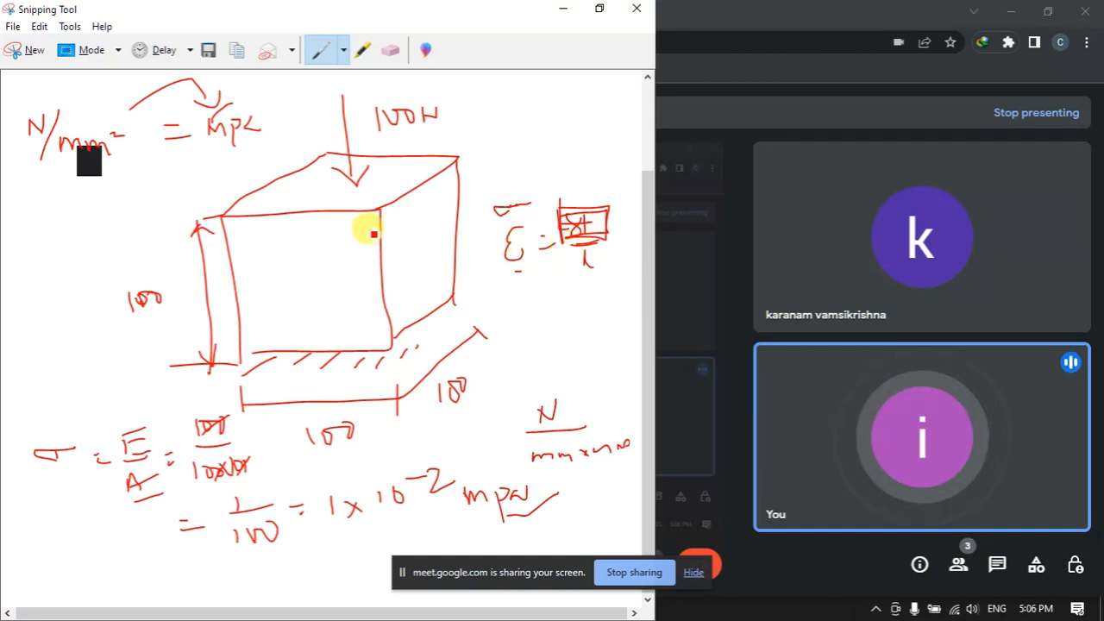
Mark the unknown deflection with a circled question mark at the cube's upper front corner and write a circled E = under the strain formula
mouse_move(380, 216)
mouse_down()
mouse_move(402, 205)
mouse_move(389, 216)
mouse_up()
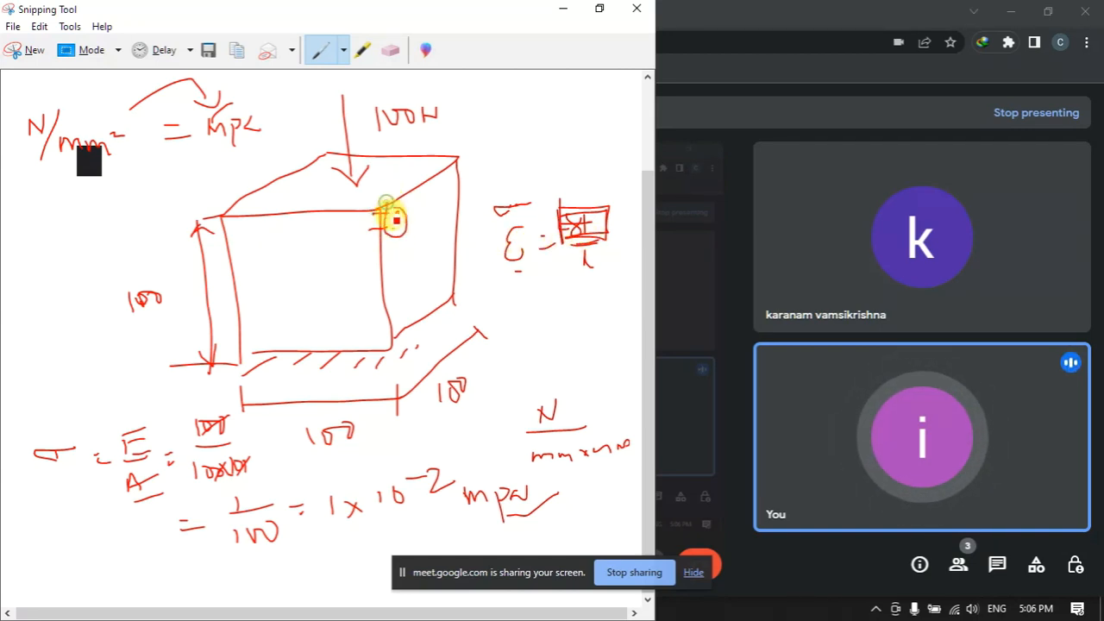
mouse_move(512, 304)
mouse_down()
mouse_move(516, 326)
mouse_move(518, 288)
mouse_move(543, 308)
mouse_move(565, 296)
mouse_move(549, 321)
mouse_up()
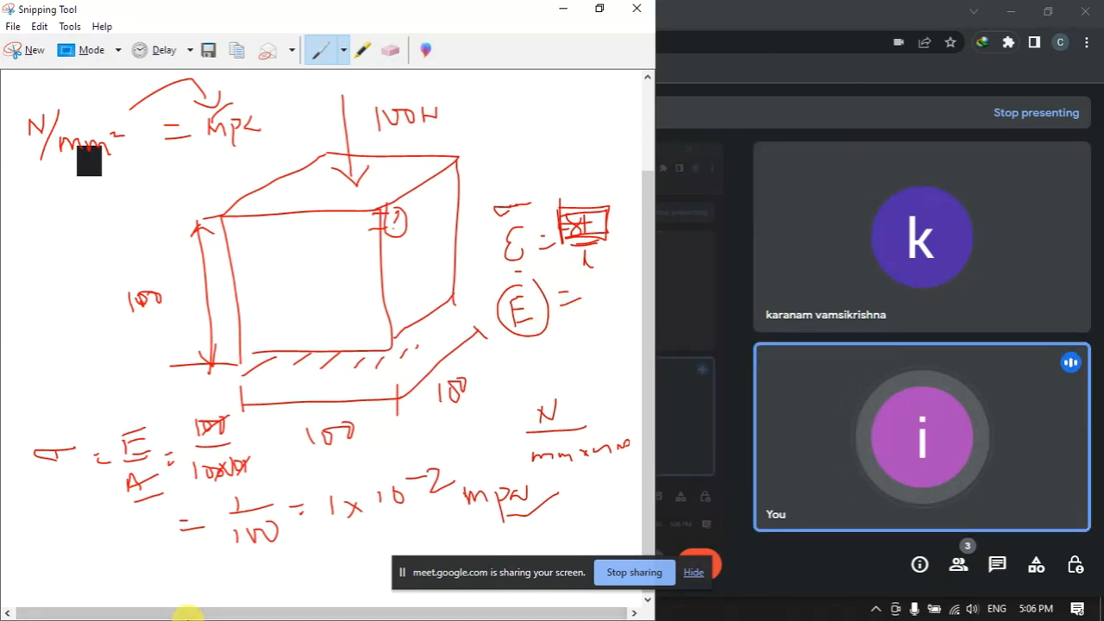
Minimize the sketch, switch to Ansys Workbench and add a Static Structural analysis system to the project schematic
click(562, 9)
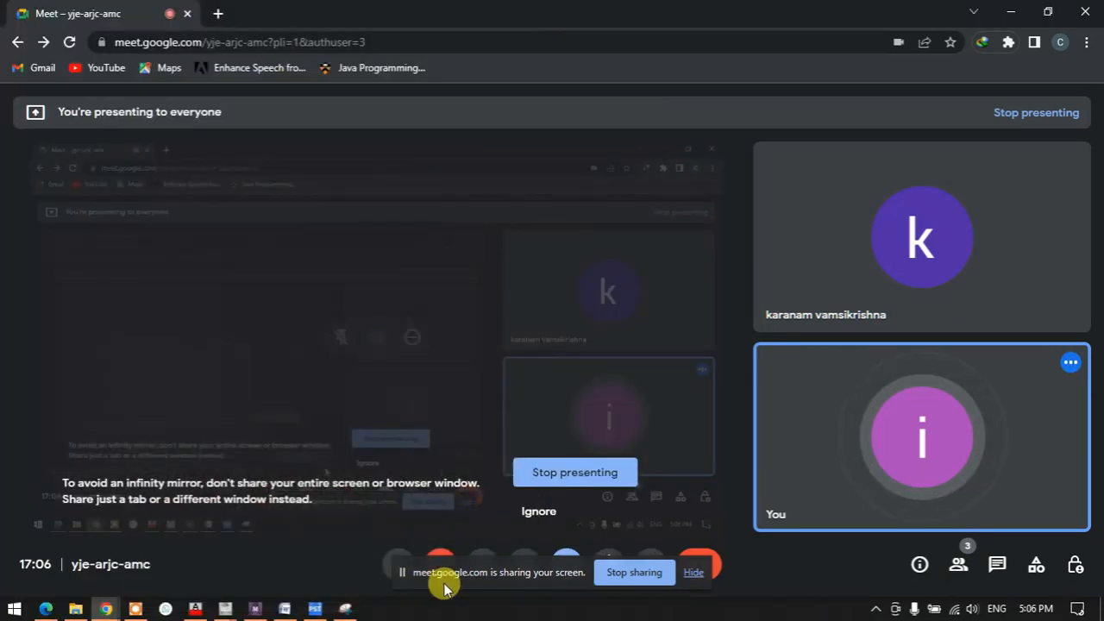
mouse_move(227, 607)
click(257, 550)
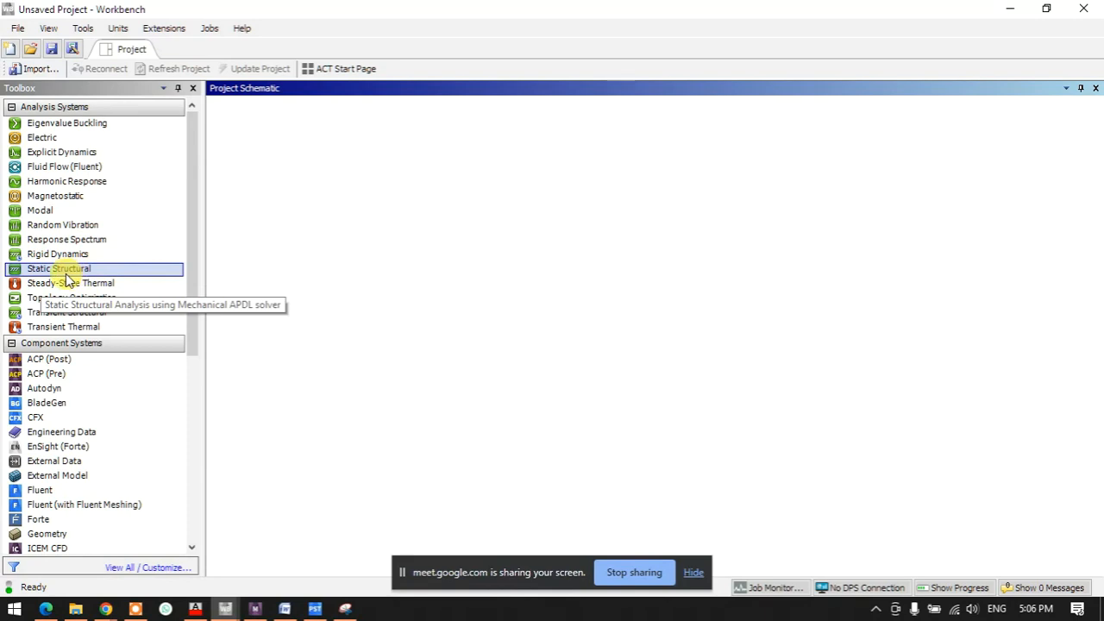
drag(38, 274, 302, 183)
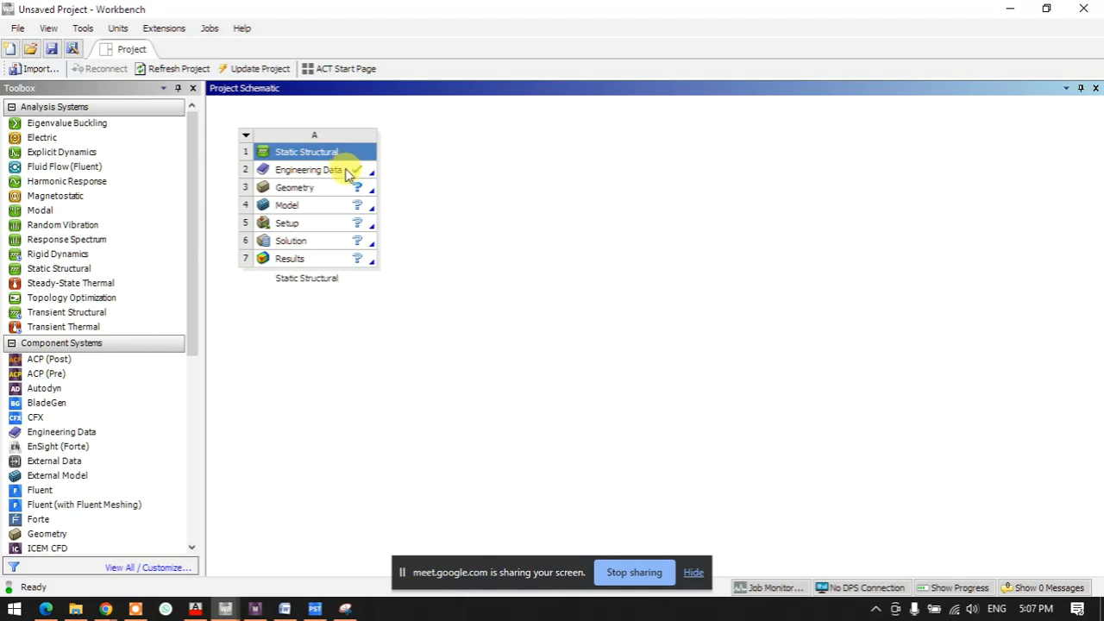
Open the system's Engineering Data and set the unit of Structural Steel's Young's Modulus under Isotropic Elasticity to MPa
double_click(352, 171)
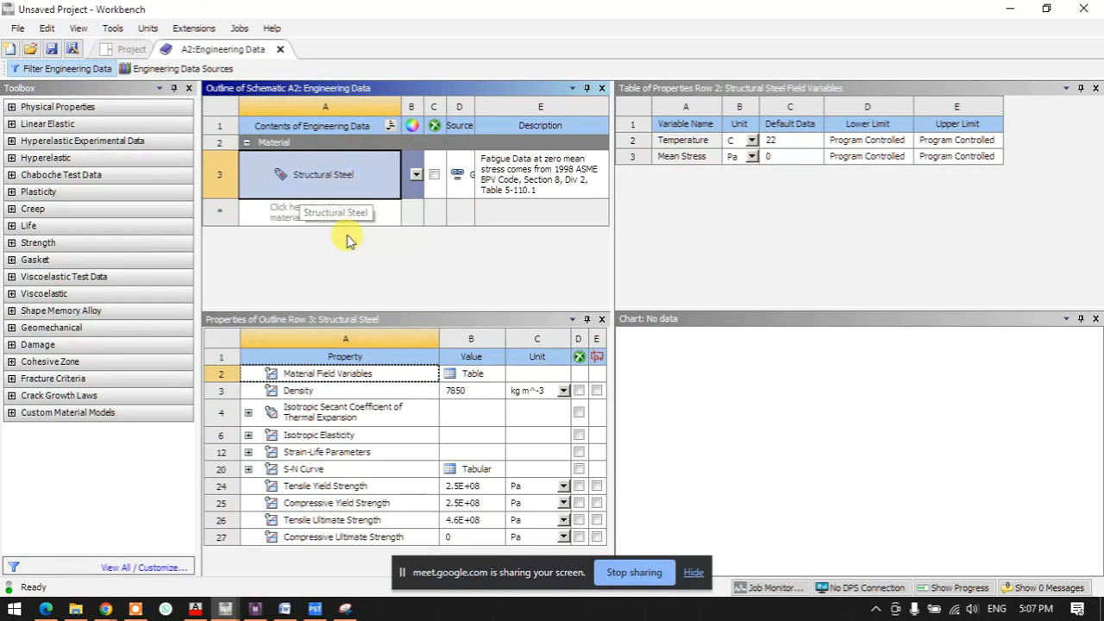
drag(308, 308, 297, 252)
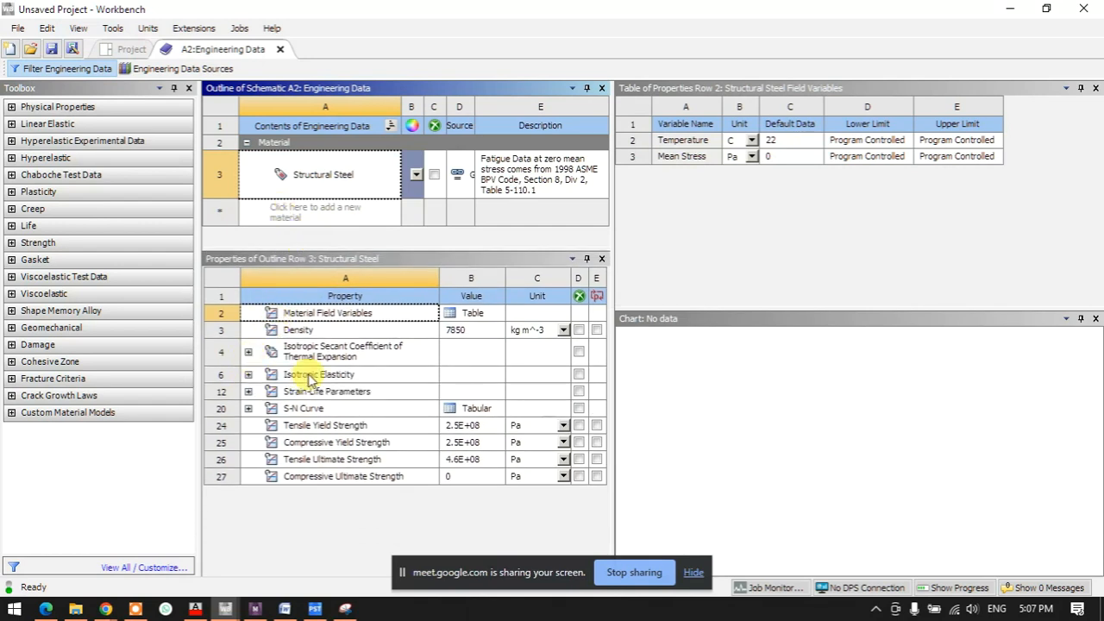
click(249, 377)
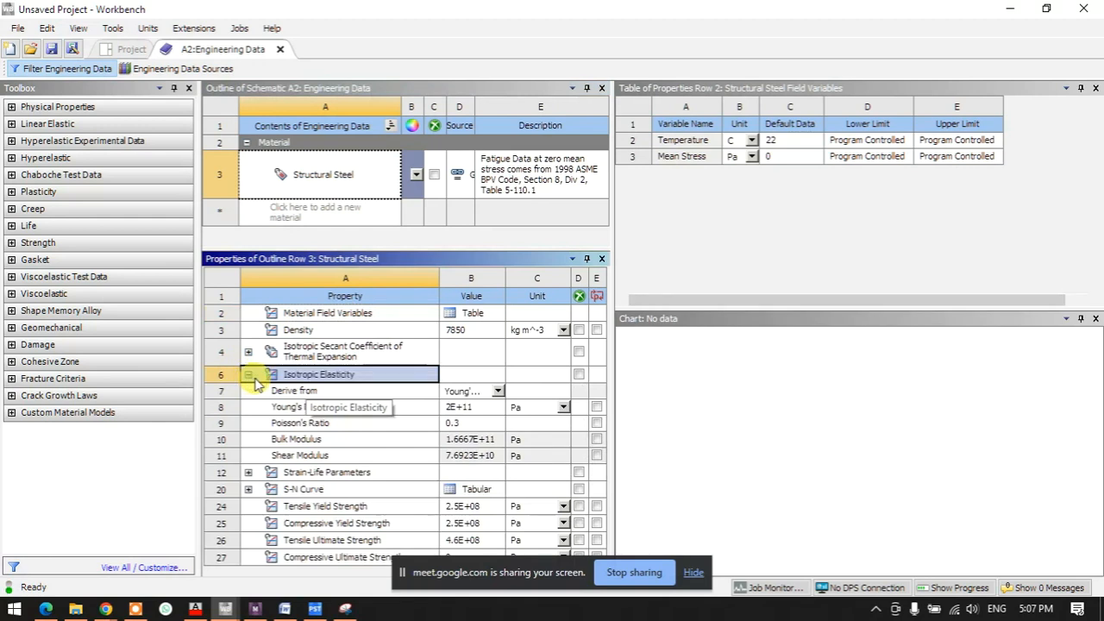
click(451, 406)
click(473, 409)
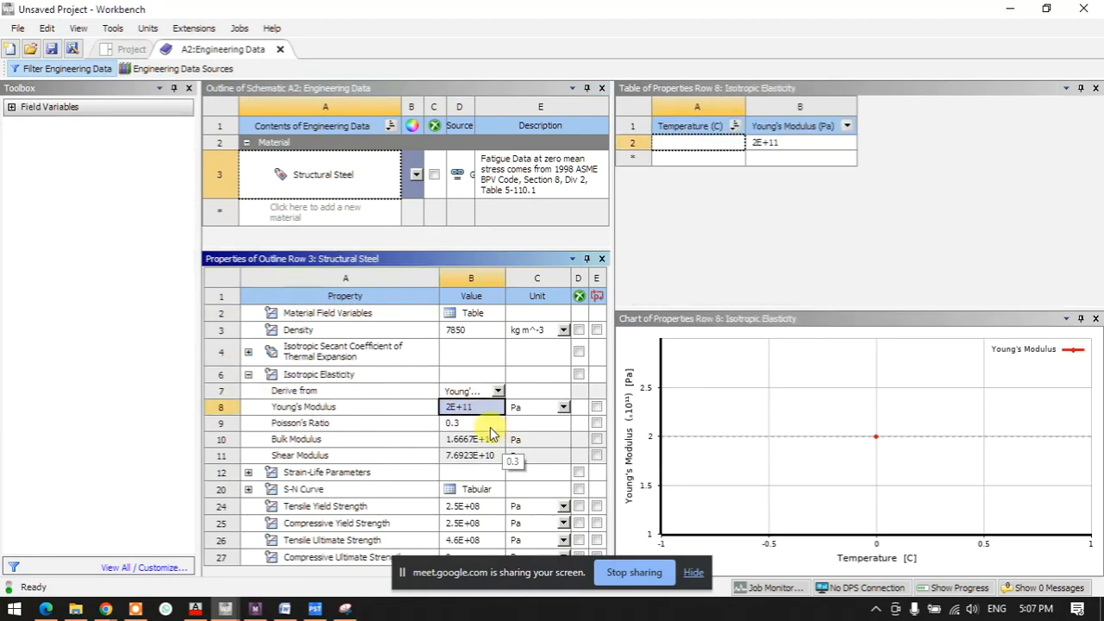
click(562, 407)
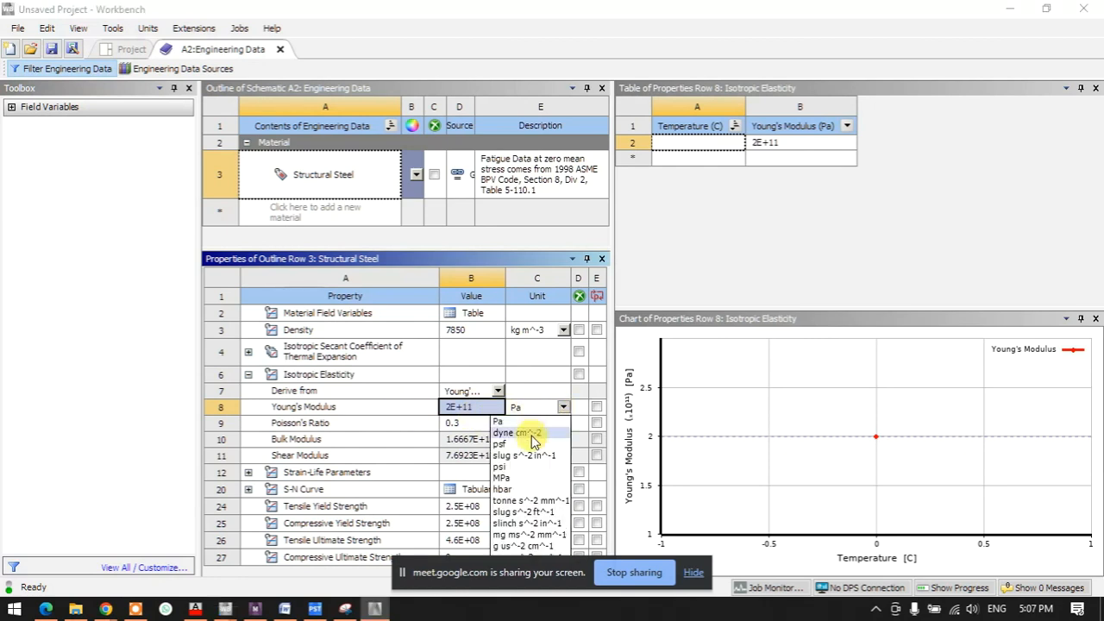
click(504, 476)
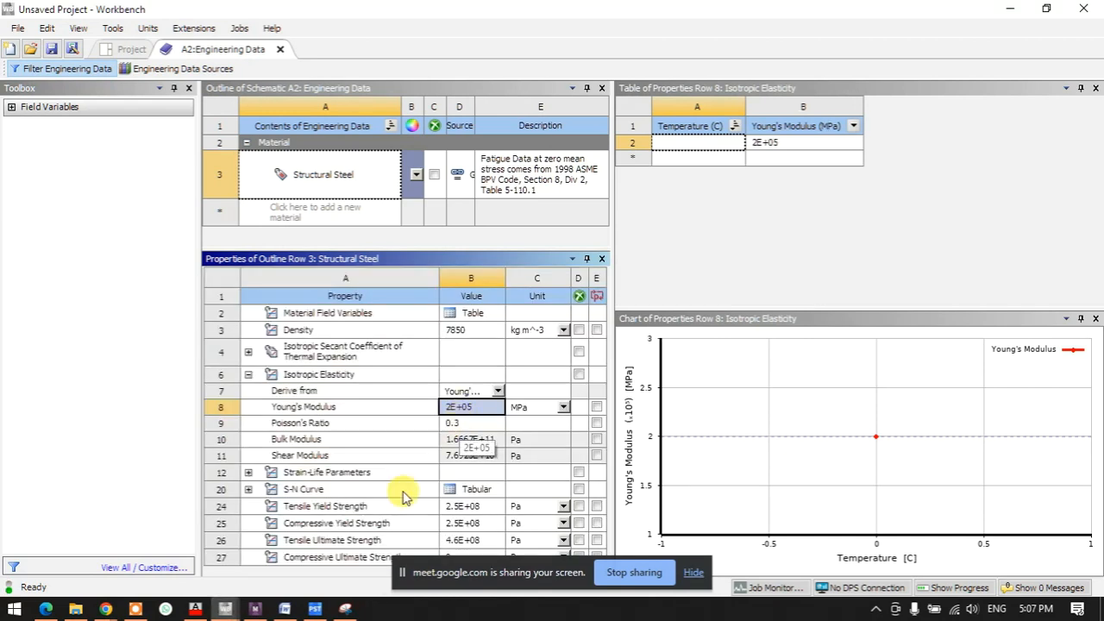
Switch back to the Snipping Tool sketch and handwrite the Young's modulus 2 × 10⁵ MPa beside the 100 N load
click(345, 608)
mouse_move(332, 114)
mouse_down()
mouse_move(327, 146)
mouse_move(345, 147)
mouse_up()
mouse_move(346, 126)
mouse_down()
mouse_move(360, 141)
mouse_move(346, 142)
mouse_up()
drag(475, 112, 492, 131)
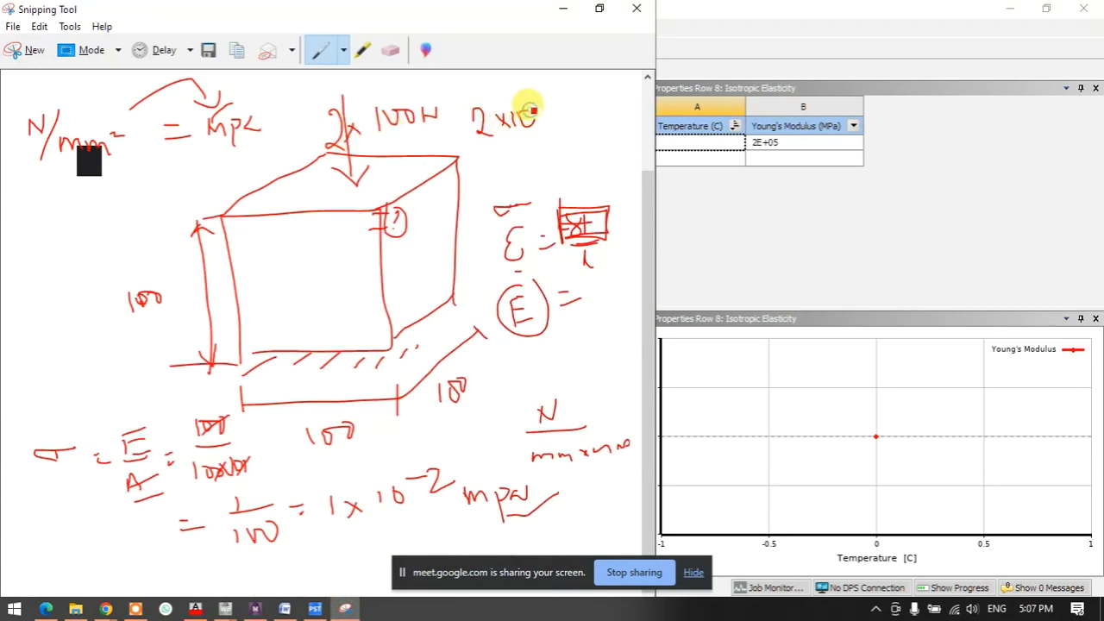
drag(552, 82, 524, 119)
drag(557, 109, 582, 122)
drag(576, 108, 611, 97)
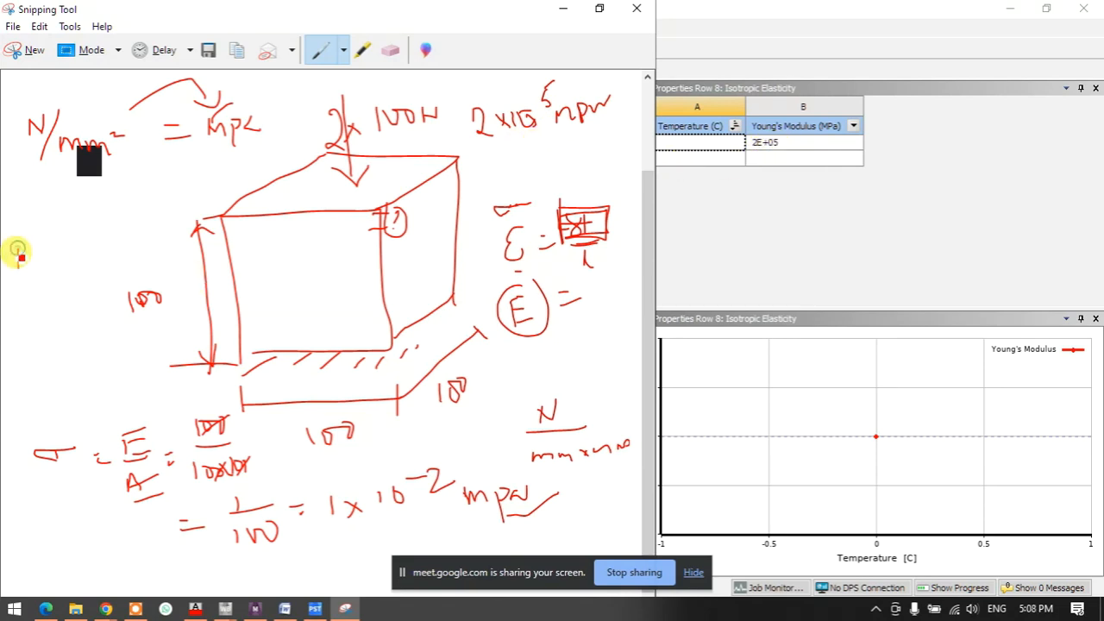
Write the formula E = σ/ε beside the cube and put a check mark at each of its three symbols
mouse_move(24, 258)
mouse_down()
mouse_move(110, 233)
mouse_move(102, 277)
mouse_up()
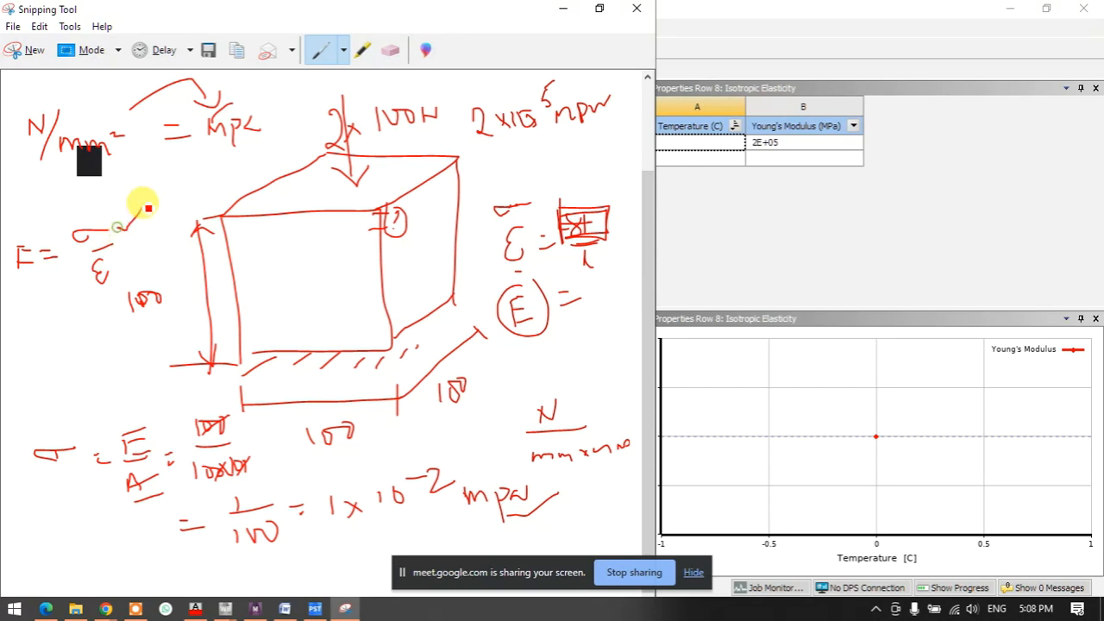
drag(119, 224, 147, 204)
drag(10, 278, 45, 256)
drag(89, 288, 112, 269)
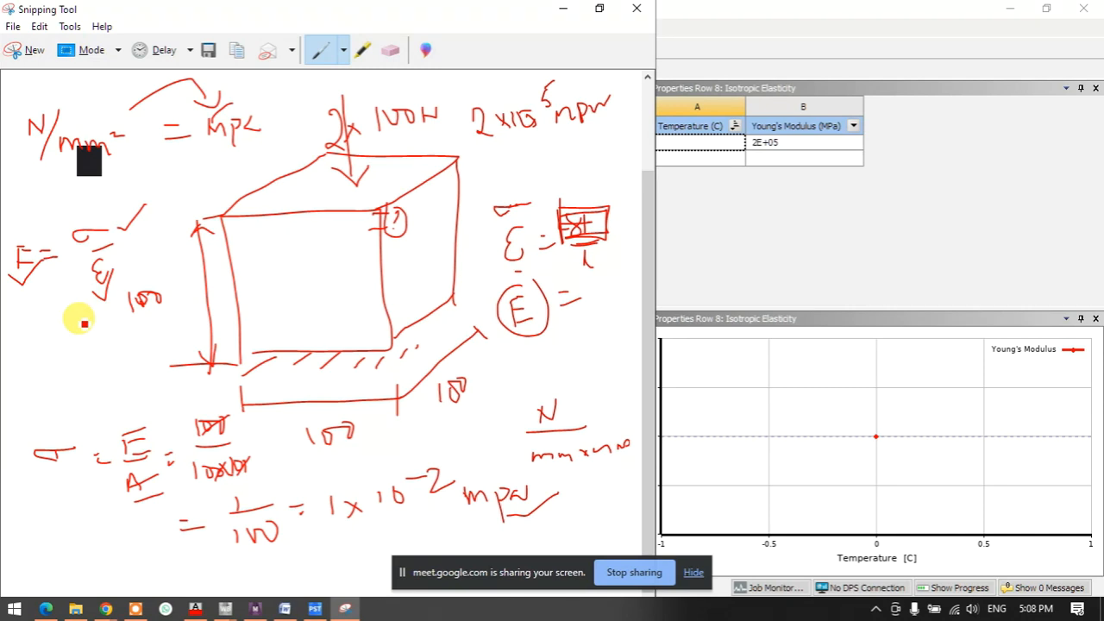
Write the rearranged strain formula ε = E/σ beneath the E = σ/ε formula
drag(27, 367, 68, 362)
drag(53, 369, 69, 369)
drag(94, 325, 93, 347)
drag(93, 326, 108, 334)
drag(92, 347, 113, 346)
drag(86, 370, 121, 380)
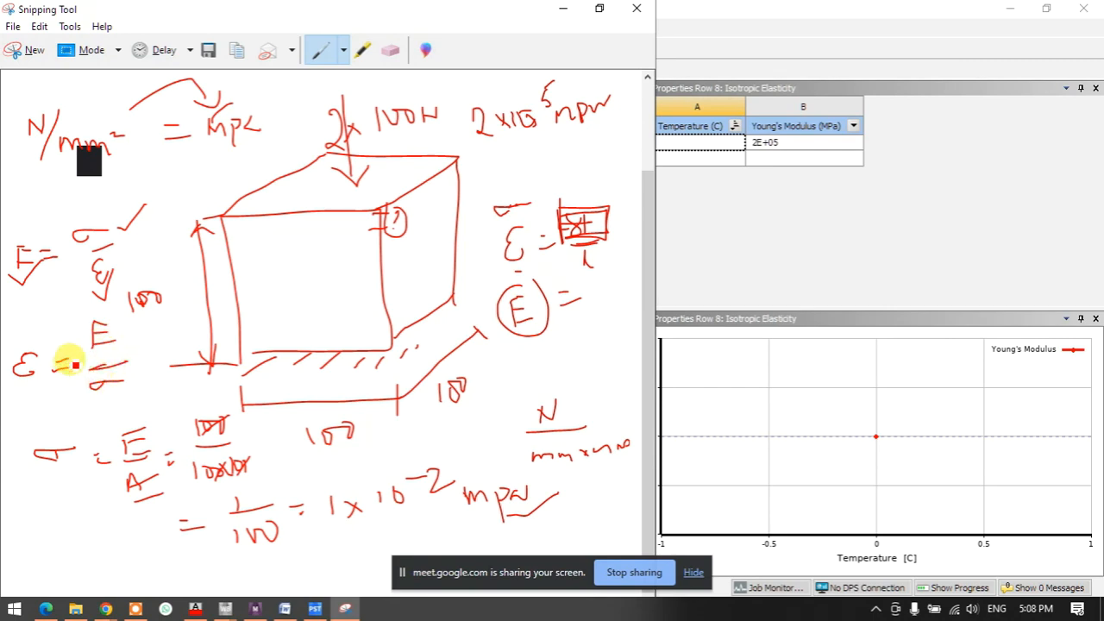
Write δl/l = E/σ directly beneath the ε = E/σ formula
click(600, 9)
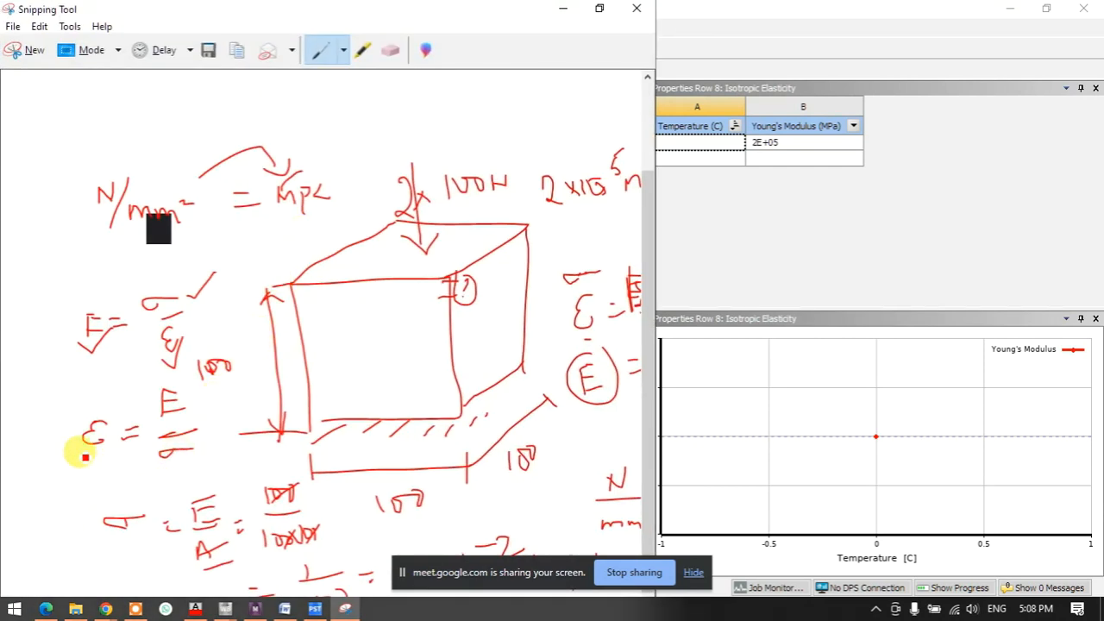
scroll(86, 458, down, 1)
scroll(87, 457, right, 1)
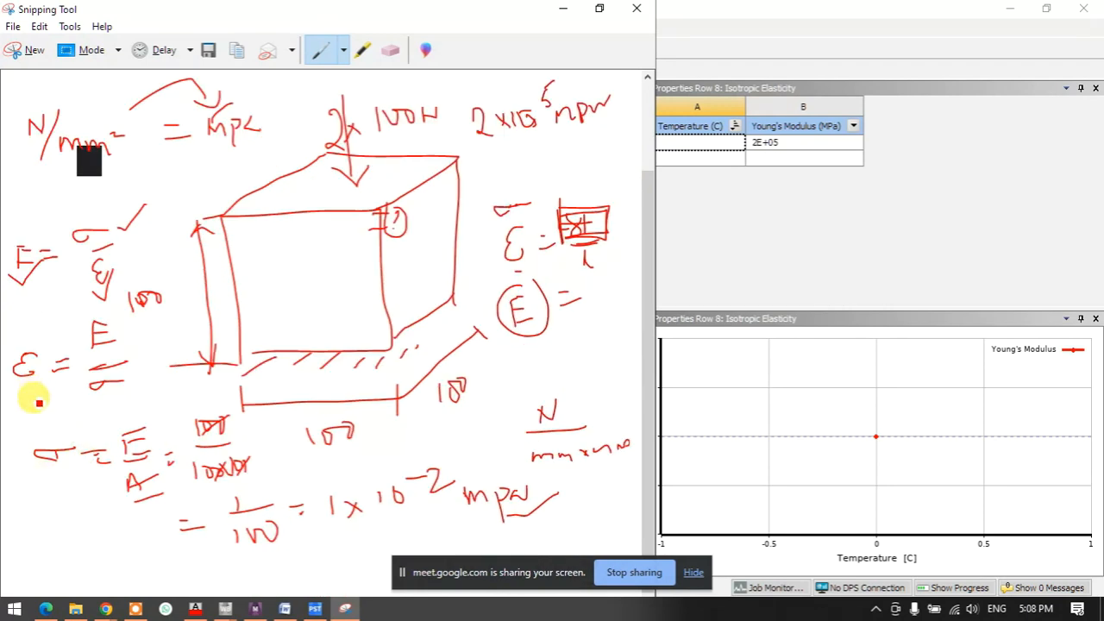
drag(25, 403, 37, 442)
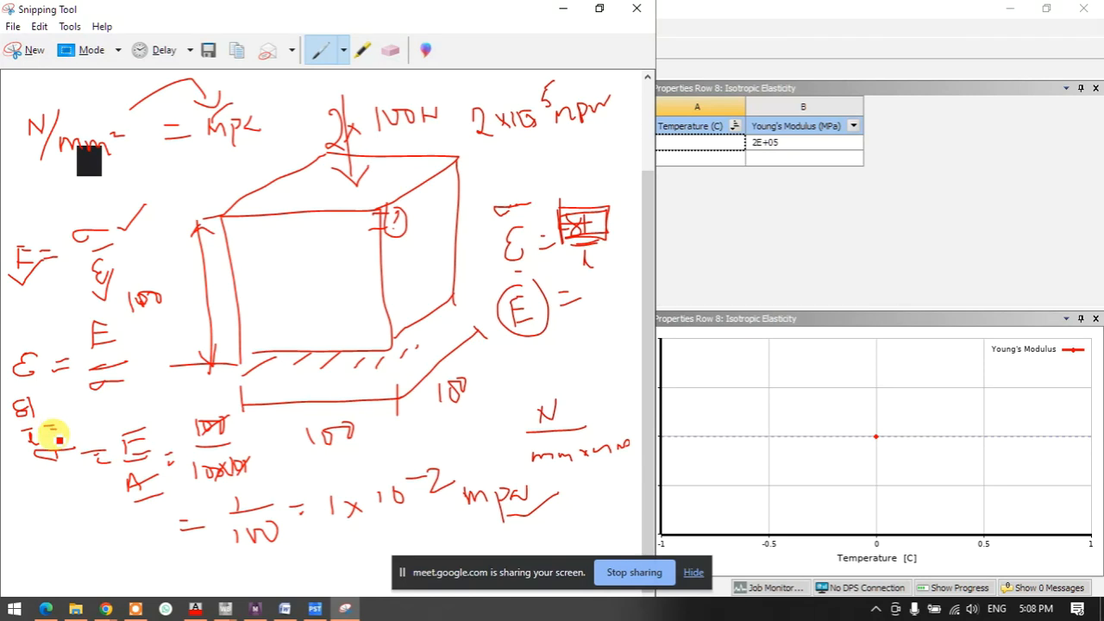
drag(84, 413, 92, 442)
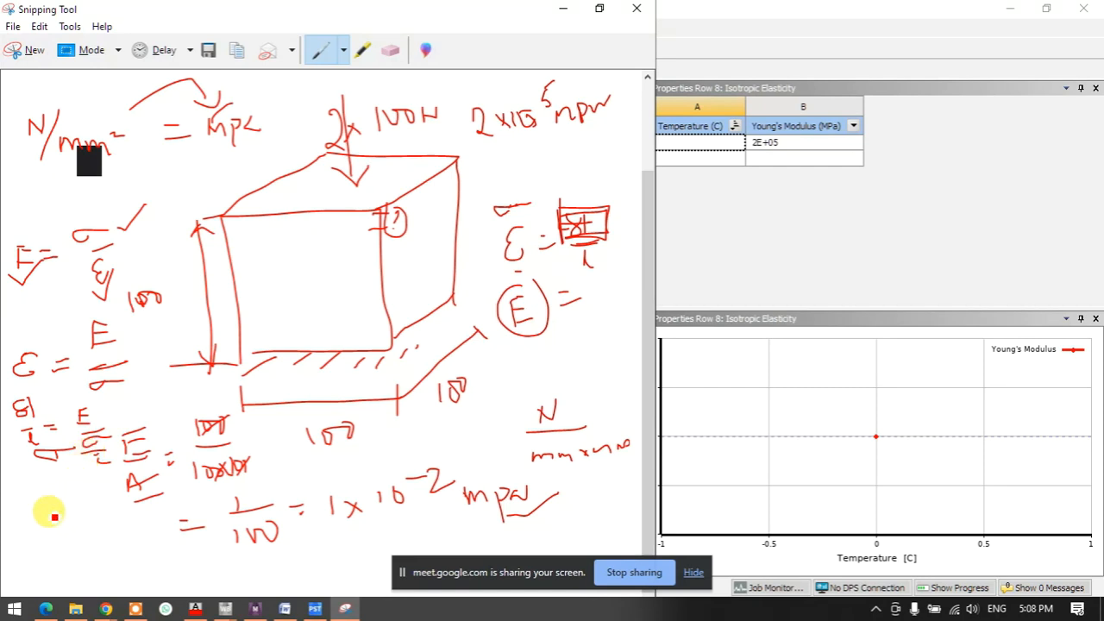
Write δl = (E/σ) × l below the stress formula and draw an arrow from ε to E in the E = σ/ε formula
mouse_move(26, 530)
mouse_down()
mouse_move(18, 550)
mouse_move(55, 540)
mouse_up()
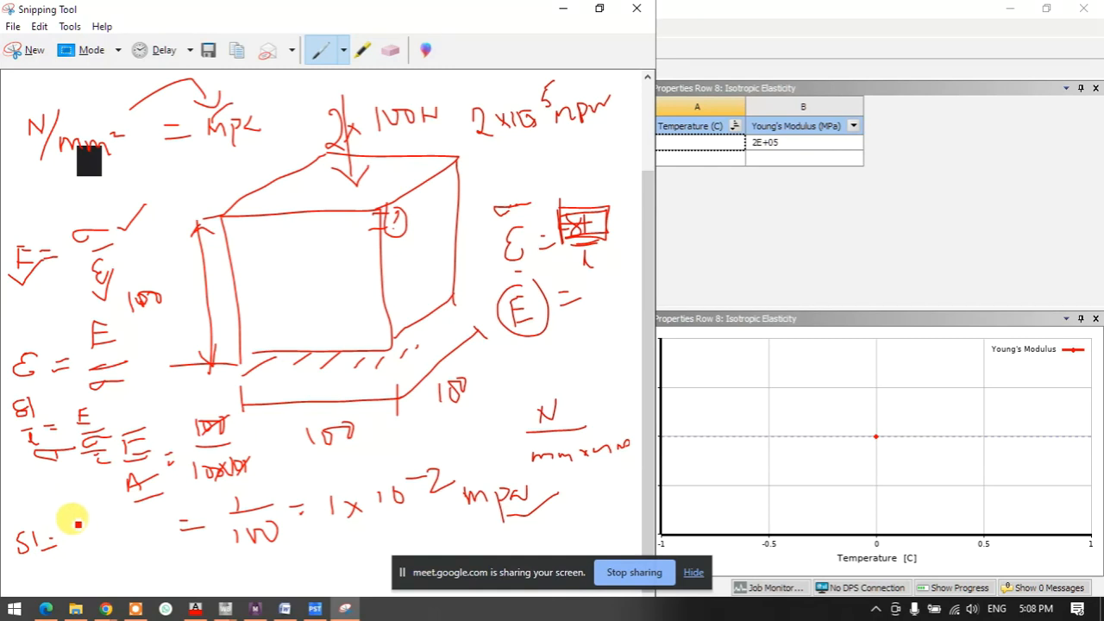
mouse_move(70, 531)
mouse_down()
mouse_move(86, 529)
mouse_move(69, 526)
mouse_move(81, 514)
mouse_move(92, 539)
mouse_up()
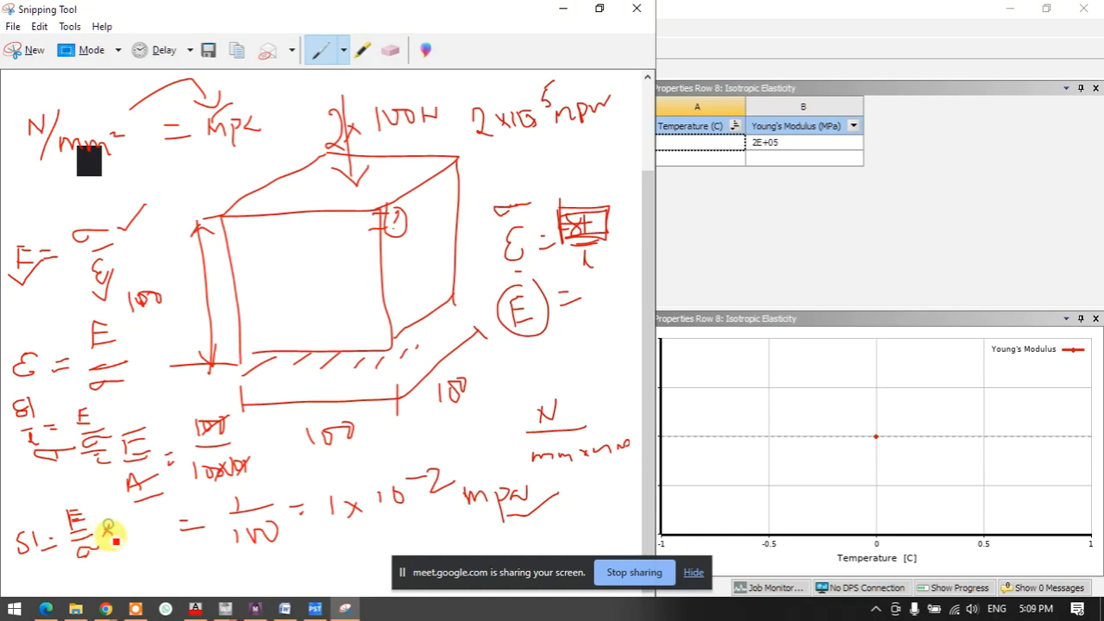
drag(103, 526, 111, 536)
drag(111, 526, 103, 537)
drag(121, 520, 121, 533)
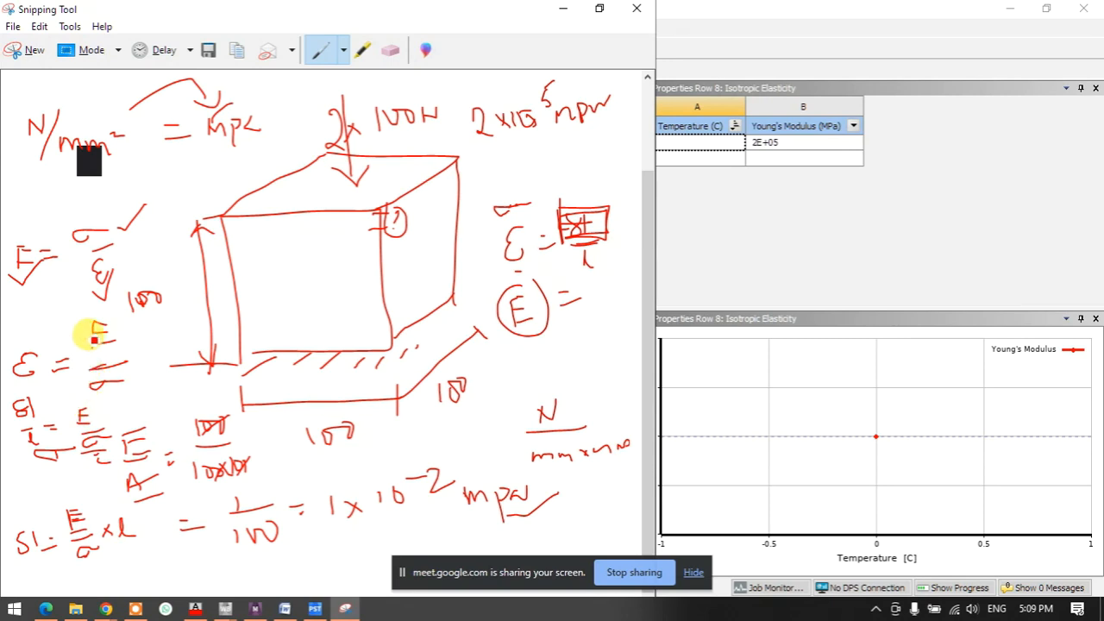
drag(107, 283, 43, 273)
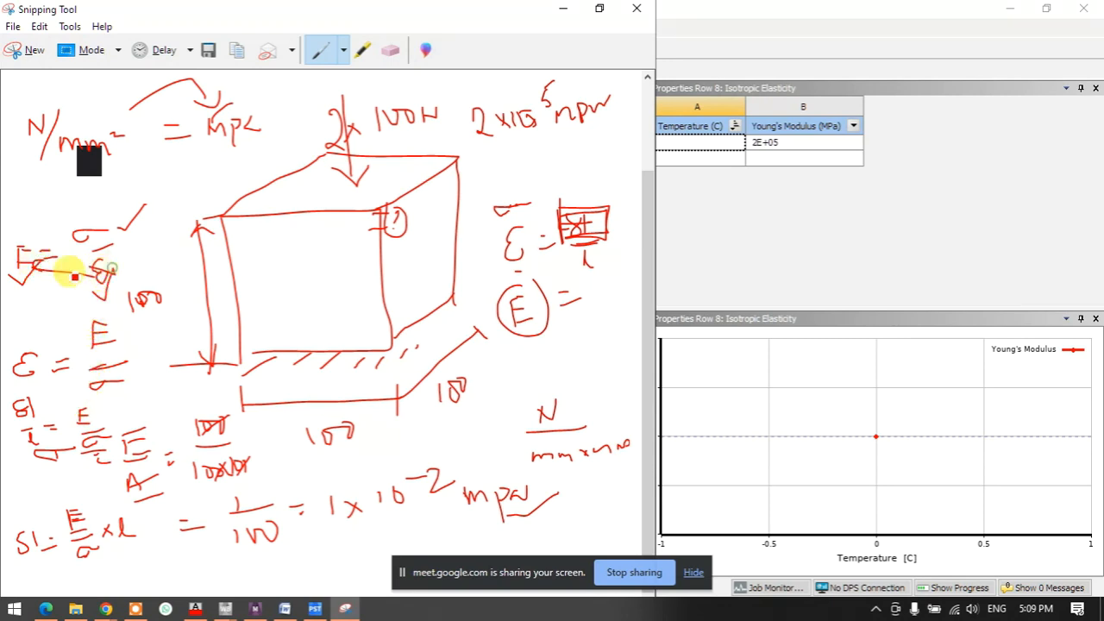
Capture a new snip as a blank canvas, maximize its window and handwrite E = σ/ε with two opposing arrows beneath it
scroll(164, 253, up, 1)
click(26, 50)
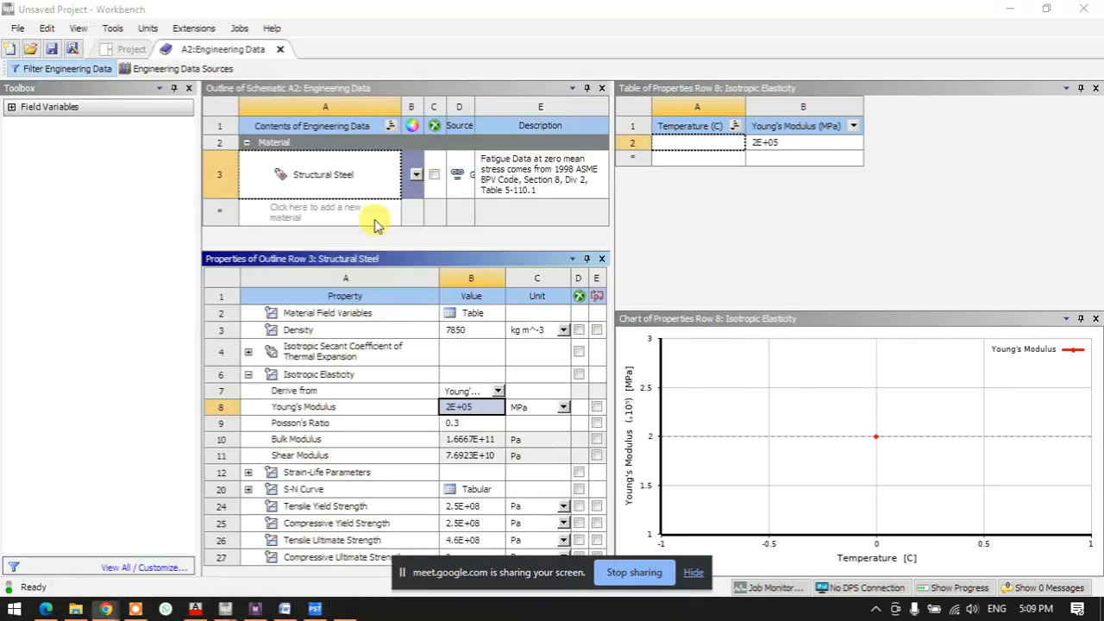
drag(759, 187, 866, 269)
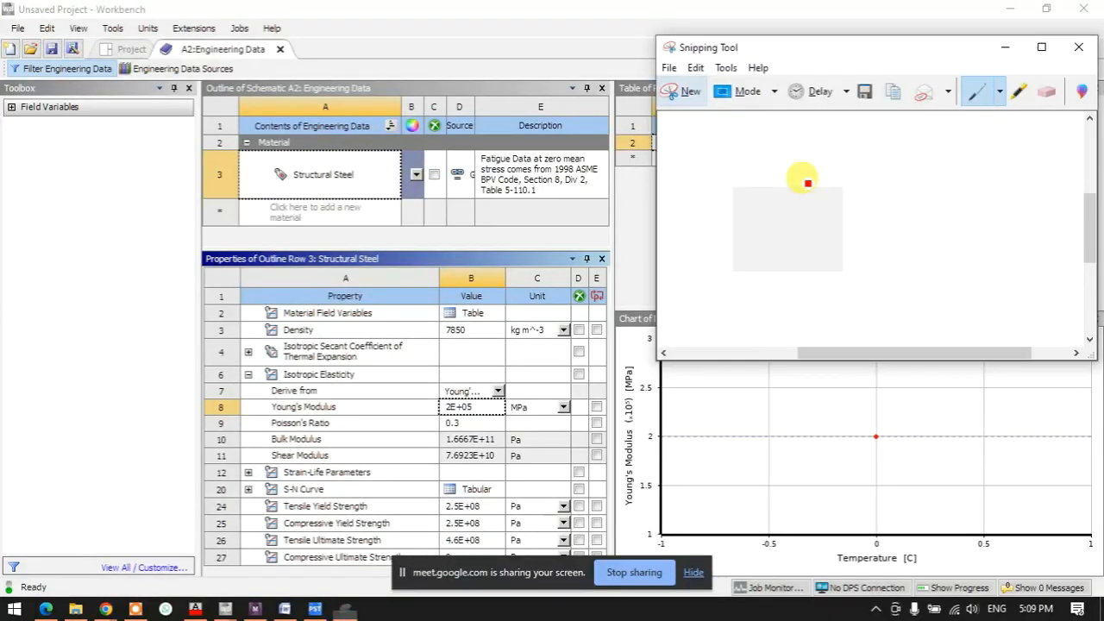
click(1043, 49)
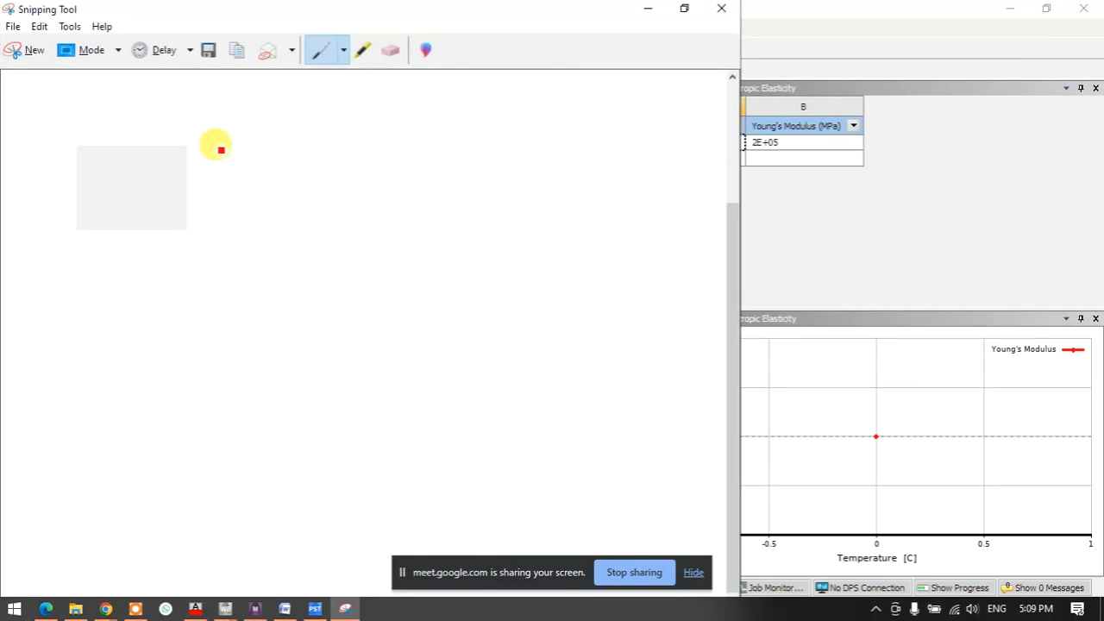
mouse_move(247, 171)
mouse_down()
mouse_move(244, 163)
mouse_move(296, 168)
mouse_move(349, 134)
mouse_up()
mouse_move(319, 155)
mouse_down()
mouse_move(357, 153)
mouse_move(333, 185)
mouse_move(362, 195)
mouse_move(241, 202)
mouse_move(296, 190)
mouse_move(294, 178)
mouse_up()
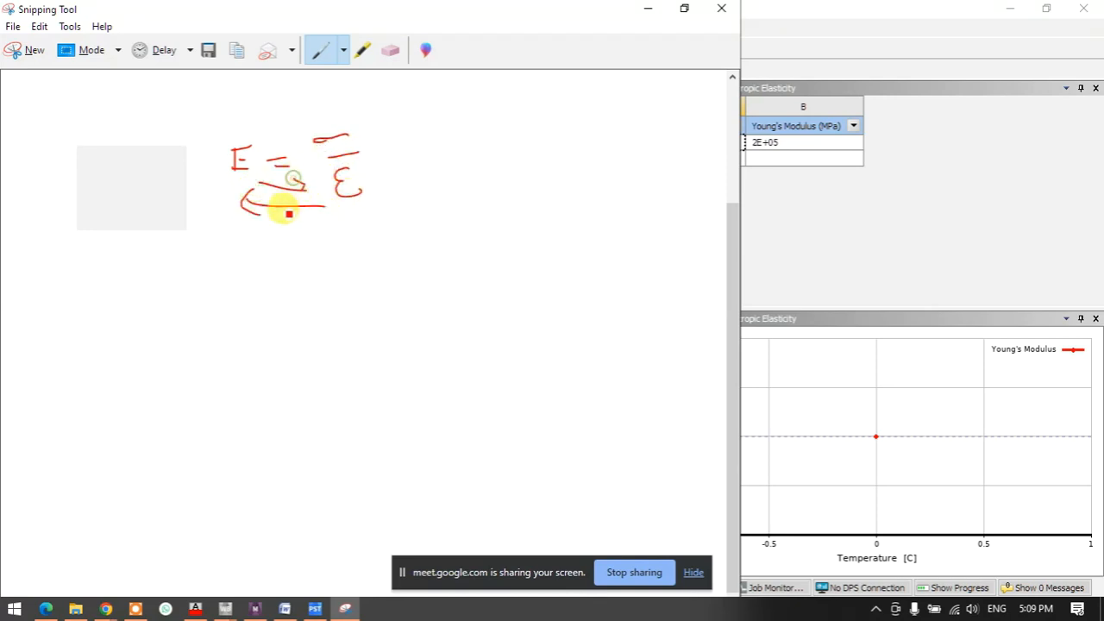
Write ε = σ/E = Fl/AE below the E = σ/ε formula and tick F, l, A and E
mouse_move(246, 256)
mouse_down()
mouse_move(250, 280)
mouse_move(283, 257)
mouse_up()
mouse_move(271, 265)
mouse_down()
mouse_move(309, 250)
mouse_move(348, 256)
mouse_move(323, 284)
mouse_move(333, 291)
mouse_move(426, 222)
mouse_move(437, 233)
mouse_up()
mouse_move(402, 275)
mouse_down()
mouse_move(405, 264)
mouse_move(437, 269)
mouse_up()
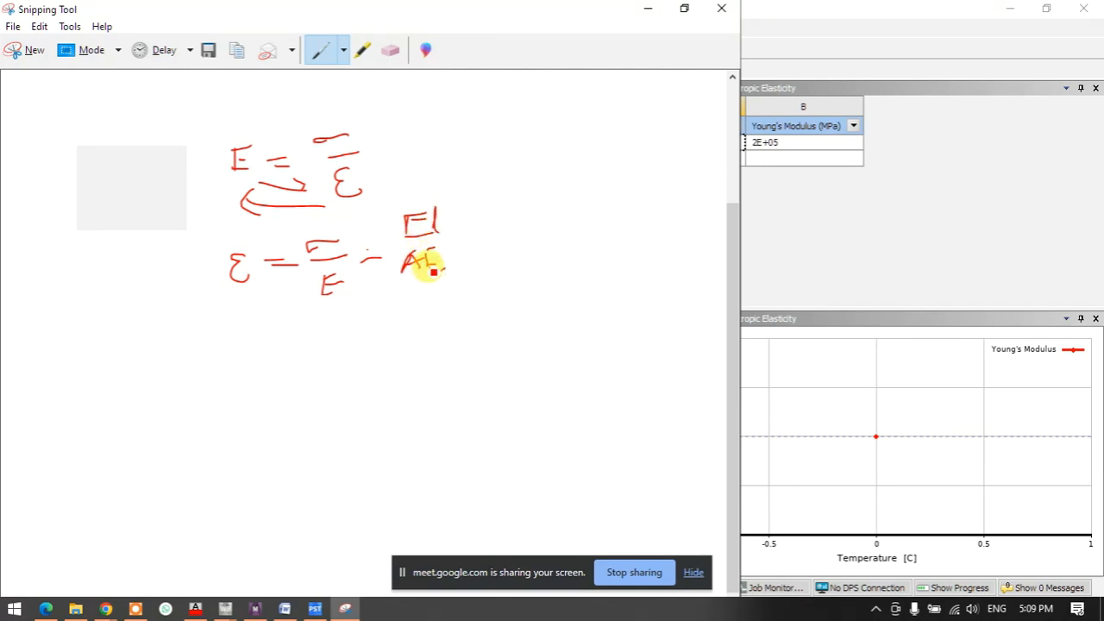
drag(387, 200, 455, 173)
mouse_move(395, 285)
mouse_down()
mouse_move(406, 274)
mouse_move(447, 293)
mouse_up()
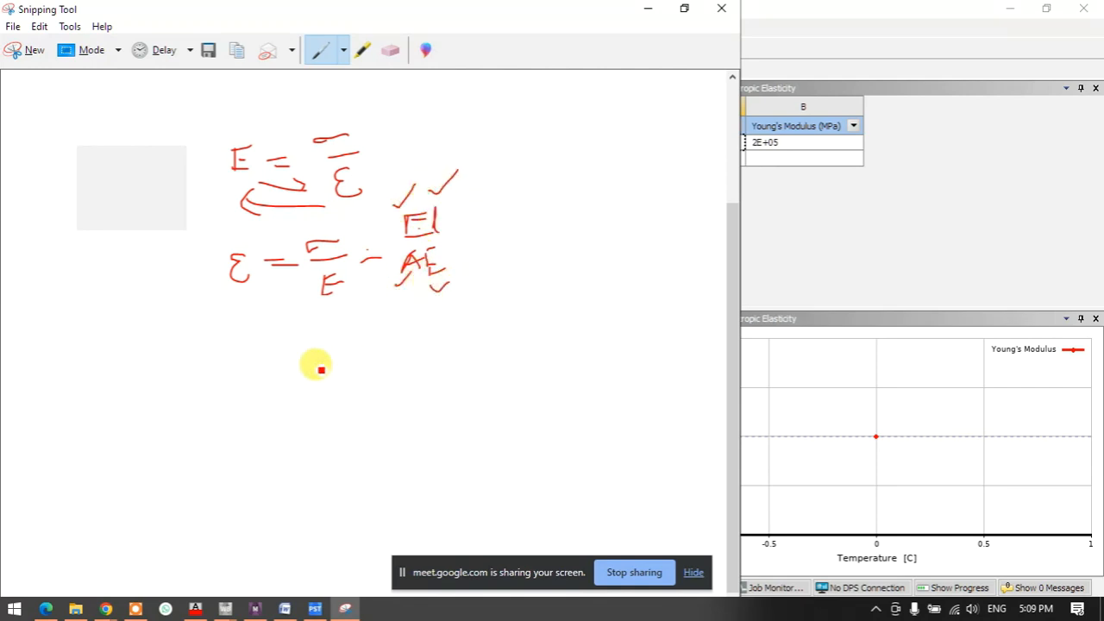
Write the substituted fraction = (100 × 100)/(100 × 100 × 2 × 10^+5) beneath the strain formula, correcting the exponent's sign to plus
mouse_move(194, 366)
mouse_down()
mouse_move(213, 365)
mouse_move(214, 375)
mouse_move(246, 357)
mouse_up()
drag(257, 340, 260, 341)
drag(268, 341, 302, 349)
drag(304, 340, 292, 351)
mouse_move(314, 336)
mouse_down()
mouse_move(318, 348)
mouse_move(355, 339)
mouse_up()
drag(252, 371, 370, 360)
mouse_move(245, 389)
mouse_down()
mouse_move(246, 403)
mouse_move(262, 391)
mouse_move(300, 402)
mouse_up()
mouse_move(300, 390)
mouse_down()
mouse_move(289, 403)
mouse_move(354, 407)
mouse_up()
mouse_move(353, 392)
mouse_down()
mouse_move(341, 408)
mouse_move(371, 397)
mouse_move(403, 406)
mouse_up()
mouse_move(402, 391)
mouse_down()
mouse_move(391, 407)
mouse_move(431, 381)
mouse_up()
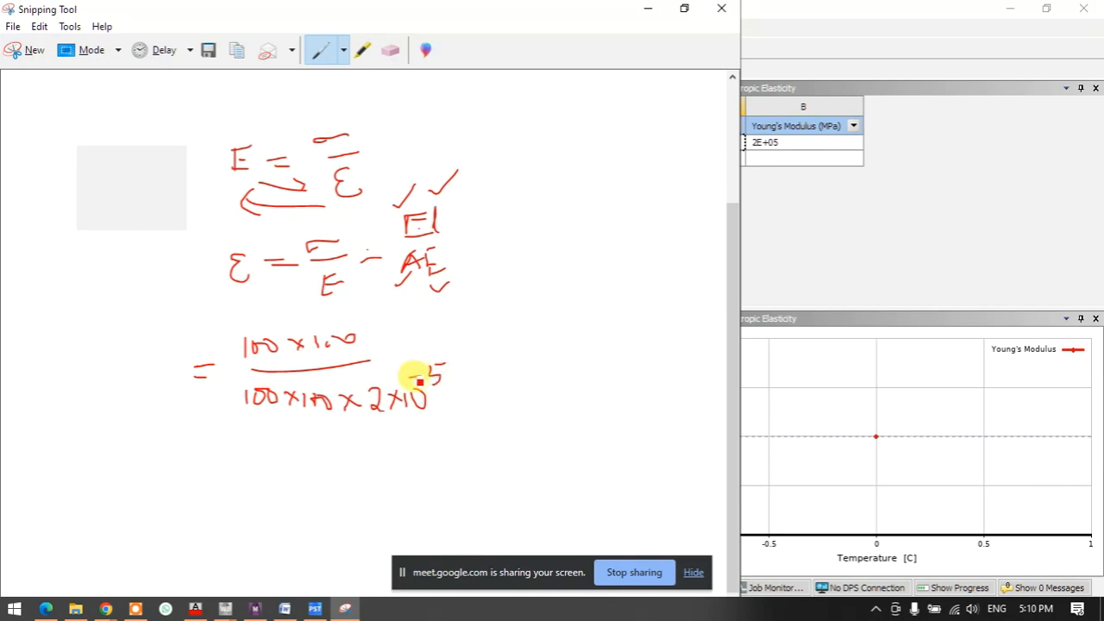
drag(416, 372, 415, 383)
Strike out the cancelling 100 terms in the fraction's numerator and denominator
drag(333, 393, 298, 419)
drag(258, 389, 249, 409)
drag(258, 337, 249, 353)
drag(339, 348, 358, 331)
Write the result = 0.5 × 10^-5 mm after the fraction and put an underlined δl in front of the equation
drag(516, 367, 518, 377)
drag(345, 428, 381, 421)
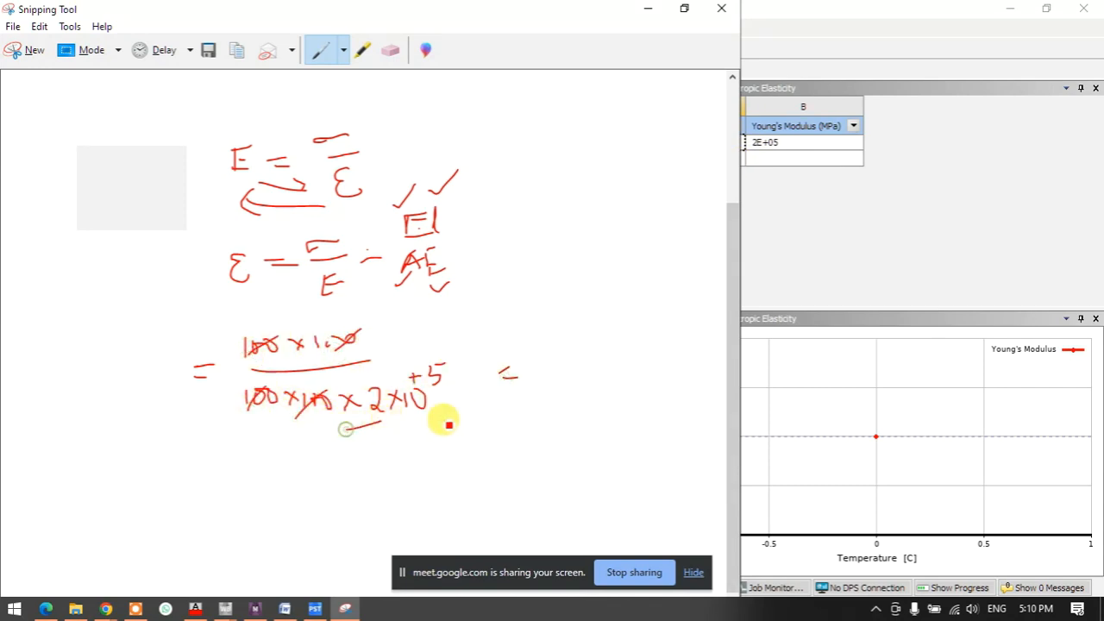
mouse_move(556, 364)
mouse_down()
mouse_move(546, 376)
mouse_move(562, 364)
mouse_move(639, 362)
mouse_up()
click(558, 365)
mouse_move(651, 319)
mouse_down()
mouse_move(656, 338)
mouse_move(698, 348)
mouse_move(701, 362)
mouse_up()
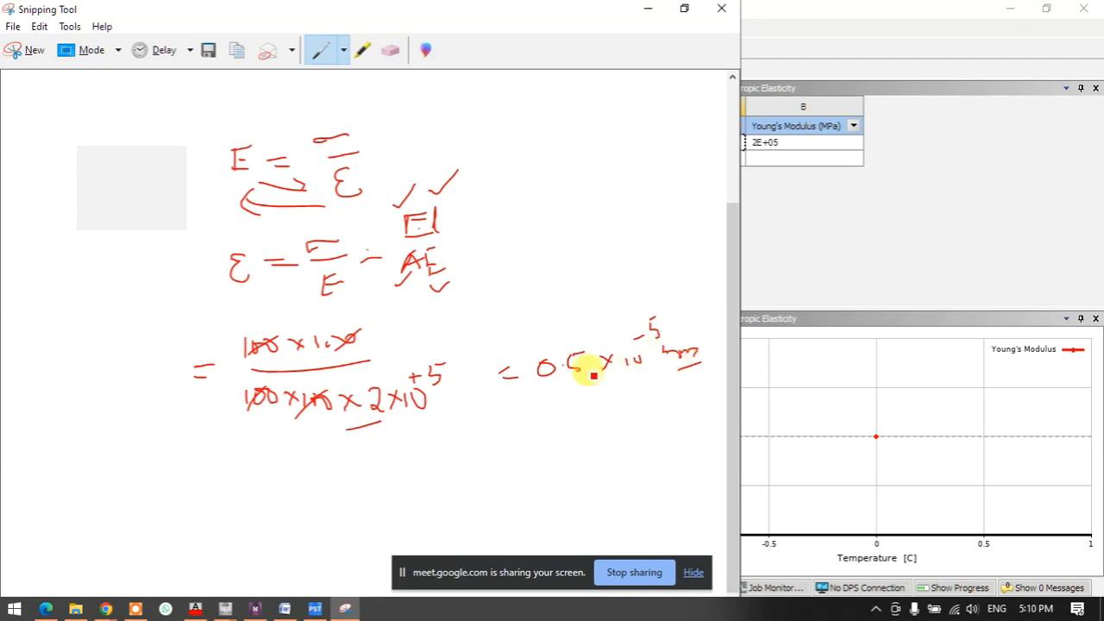
mouse_move(121, 367)
mouse_down()
mouse_move(123, 400)
mouse_move(138, 402)
mouse_move(130, 426)
mouse_up()
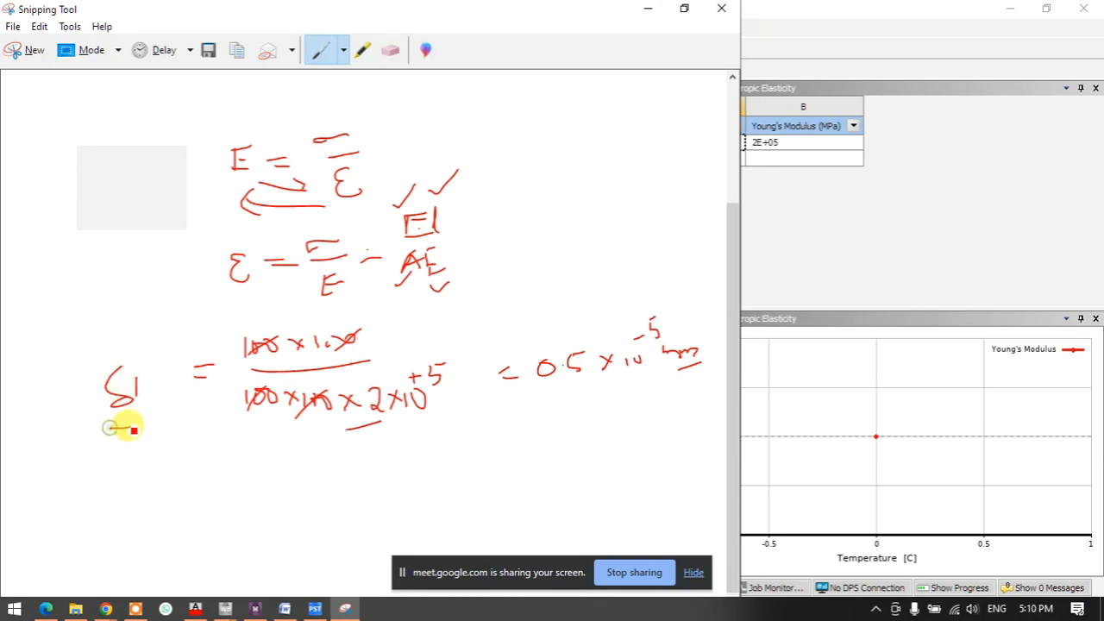
drag(505, 373, 518, 376)
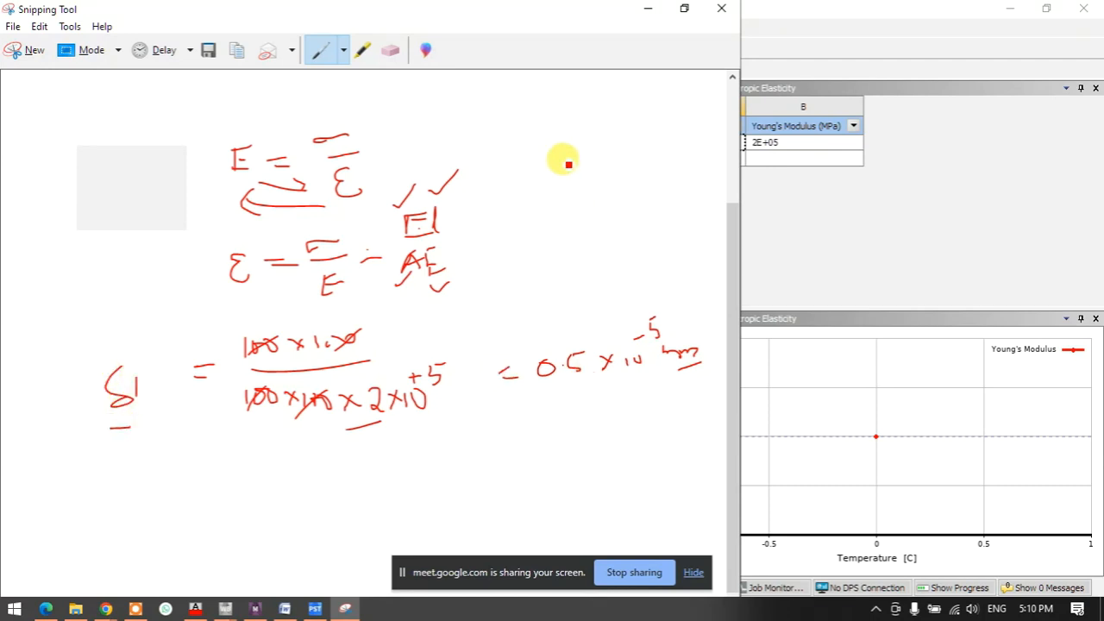
Summarize σ = F/A = 1 × 10^-2 and δl = 0.5 × 10^-5 mm beside the derivation, set off with a curly brace
mouse_move(521, 147)
mouse_down()
mouse_move(577, 161)
mouse_move(604, 145)
mouse_move(611, 169)
mouse_move(632, 168)
mouse_up()
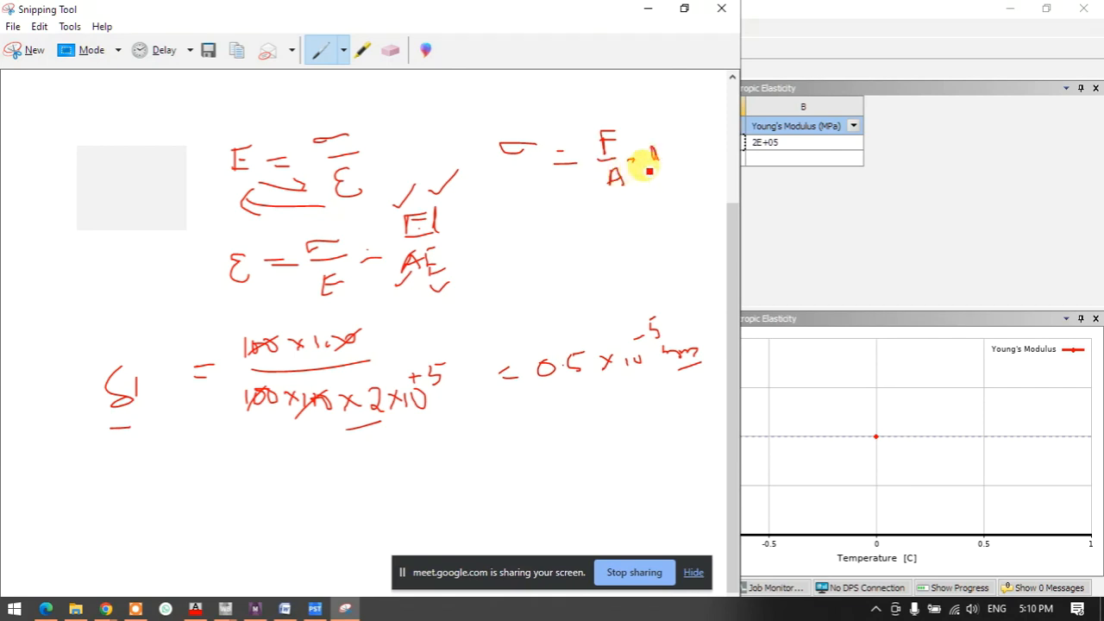
mouse_move(668, 158)
mouse_down()
mouse_move(679, 163)
mouse_move(683, 130)
mouse_move(696, 147)
mouse_move(717, 140)
mouse_move(512, 222)
mouse_move(534, 270)
mouse_move(660, 242)
mouse_move(695, 249)
mouse_move(682, 276)
mouse_up()
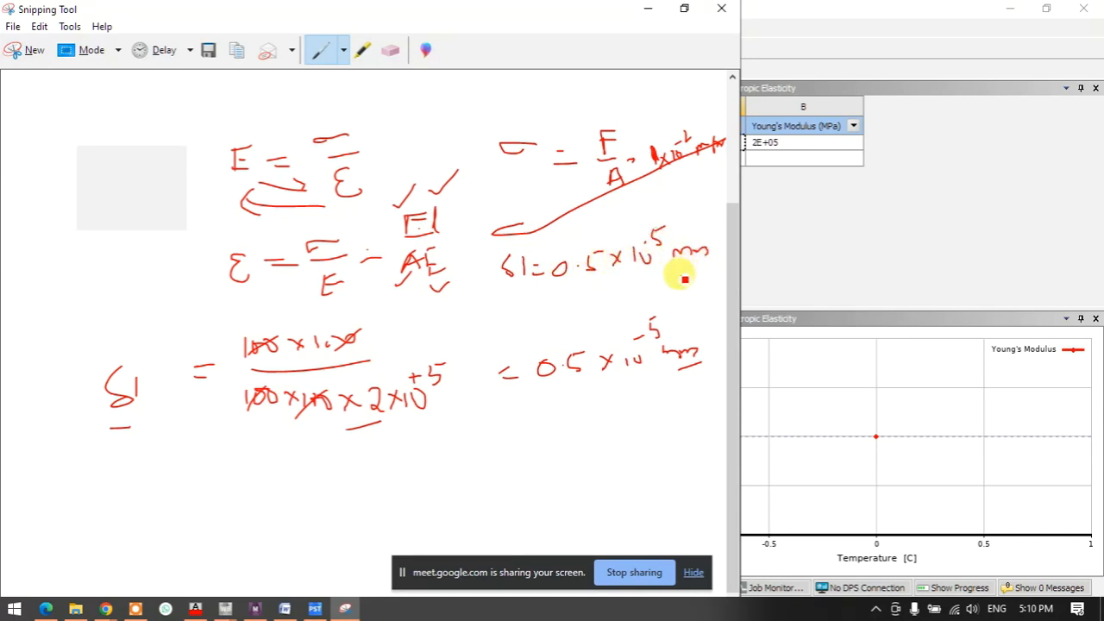
drag(471, 136, 482, 287)
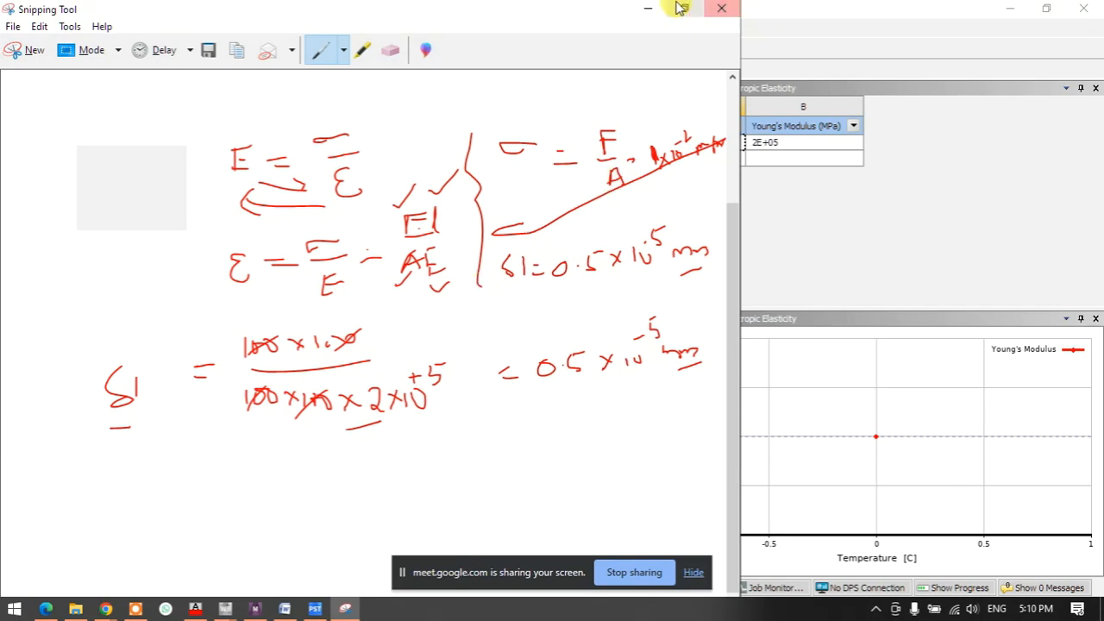
Minimize the handwritten notes, return to the Workbench project schematic and open a new DesignModeler geometry for the Static Structural system
click(649, 8)
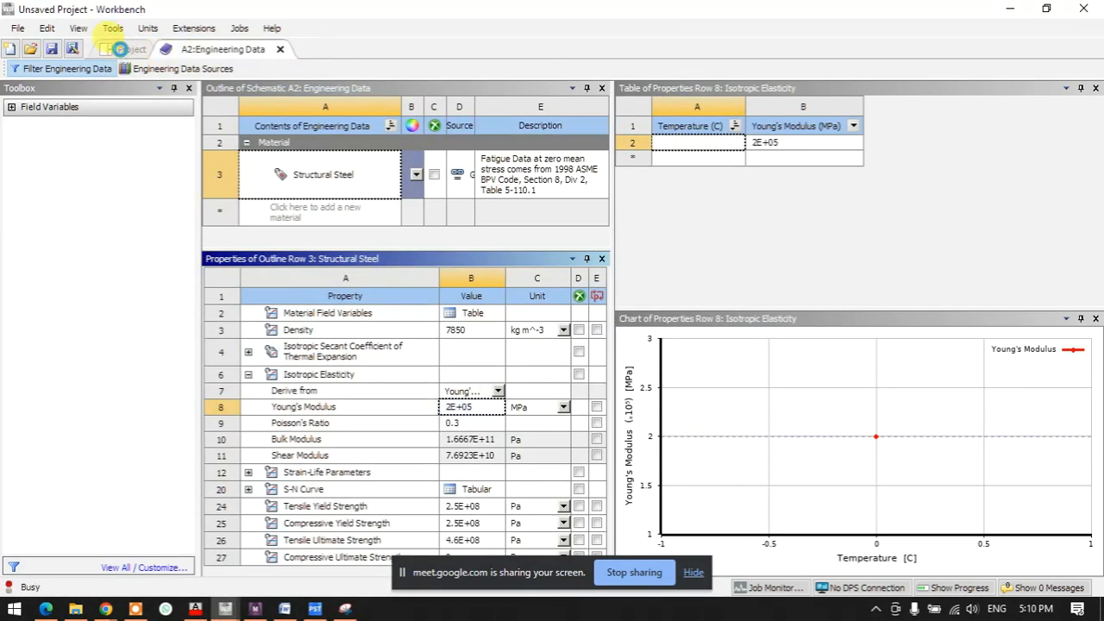
click(125, 50)
click(437, 182)
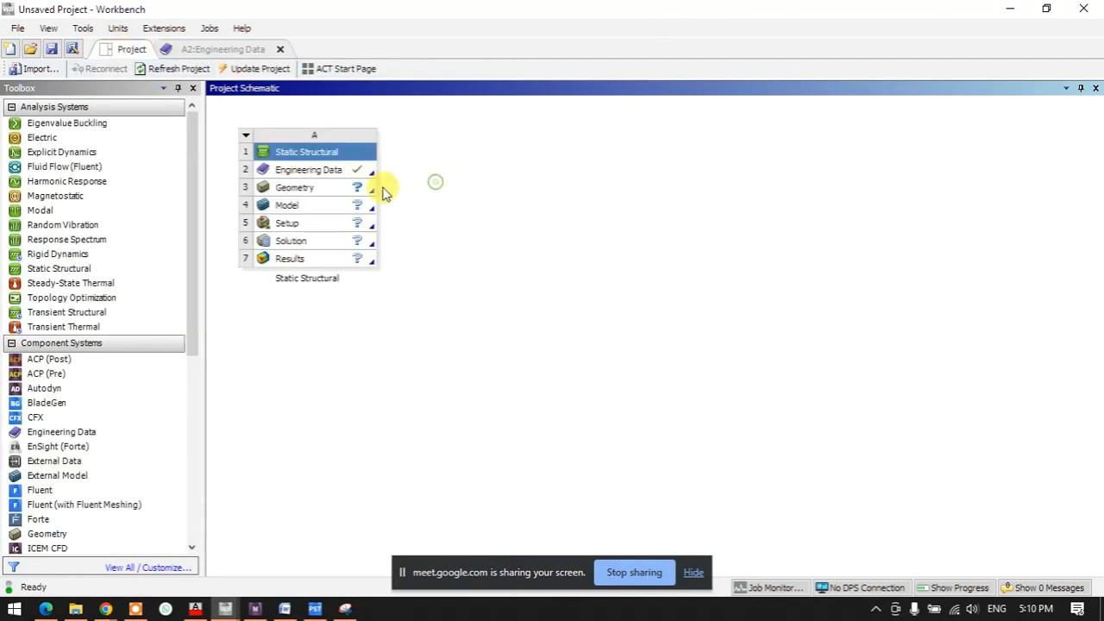
click(328, 190)
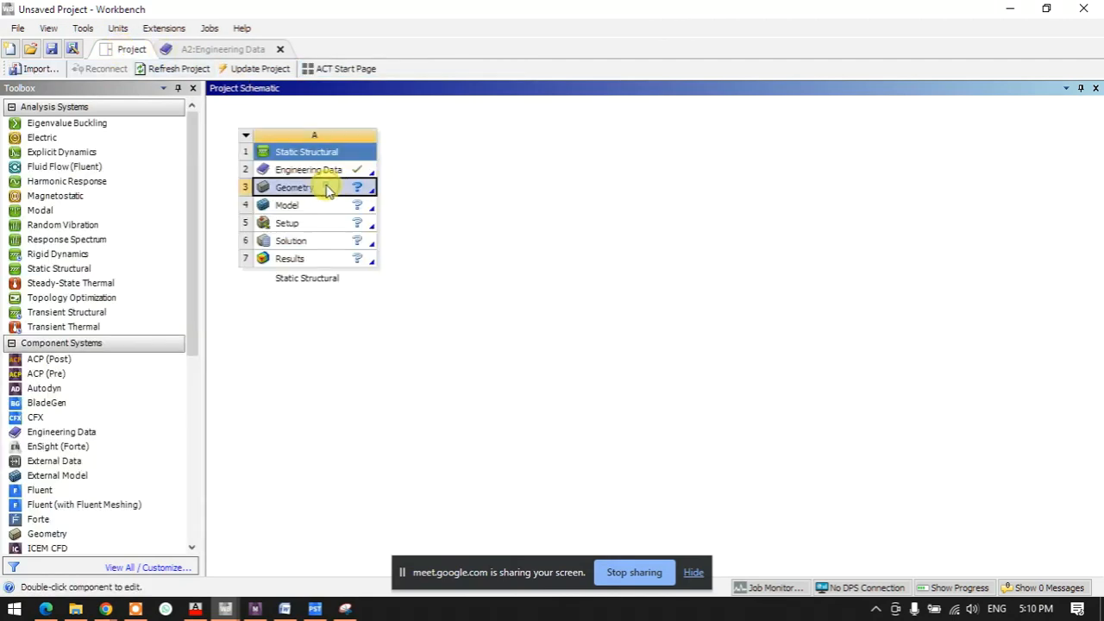
click(372, 190)
click(373, 192)
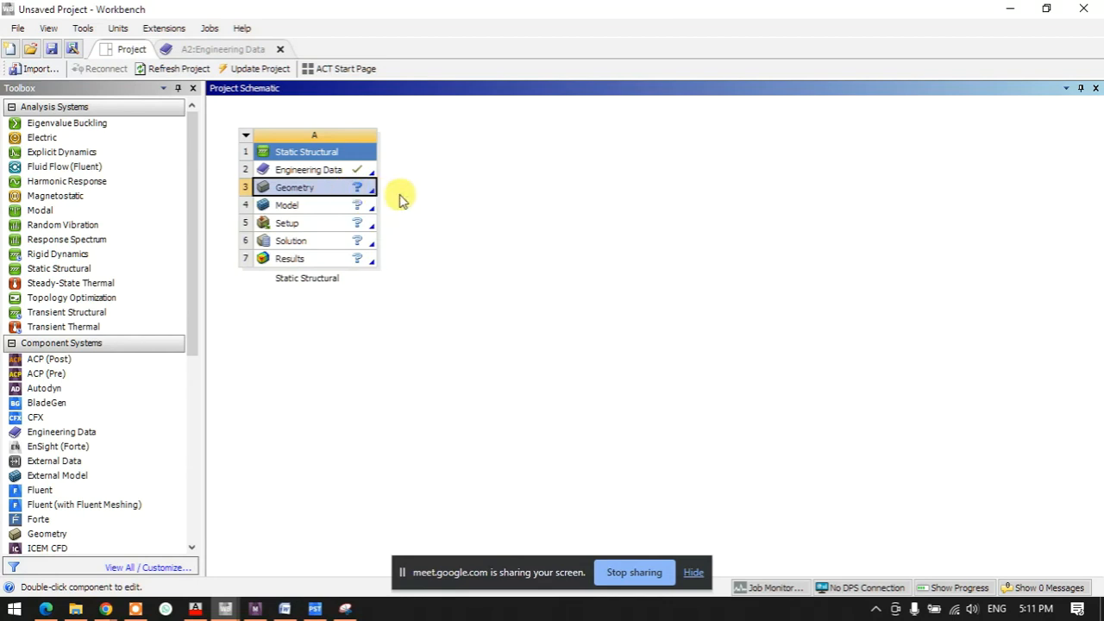
right_click(301, 186)
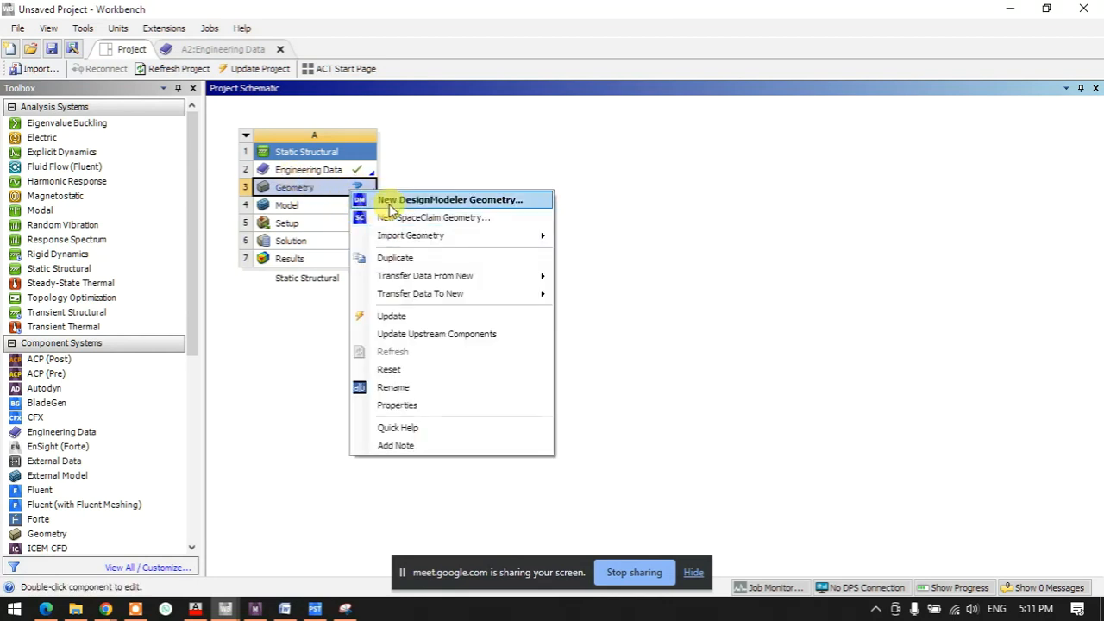
click(389, 203)
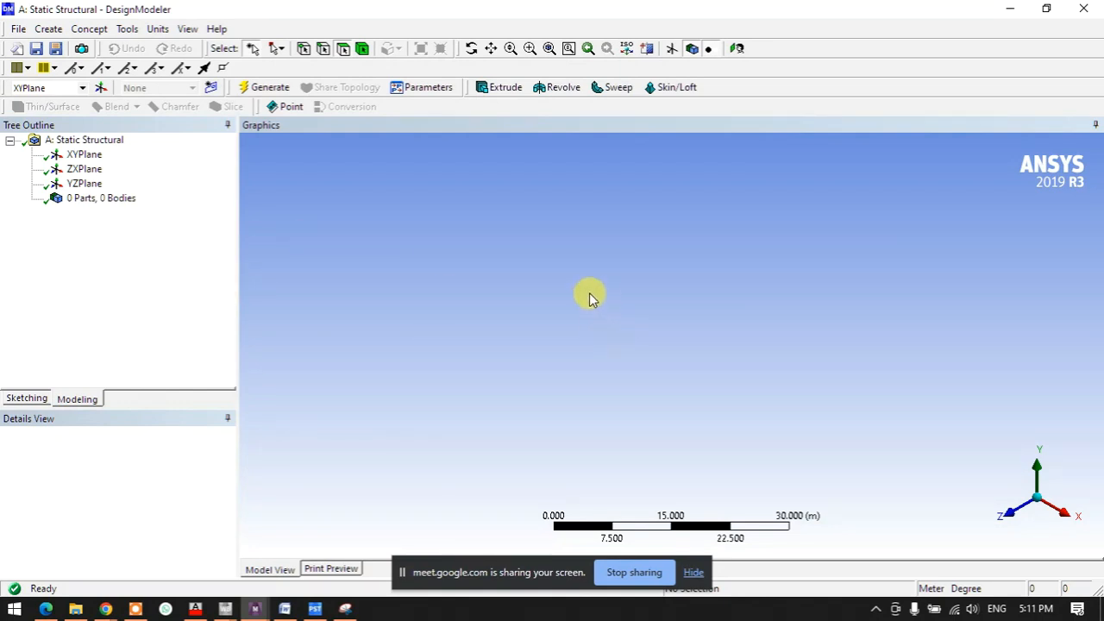
Sketch a rectangle about 14.7 m wide and 17.2 m high around the origin on the XYPlane
click(141, 256)
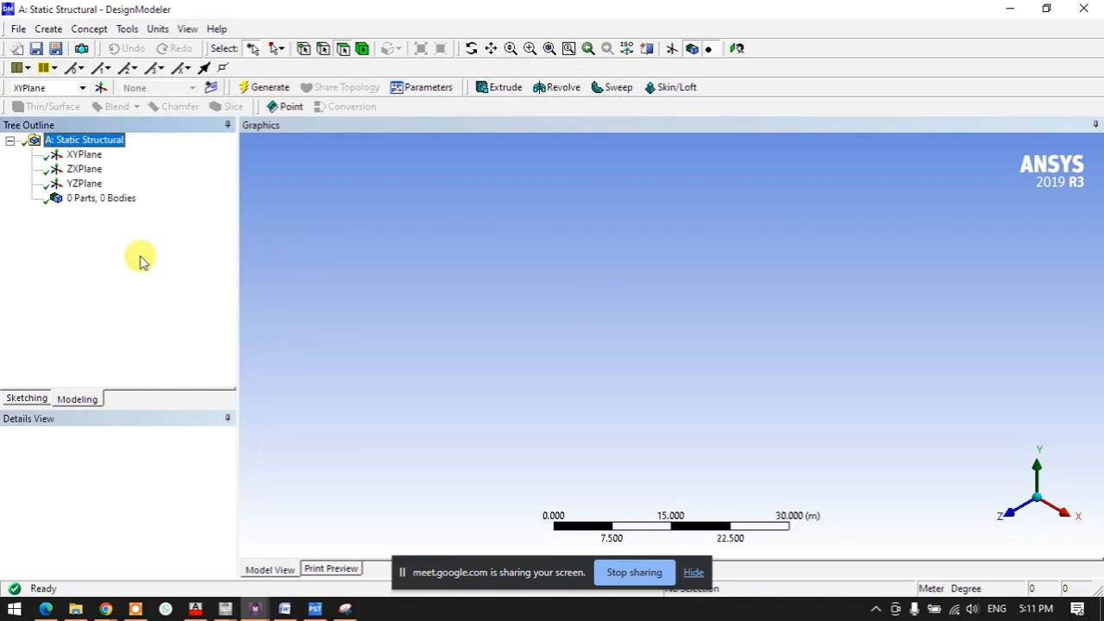
click(85, 157)
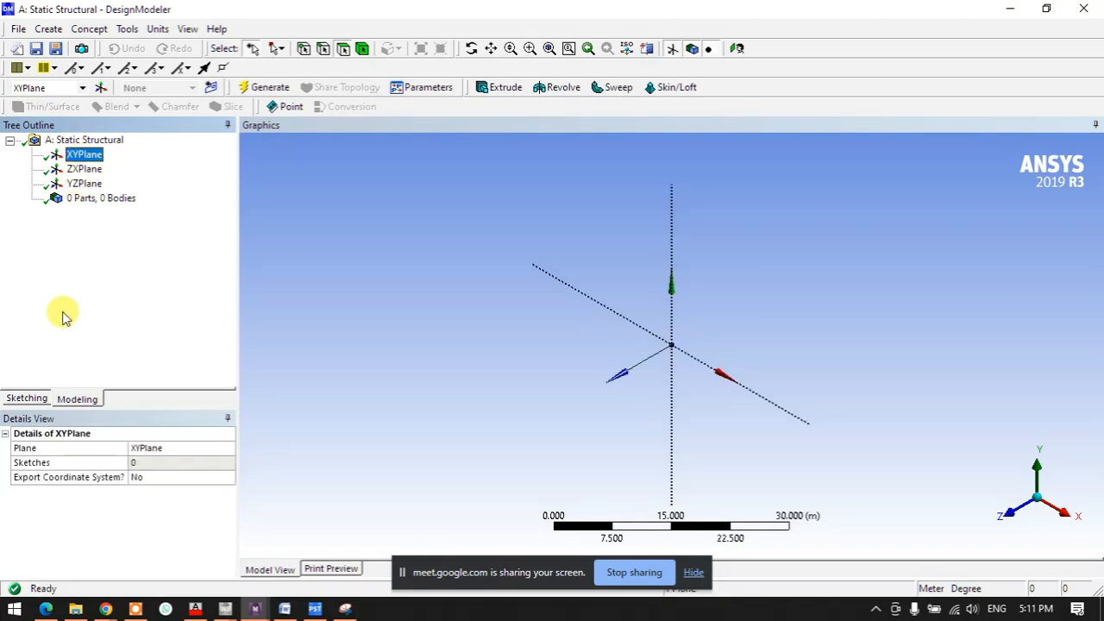
click(26, 398)
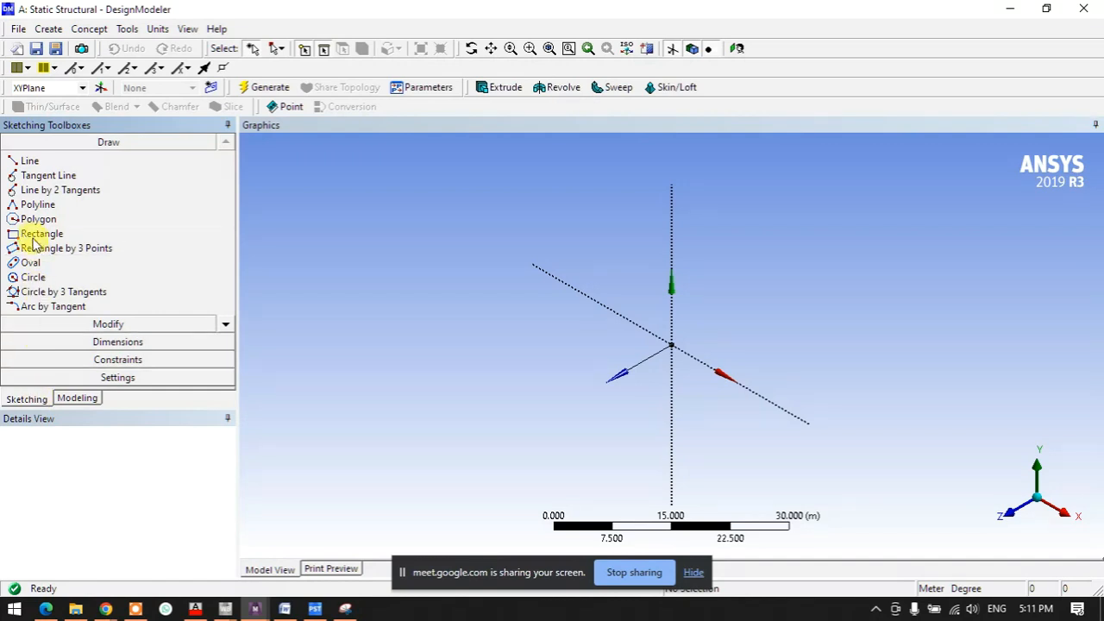
click(33, 233)
click(629, 272)
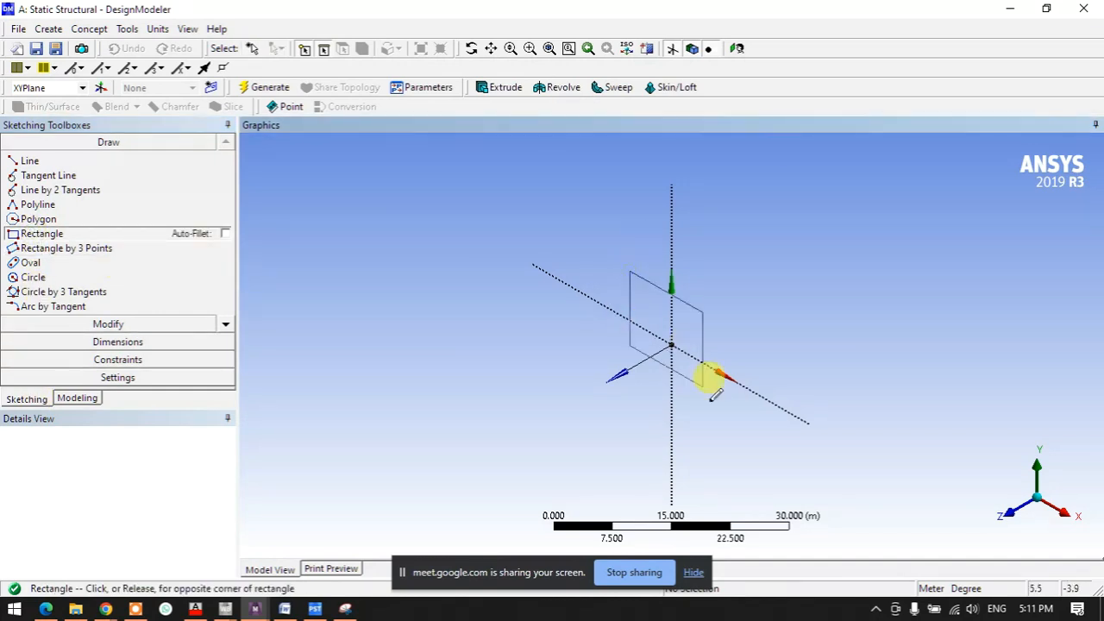
click(711, 427)
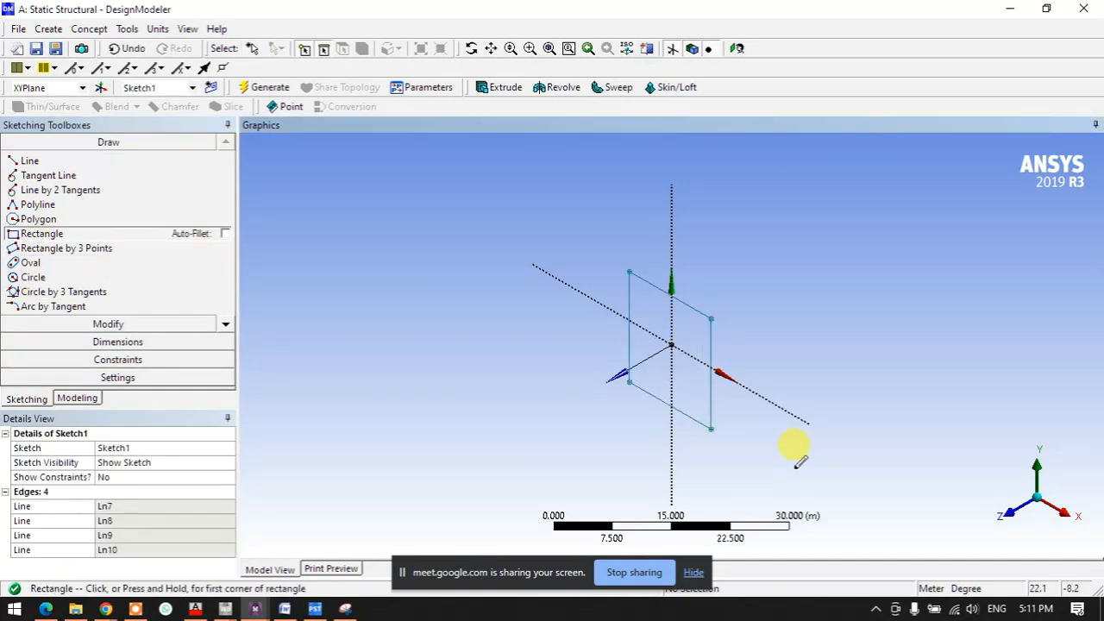
View the sketch face-on and add Length/Distance dimensions for the rectangle's height and width
click(1008, 514)
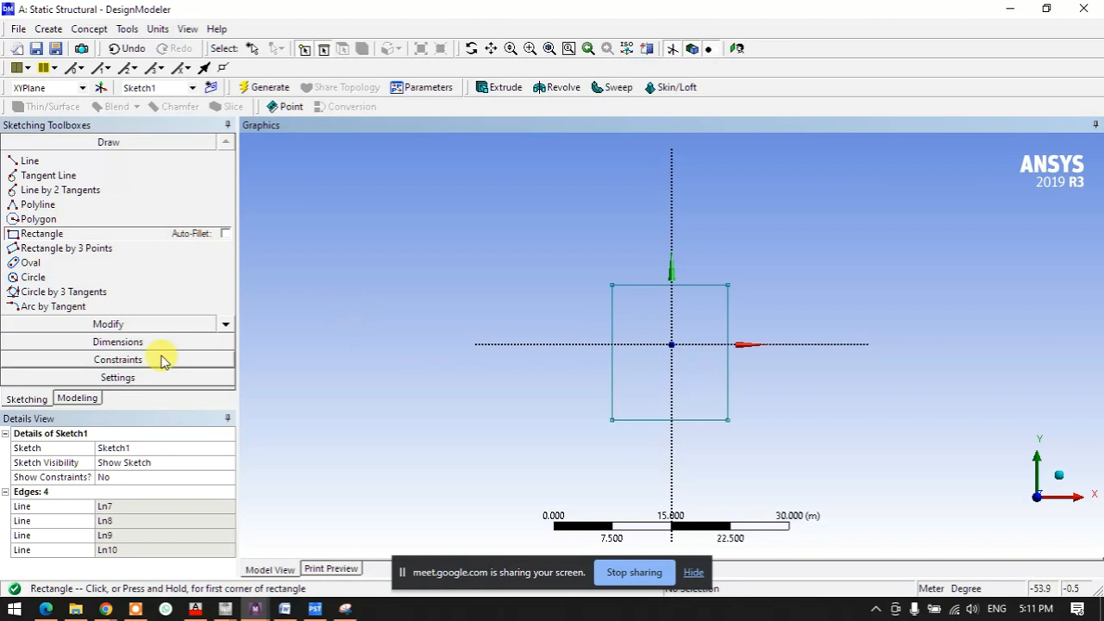
click(129, 343)
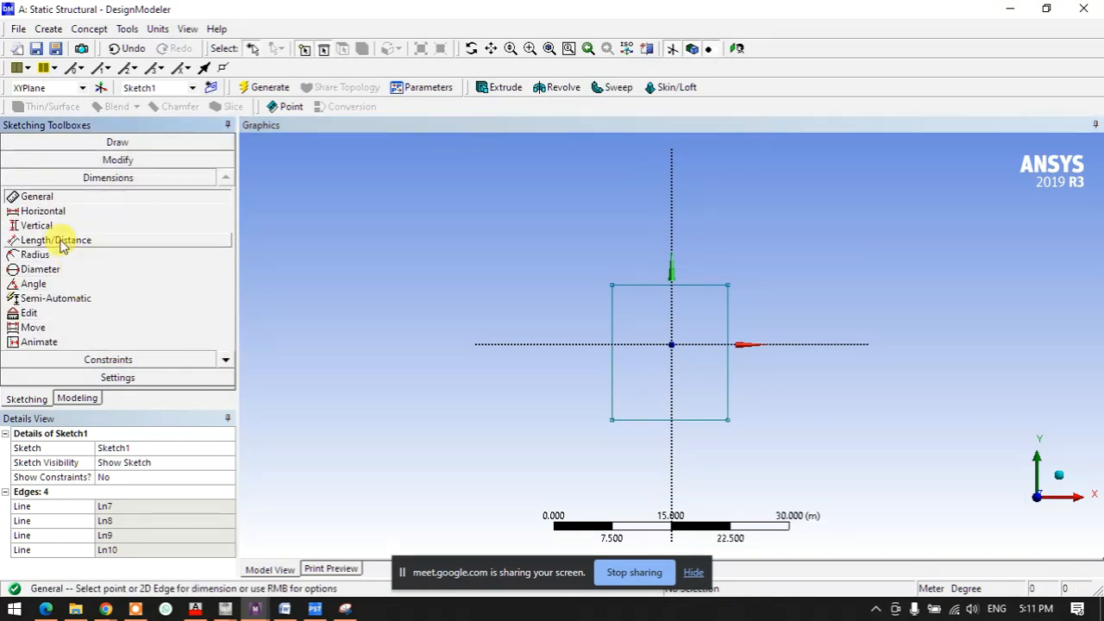
click(61, 242)
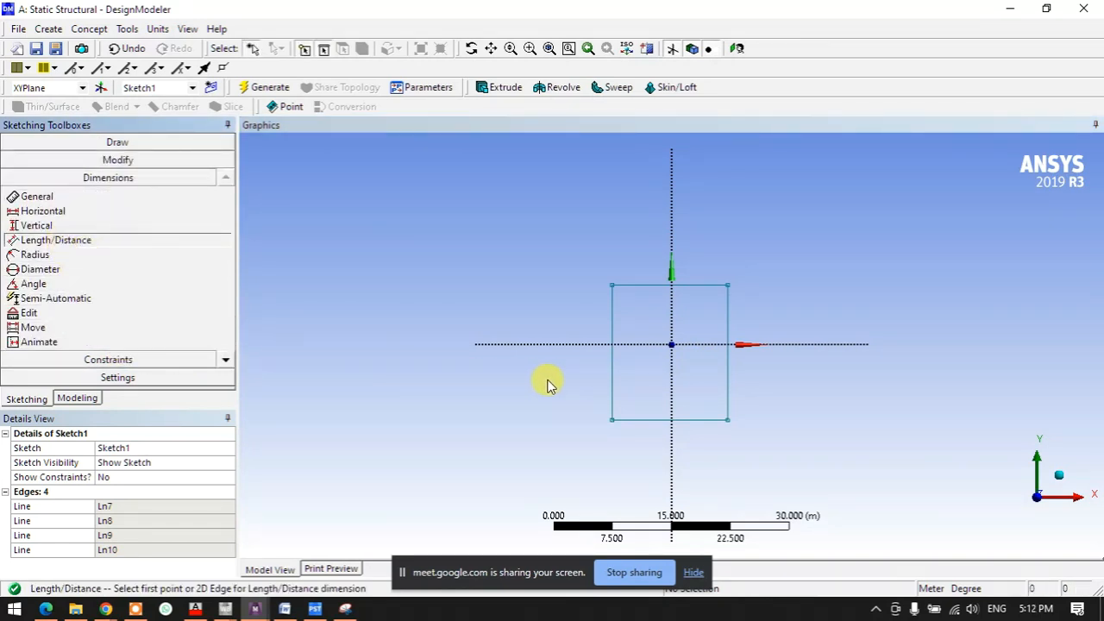
click(633, 291)
click(633, 420)
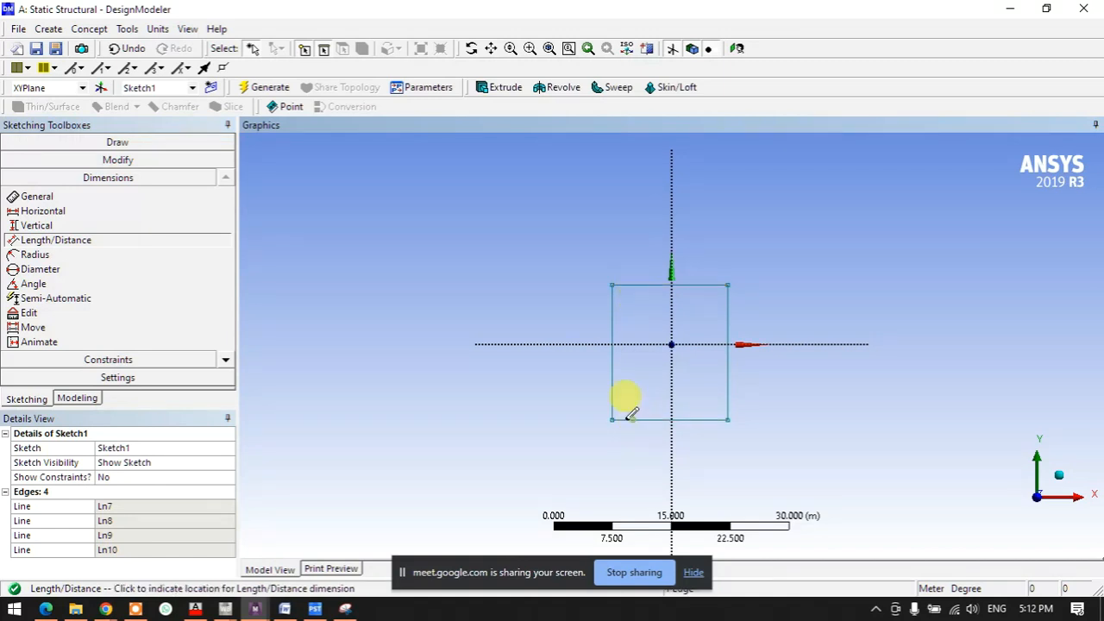
click(599, 418)
click(608, 397)
click(725, 390)
click(699, 423)
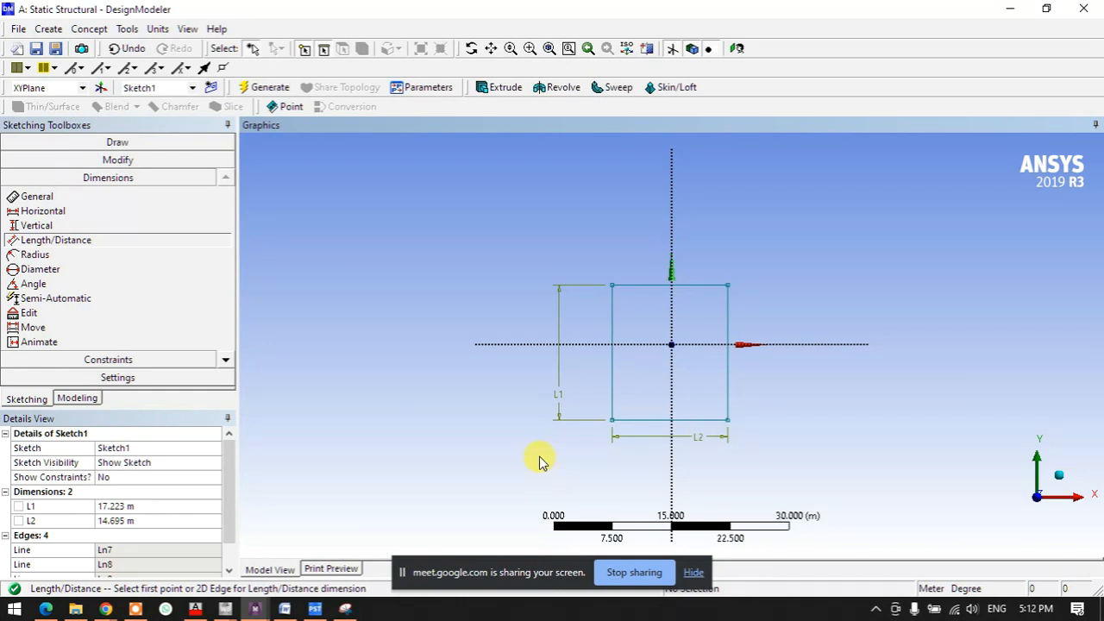
Set the rectangle's height dimension L1 to 0.1 m
click(143, 508)
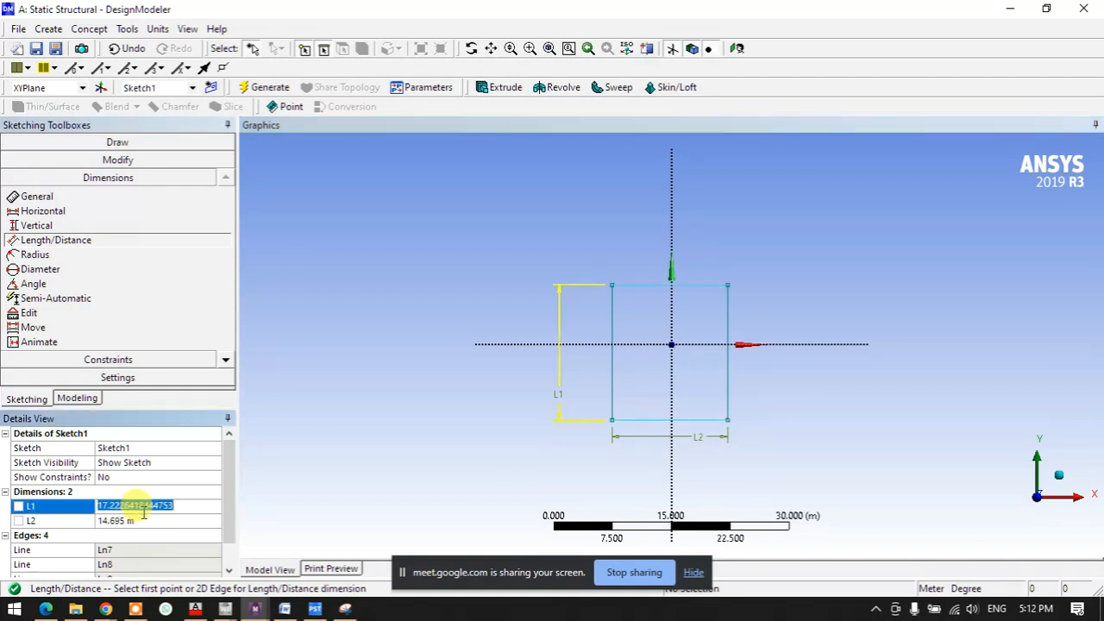
text(0.1)
click(144, 512)
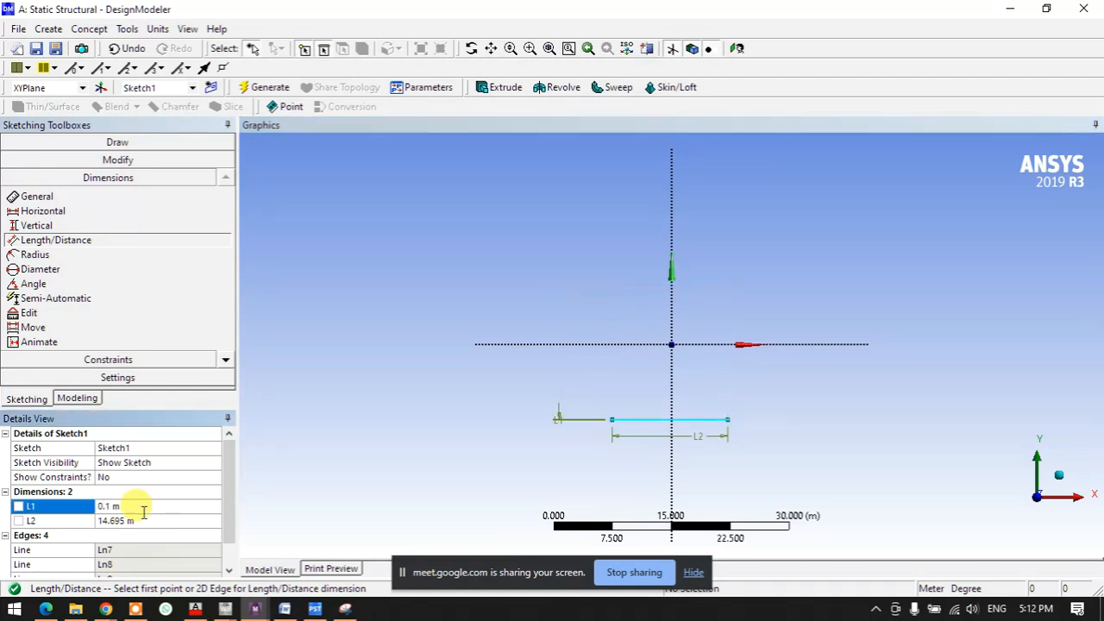
Switch the length units to Millimeter and set the rectangle's width dimension L2 to 100 mm
click(159, 28)
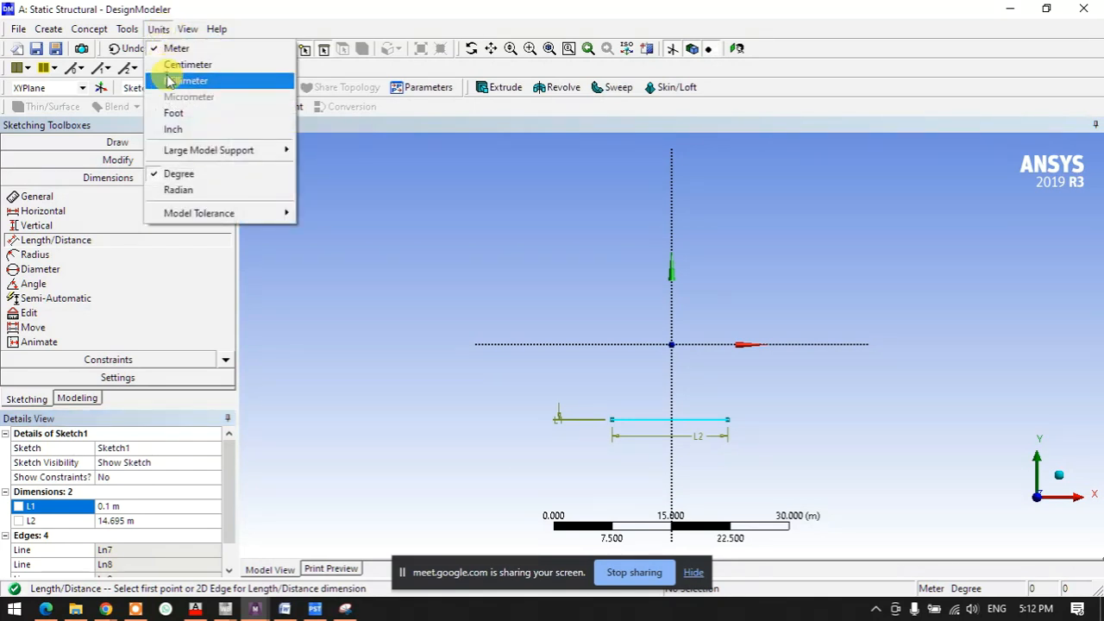
click(173, 79)
click(143, 520)
text(100)
key(Return)
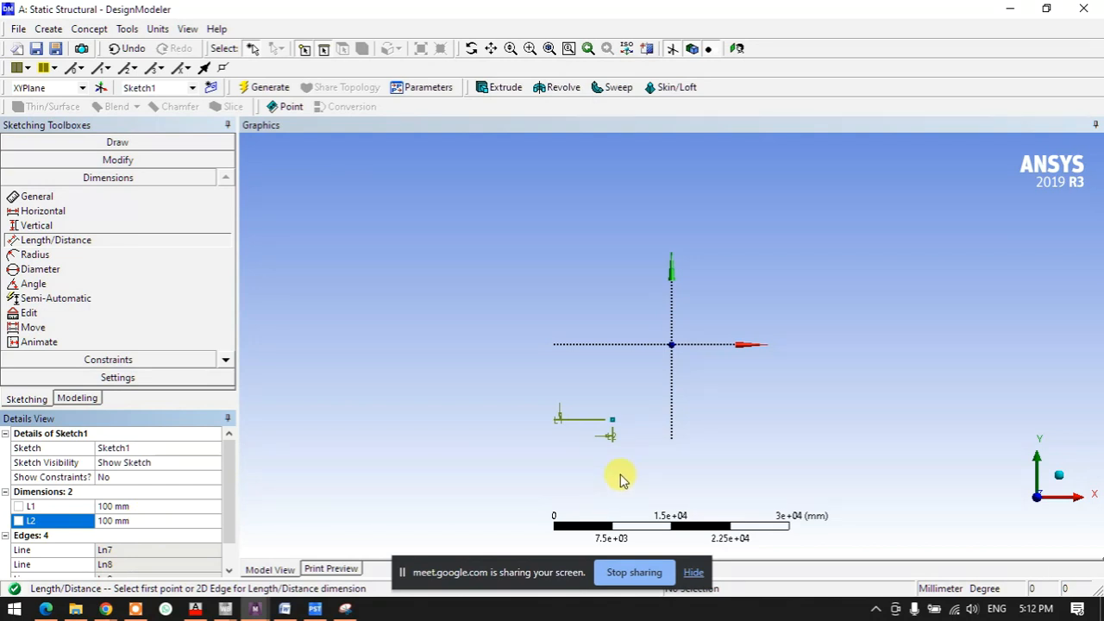
Extrude the square sketch to a depth of 100 mm with Add Material in the normal direction and generate the solid
scroll(623, 480, up, 2)
scroll(594, 389, up, 5)
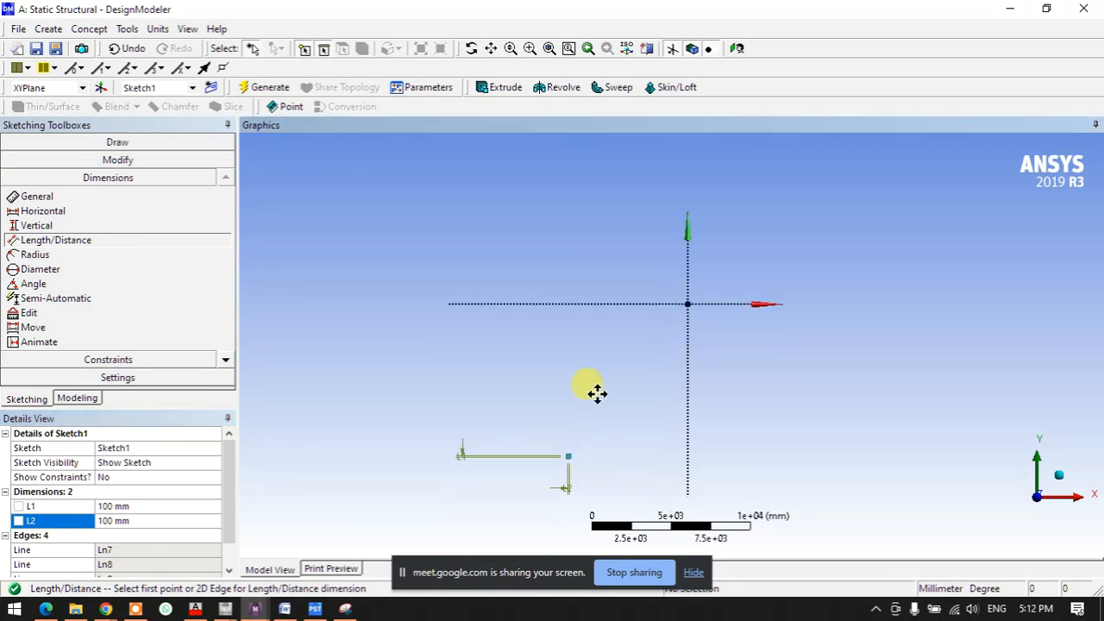
scroll(552, 392, up, 10)
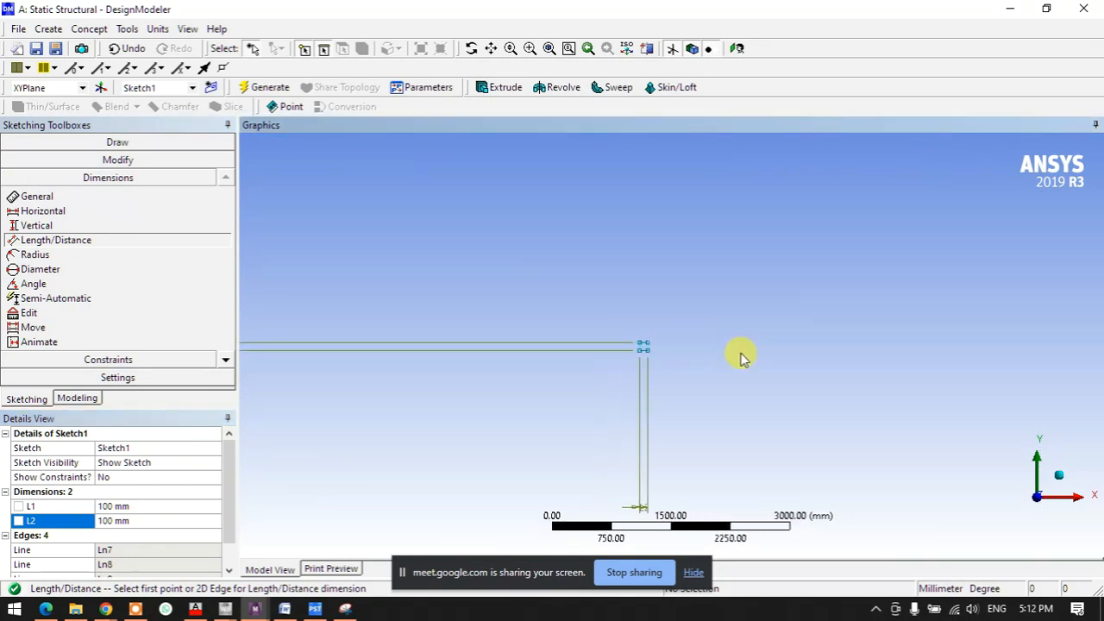
scroll(639, 382, up, 3)
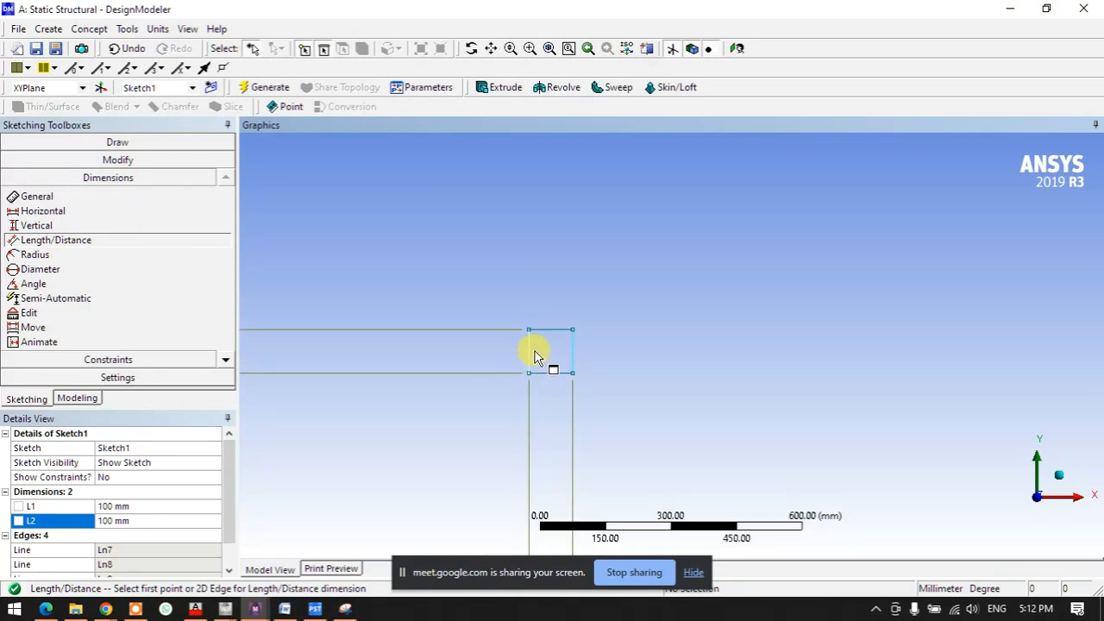
click(503, 93)
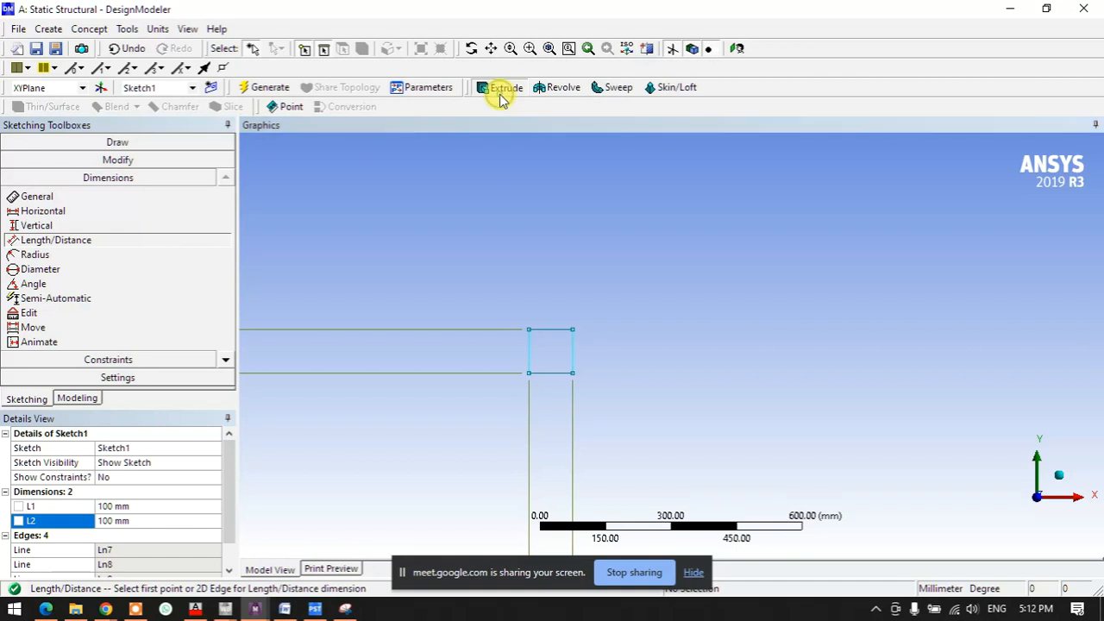
click(129, 466)
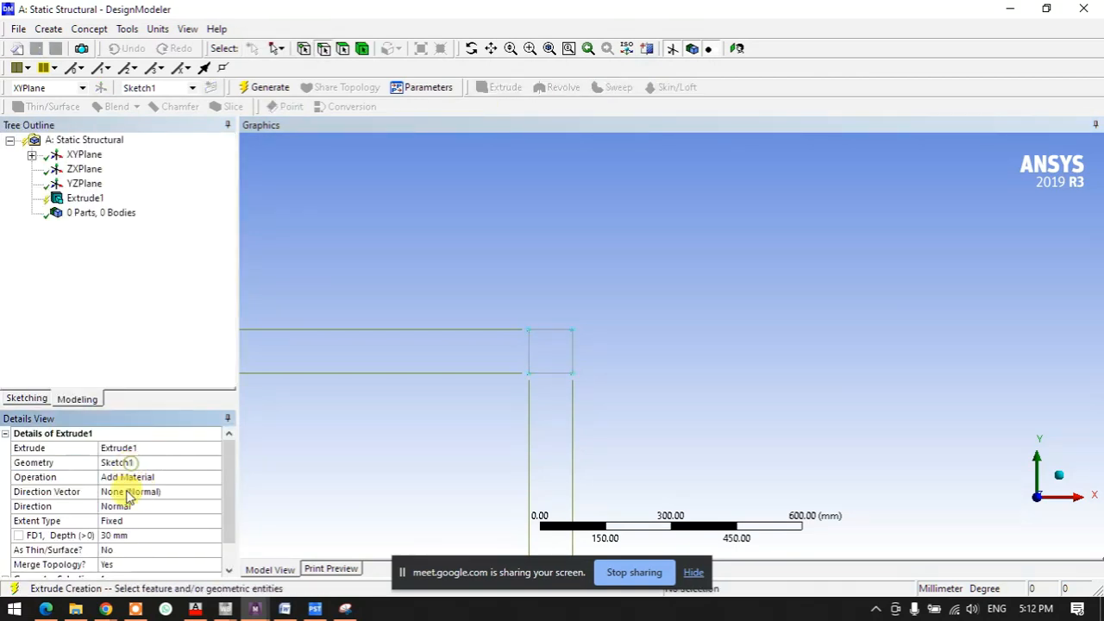
click(130, 535)
text(100)
key(Return)
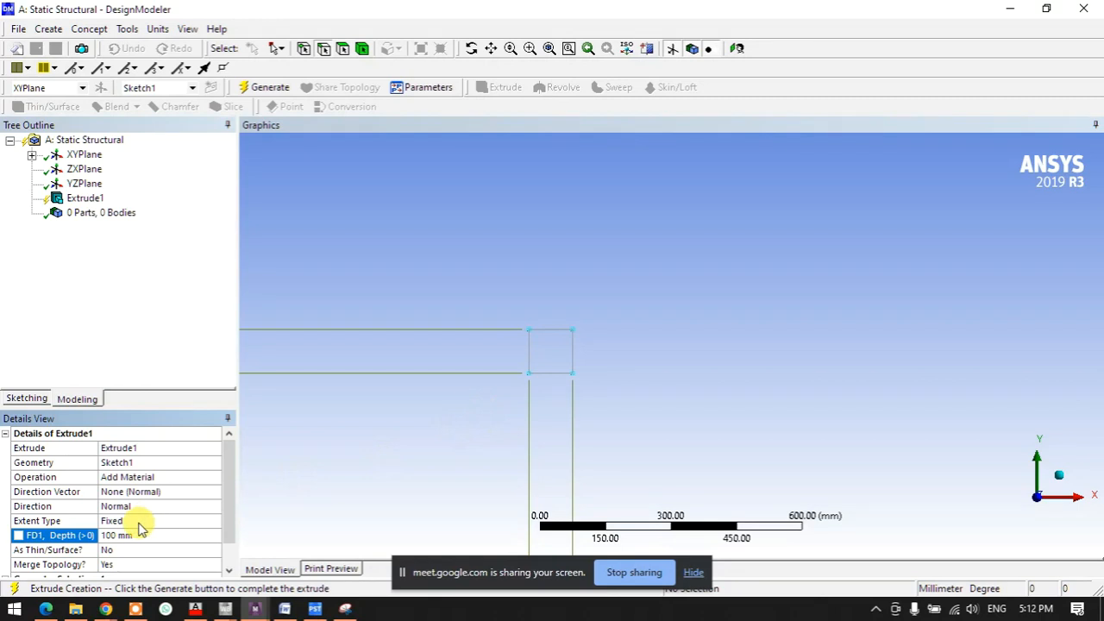
click(252, 87)
Hide the plane display and fit the extruded cube in an angled 3D view
middle_drag(541, 359, 539, 299)
scroll(545, 314, down, 5)
scroll(547, 316, down, 3)
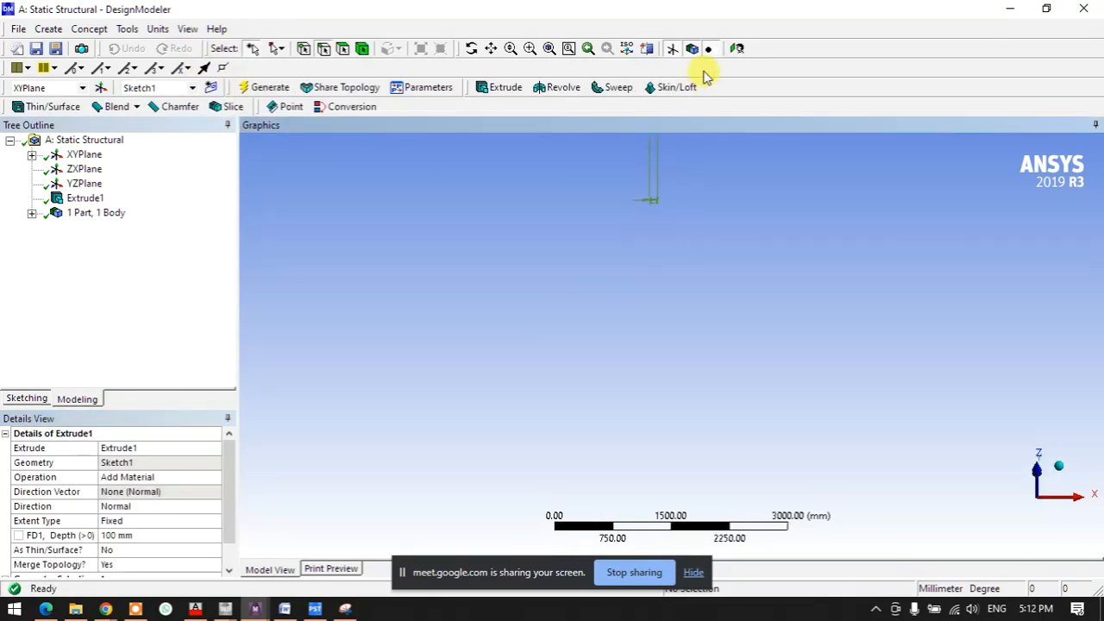
click(673, 49)
ctrl+middle_drag(642, 220, 626, 403)
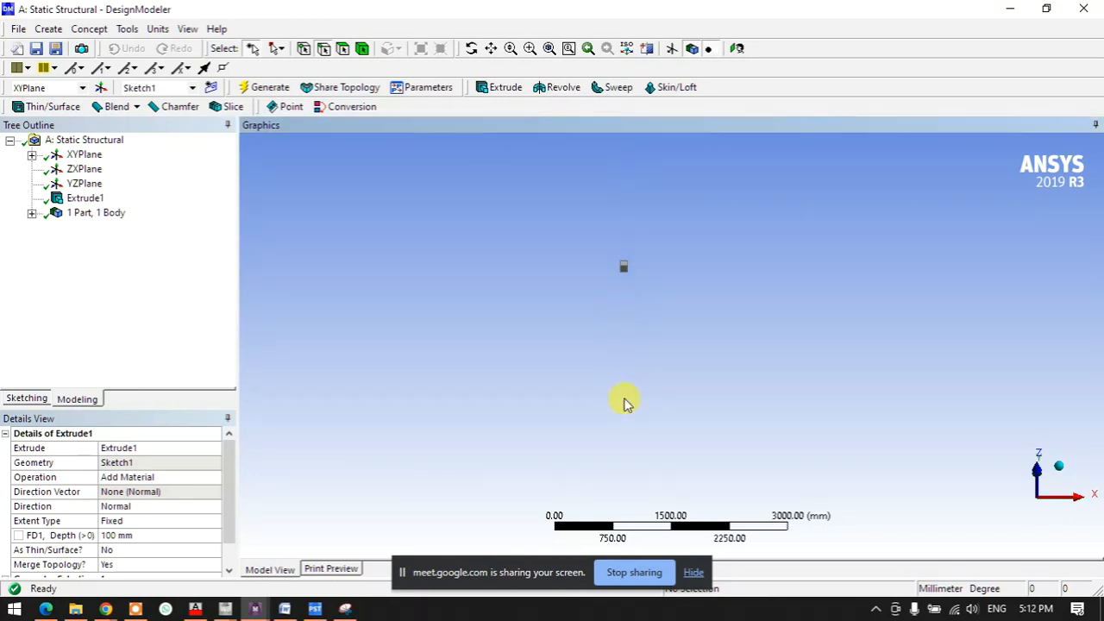
scroll(633, 261, up, 3)
ctrl+middle_drag(612, 271, 609, 306)
scroll(659, 361, up, 4)
scroll(609, 306, down, 5)
scroll(682, 319, down, 2)
scroll(690, 259, up, 1)
click(552, 50)
middle_drag(629, 222, 512, 293)
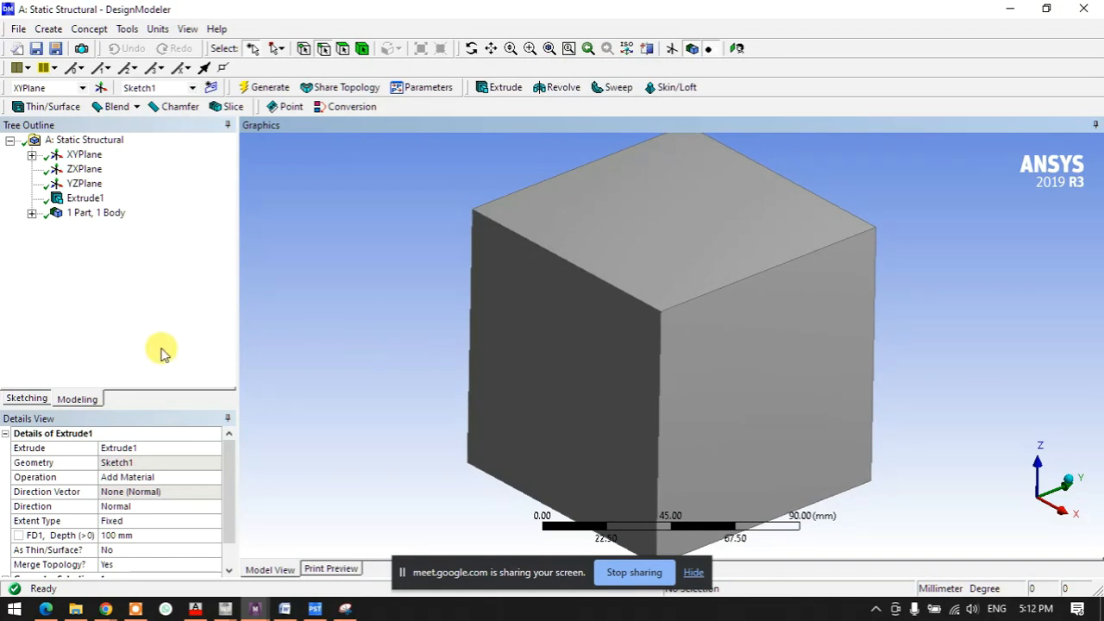
Review the dimensions of Sketch1 under the XYPlane and expand the extrude feature to check its source sketch
click(32, 154)
click(92, 170)
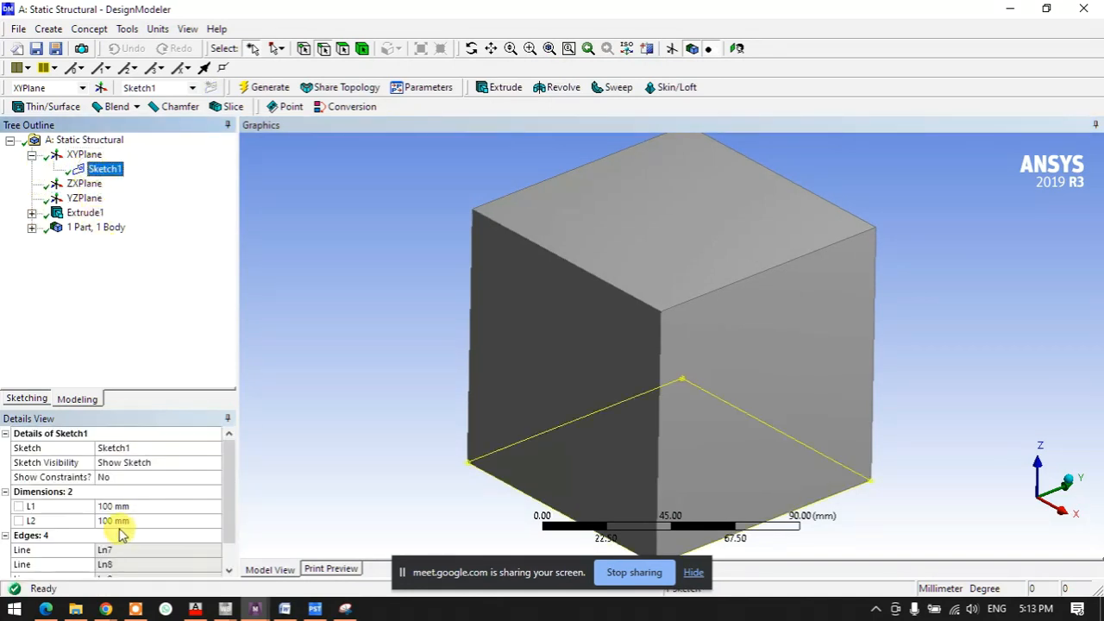
click(31, 213)
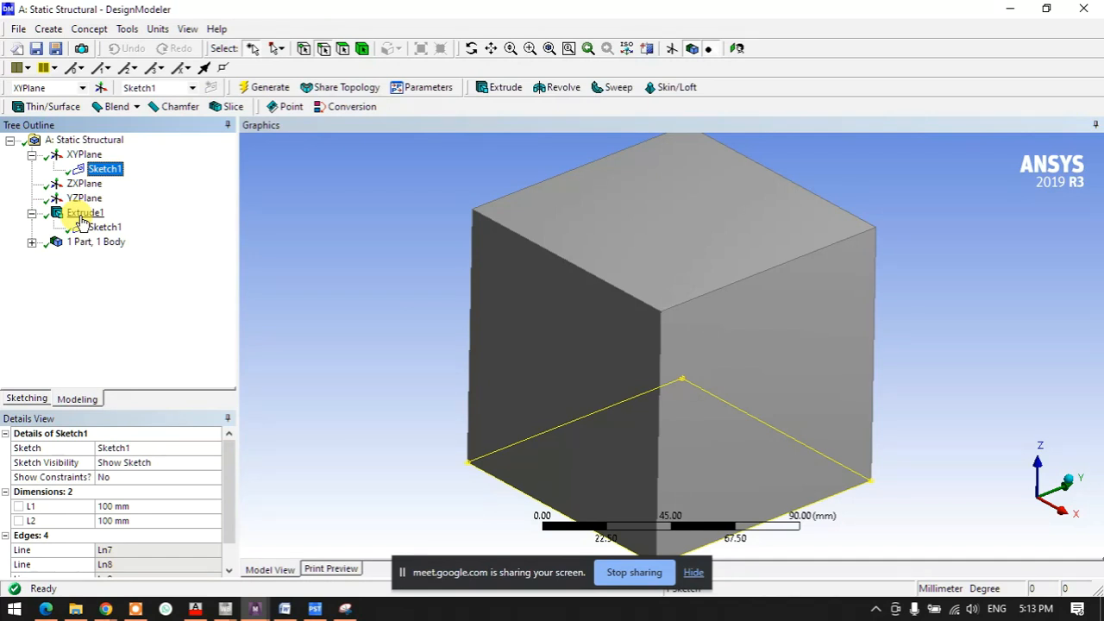
Switch to Snipping Tool and capture a small empty area of the graphics background as a writing canvas
click(345, 608)
click(19, 53)
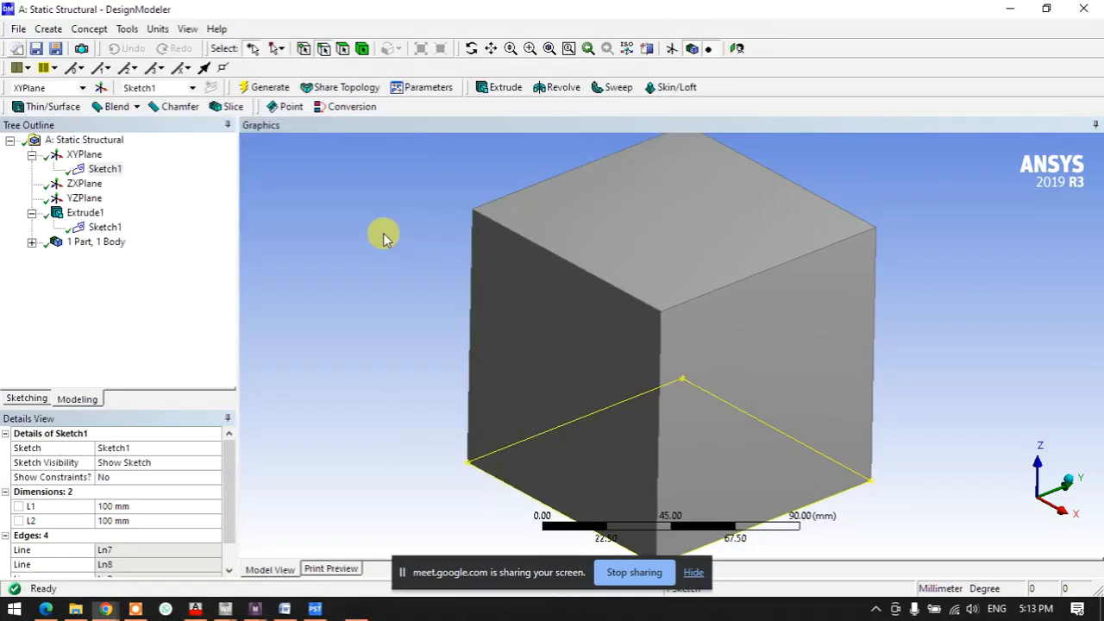
drag(276, 158, 461, 210)
click(587, 17)
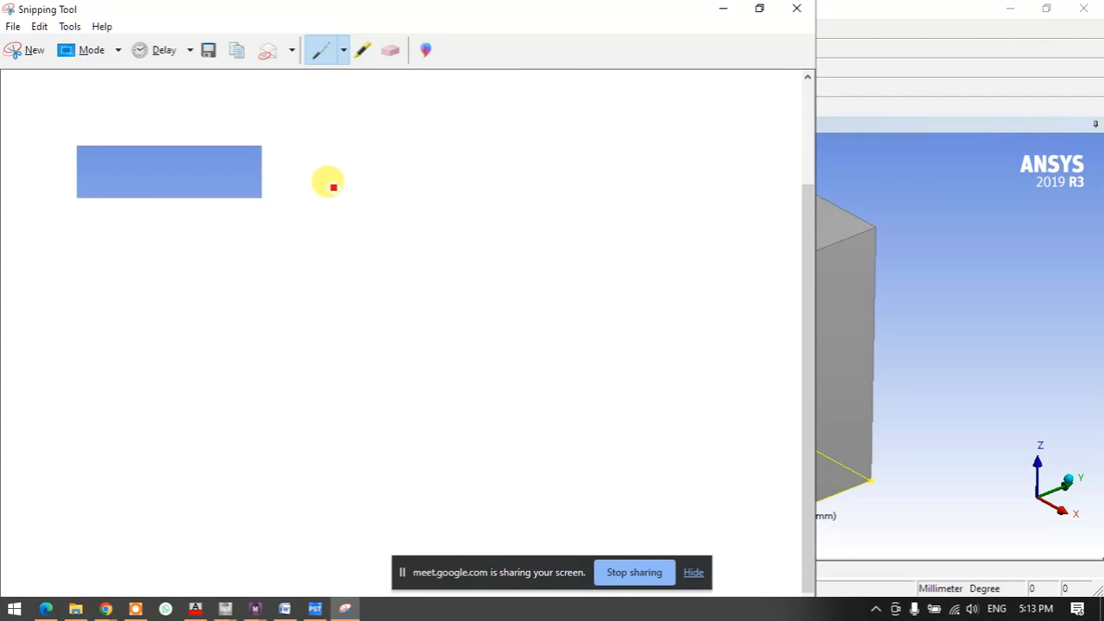
Handwrite the table headings L, H, E and F on the snip with 100 under each, dividing F off with a vertical line
mouse_move(314, 172)
mouse_down()
mouse_move(326, 198)
mouse_move(393, 183)
mouse_move(397, 198)
mouse_move(453, 197)
mouse_move(452, 167)
mouse_up()
drag(440, 182, 450, 181)
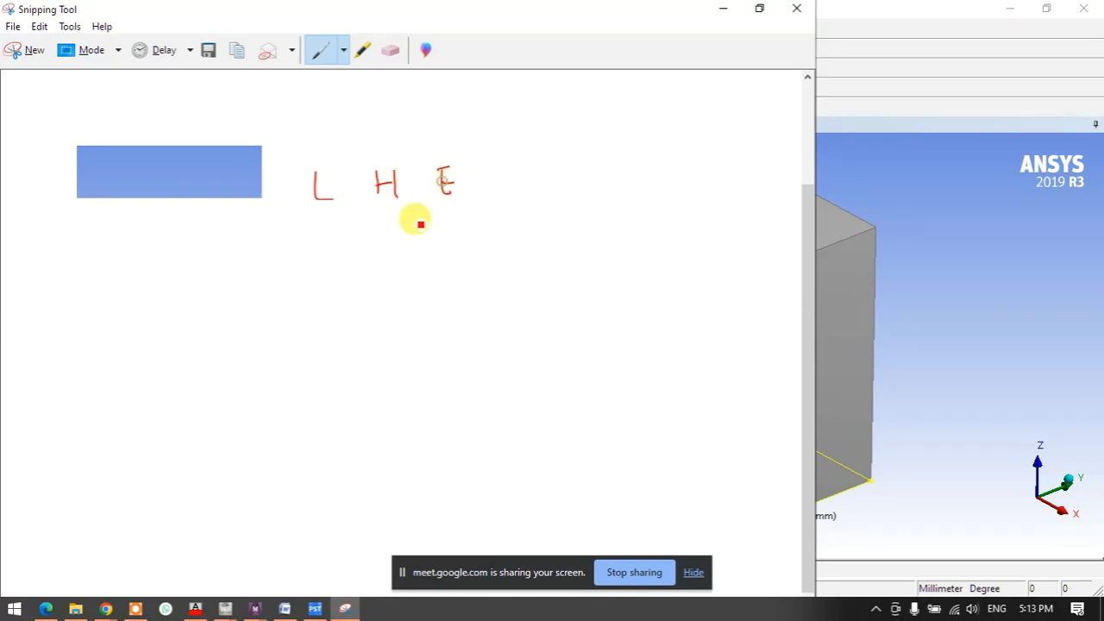
mouse_move(291, 229)
mouse_down()
mouse_move(291, 252)
mouse_move(320, 238)
mouse_move(373, 247)
mouse_move(402, 229)
mouse_move(439, 247)
mouse_move(466, 233)
mouse_up()
drag(482, 143, 487, 271)
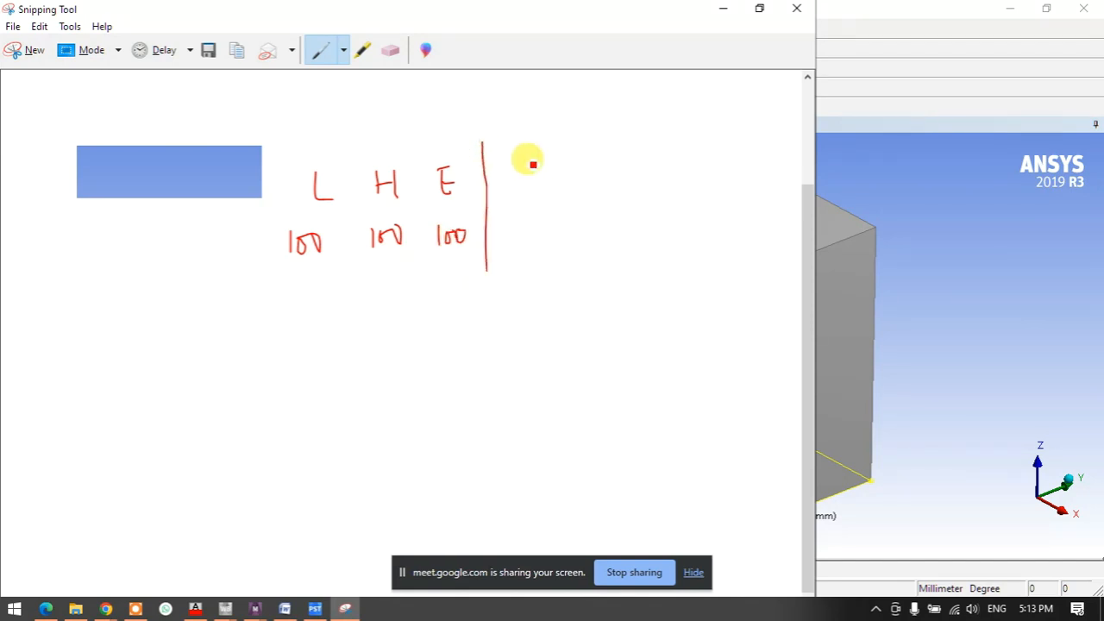
drag(516, 176, 515, 187)
mouse_move(512, 163)
mouse_down()
mouse_move(531, 162)
mouse_move(533, 174)
mouse_up()
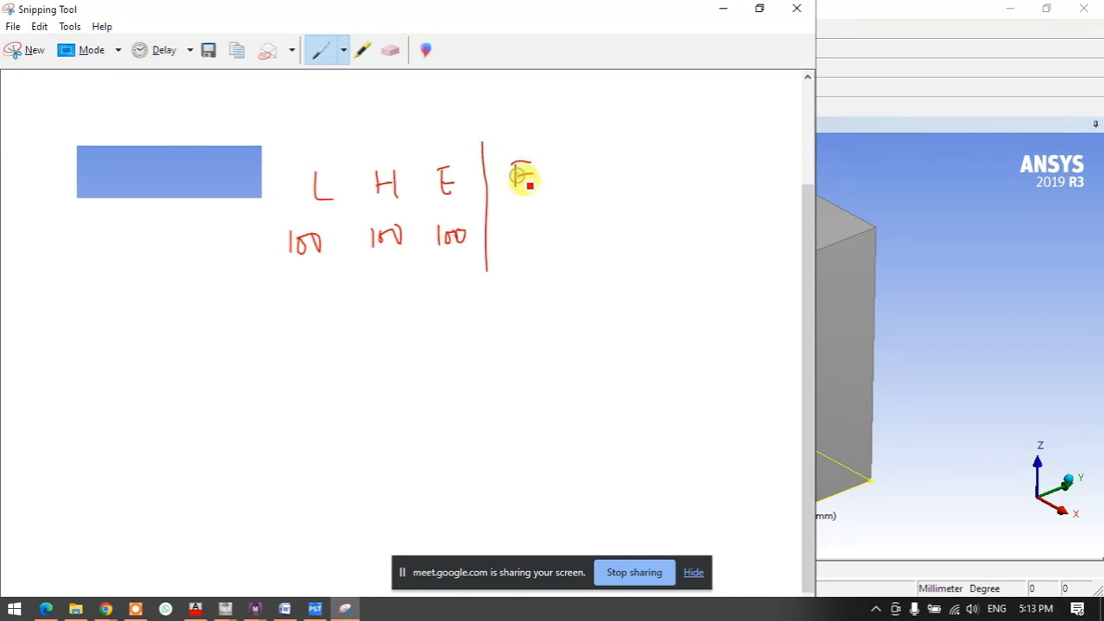
mouse_move(513, 220)
mouse_down()
mouse_move(514, 238)
mouse_move(538, 215)
mouse_up()
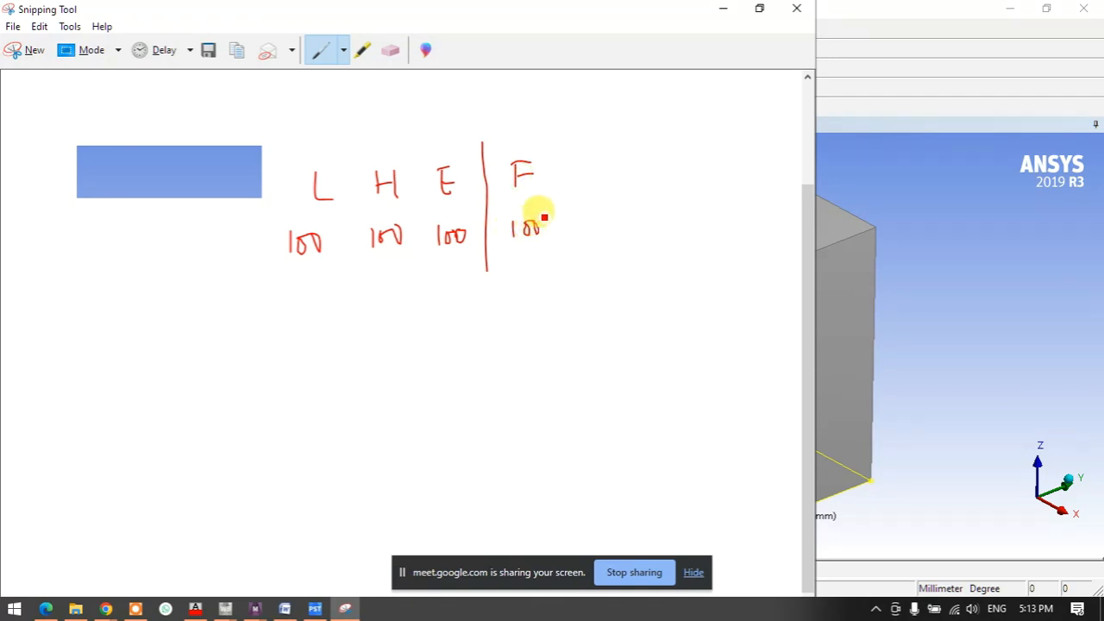
Add empty columns headed δl, σ and ε separated by vertical lines, and label the value row C1 with arrows
drag(574, 136, 574, 268)
drag(608, 167, 613, 186)
drag(648, 135, 654, 270)
mouse_move(665, 165)
mouse_down()
mouse_move(698, 165)
mouse_move(727, 259)
mouse_up()
mouse_move(748, 152)
mouse_down()
mouse_move(737, 153)
mouse_move(753, 173)
mouse_up()
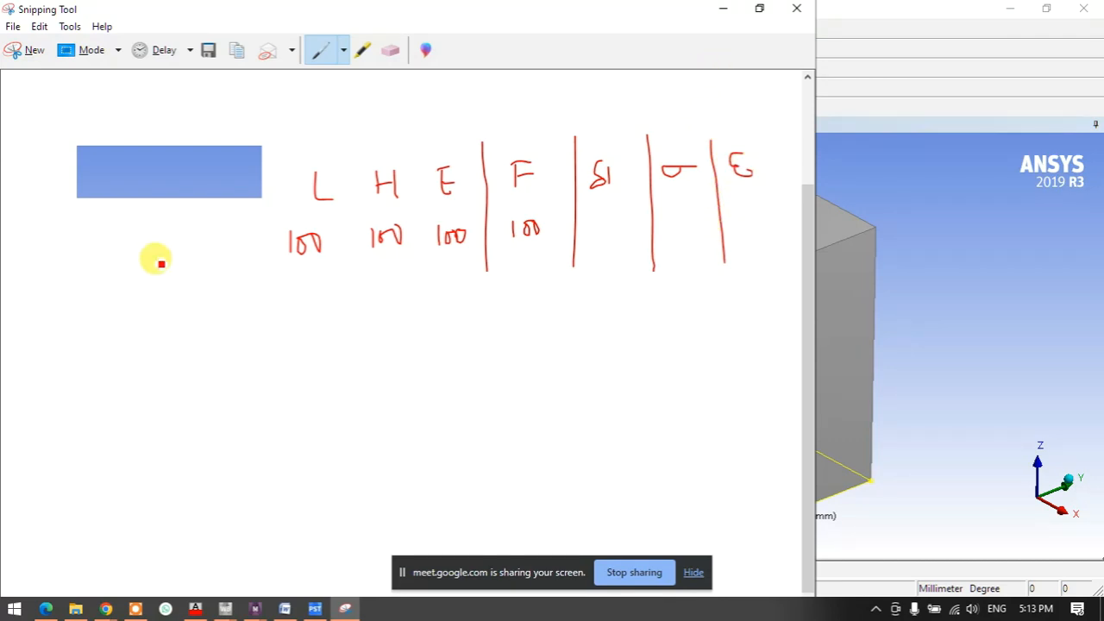
mouse_move(138, 251)
mouse_down()
mouse_move(212, 263)
mouse_move(264, 248)
mouse_move(261, 257)
mouse_up()
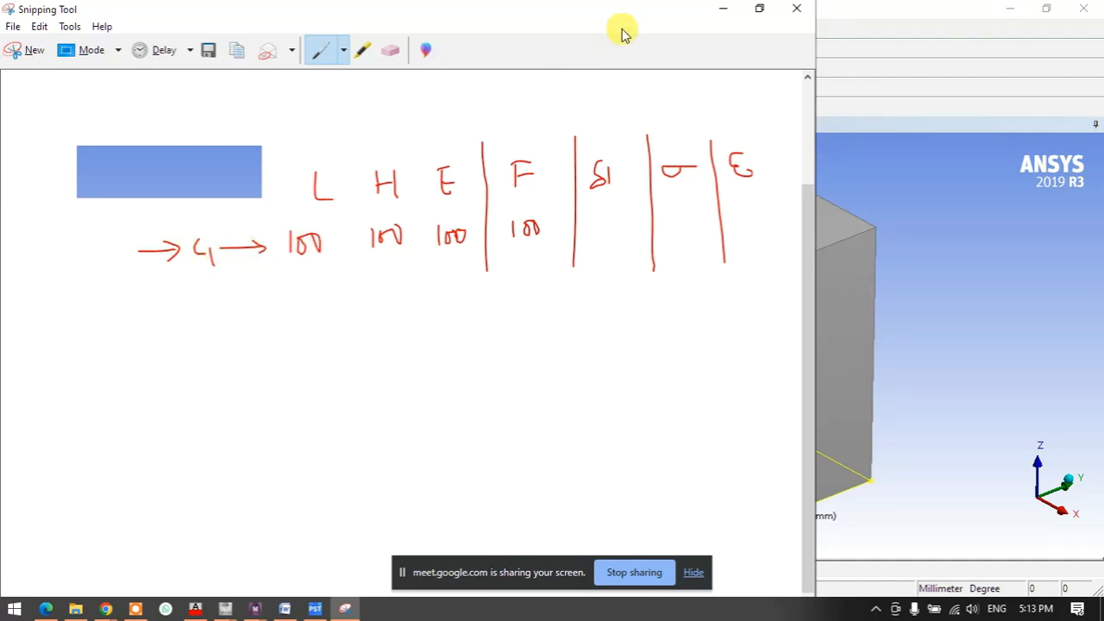
Return to the Workbench project and open the Model cell of the Static Structural system in Mechanical
click(721, 8)
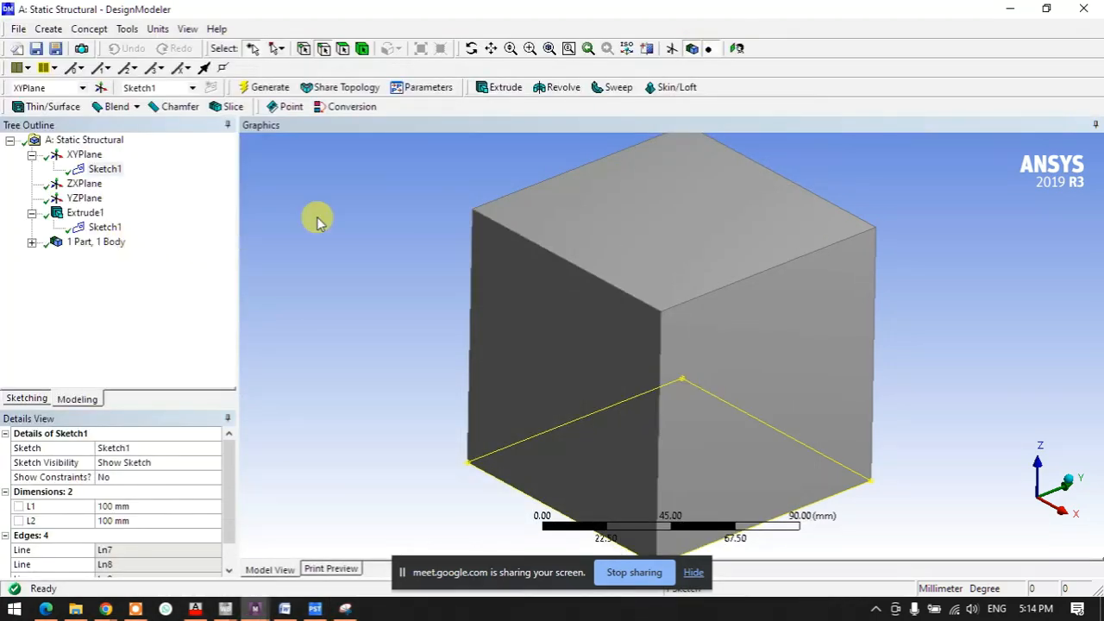
click(328, 309)
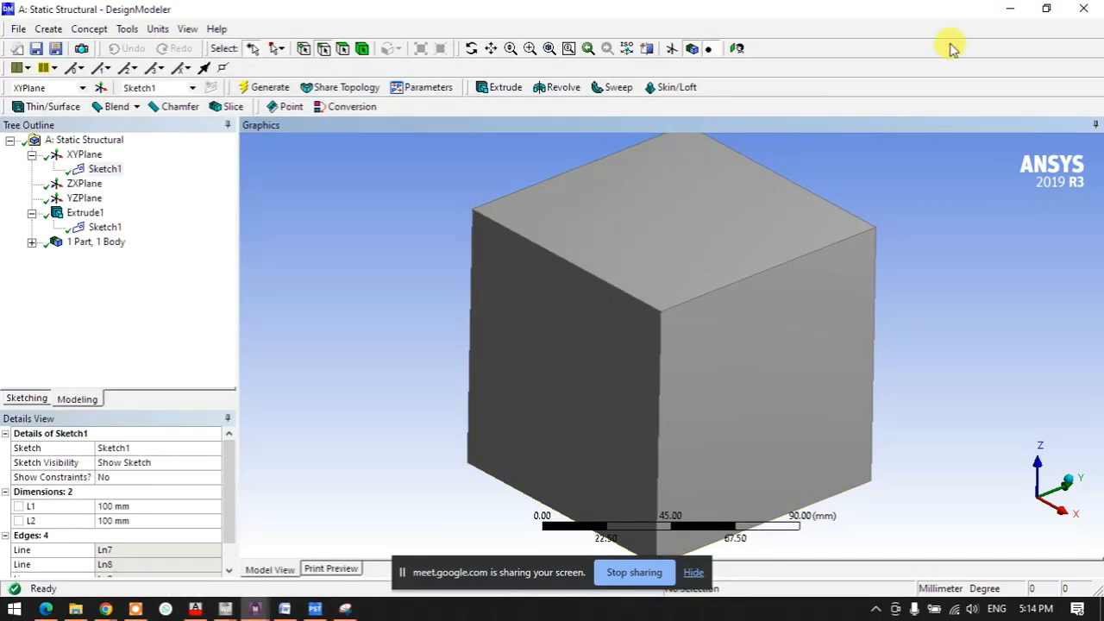
click(1007, 13)
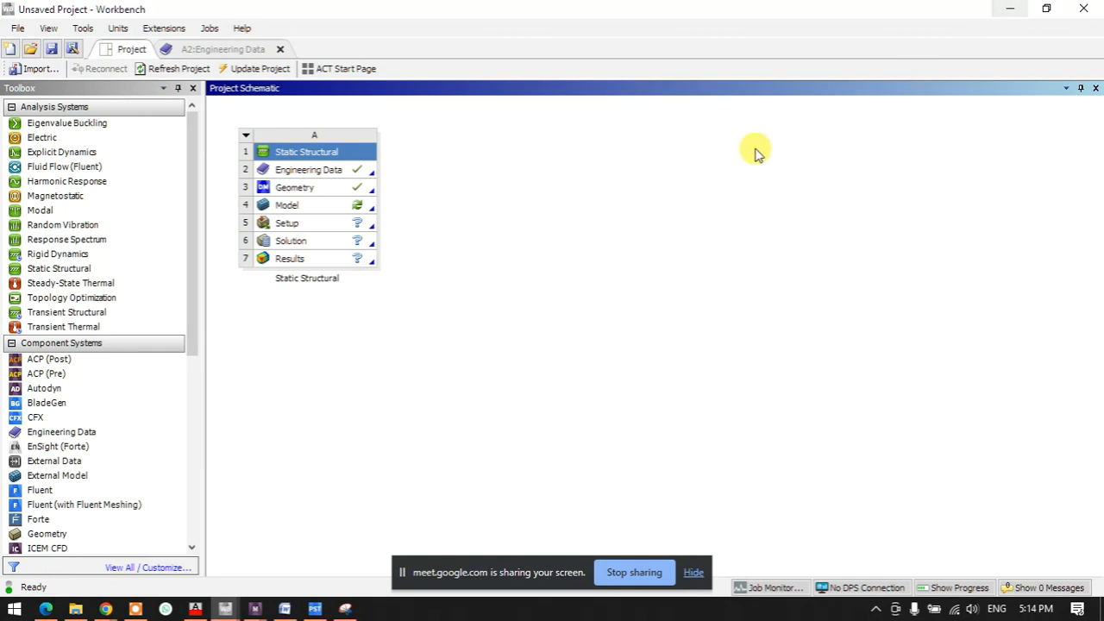
double_click(326, 211)
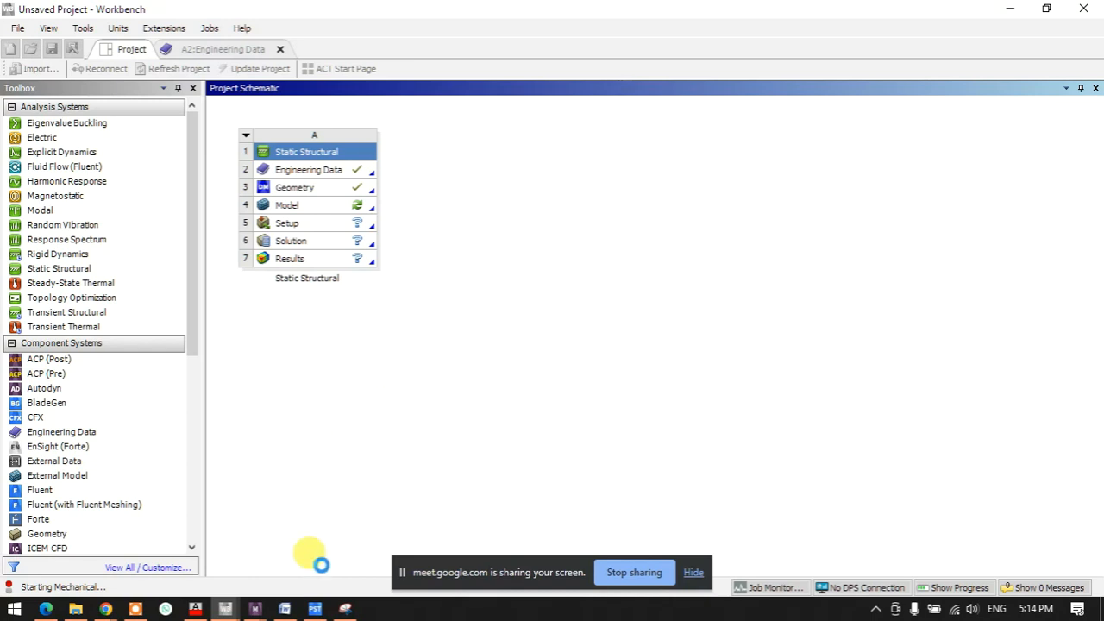
mouse_move(317, 609)
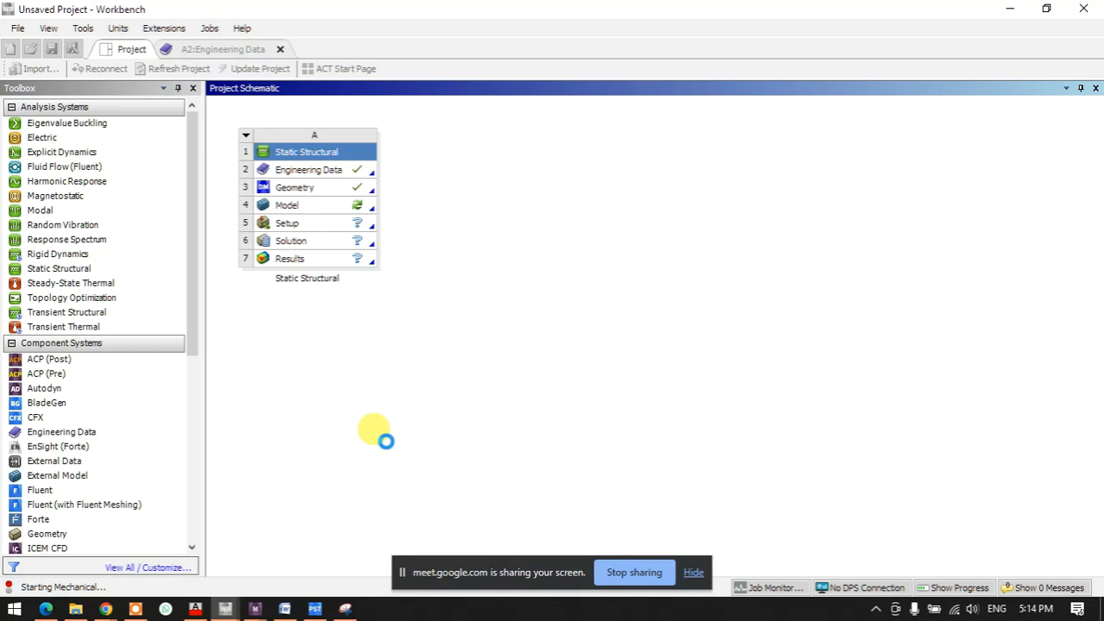
mouse_move(255, 609)
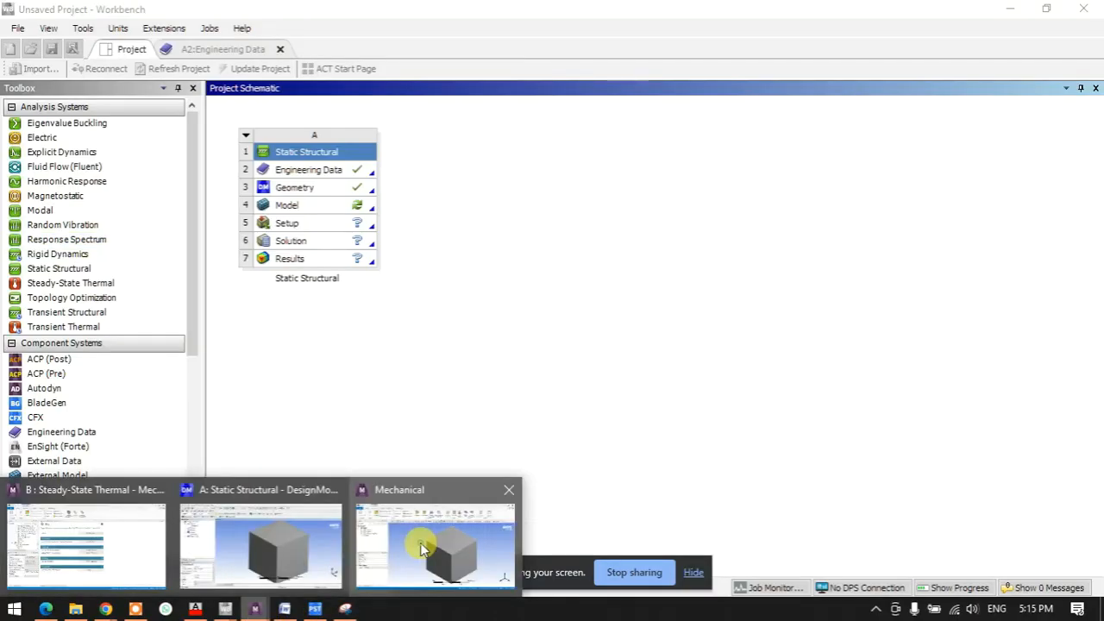
click(423, 549)
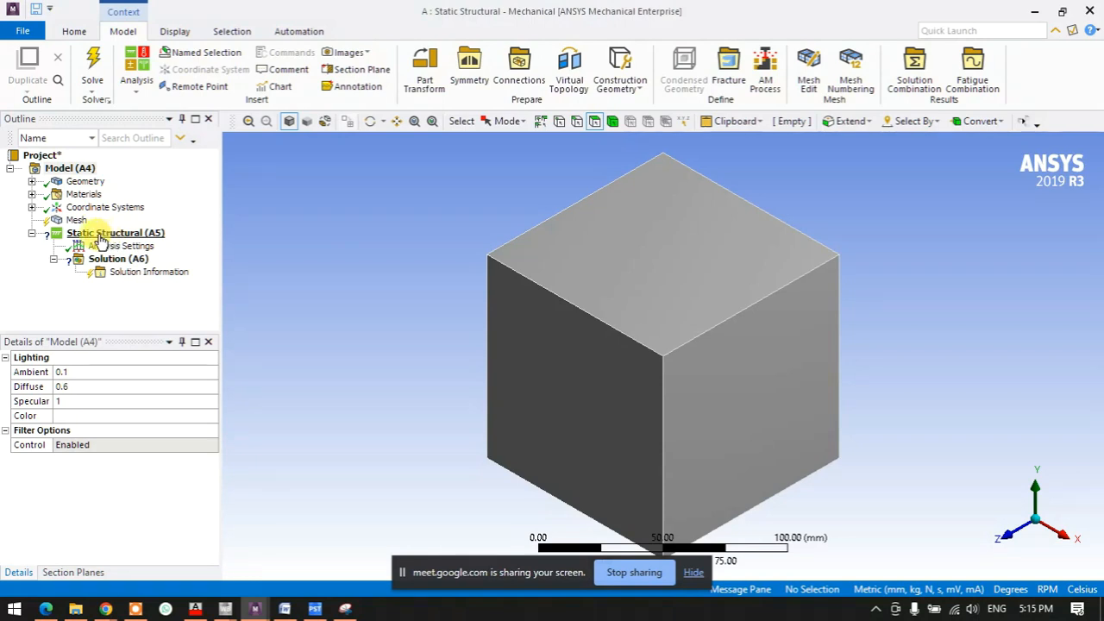
Insert a Force under Static Structural, scope it to the cube's top face and set its magnitude to 100 N
right_click(151, 235)
mouse_move(293, 243)
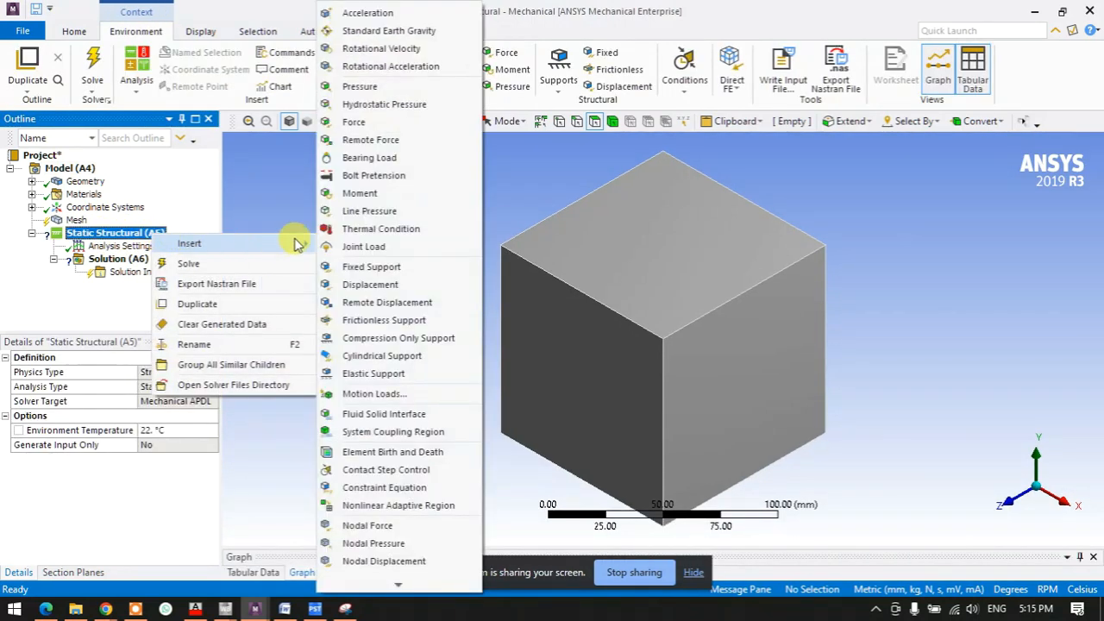
click(375, 129)
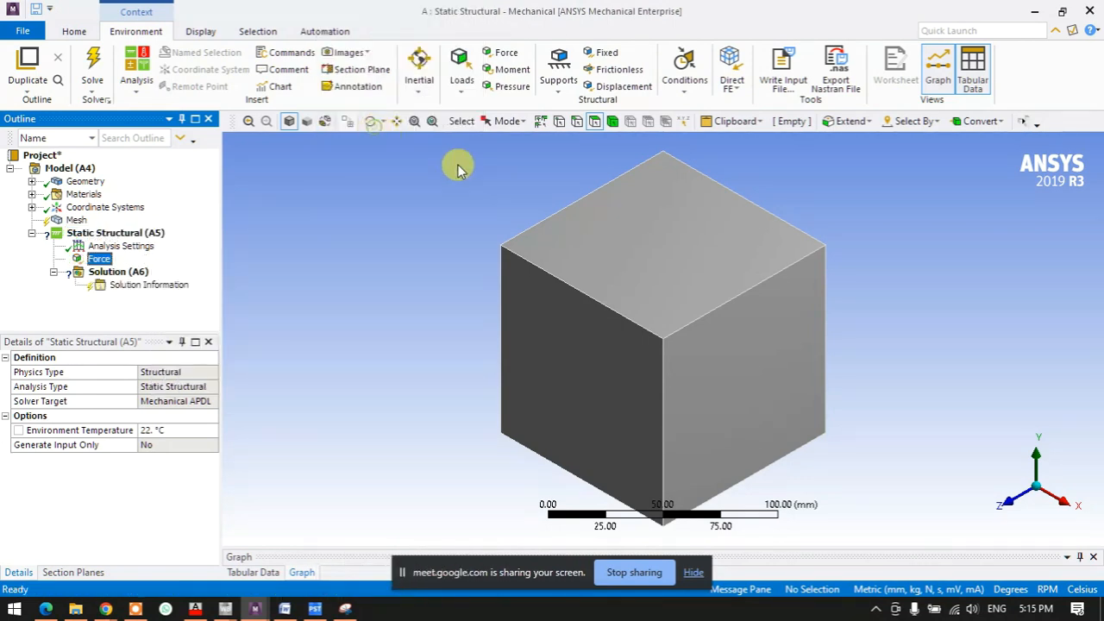
click(643, 261)
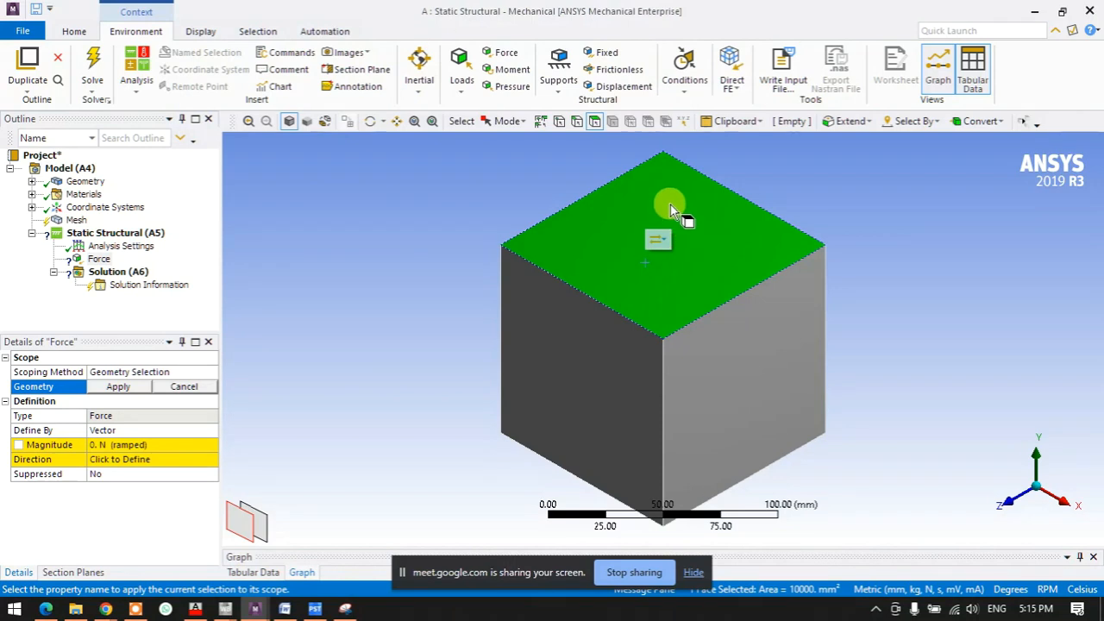
click(119, 387)
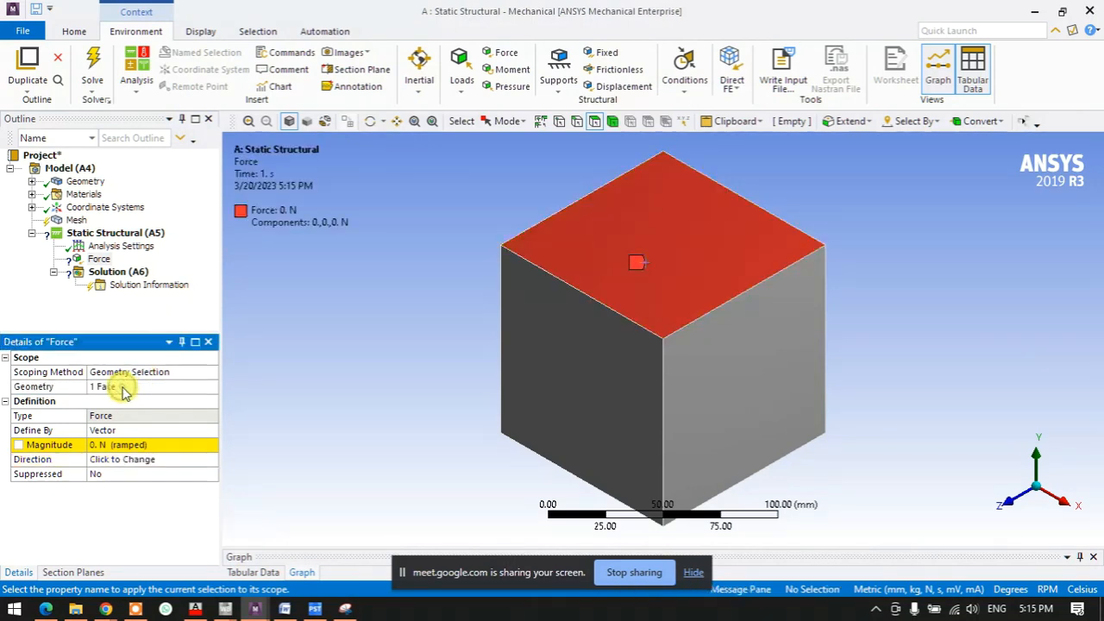
click(205, 448)
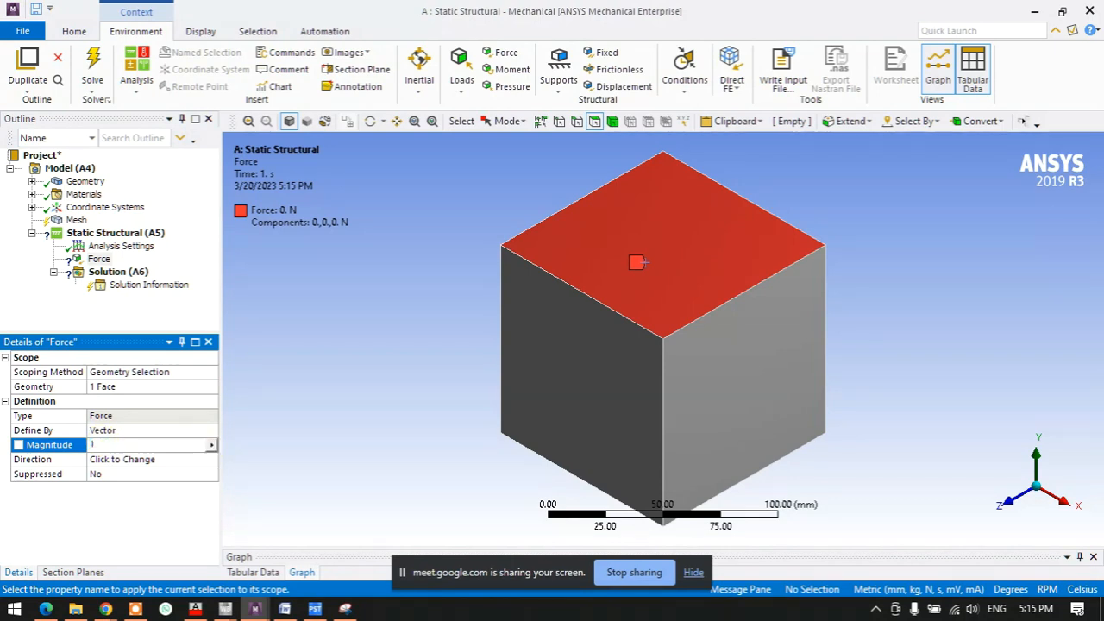
key(Return)
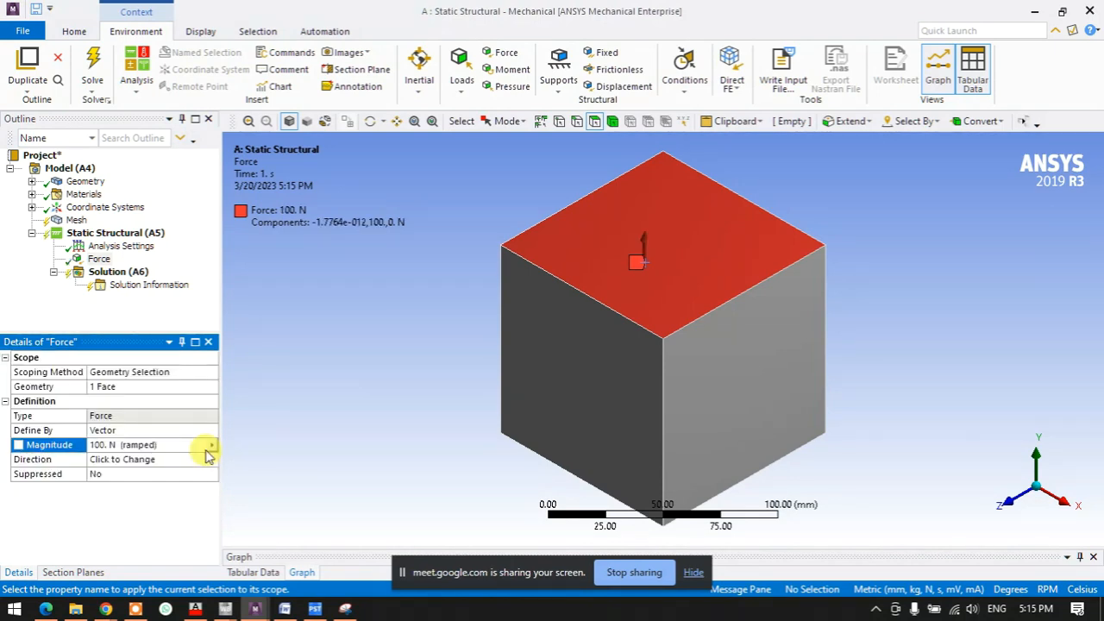
Reverse the force on the top face by setting its magnitude to -100 N
middle_drag(461, 374, 454, 331)
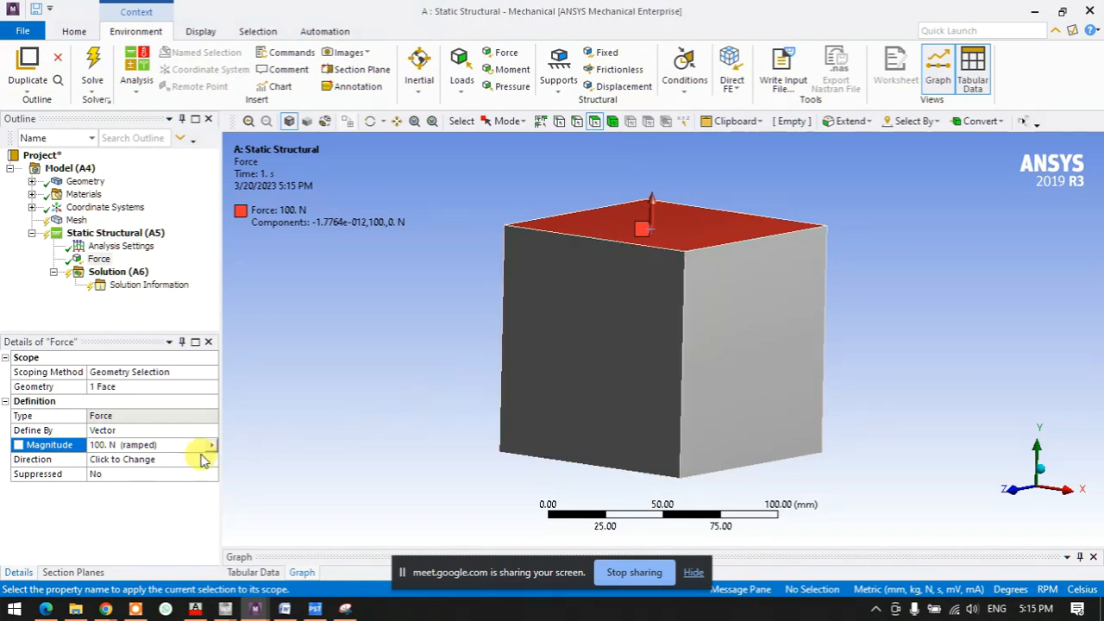
click(97, 444)
click(93, 444)
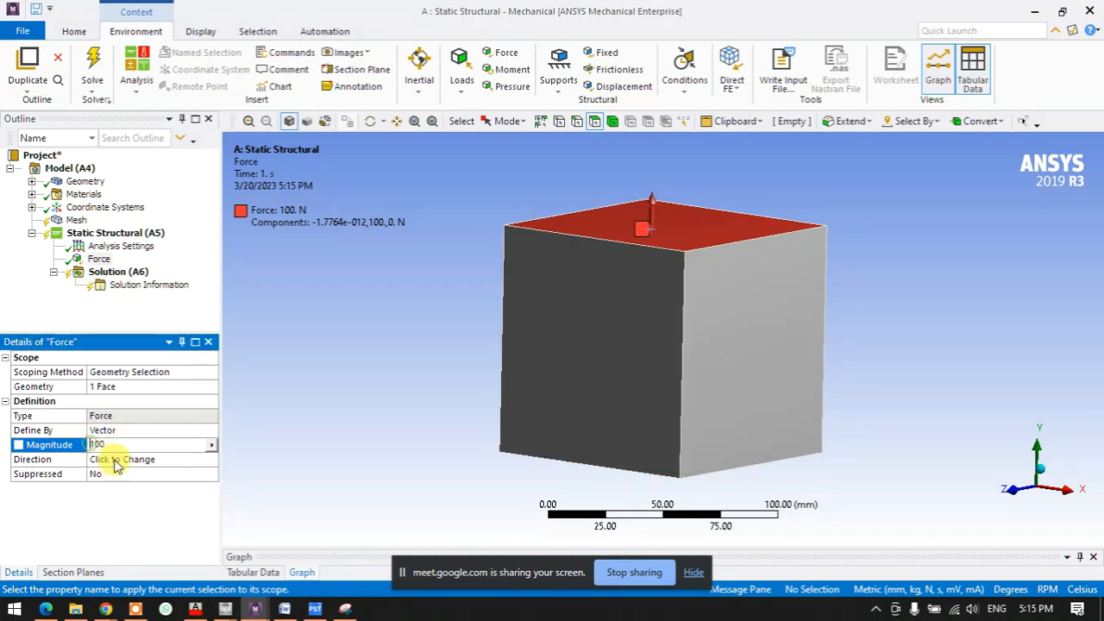
text(-100)
key(Return)
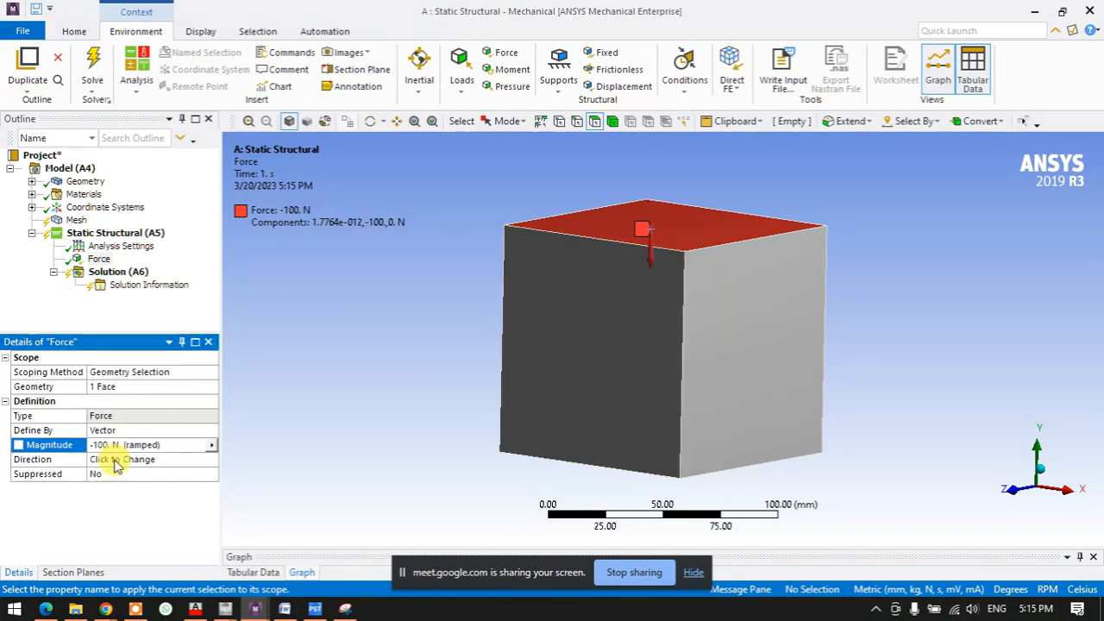
Insert a Fixed Support under Static Structural and scope it to the cube's bottom face
click(310, 394)
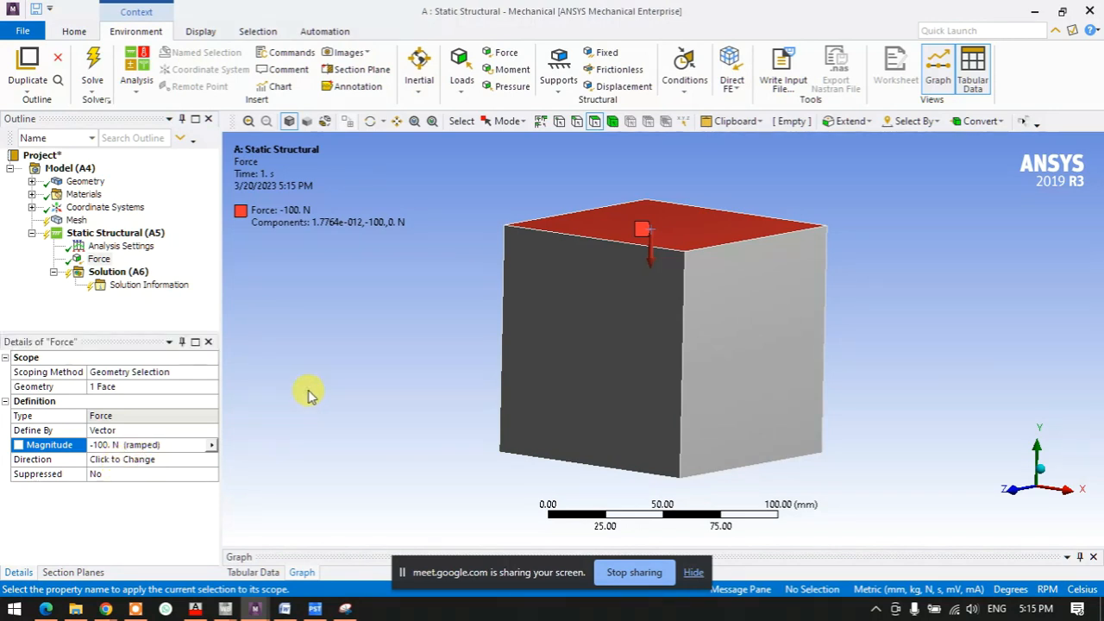
right_click(112, 236)
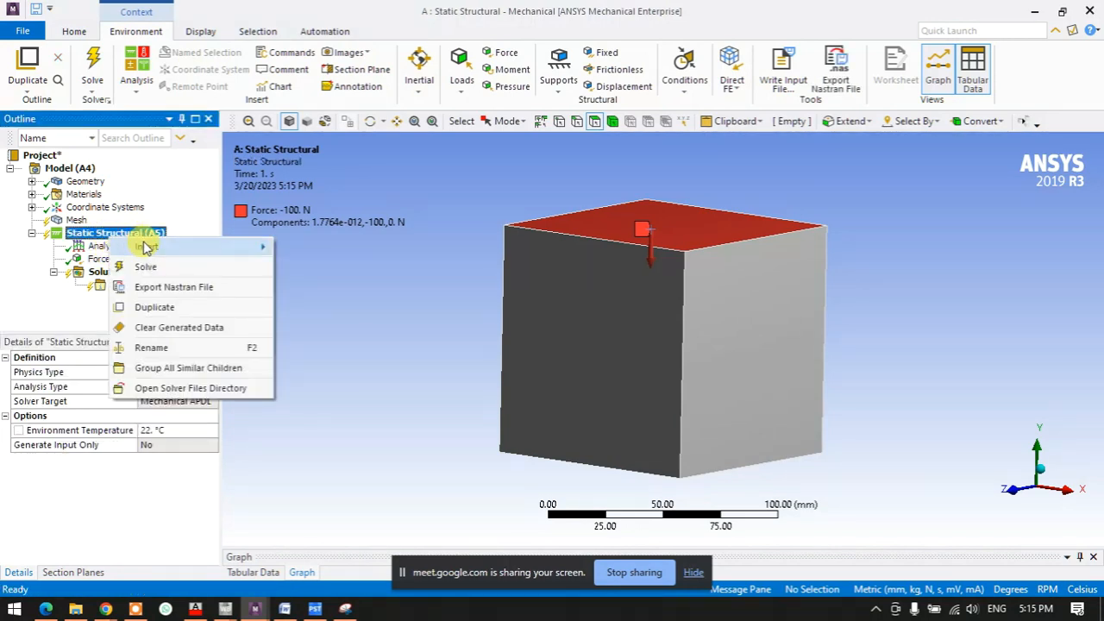
mouse_move(164, 248)
click(305, 271)
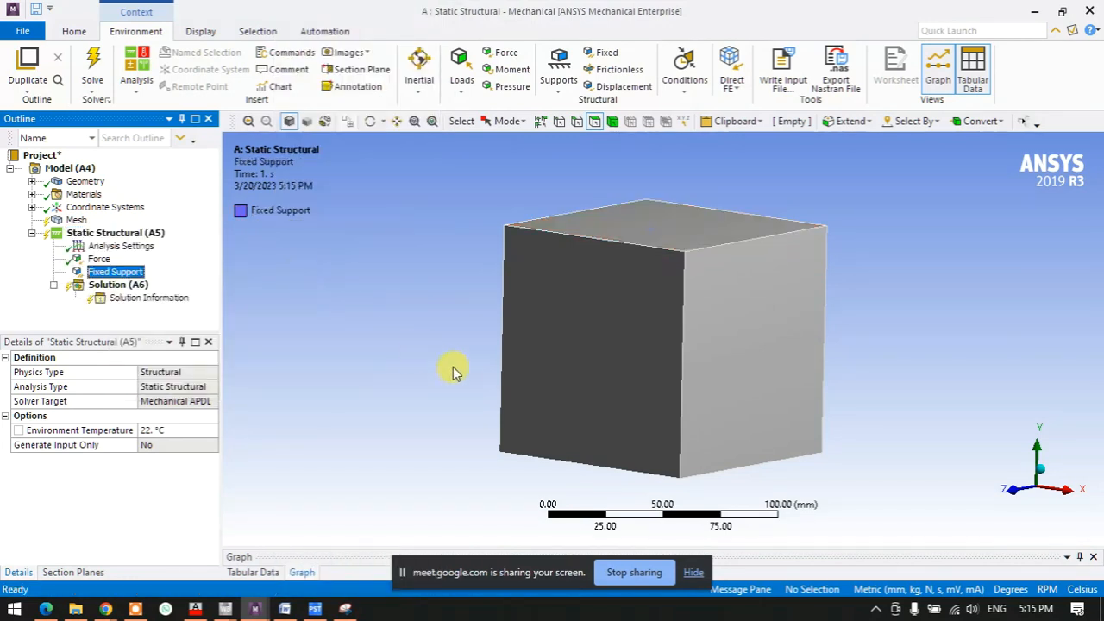
middle_drag(458, 320, 634, 414)
click(677, 428)
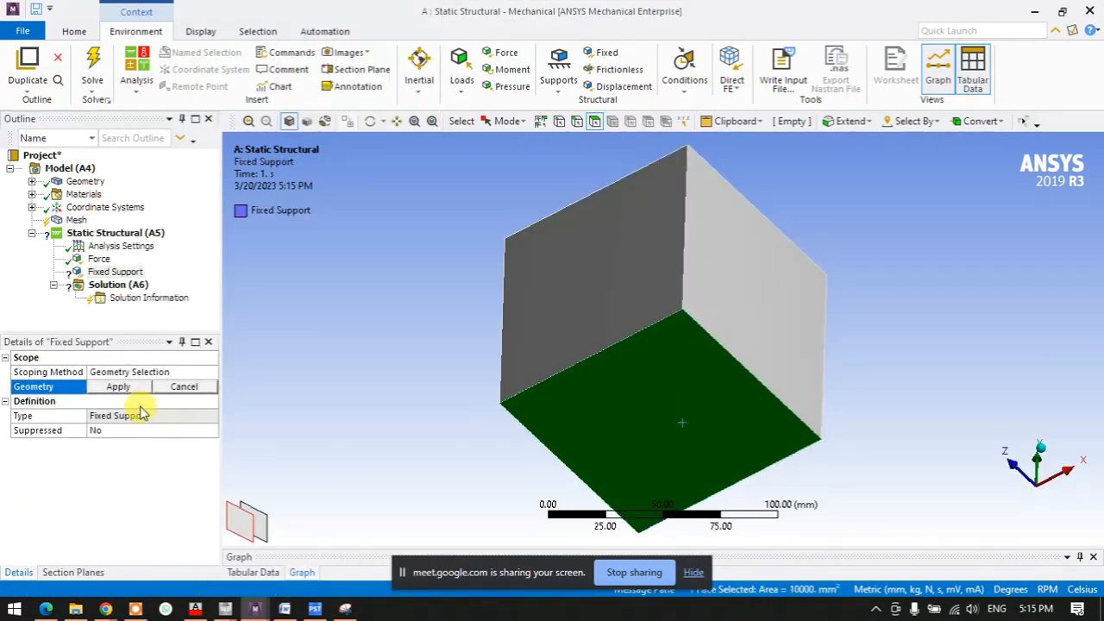
click(118, 387)
middle_drag(477, 317, 484, 399)
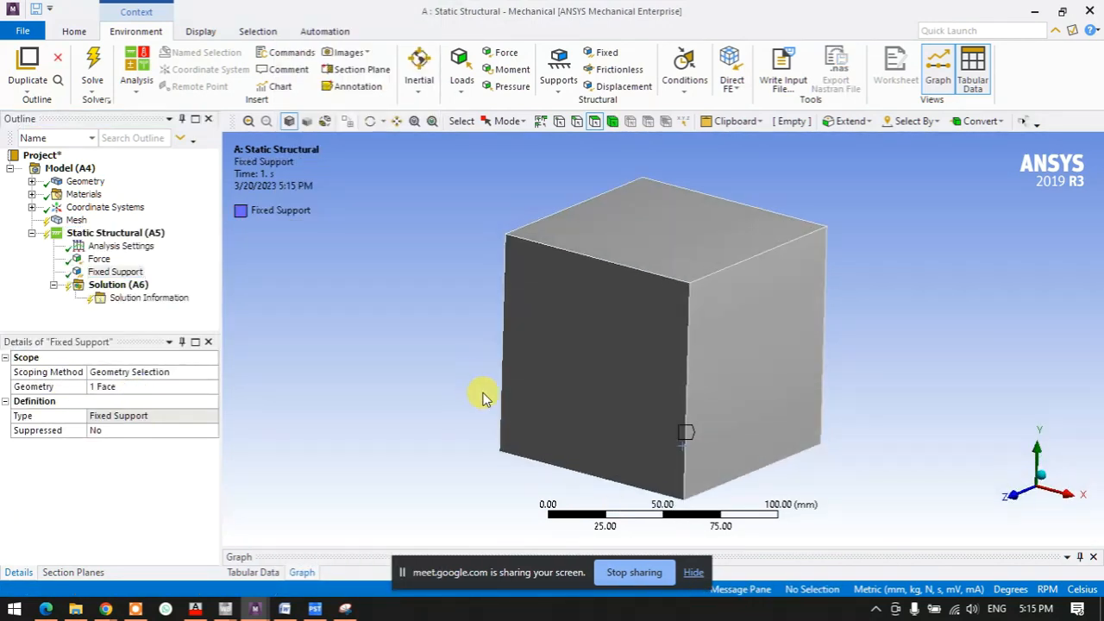
Insert a Total Deformation result under Solution
click(121, 285)
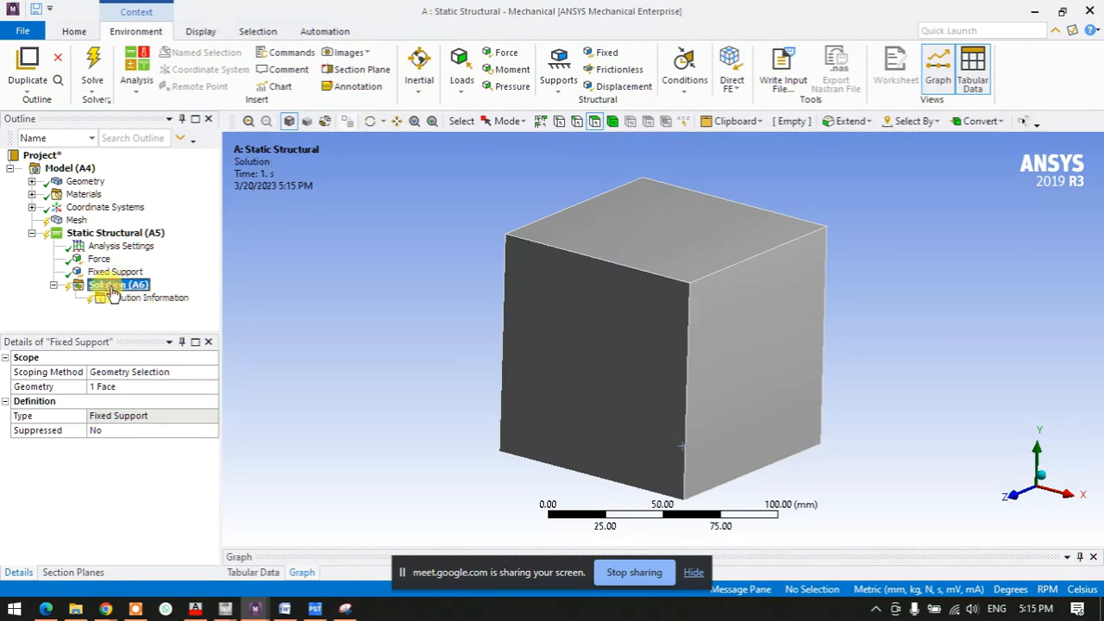
right_click(166, 292)
mouse_move(216, 297)
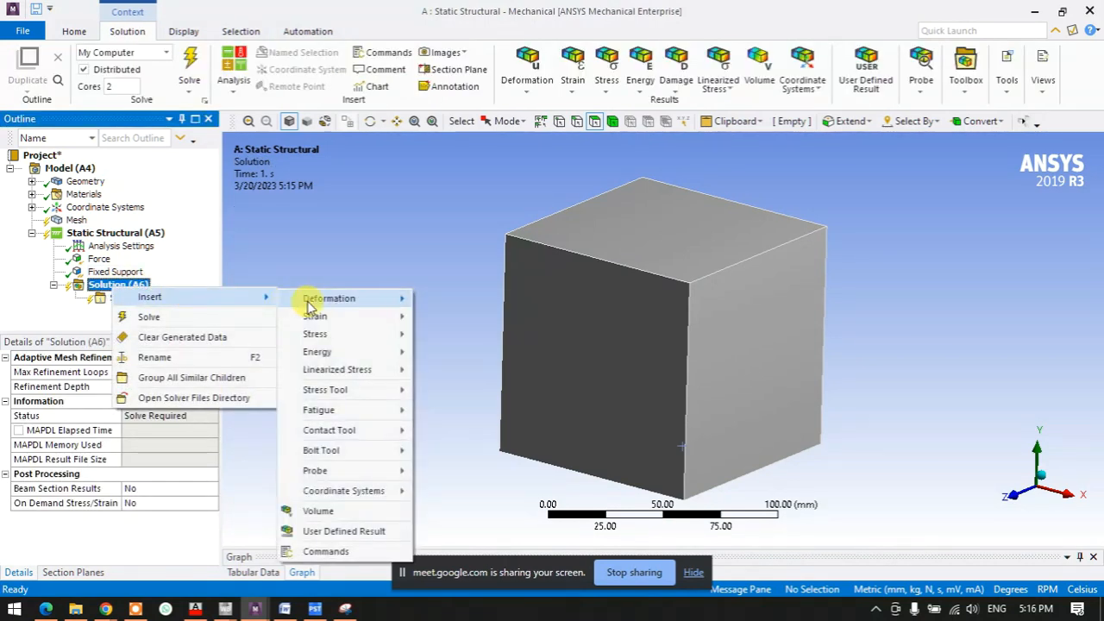
mouse_move(362, 298)
click(446, 306)
Insert an Equivalent (von-Mises) Stress result under Solution
click(118, 285)
right_click(120, 285)
mouse_move(188, 296)
mouse_move(350, 327)
click(466, 329)
Insert an Equivalent (von-Mises) Strain result under Solution and solve the analysis
click(118, 285)
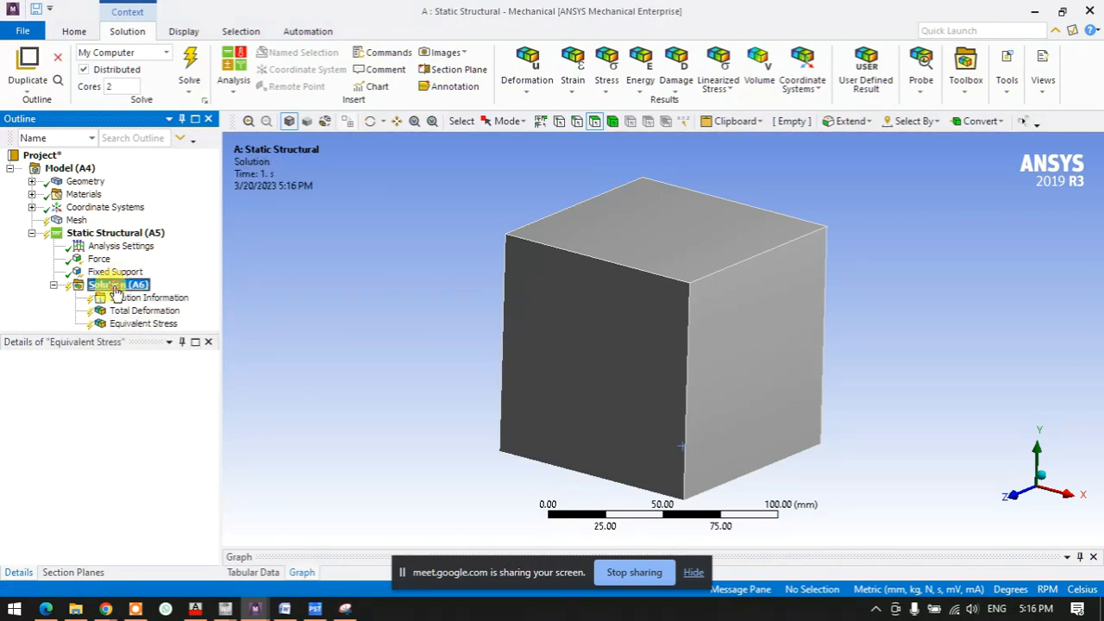
right_click(118, 285)
mouse_move(221, 299)
mouse_move(371, 315)
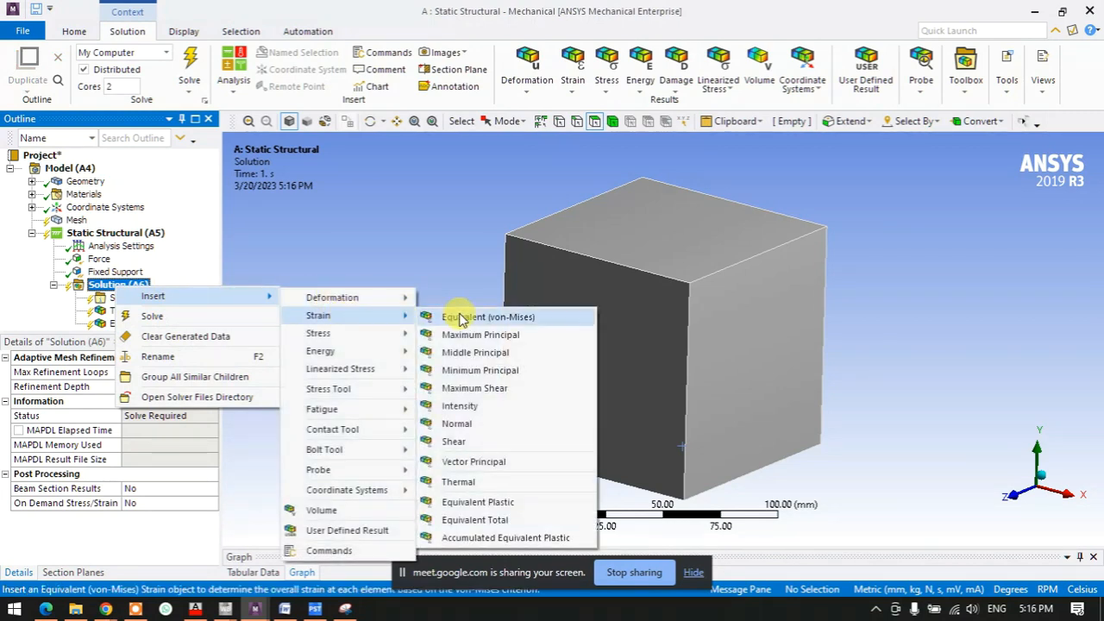
click(446, 307)
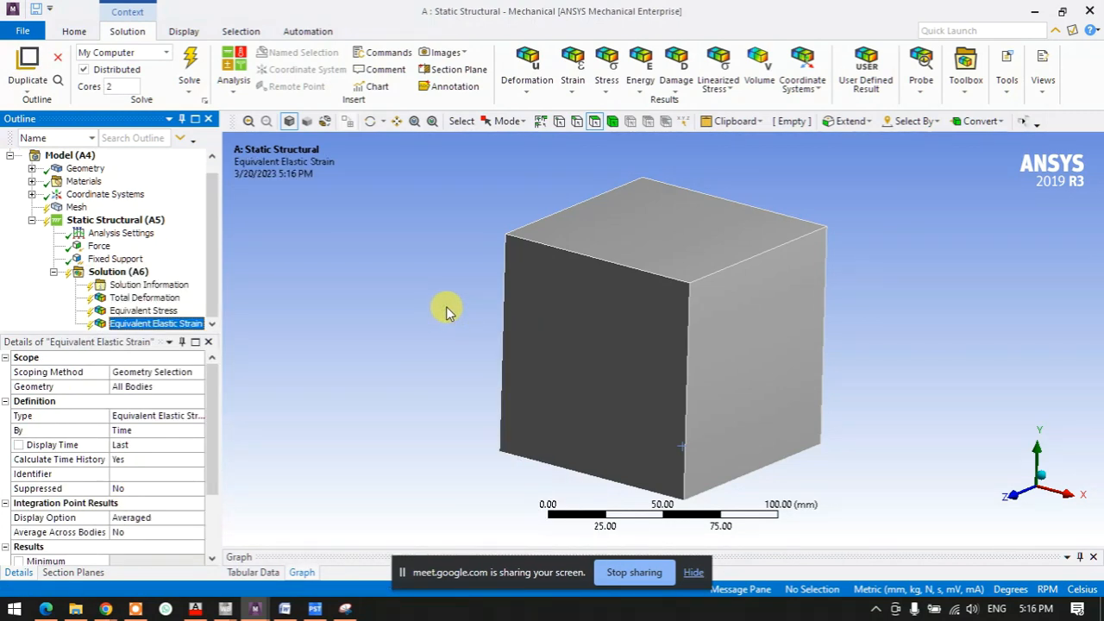
click(190, 59)
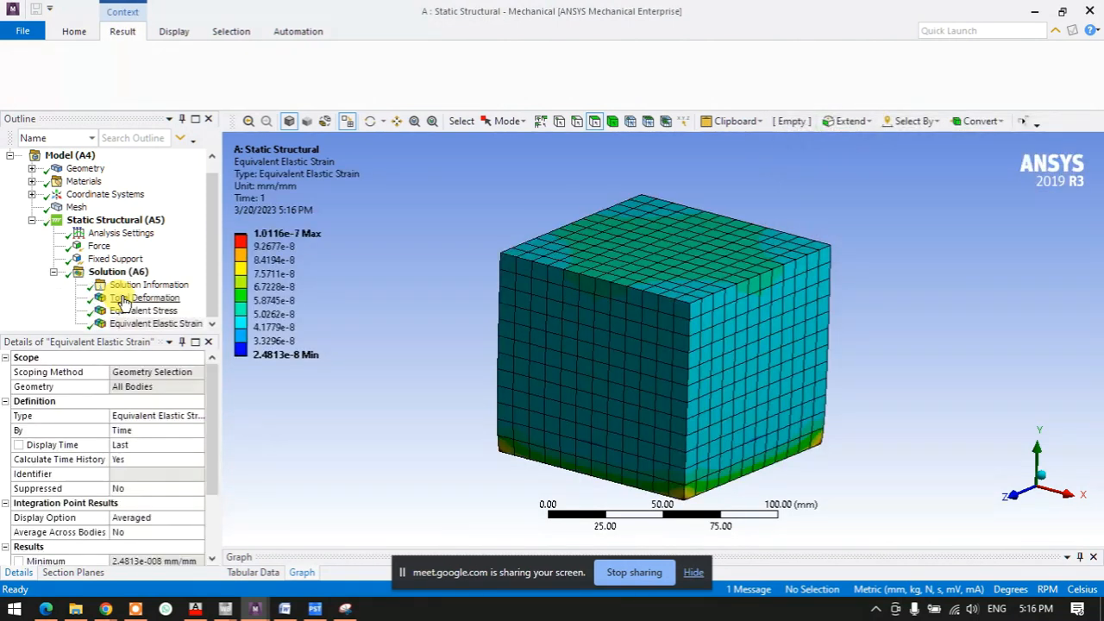
Display the Total Deformation result, then switch to Snipping Tool and write its maximum as 5.0116e-6 mm below the table
click(125, 299)
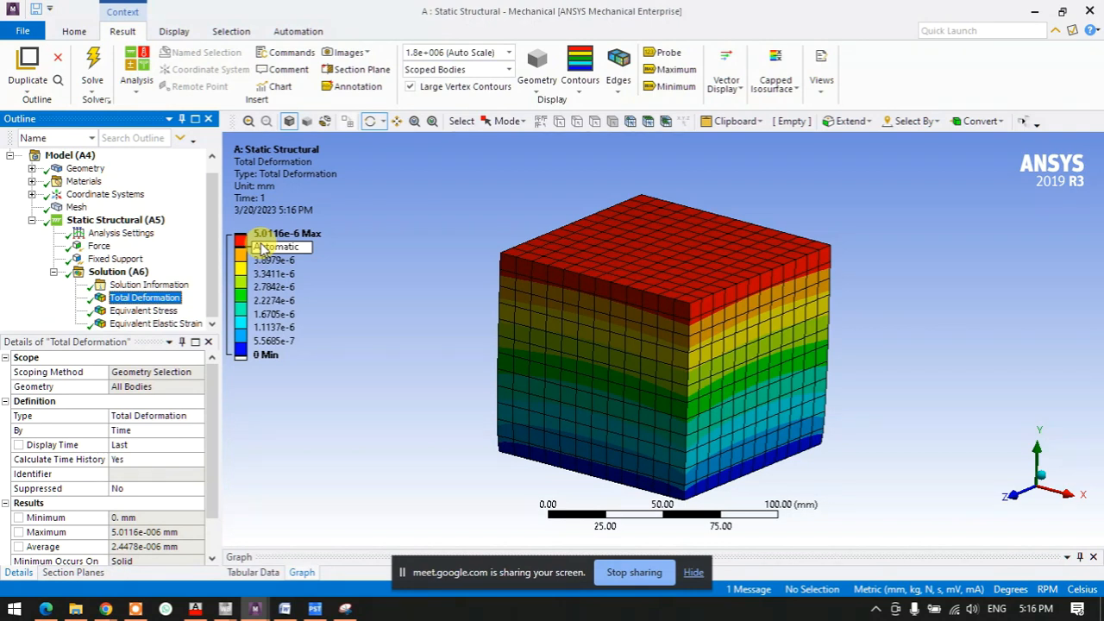
click(345, 609)
mouse_move(74, 373)
mouse_down()
mouse_move(82, 392)
mouse_move(70, 407)
mouse_up()
mouse_move(71, 364)
mouse_down()
mouse_move(123, 386)
mouse_move(113, 372)
mouse_move(221, 387)
mouse_move(251, 368)
mouse_move(269, 380)
mouse_move(359, 352)
mouse_up()
click(93, 387)
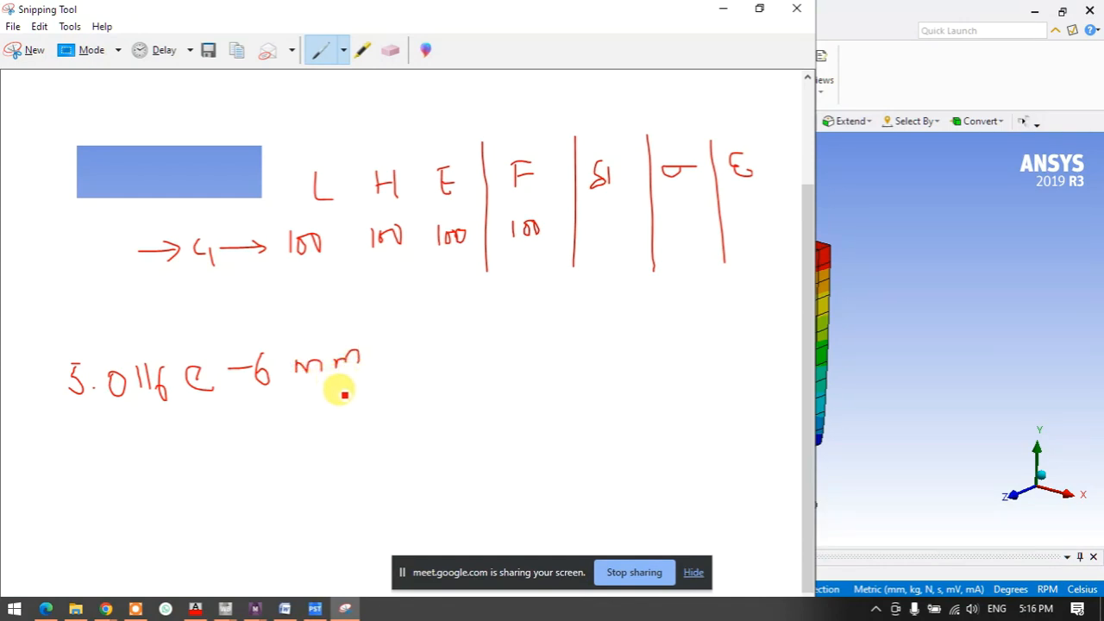
Draw a vertical divider beside the noted maximum and write δl = Fl/AE = (100 × 100)/(100 × 100 × 2 × 10^5) next to it
drag(396, 325, 409, 521)
mouse_move(441, 349)
mouse_down()
mouse_move(510, 331)
mouse_move(491, 350)
mouse_move(521, 347)
mouse_move(509, 366)
mouse_up()
drag(442, 350, 436, 363)
drag(529, 344, 568, 340)
mouse_move(578, 323)
mouse_down()
mouse_move(601, 339)
mouse_move(653, 325)
mouse_up()
mouse_move(566, 344)
mouse_down()
mouse_move(654, 342)
mouse_move(578, 377)
mouse_move(594, 367)
mouse_up()
drag(599, 361, 610, 357)
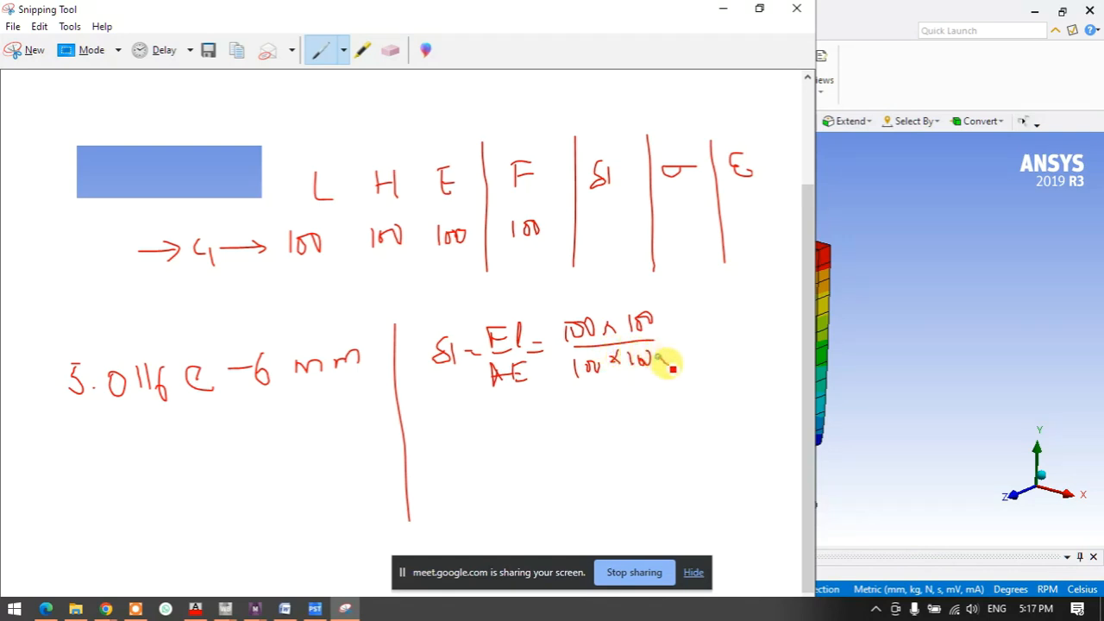
mouse_move(678, 351)
mouse_down()
mouse_move(723, 365)
mouse_move(753, 329)
mouse_up()
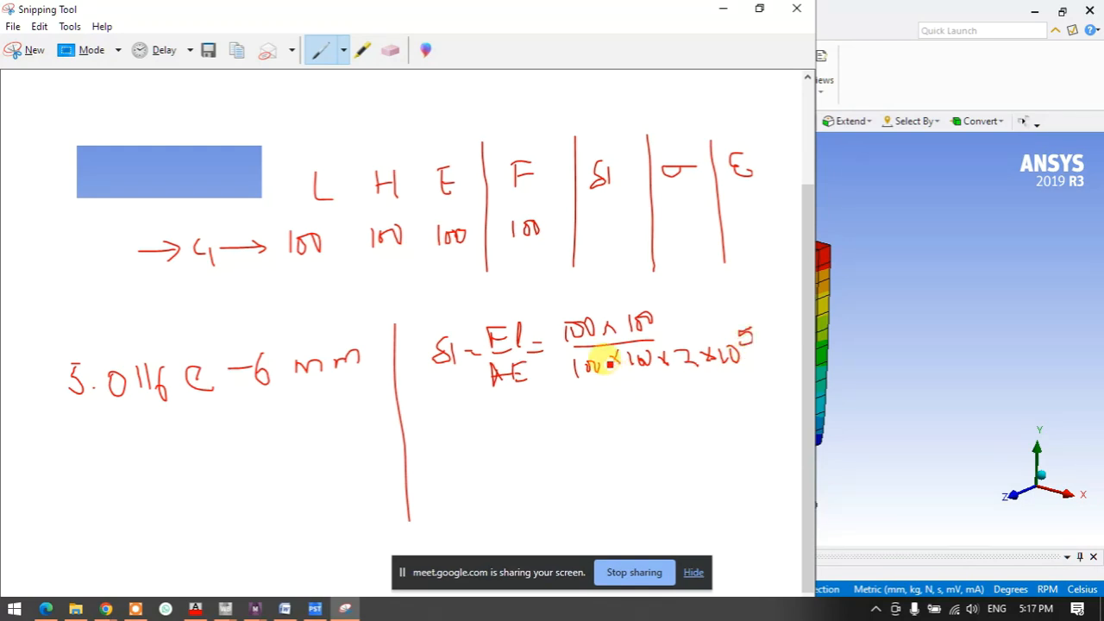
Strike out the 100 × 100 terms in the fraction and write = 1/2 × 10^-5 below
drag(556, 335, 654, 332)
drag(570, 371, 647, 361)
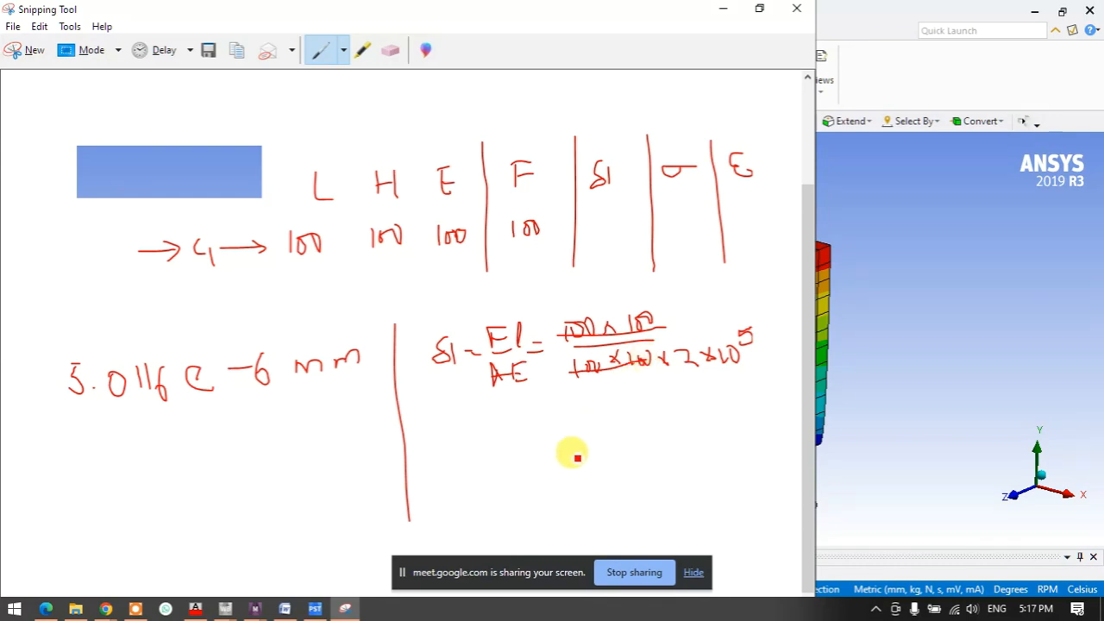
drag(540, 442, 563, 440)
drag(542, 452, 566, 451)
mouse_move(589, 413)
mouse_down()
mouse_move(589, 446)
mouse_move(599, 447)
mouse_move(610, 475)
mouse_up()
mouse_move(621, 435)
mouse_down()
mouse_move(636, 446)
mouse_move(620, 448)
mouse_move(645, 452)
mouse_move(678, 419)
mouse_up()
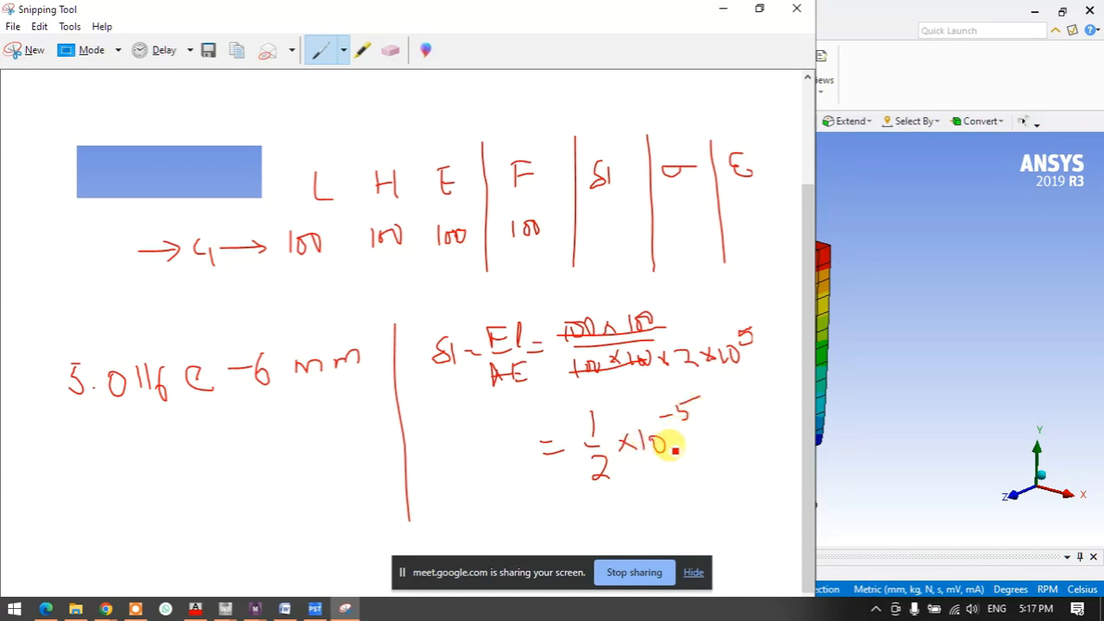
Lengthen the fraction bar, continue the δl calculation with 0.5 × 10^-5 = 5 × 10^-6, and tick the result
drag(641, 333, 749, 328)
mouse_move(551, 516)
mouse_down()
mouse_move(605, 525)
mouse_move(620, 507)
mouse_move(641, 525)
mouse_up()
drag(628, 524, 690, 484)
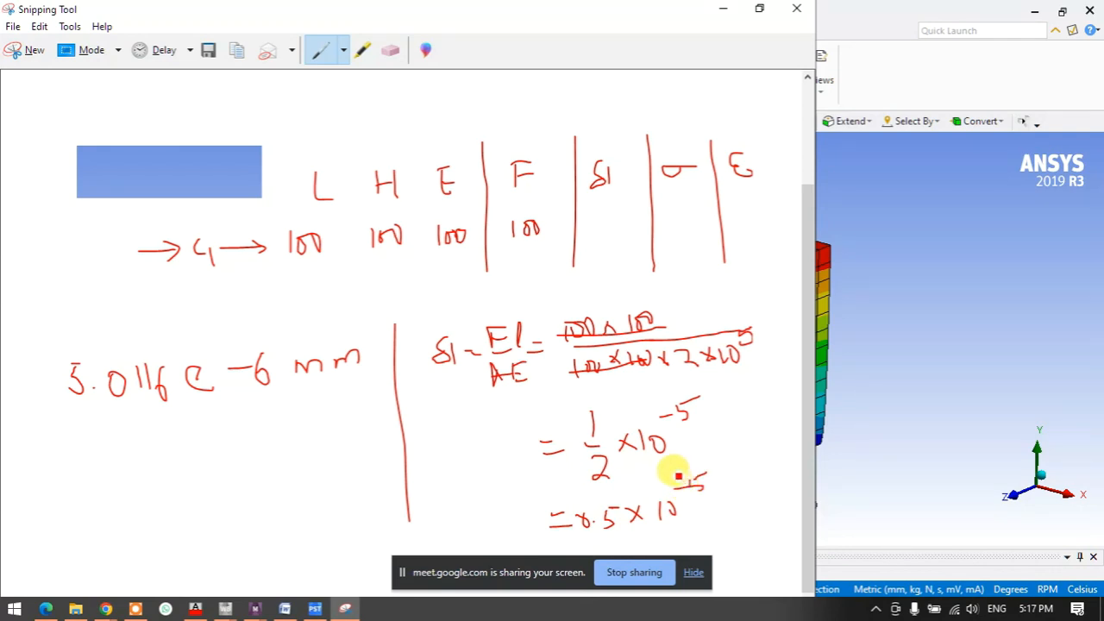
mouse_move(566, 547)
mouse_down()
mouse_move(608, 560)
mouse_move(618, 541)
mouse_move(676, 552)
mouse_up()
click(691, 572)
drag(666, 529, 753, 510)
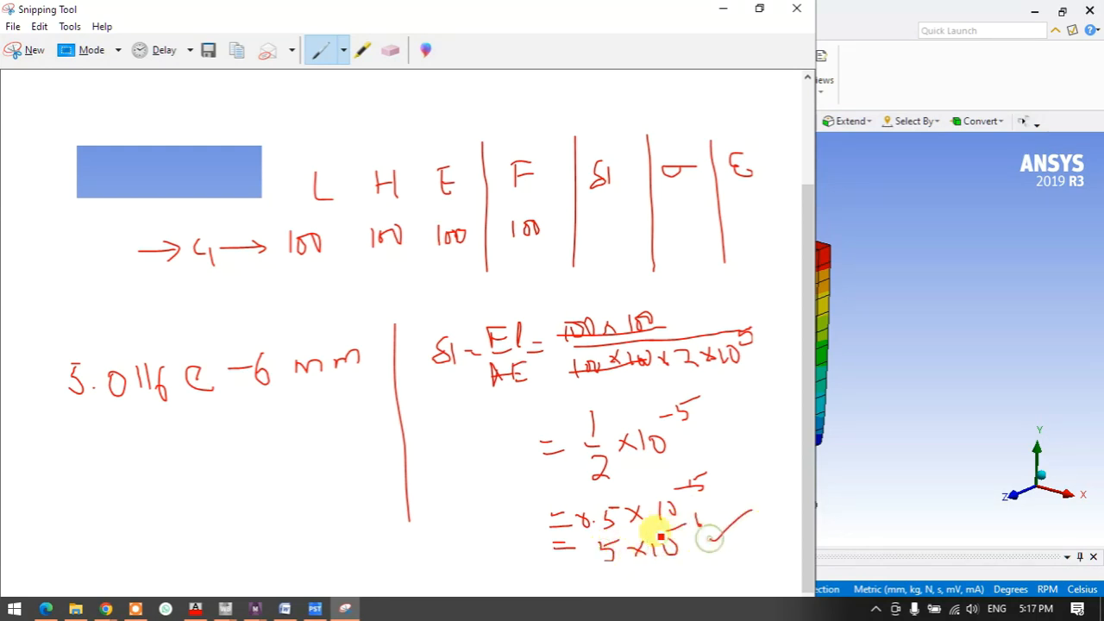
Tick the 5.0116e-6 mm value, underline its 116 digits and write the difference 0.0116 underlined below it
drag(184, 424, 244, 401)
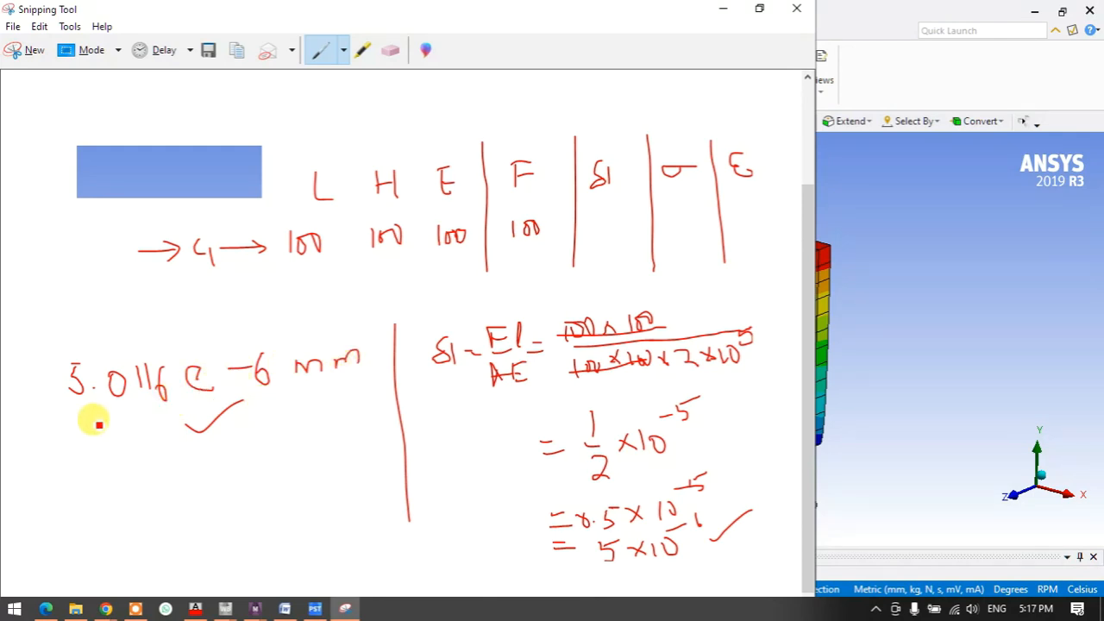
drag(132, 411, 167, 411)
mouse_move(121, 497)
mouse_down()
mouse_move(165, 485)
mouse_move(210, 497)
mouse_up()
click(134, 501)
drag(226, 510, 192, 515)
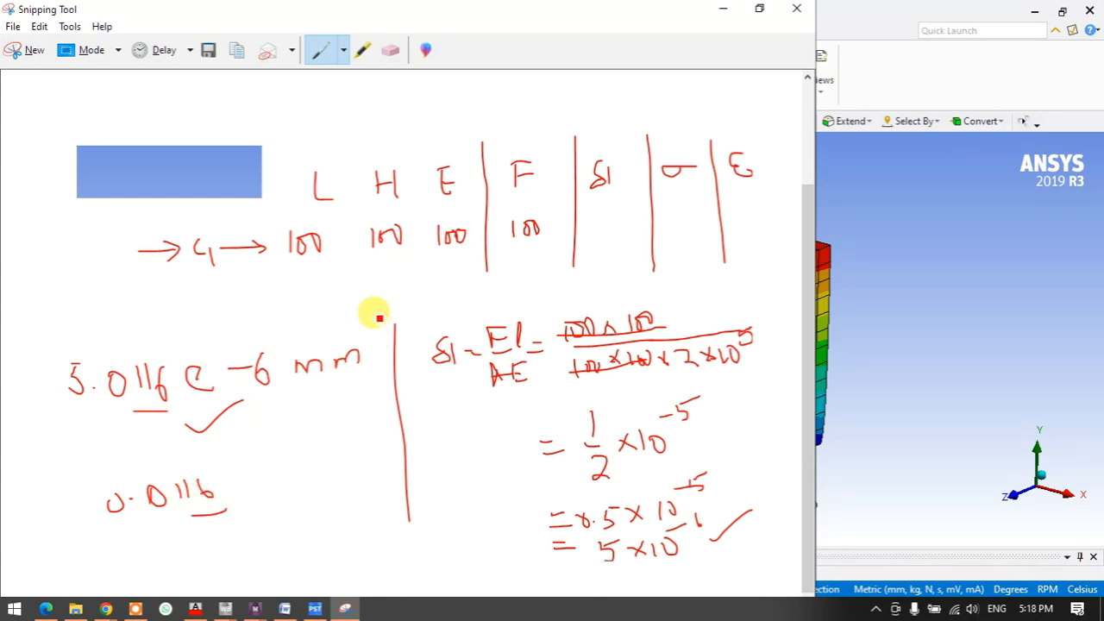
Draw a double arrow over the divider, tick both methods, and circle the leading 5 and the hand result 5 × 10^-6
mouse_move(373, 306)
mouse_down()
mouse_move(415, 317)
mouse_move(426, 304)
mouse_move(379, 312)
mouse_up()
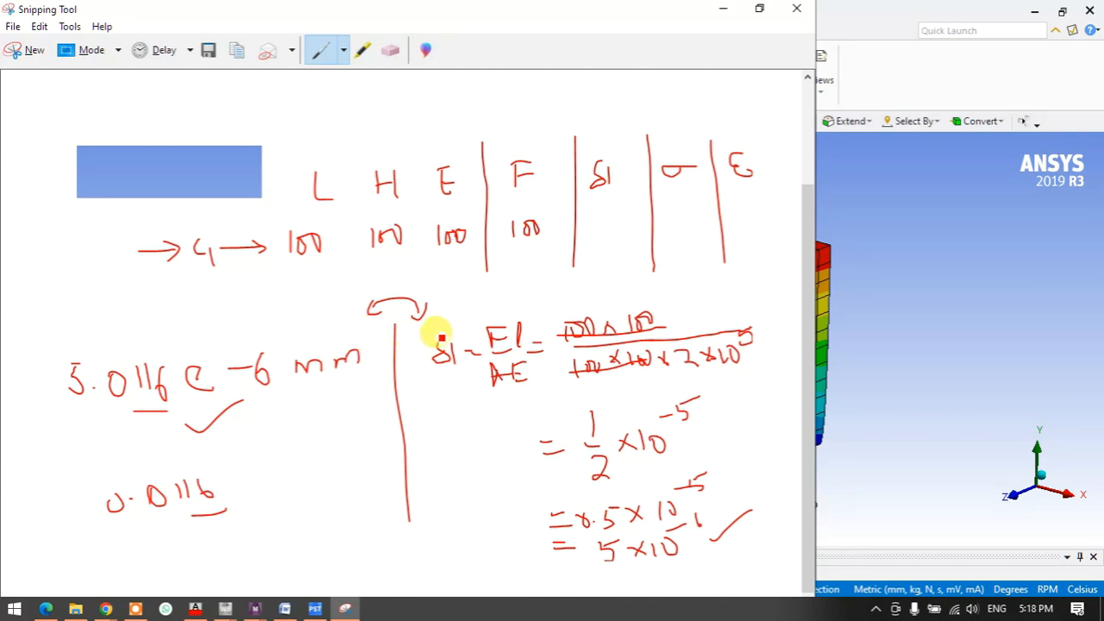
drag(464, 311, 516, 278)
drag(143, 332, 184, 310)
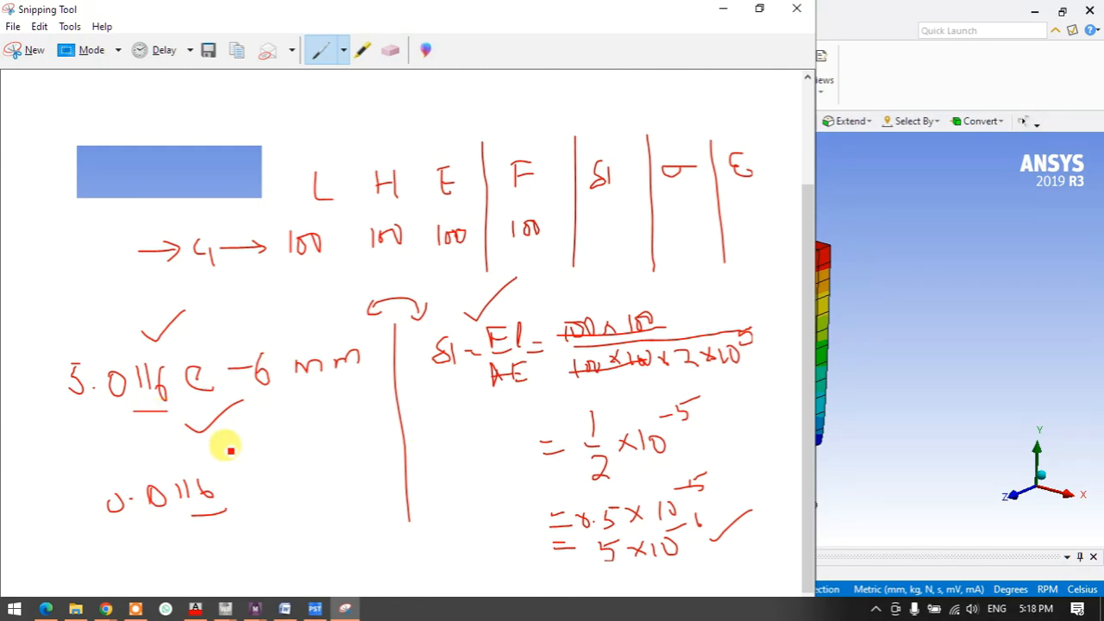
mouse_move(83, 354)
mouse_down()
mouse_move(31, 389)
mouse_move(74, 355)
mouse_up()
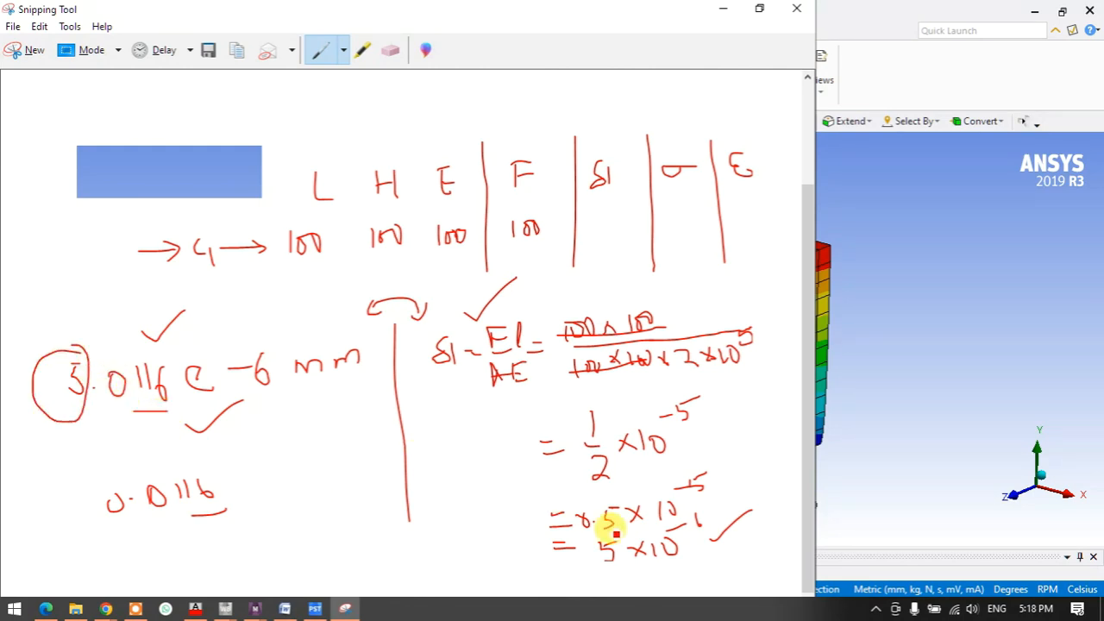
mouse_move(584, 537)
mouse_down()
mouse_move(710, 558)
mouse_move(594, 547)
mouse_up()
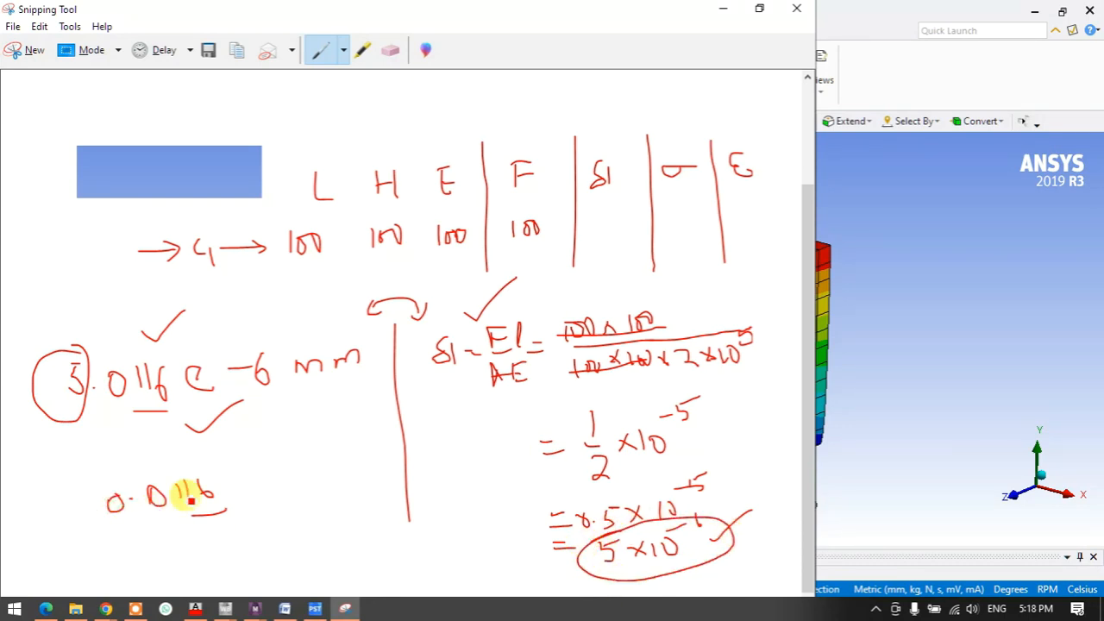
Sketch coordinate axes with two small cubes across the divider, joined by a curved arrow
mouse_move(293, 416)
mouse_down()
mouse_move(294, 488)
mouse_move(359, 464)
mouse_move(316, 445)
mouse_move(377, 402)
mouse_move(328, 446)
mouse_move(340, 407)
mouse_move(406, 389)
mouse_move(383, 437)
mouse_move(389, 451)
mouse_move(406, 448)
mouse_move(380, 444)
mouse_move(464, 447)
mouse_move(419, 455)
mouse_move(475, 443)
mouse_move(467, 484)
mouse_up()
mouse_move(367, 424)
mouse_down()
mouse_move(448, 469)
mouse_move(453, 457)
mouse_up()
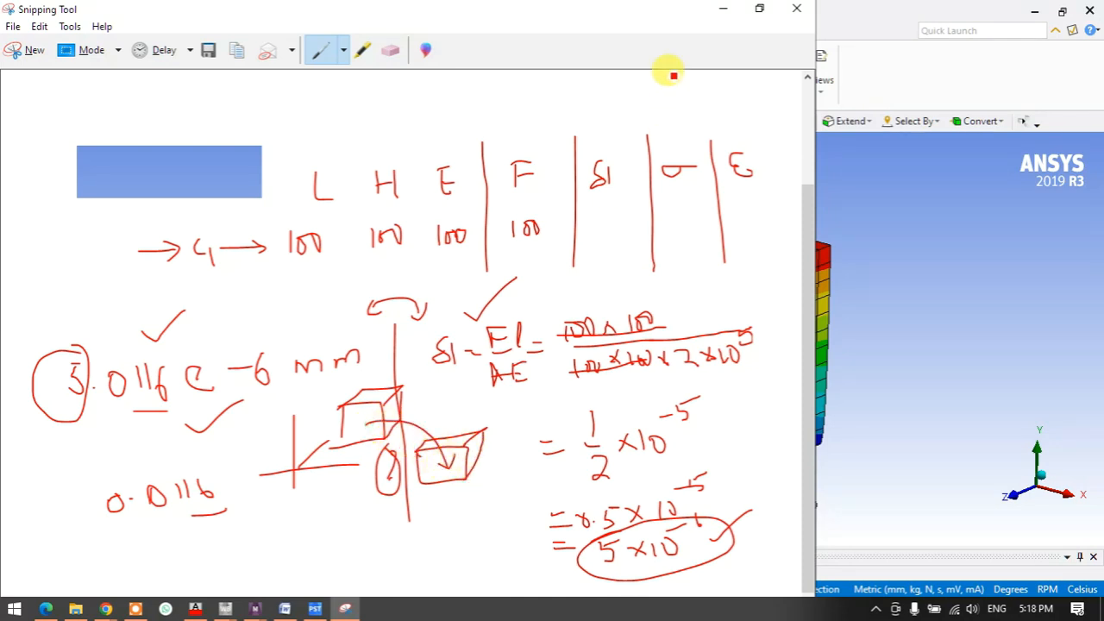
Display the Equivalent Stress result in Mechanical, then return to the Snipping Tool sketch and write 0.1 beside the C1 row
click(722, 16)
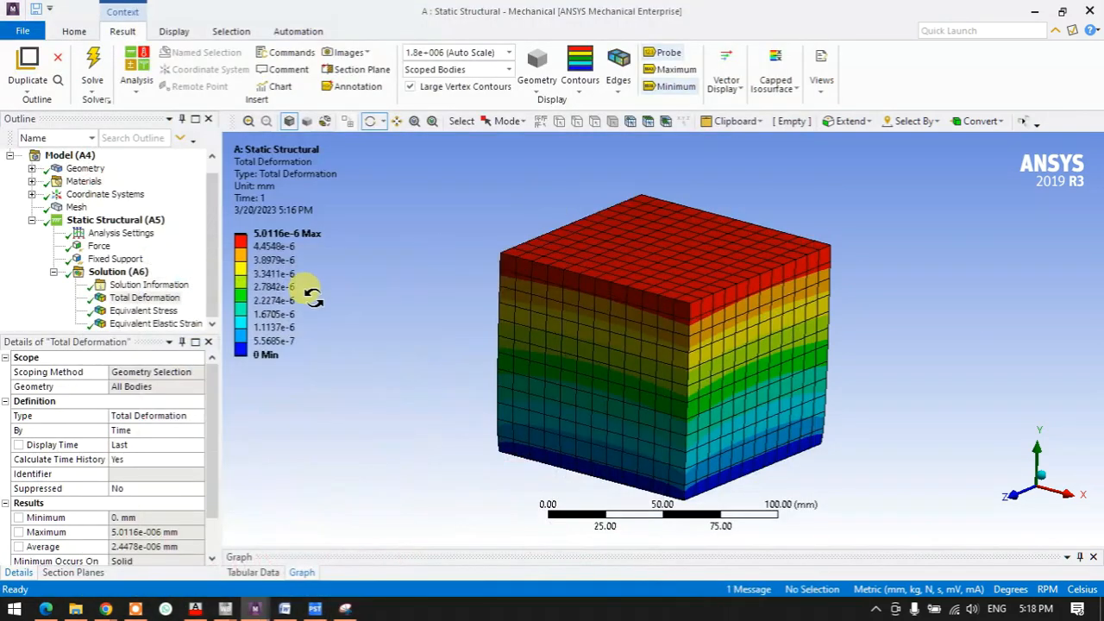
click(155, 313)
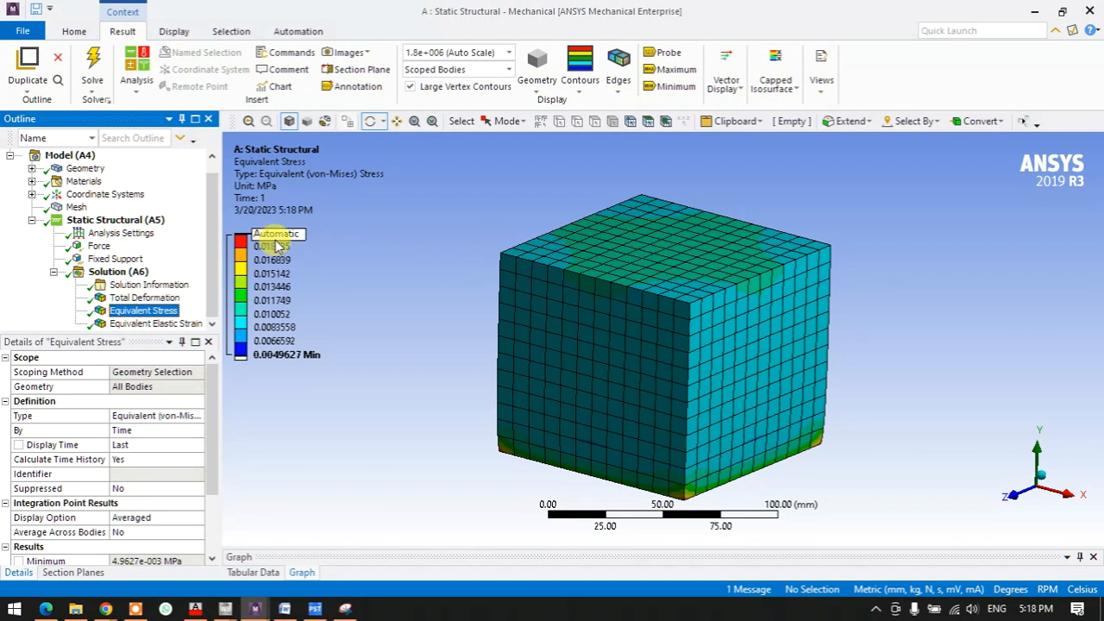
click(345, 610)
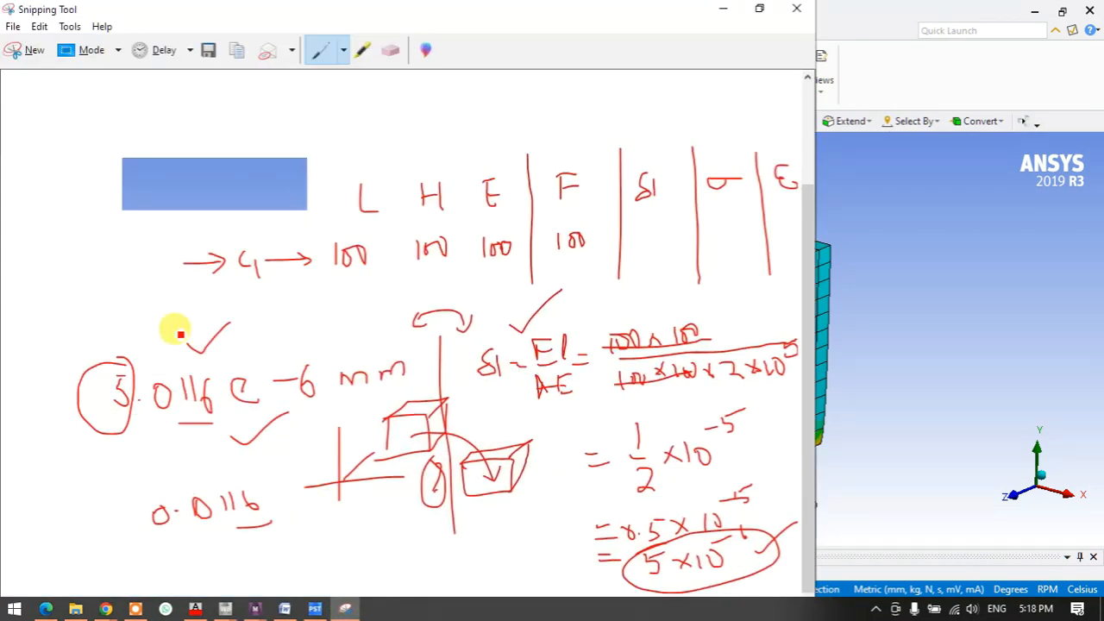
drag(69, 265, 114, 295)
click(102, 276)
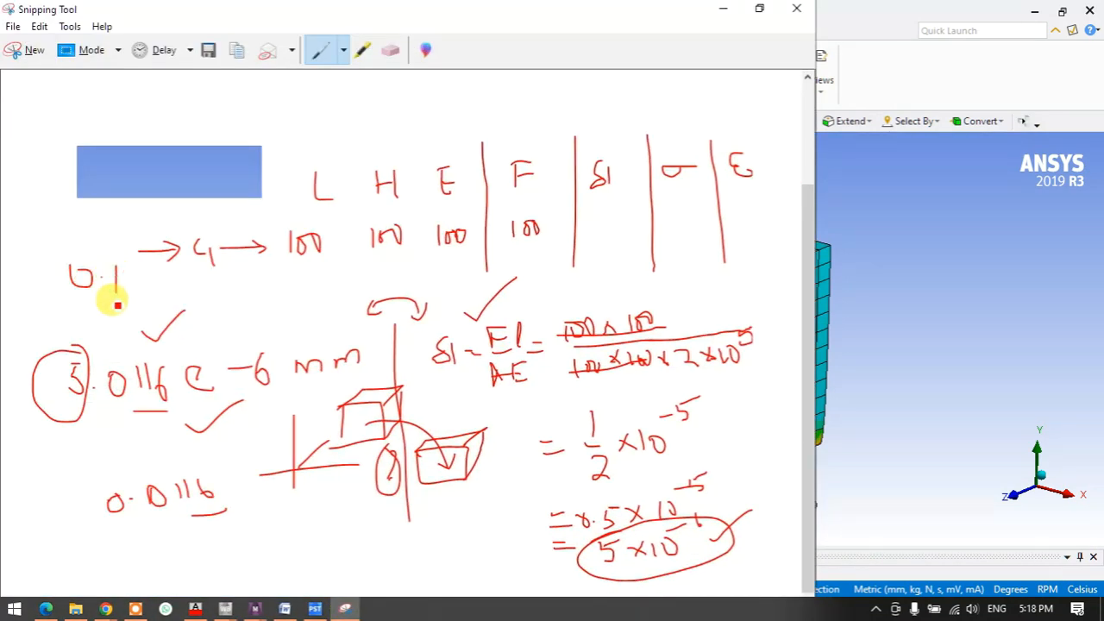
Write the stress formula σ = F/A = 100/(100 × 100) in the blank space above the table
scroll(164, 328, up, 3)
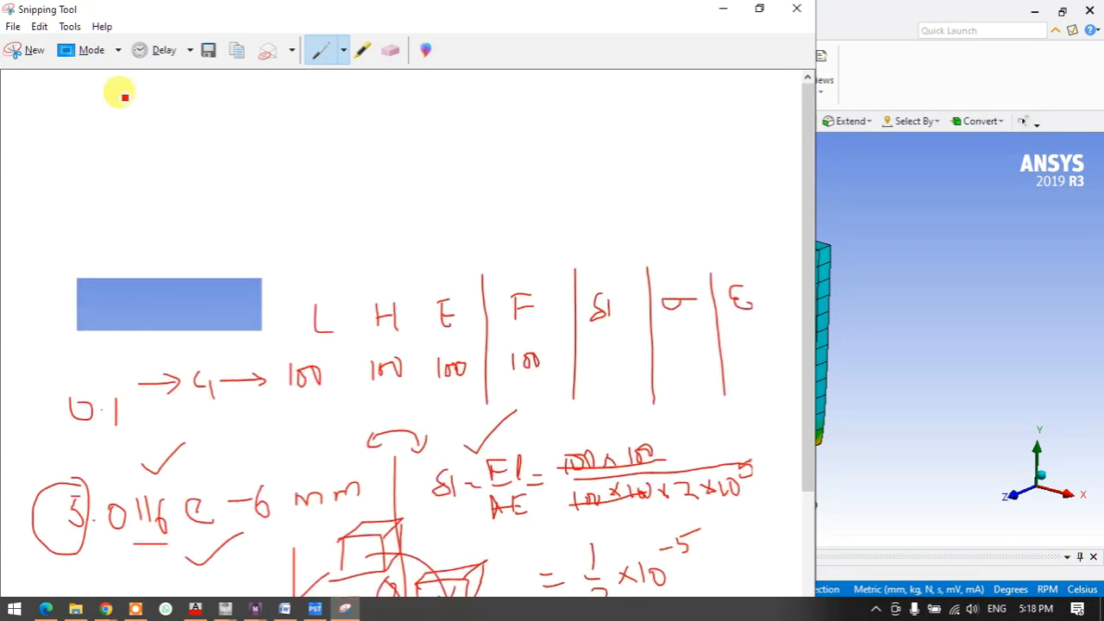
drag(127, 175, 152, 174)
drag(149, 192, 223, 156)
mouse_move(207, 169)
mouse_down()
mouse_move(231, 165)
mouse_move(245, 183)
mouse_up()
mouse_move(228, 206)
mouse_down()
mouse_move(219, 230)
mouse_move(241, 236)
mouse_up()
drag(225, 222, 247, 217)
drag(275, 180, 287, 176)
drag(275, 187, 290, 183)
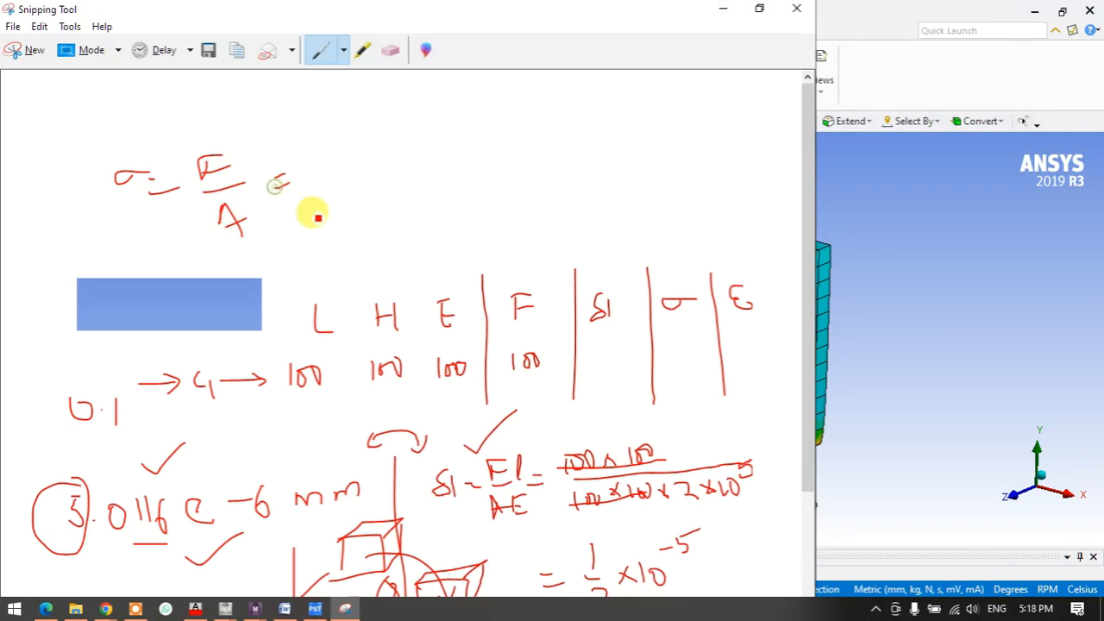
drag(362, 151, 378, 148)
drag(339, 176, 399, 162)
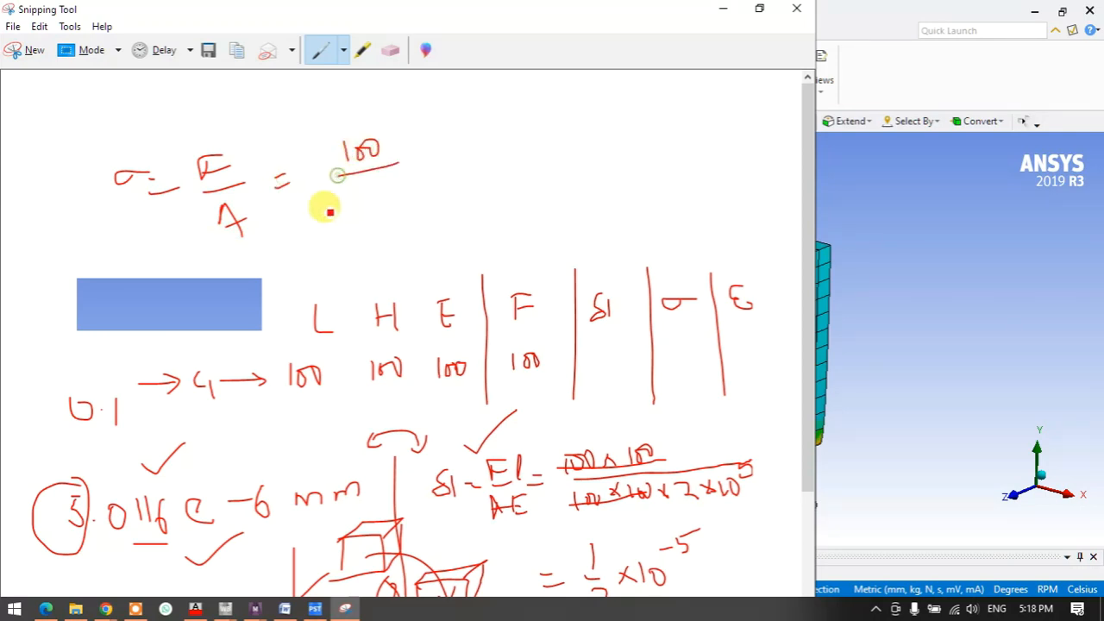
drag(341, 205, 348, 212)
drag(371, 197, 382, 210)
drag(382, 197, 319, 217)
Cancel the common 100 in the stress fraction and write the result as 1/100 = 1 × 10^-2 = 0.01
drag(352, 162, 423, 119)
drag(446, 161, 455, 159)
drag(517, 127, 516, 160)
mouse_move(511, 161)
mouse_down()
mouse_move(535, 158)
mouse_move(545, 189)
mouse_move(577, 157)
mouse_up()
drag(572, 169, 646, 164)
mouse_move(645, 146)
mouse_down()
mouse_move(630, 166)
mouse_move(686, 146)
mouse_move(695, 120)
mouse_up()
mouse_move(704, 114)
mouse_down()
mouse_move(728, 126)
mouse_move(679, 176)
mouse_up()
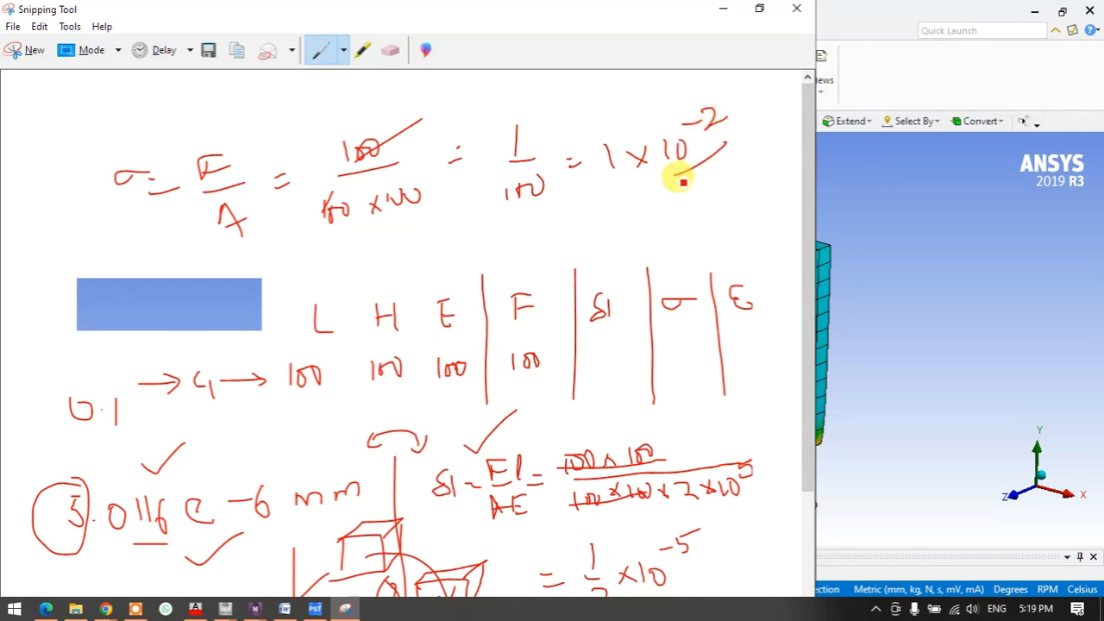
click(566, 237)
mouse_move(563, 249)
mouse_down()
mouse_move(614, 223)
mouse_move(662, 219)
mouse_move(682, 234)
mouse_up()
click(640, 229)
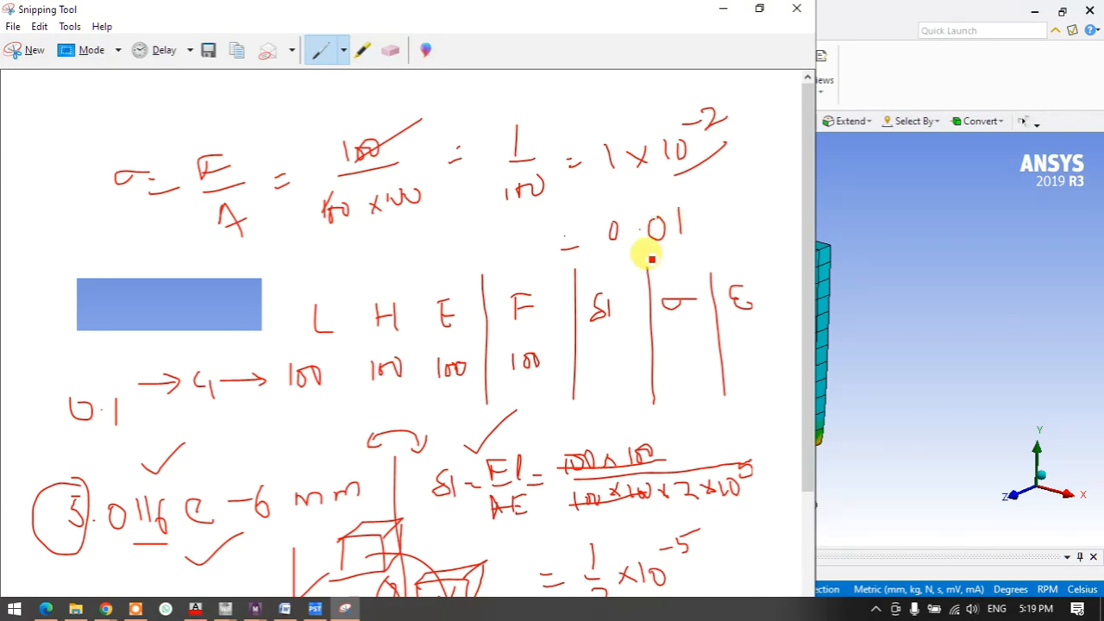
Return to Mechanical and set the mesh element size to 10 mm
click(726, 18)
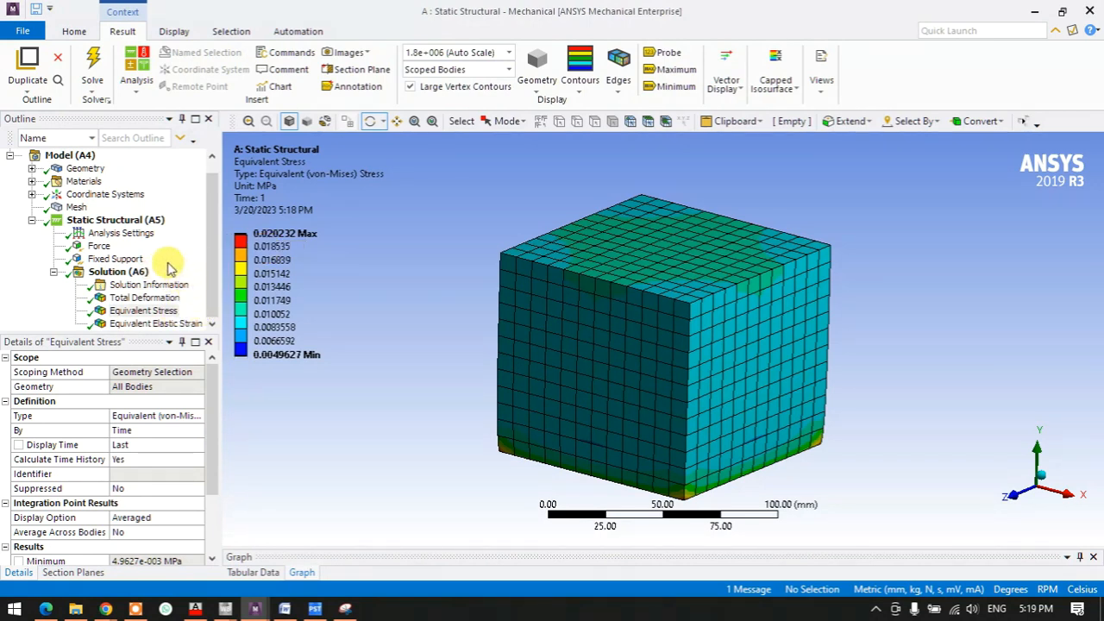
click(78, 208)
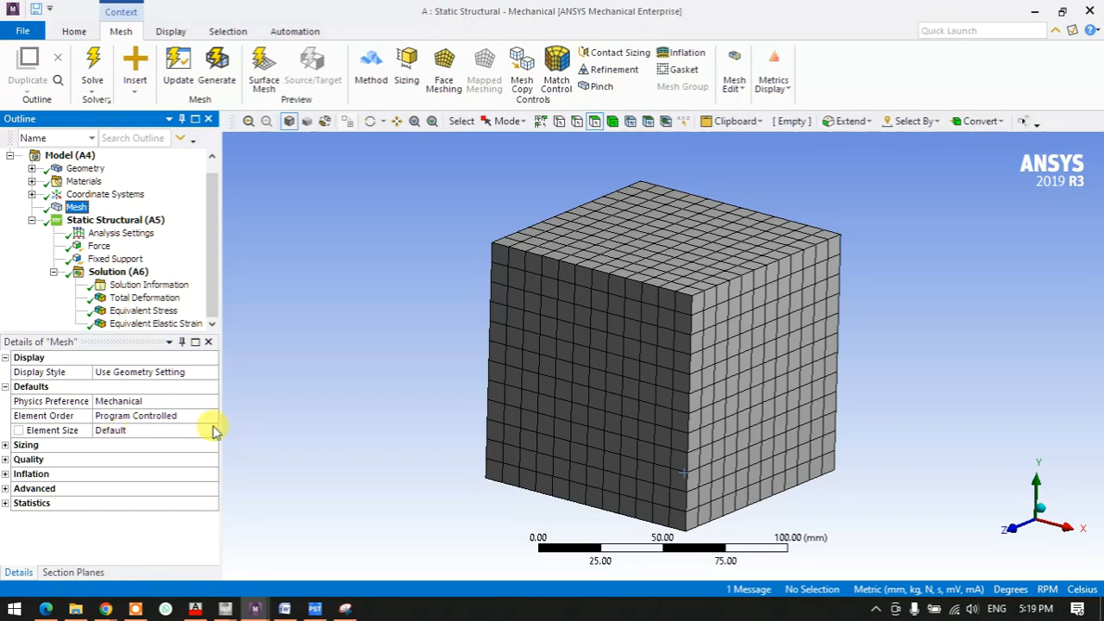
click(138, 431)
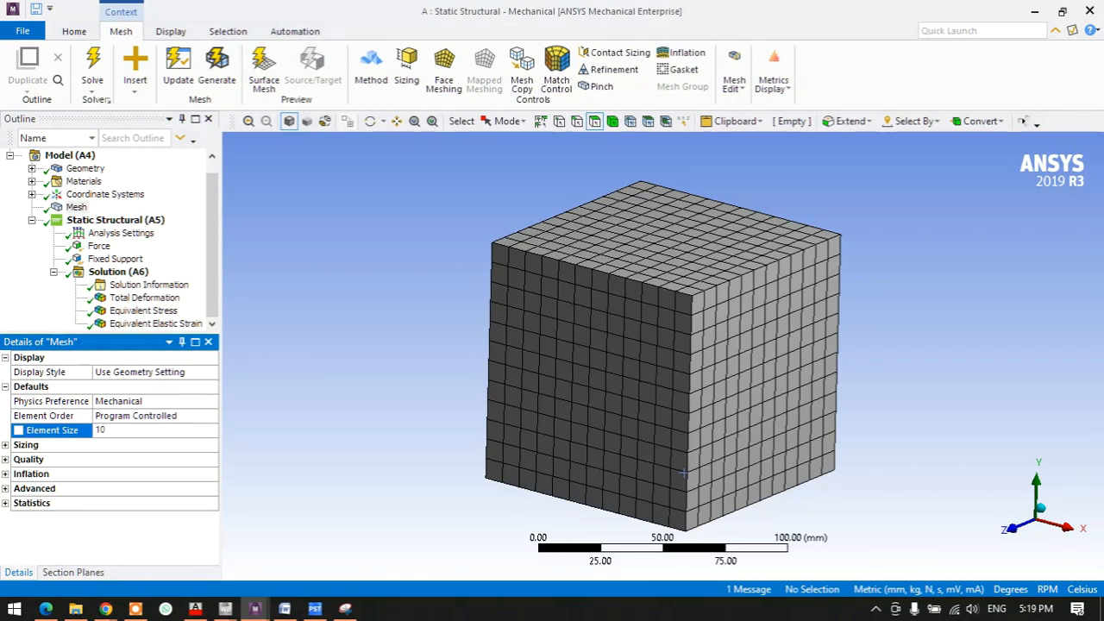
text(10)
key(Return)
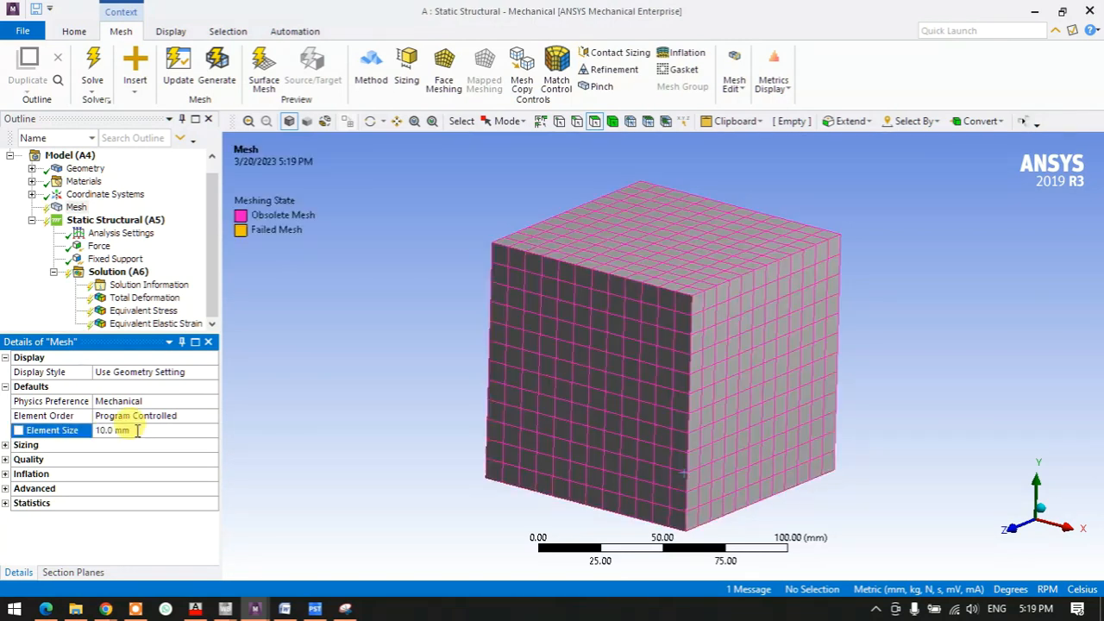
Solve the static structural analysis with the 10 mm mesh and select the Total Deformation result
click(112, 271)
click(190, 59)
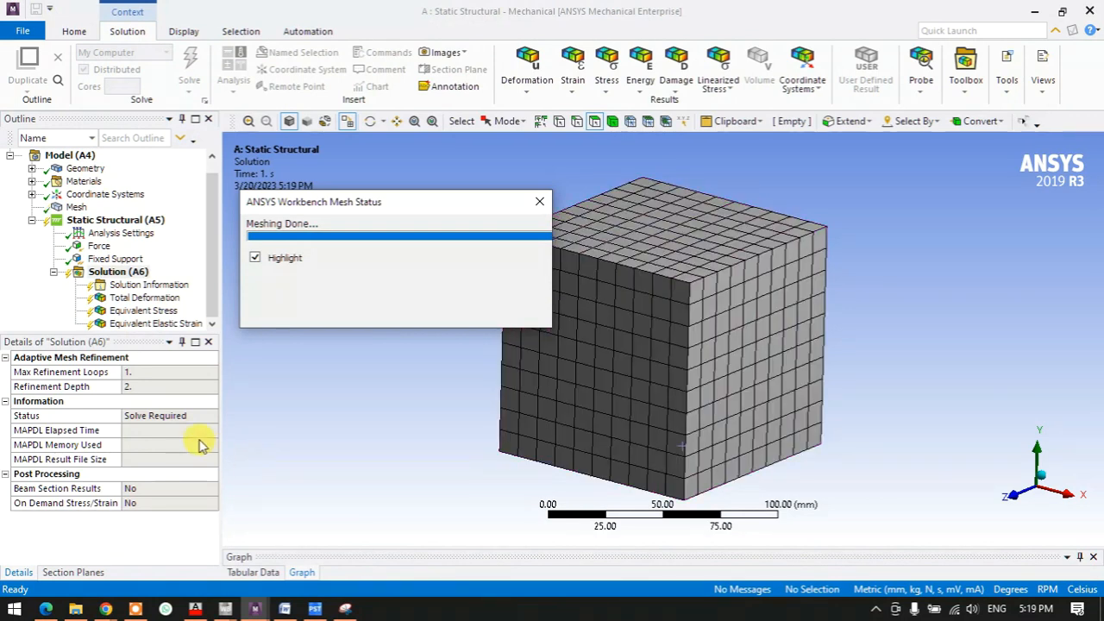
click(139, 298)
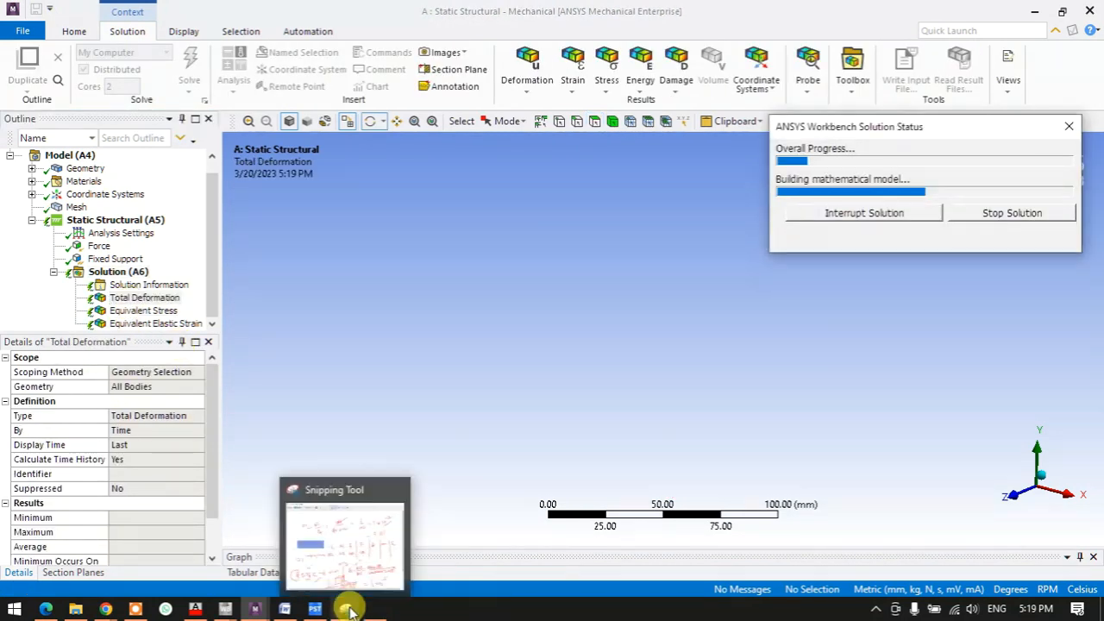
Switch to the Snipping Tool, capture a new snip of the empty graphics area and enlarge the window for notes
click(349, 611)
scroll(345, 407, up, 3)
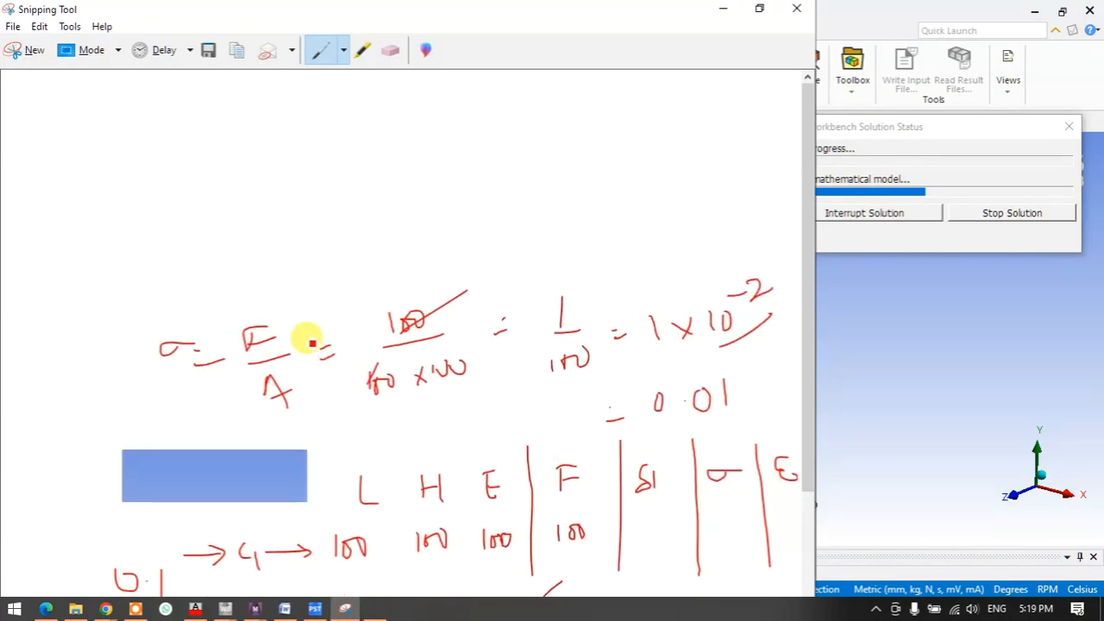
scroll(123, 118, down, 3)
scroll(179, 184, down, 2)
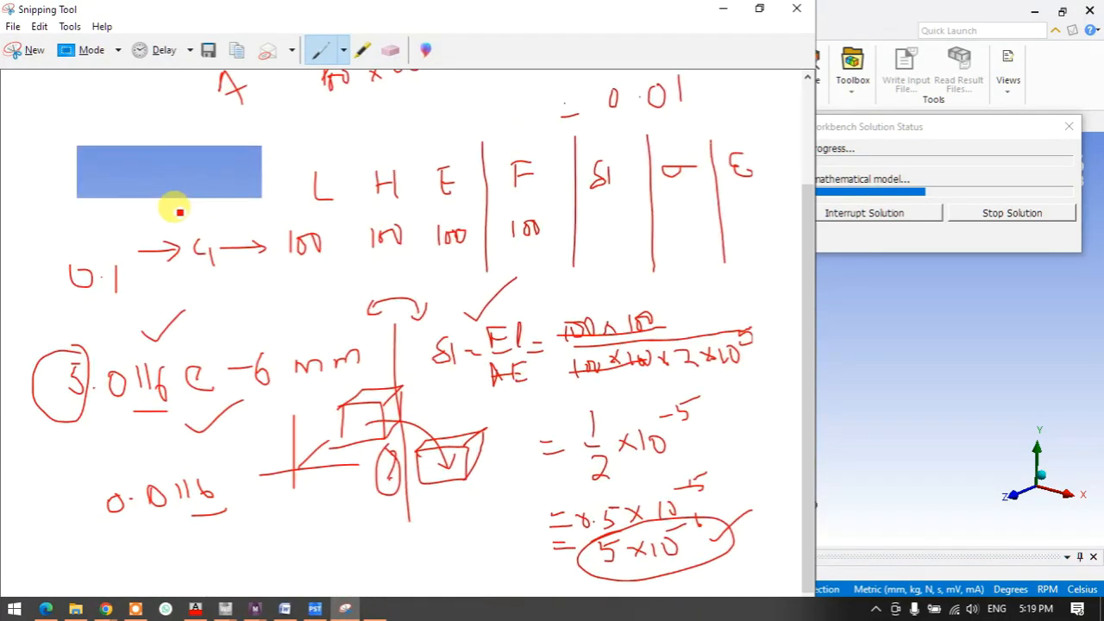
click(25, 50)
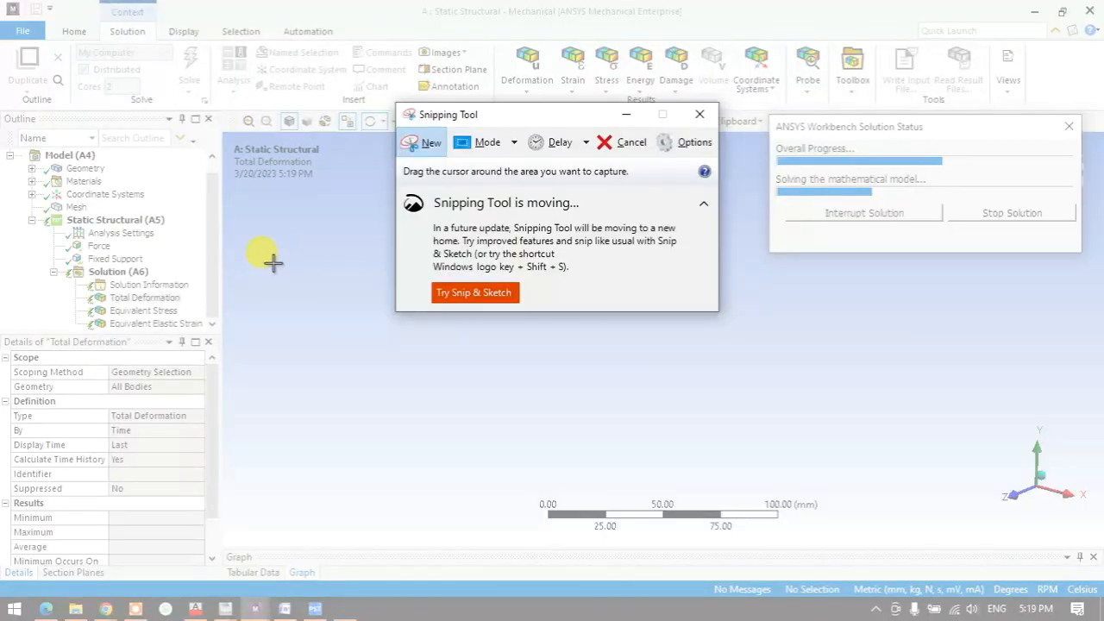
drag(279, 273, 452, 389)
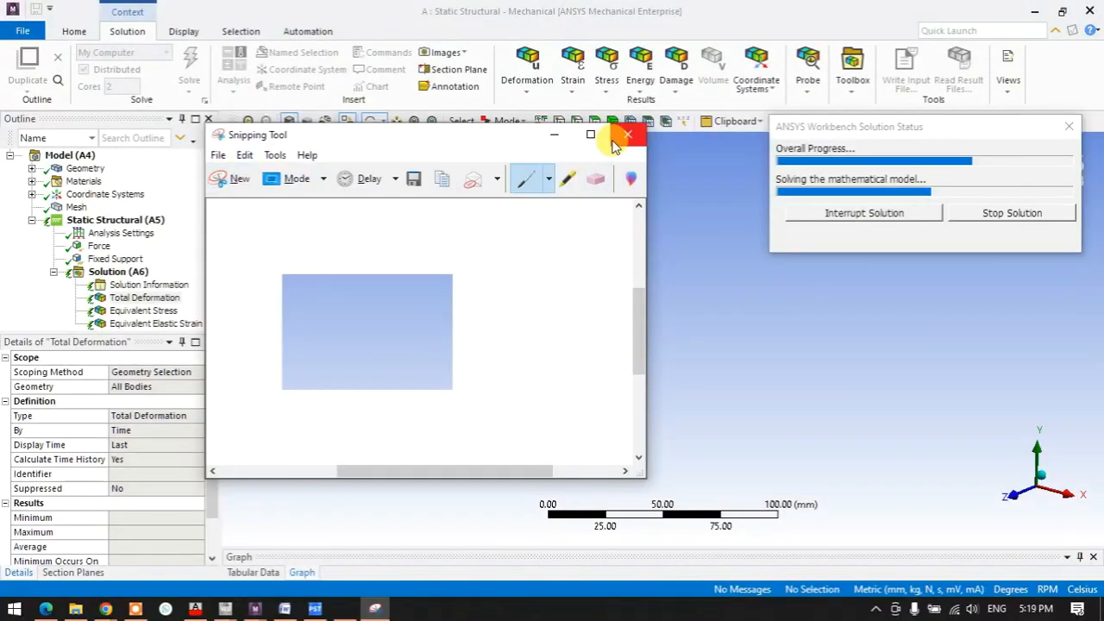
click(590, 134)
Write the headings Aut and 10 mm, enter 5.0116 and 0.0202 under the first, and draw a divider between the columns
mouse_move(261, 177)
mouse_down()
mouse_move(279, 181)
mouse_move(288, 163)
mouse_move(320, 189)
mouse_move(440, 171)
mouse_up()
mouse_move(260, 240)
mouse_down()
mouse_move(270, 250)
mouse_move(286, 234)
mouse_up()
drag(306, 227, 311, 246)
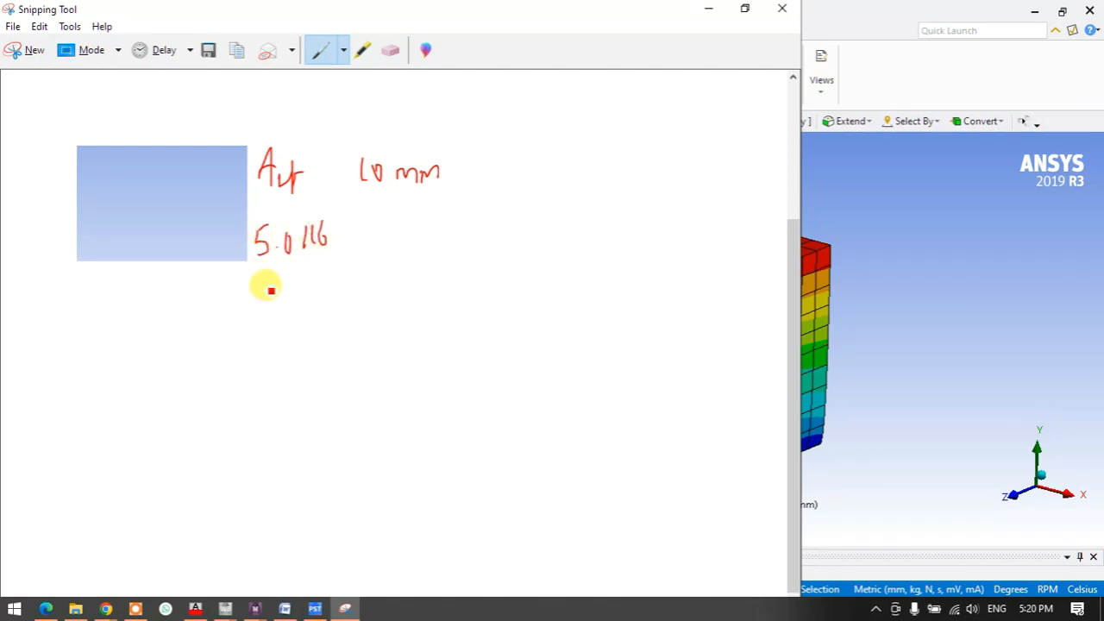
drag(266, 285, 375, 281)
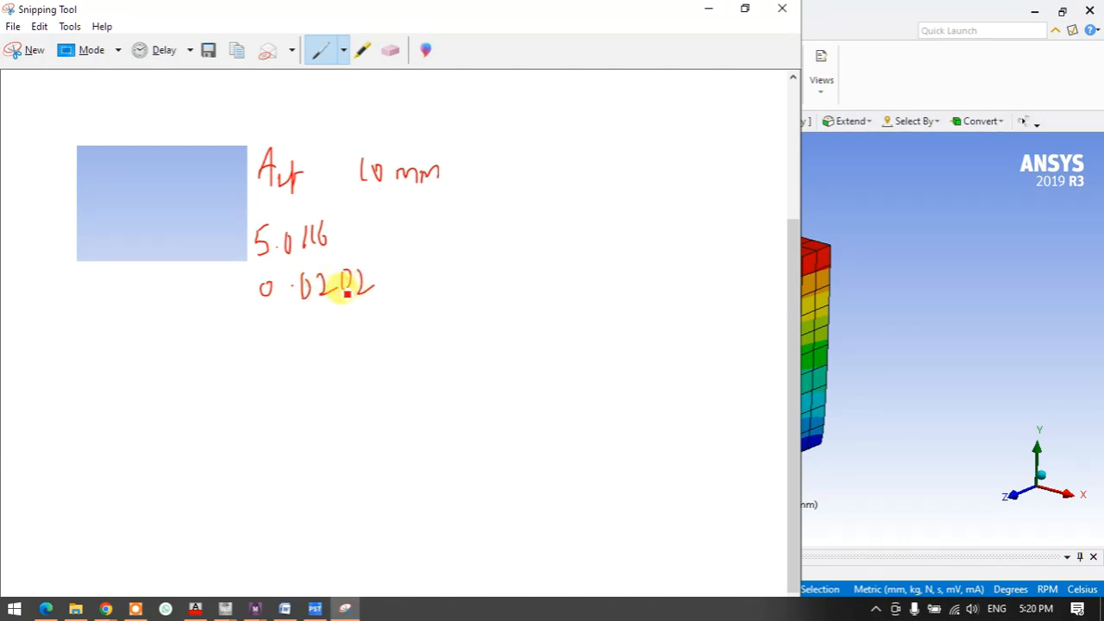
drag(353, 135, 367, 367)
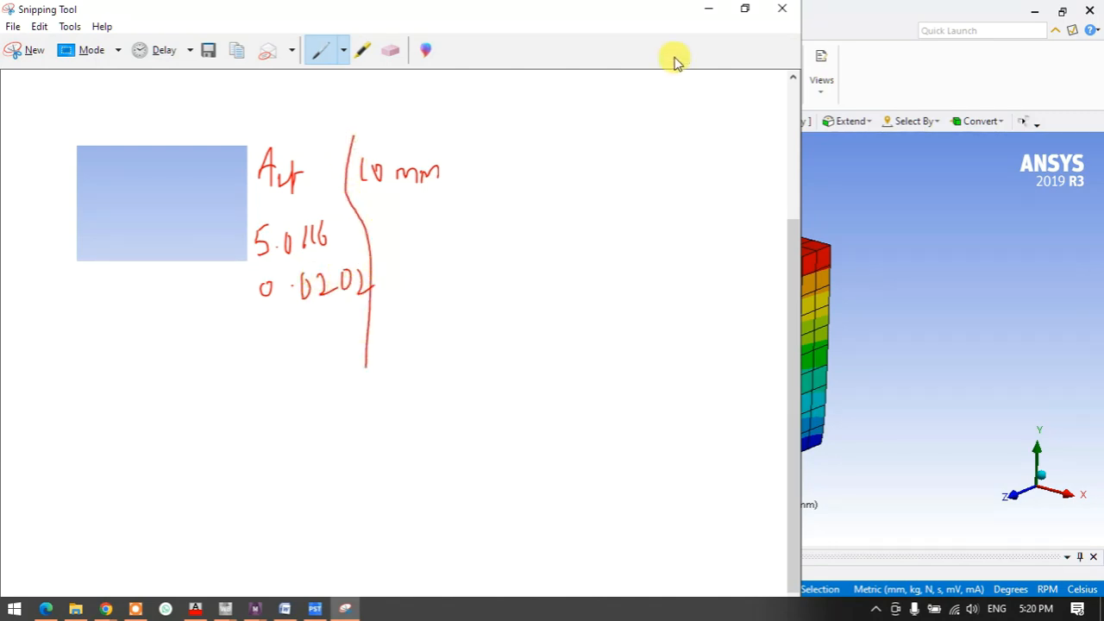
Check the maximum Total Deformation in Mechanical and write 5.0107 in the sketch's 10 mm column
click(715, 12)
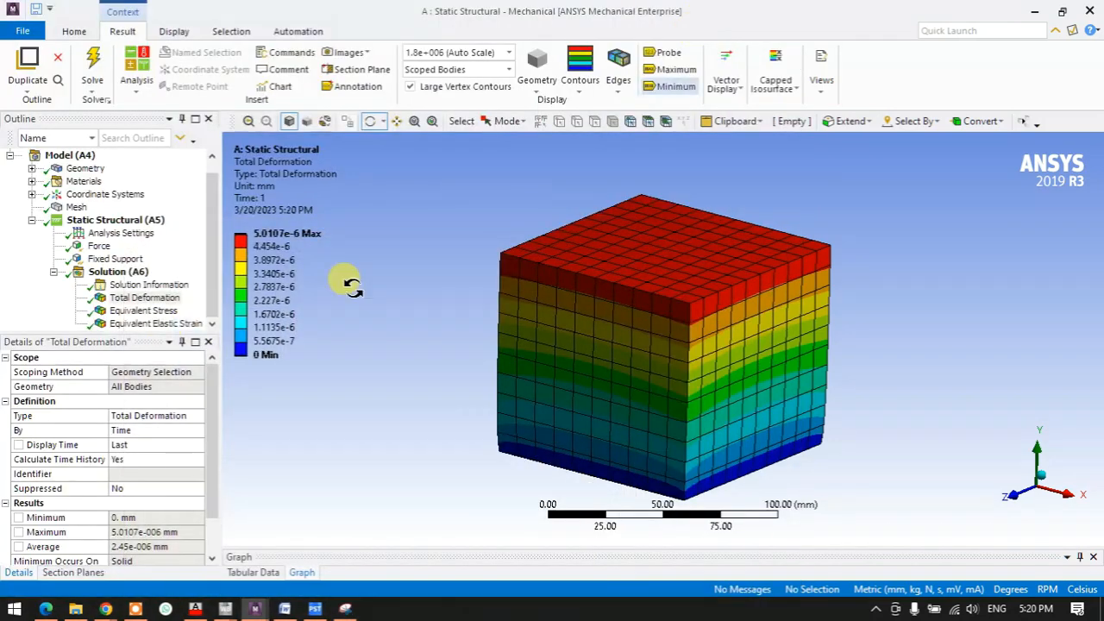
click(125, 299)
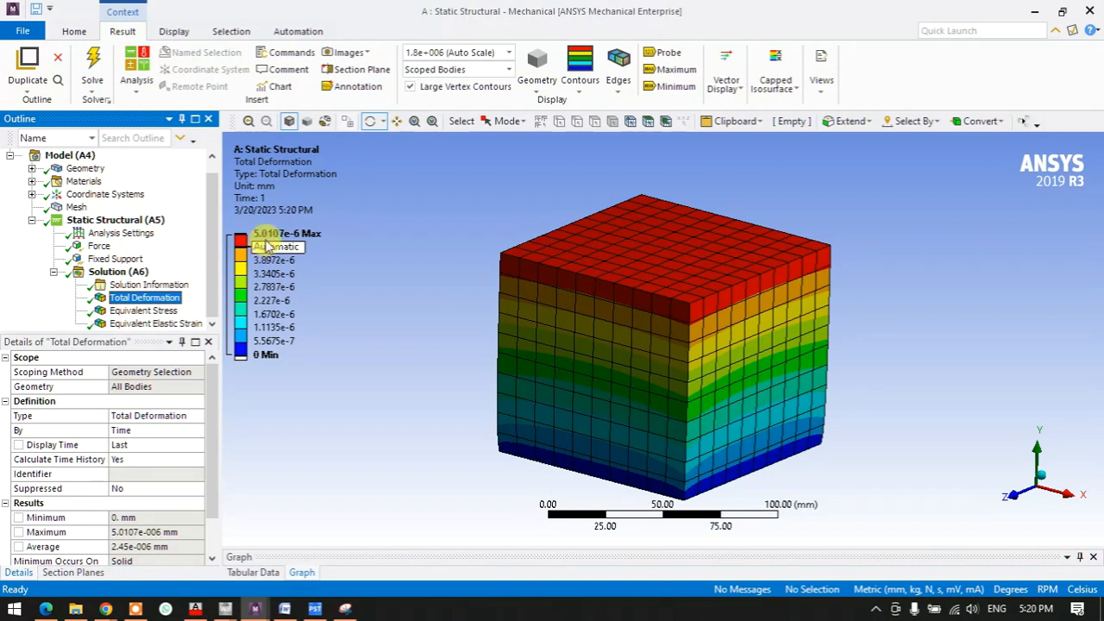
click(345, 609)
drag(403, 231, 402, 259)
drag(401, 222, 488, 245)
Display the Equivalent Stress result in Mechanical, then write 0.006 in the second row of the sketch's 10 mm column
click(707, 15)
click(129, 310)
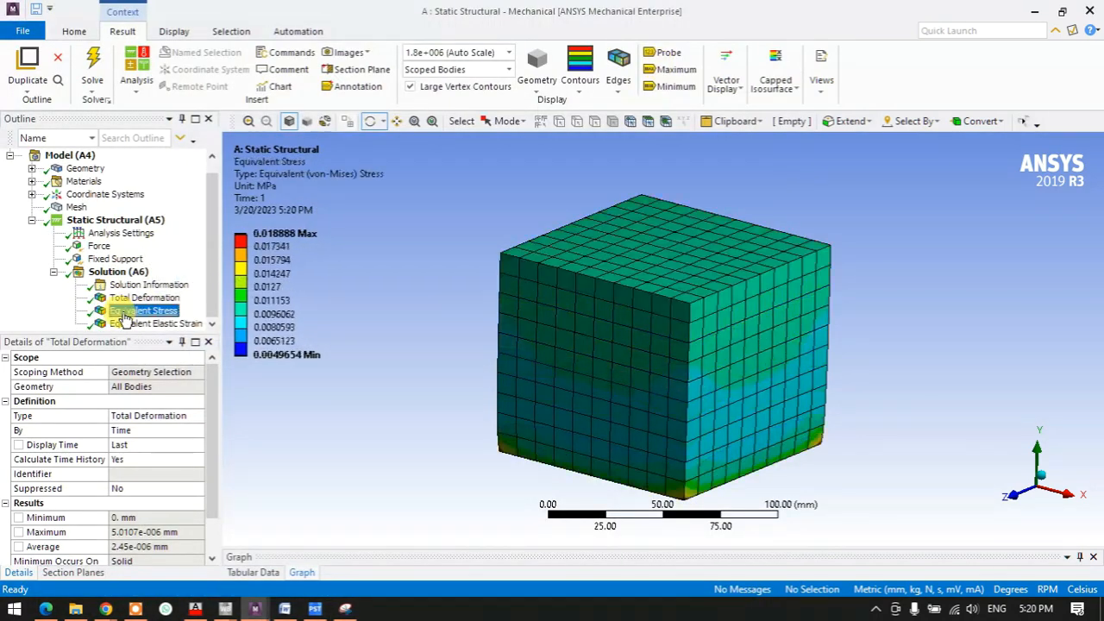
click(344, 609)
mouse_move(406, 289)
mouse_down()
mouse_move(399, 298)
mouse_move(437, 285)
mouse_up()
drag(464, 283, 449, 295)
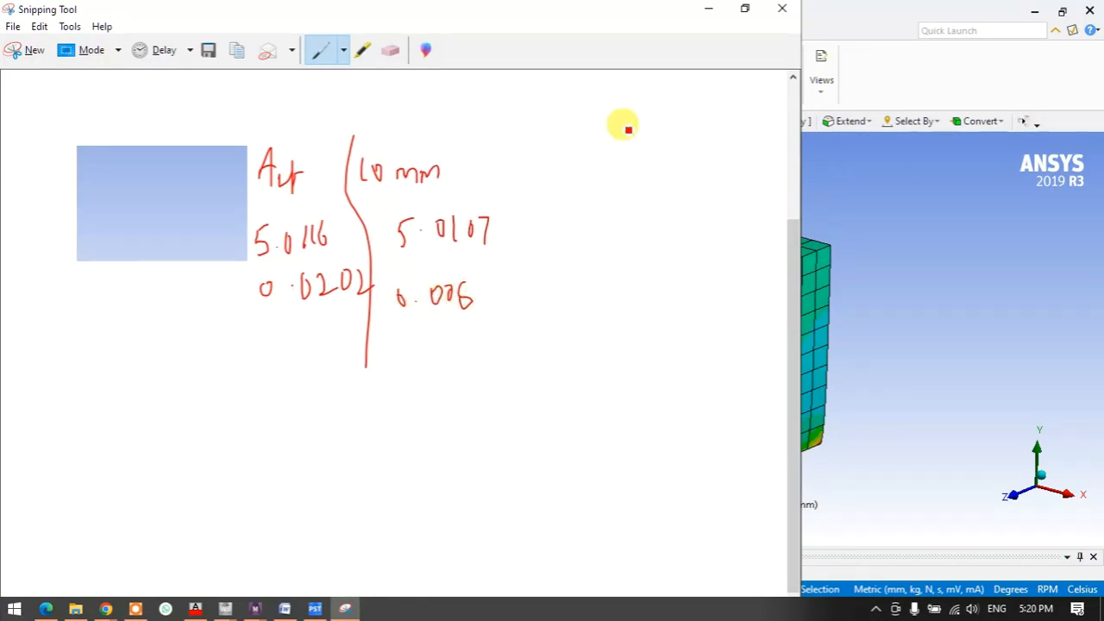
Correct the stress entry in the 10 mm column to 0.016 by overwriting its second decimal digit with a 1
click(708, 8)
click(344, 609)
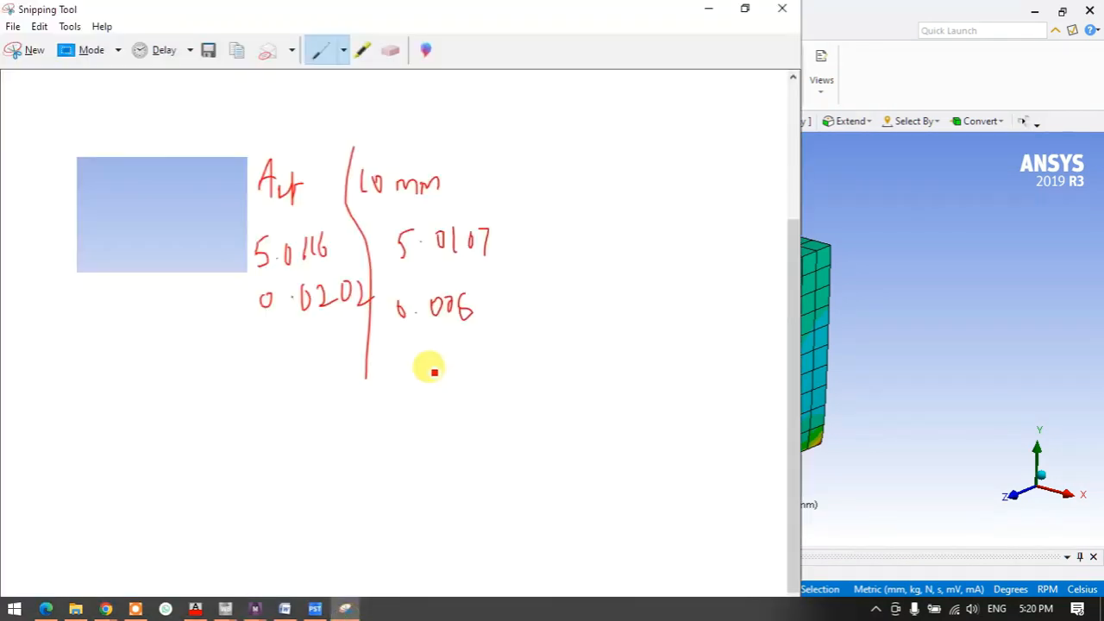
drag(456, 299, 453, 310)
scroll(592, 141, down, 1)
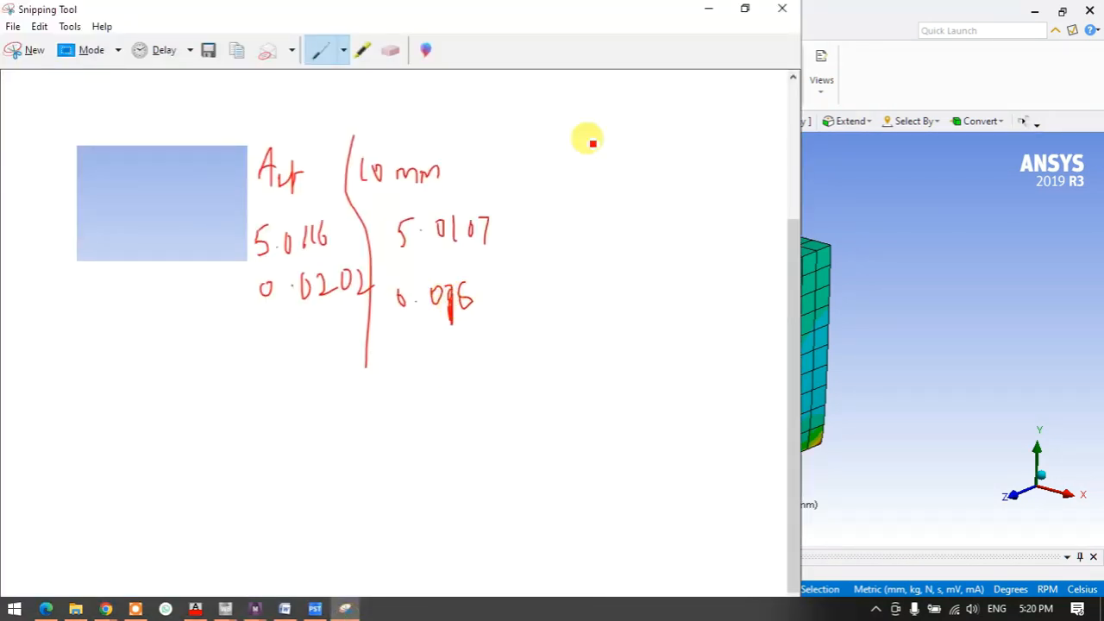
Return to Mechanical and set the mesh element size to 5 mm
click(708, 8)
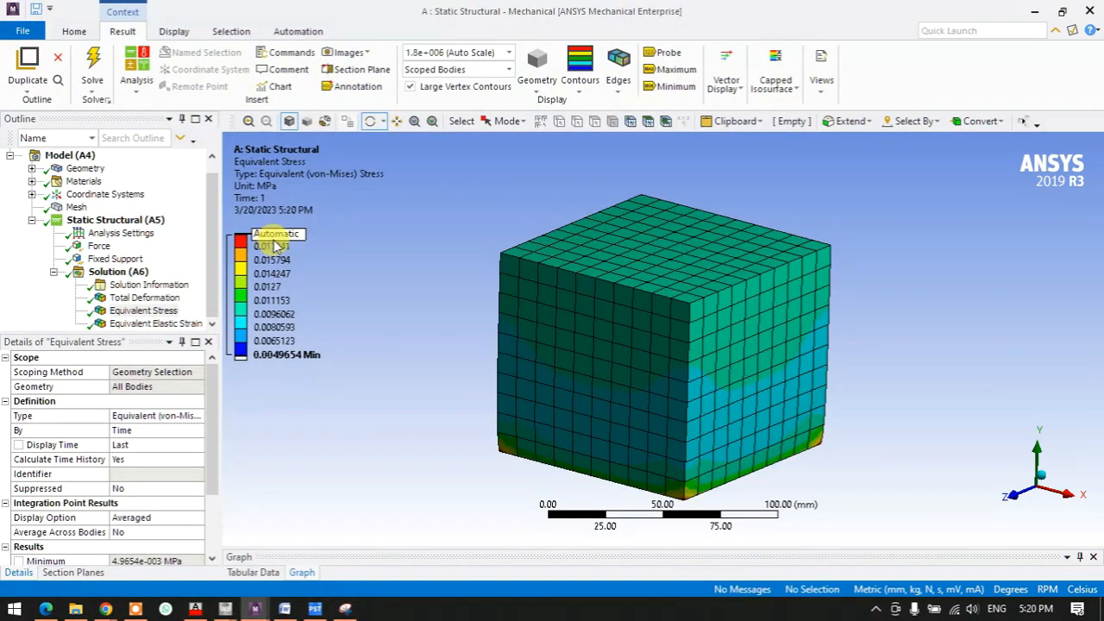
click(76, 207)
click(123, 433)
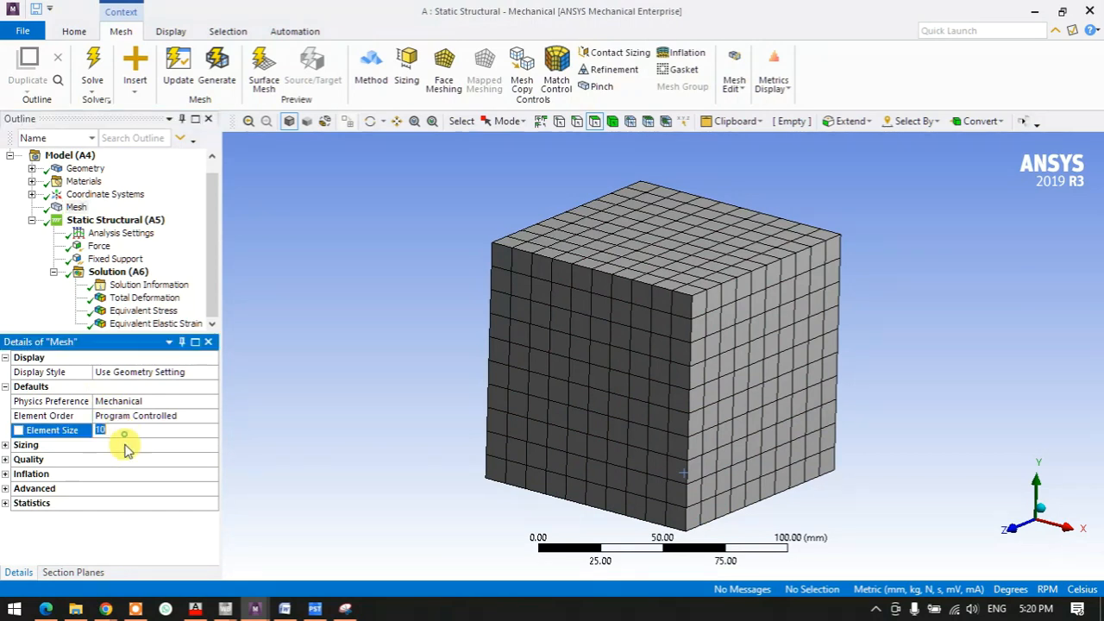
text(5)
key(Return)
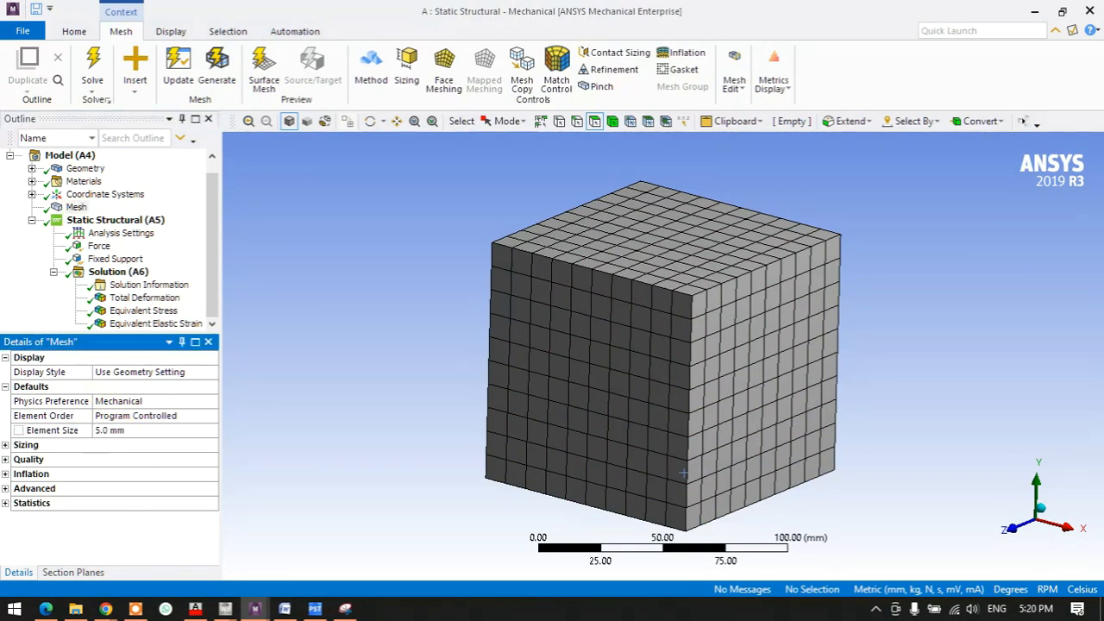
Generate the 5 mm mesh and solve the analysis again
right_click(62, 209)
click(92, 260)
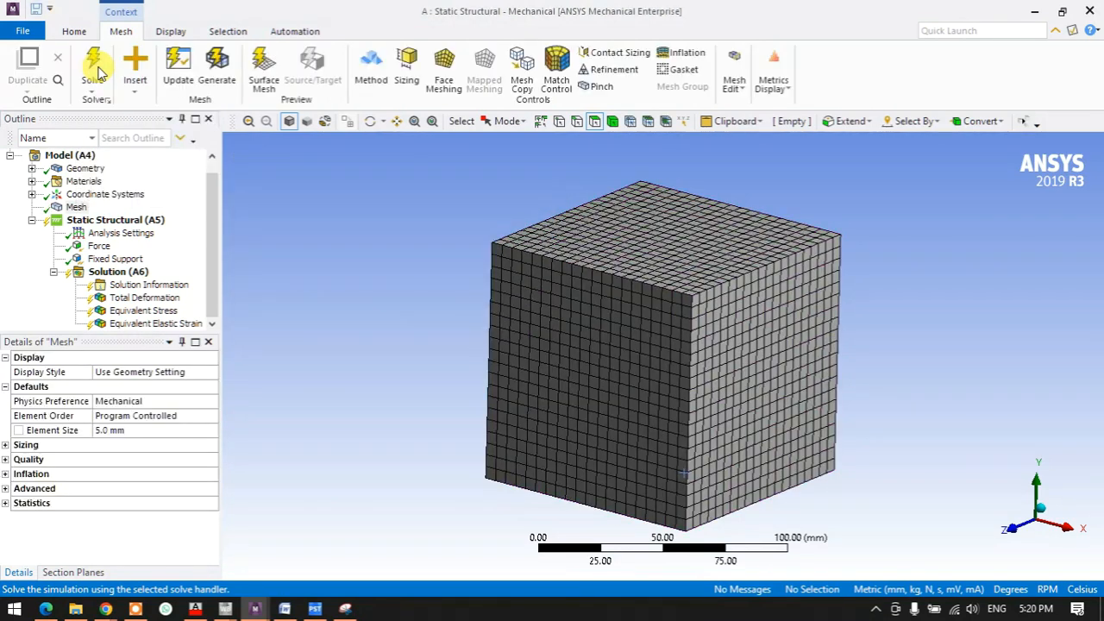
click(93, 62)
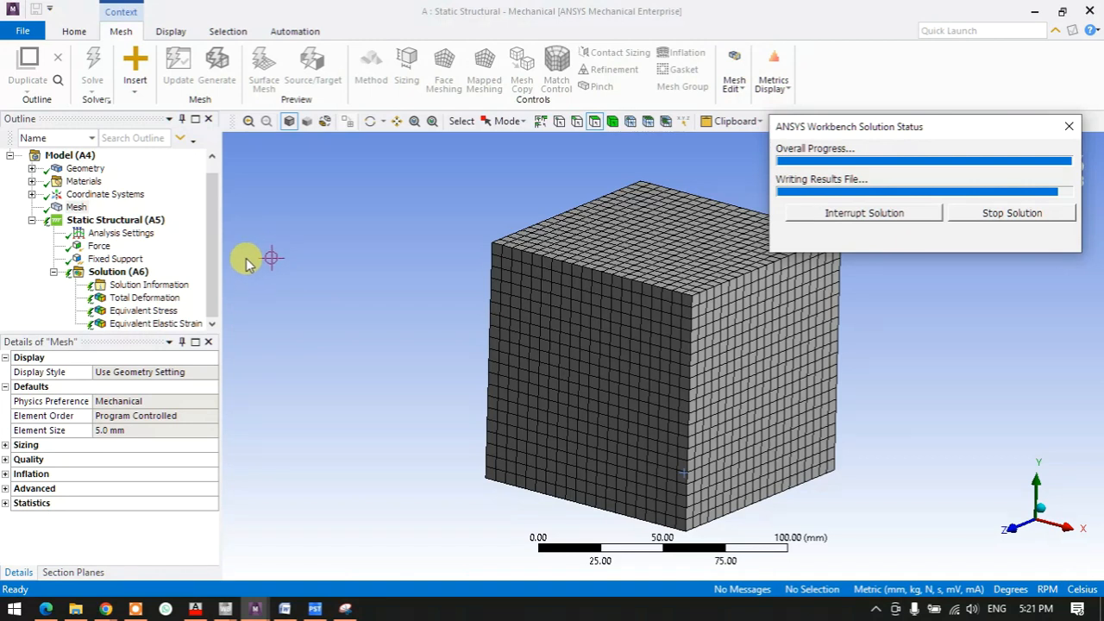
Display the Total Deformation result, then add a second divider and a 5 mm column heading to the Snipping Tool sketch
click(144, 298)
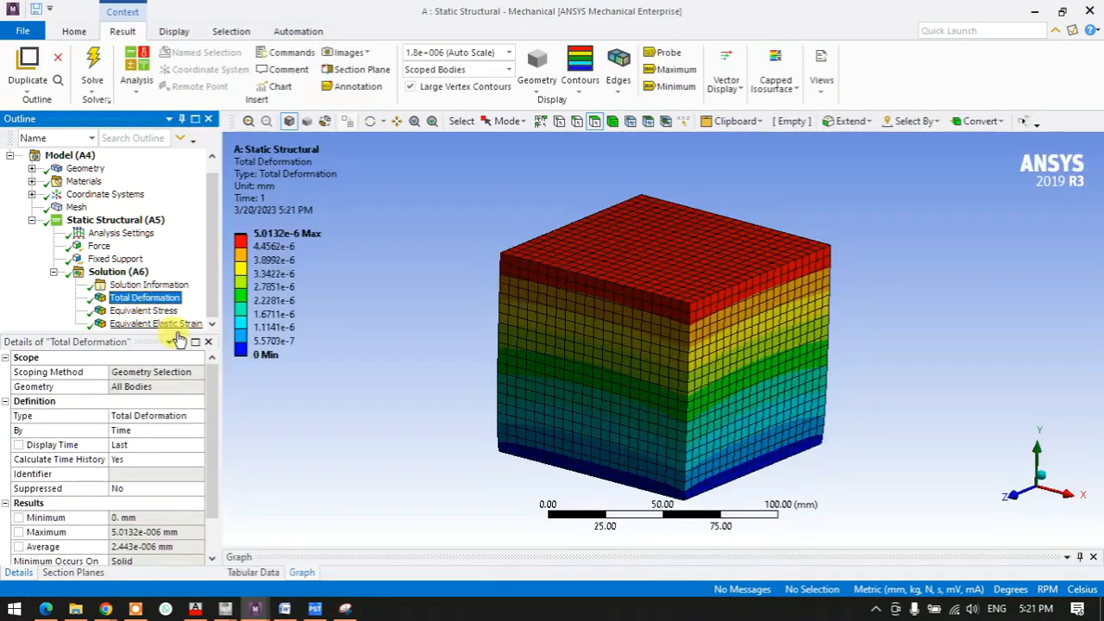
click(345, 610)
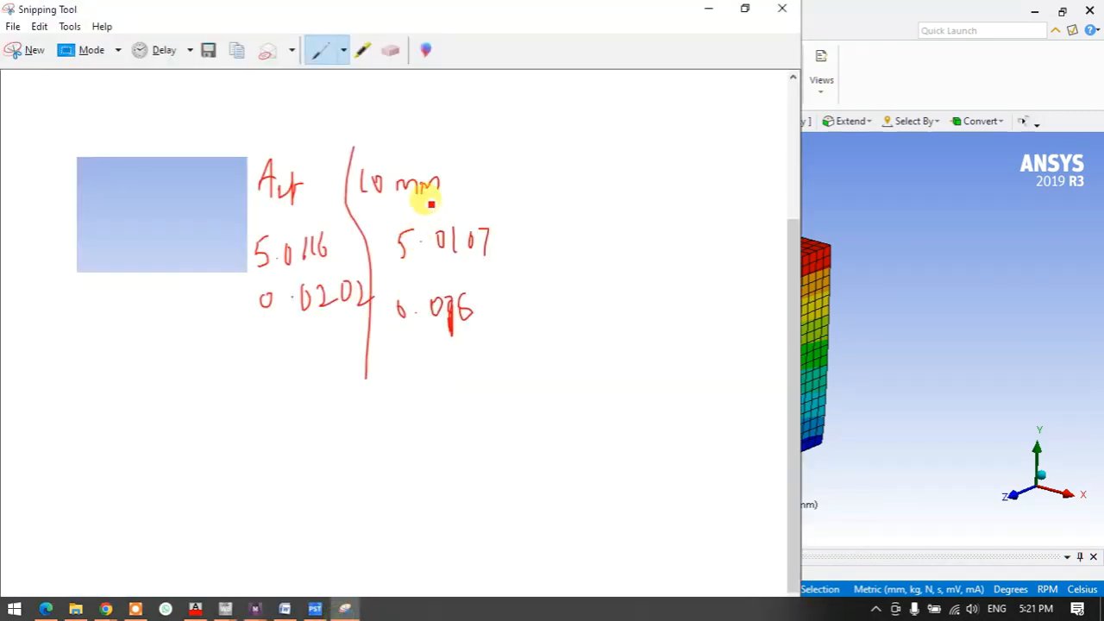
drag(504, 145, 525, 377)
scroll(533, 240, down, 1)
mouse_move(535, 163)
mouse_down()
mouse_move(539, 177)
mouse_move(592, 174)
mouse_up()
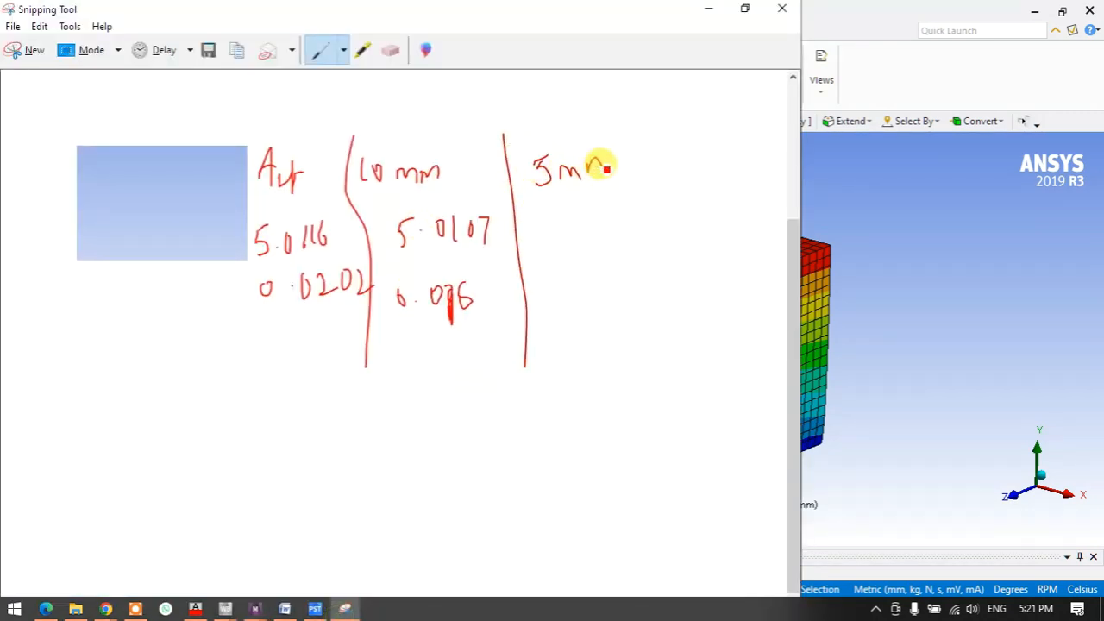
Check the maximum Total Deformation in Mechanical and write 5.0132 in the sketch's 5 mm column
click(704, 11)
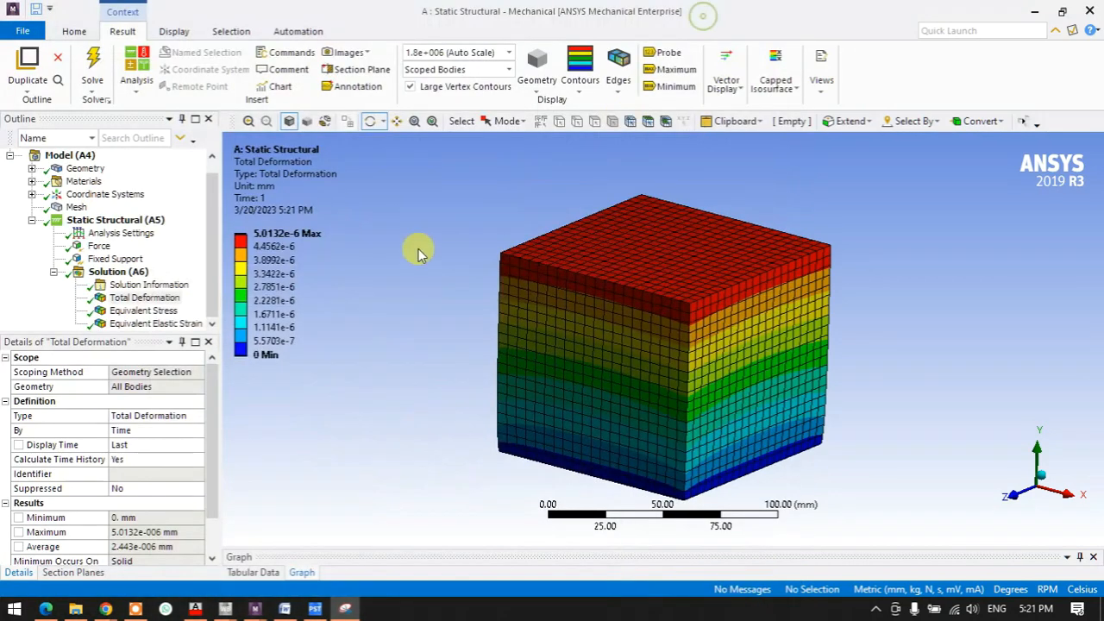
click(257, 248)
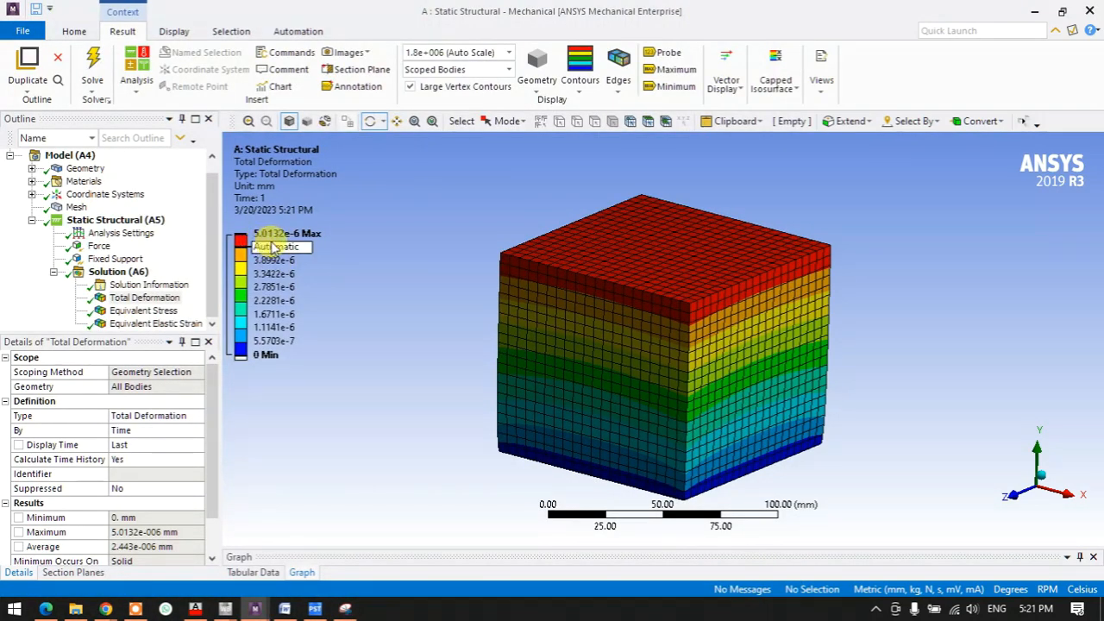
click(345, 609)
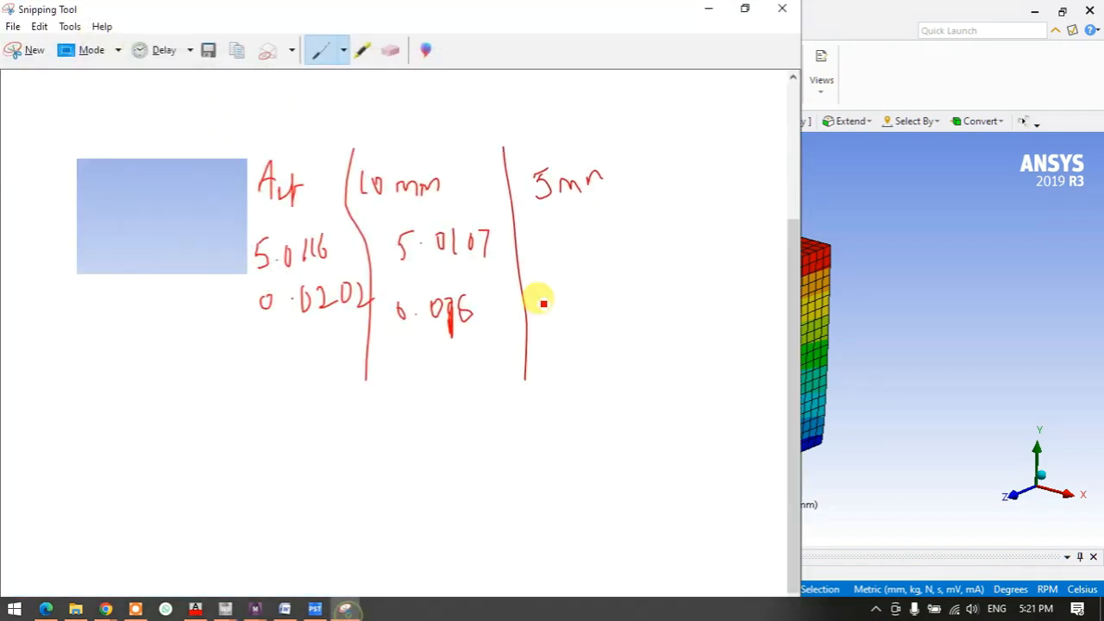
mouse_move(542, 226)
mouse_down()
mouse_move(541, 246)
mouse_move(559, 220)
mouse_move(632, 228)
mouse_move(663, 216)
mouse_up()
click(570, 231)
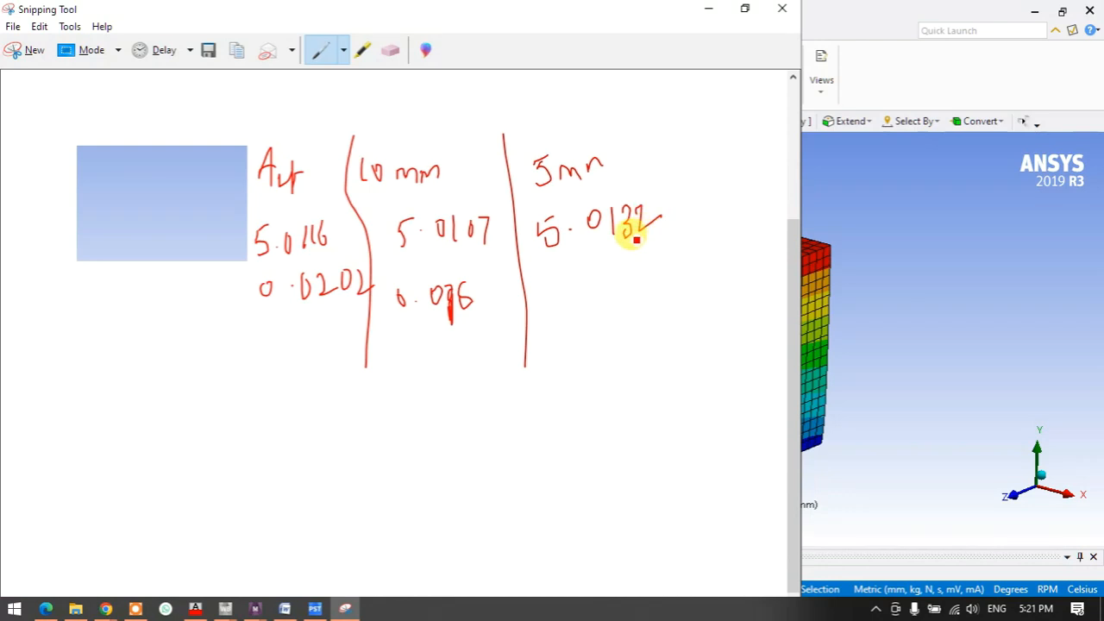
Display the Equivalent Stress result in Mechanical, then write 0.024 in the second row of the sketch's 5 mm column
click(707, 11)
click(143, 311)
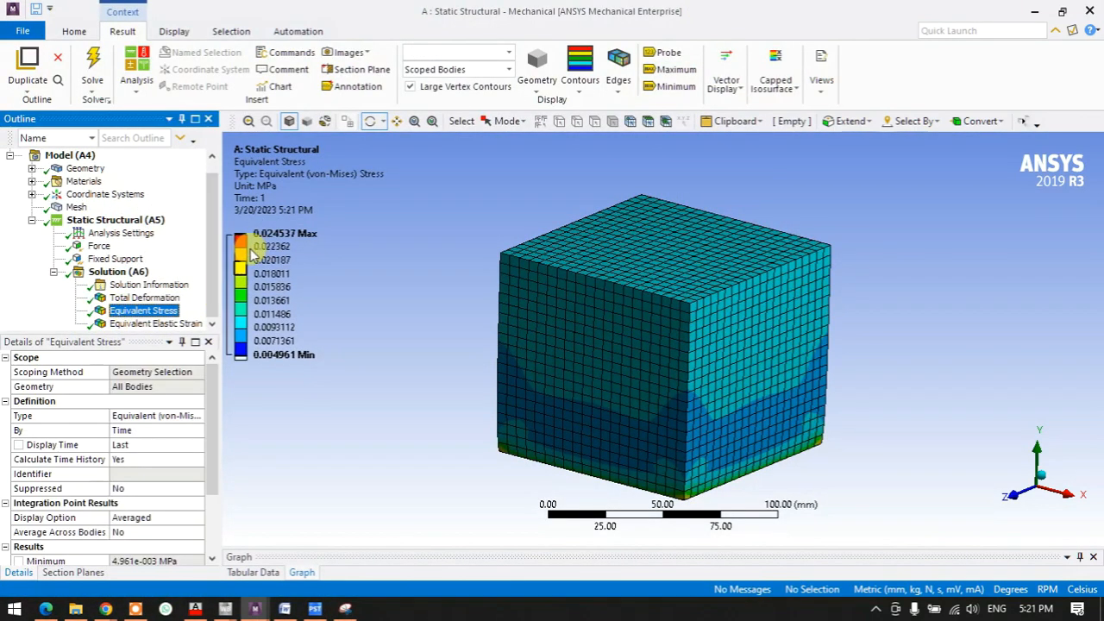
click(345, 610)
mouse_move(550, 301)
mouse_down()
mouse_move(601, 310)
mouse_move(599, 294)
mouse_up()
click(575, 308)
mouse_move(614, 294)
mouse_down()
mouse_move(618, 313)
mouse_move(632, 311)
mouse_up()
mouse_move(633, 296)
mouse_down()
mouse_move(647, 307)
mouse_move(644, 335)
mouse_up()
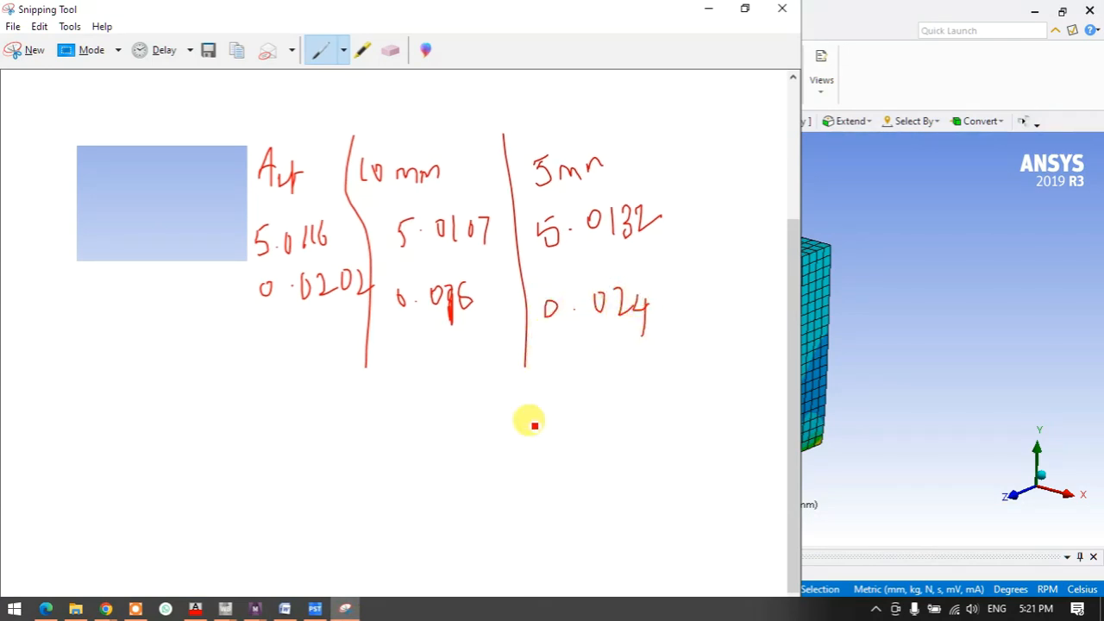
Recheck the maximum Equivalent Stress in Mechanical and return to the Snipping Tool sketch
click(703, 8)
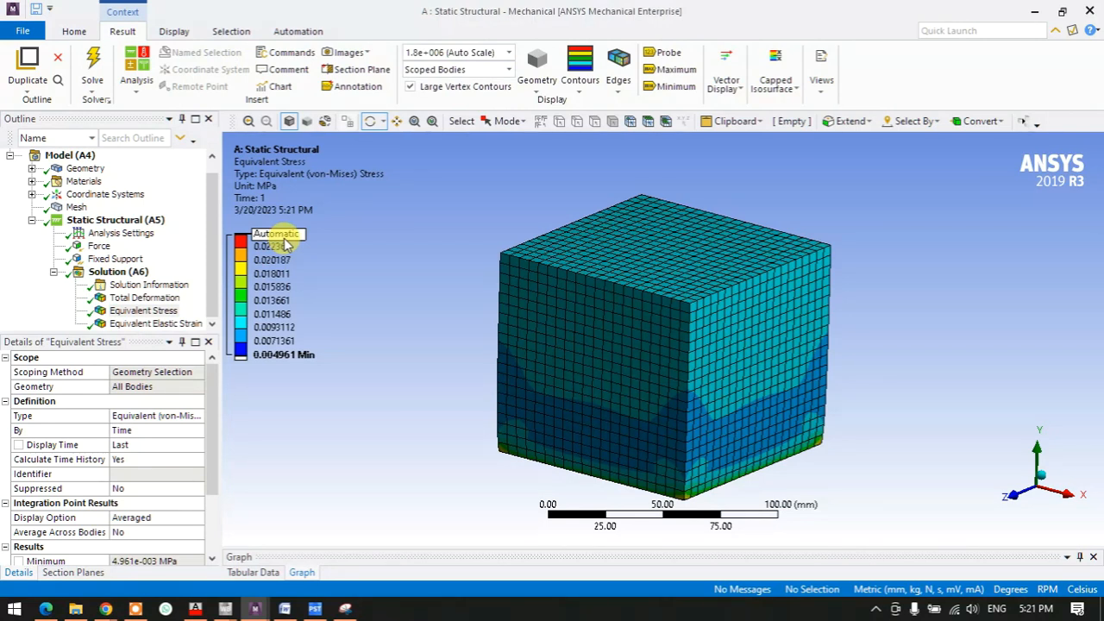
click(345, 609)
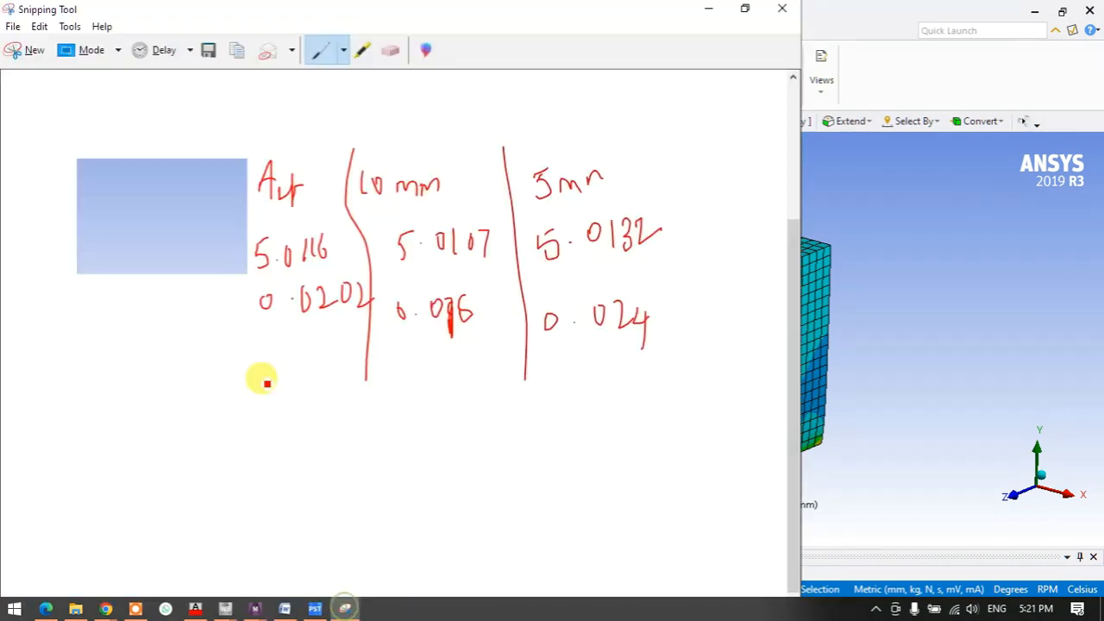
Underline and link the second-row values of the Aut and 10 mm columns, and draw arrows between the three column headings
scroll(301, 333, down, 1)
mouse_move(266, 339)
mouse_down()
mouse_move(352, 328)
mouse_move(454, 345)
mouse_move(484, 328)
mouse_up()
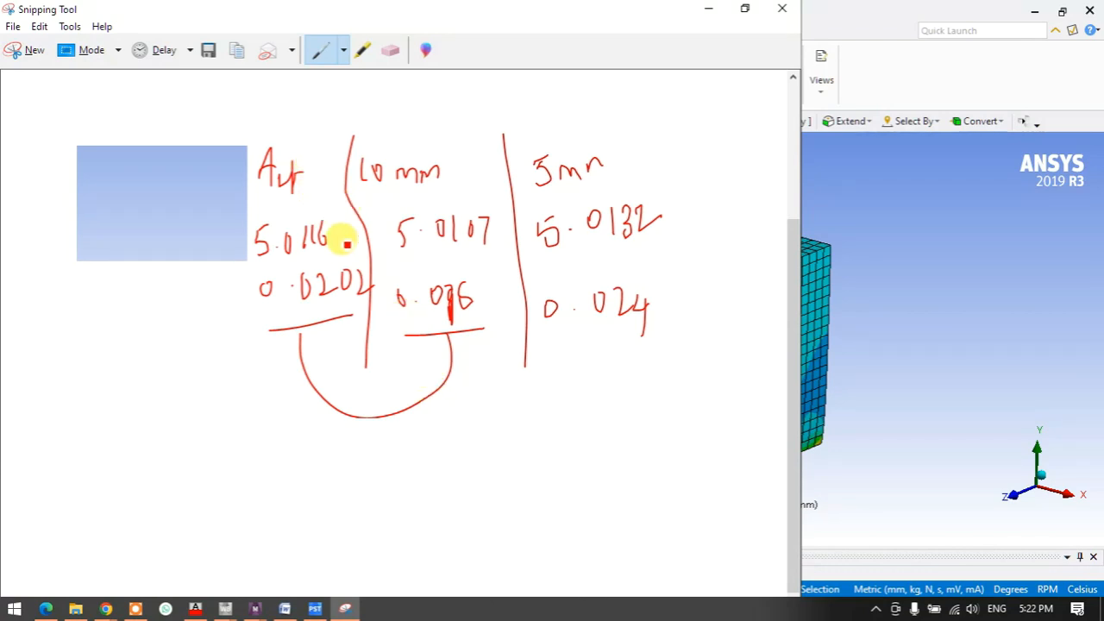
mouse_move(314, 149)
mouse_down()
mouse_move(365, 111)
mouse_move(389, 147)
mouse_move(394, 135)
mouse_up()
mouse_move(426, 96)
mouse_down()
mouse_move(430, 135)
mouse_move(444, 119)
mouse_up()
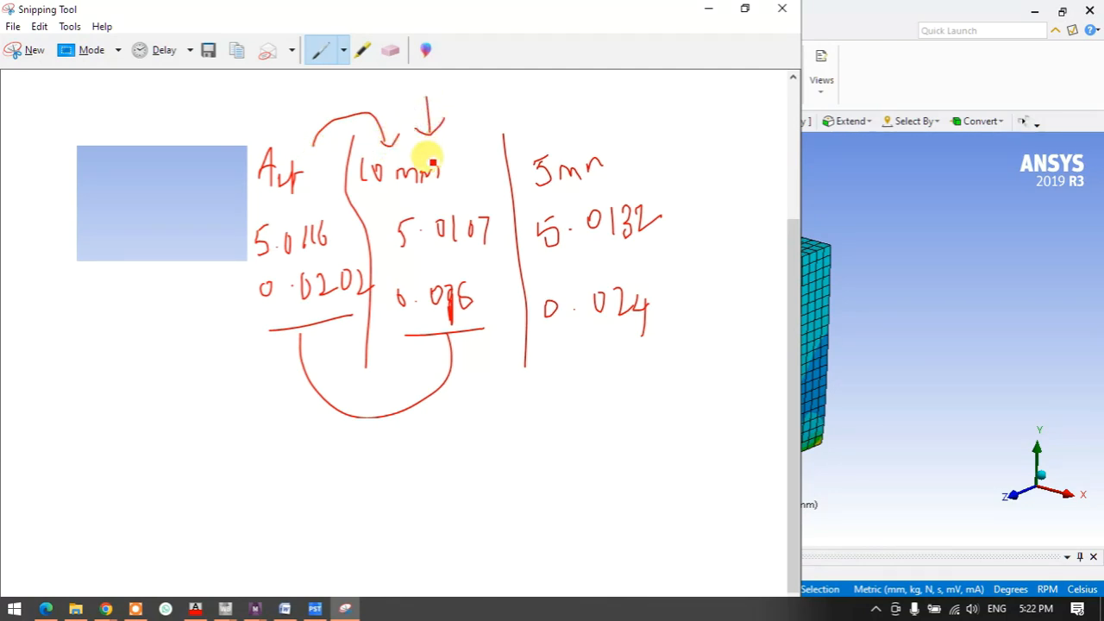
mouse_move(314, 145)
mouse_down()
mouse_move(316, 115)
mouse_move(552, 109)
mouse_move(562, 130)
mouse_move(565, 105)
mouse_up()
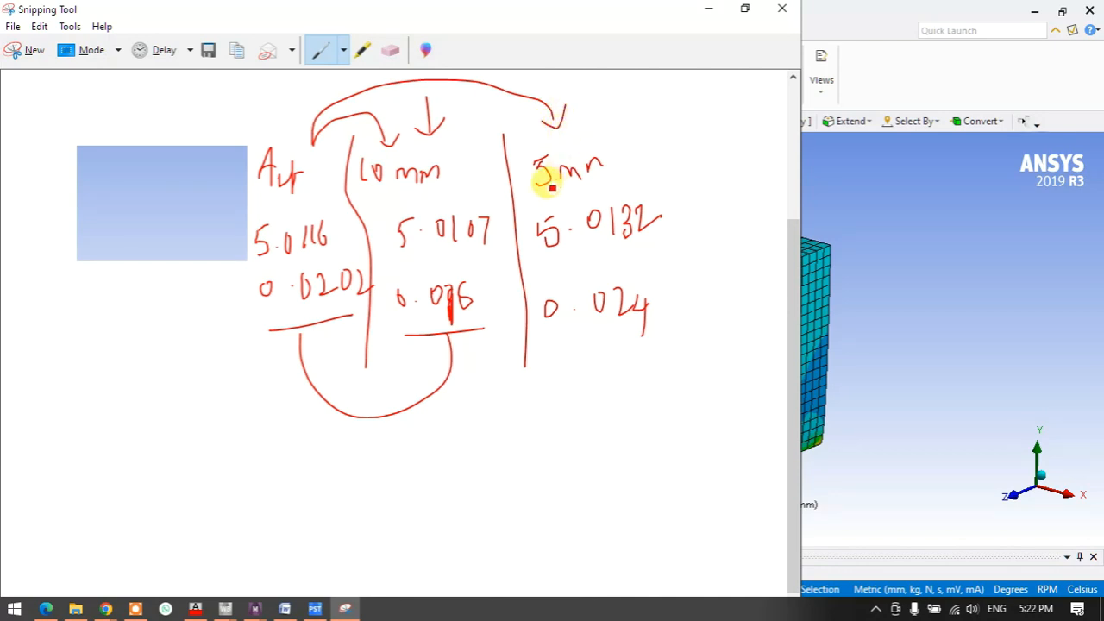
mouse_move(438, 134)
mouse_down()
mouse_move(537, 98)
mouse_move(547, 112)
mouse_move(525, 122)
mouse_up()
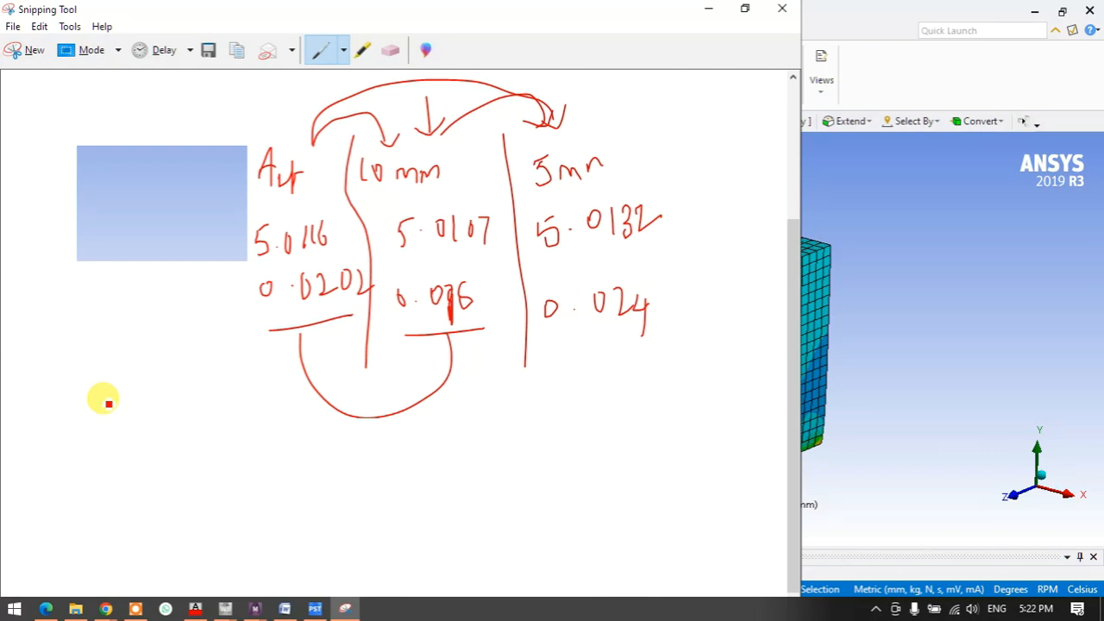
Write "Conv" with a hatched-base rectangle and outgoing arrow below it, and add a ticked, circled 100 further across
mouse_move(77, 397)
mouse_down()
mouse_move(108, 419)
mouse_move(159, 413)
mouse_move(180, 518)
mouse_up()
mouse_move(177, 450)
mouse_down()
mouse_move(236, 486)
mouse_move(176, 510)
mouse_move(209, 496)
mouse_move(274, 519)
mouse_up()
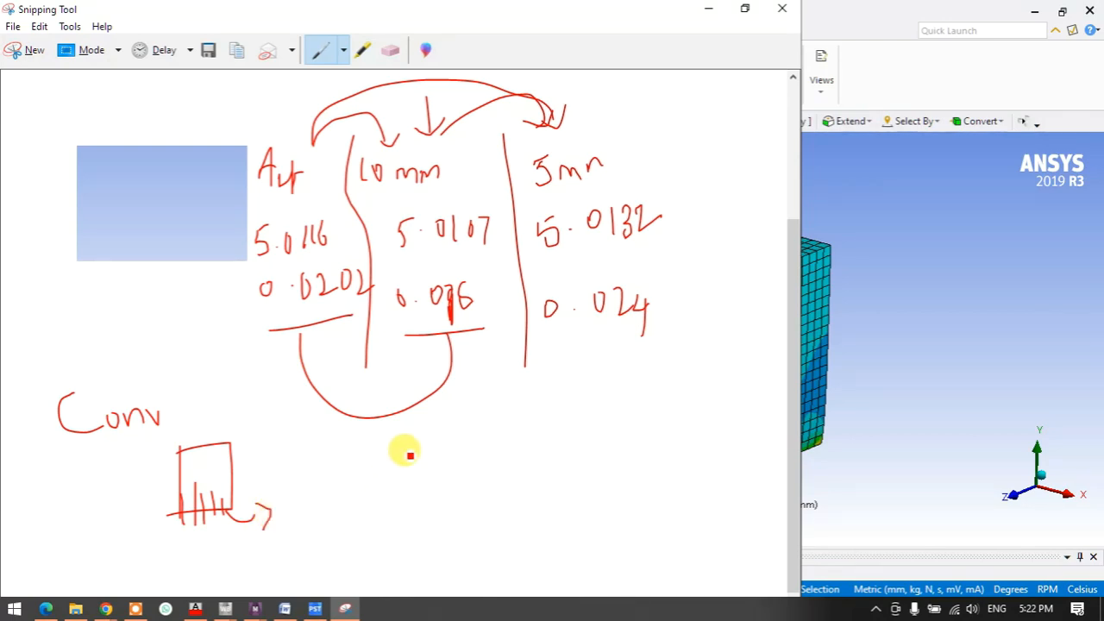
drag(422, 457, 434, 472)
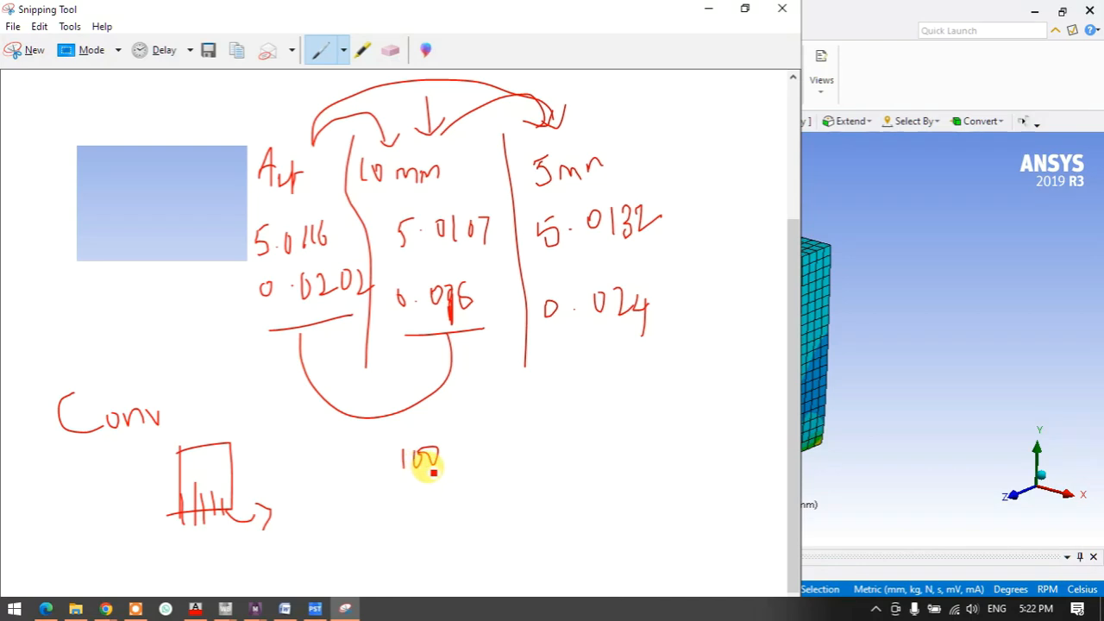
mouse_move(431, 429)
mouse_down()
mouse_move(394, 483)
mouse_move(474, 440)
mouse_up()
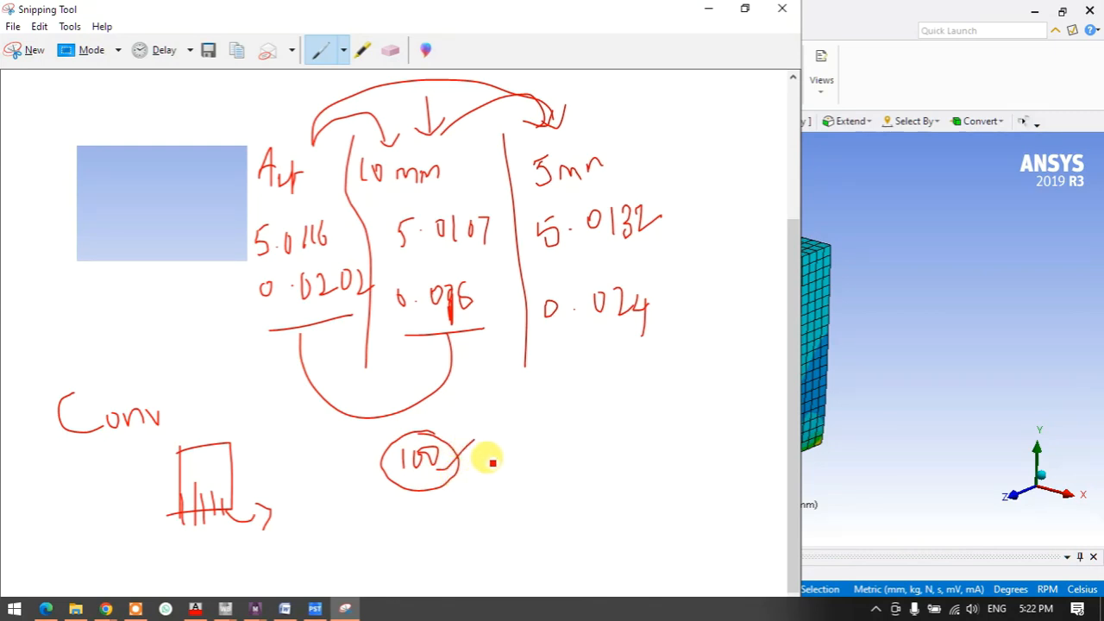
Draw five short strokes beside the circled 100 and an arrow leading from them to a circled 99
mouse_move(491, 459)
mouse_down()
mouse_move(492, 471)
mouse_move(523, 473)
mouse_up()
mouse_move(534, 462)
mouse_down()
mouse_move(550, 476)
mouse_move(608, 466)
mouse_up()
mouse_move(597, 458)
mouse_down()
mouse_move(600, 473)
mouse_move(652, 466)
mouse_up()
drag(636, 426, 646, 424)
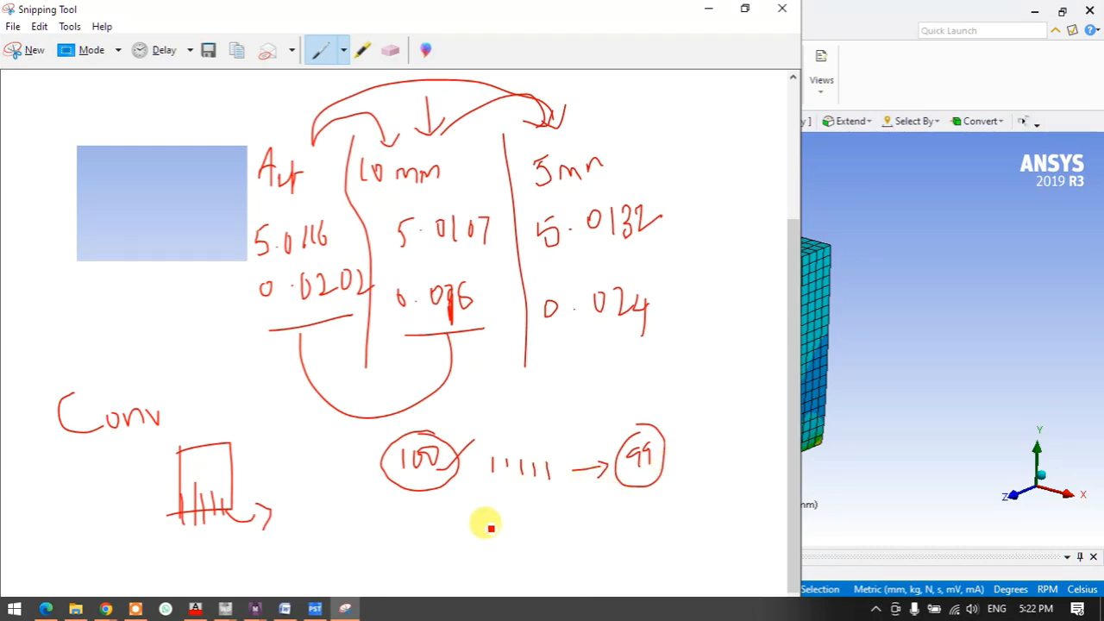
Box the five strokes, write a circled 100 beneath the box, and draw load arrows pointing down onto it
mouse_move(489, 451)
mouse_down()
mouse_move(532, 445)
mouse_move(564, 493)
mouse_move(487, 509)
mouse_up()
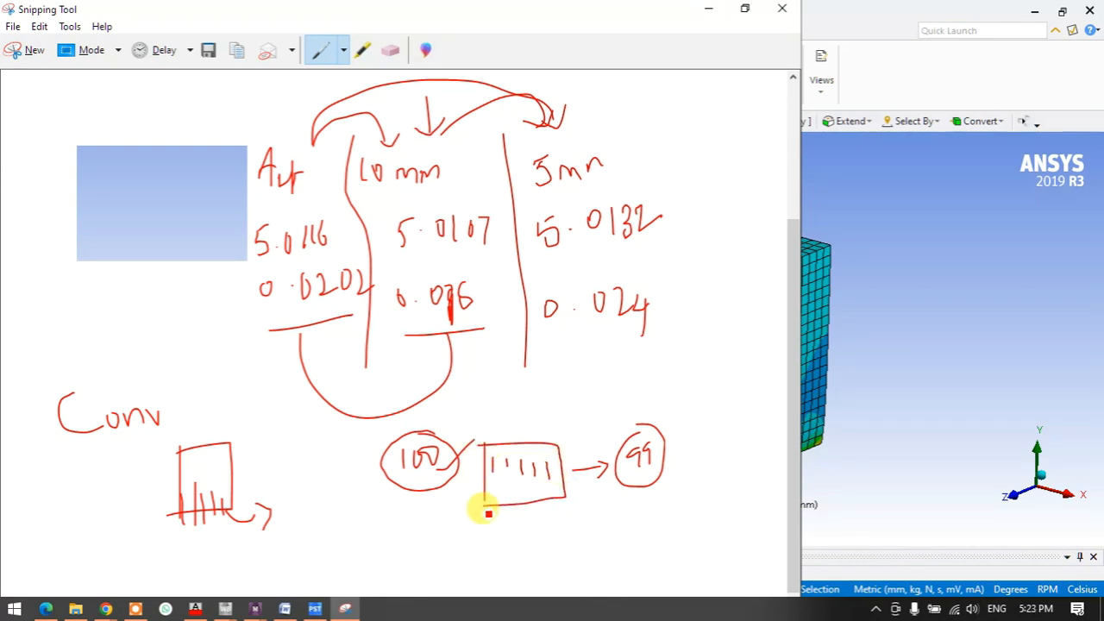
mouse_move(520, 537)
mouse_down()
mouse_move(524, 556)
mouse_move(539, 542)
mouse_move(535, 524)
mouse_move(575, 524)
mouse_move(607, 549)
mouse_up()
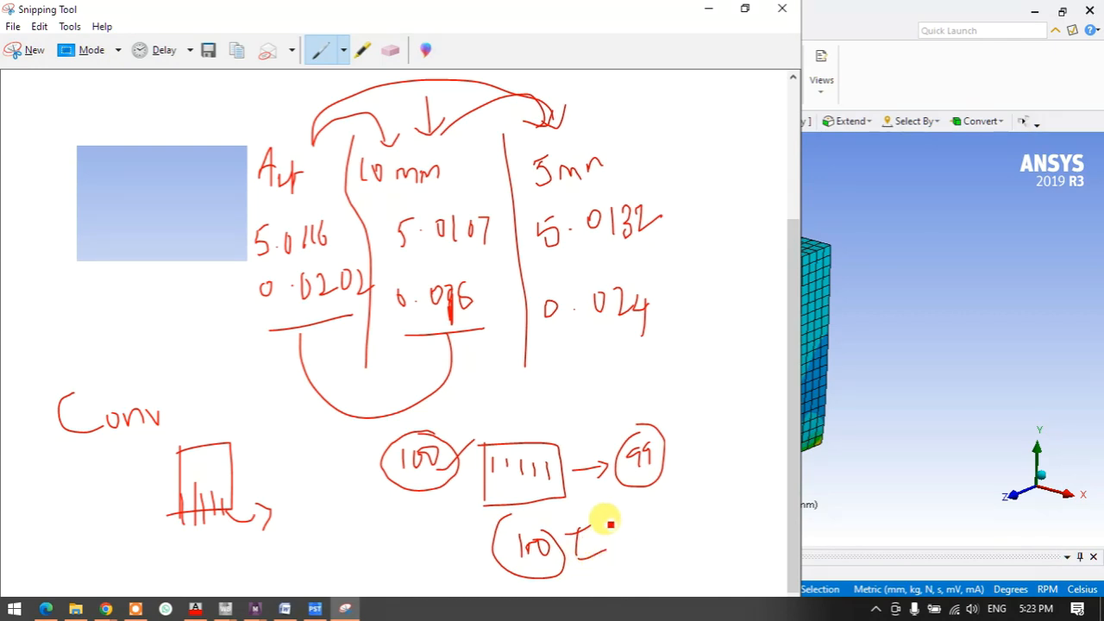
mouse_move(502, 397)
mouse_down()
mouse_move(507, 427)
mouse_move(528, 414)
mouse_move(549, 431)
mouse_up()
drag(578, 393, 571, 424)
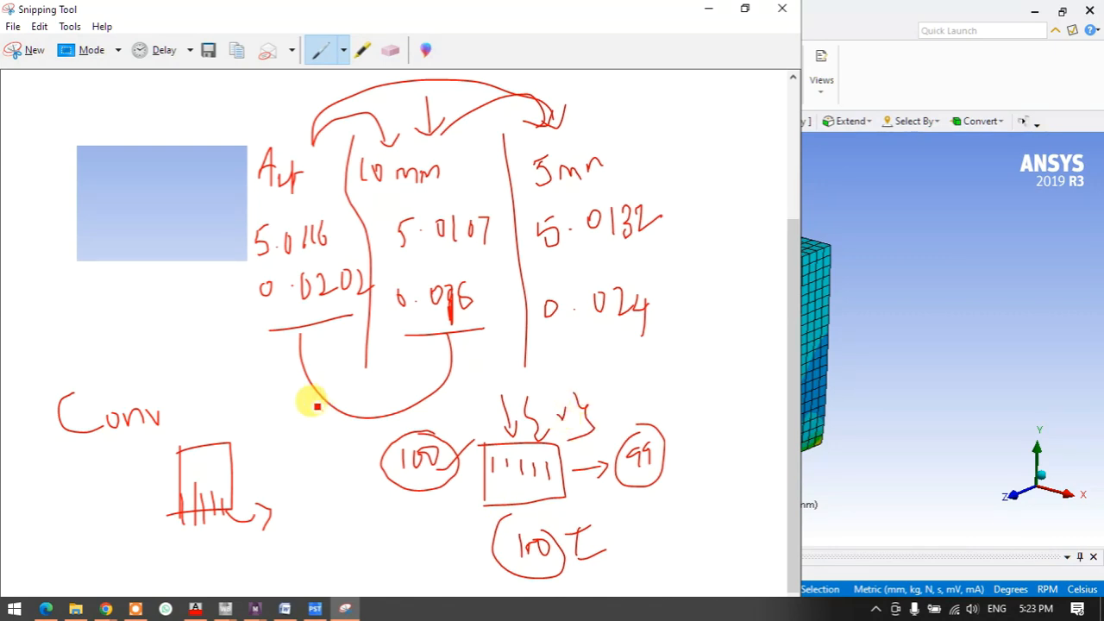
Sketch a loaded box above "Conv" with a subdivided corner element and arrow, and add an X beside a separate small box
mouse_move(190, 346)
mouse_down()
mouse_move(194, 390)
mouse_move(246, 340)
mouse_move(196, 393)
mouse_up()
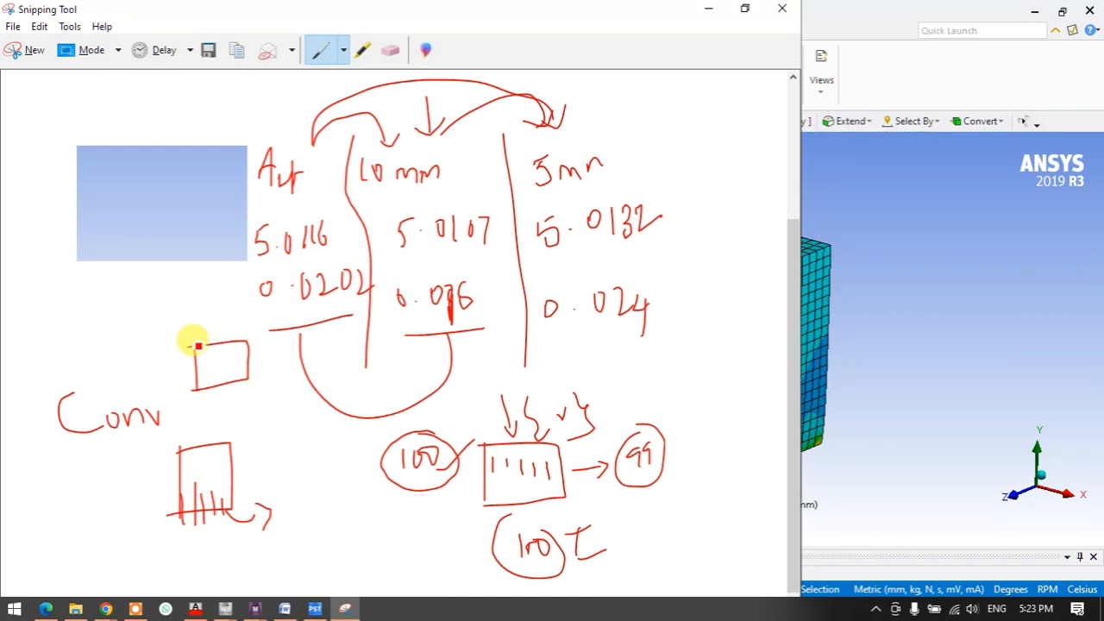
mouse_move(187, 315)
mouse_down()
mouse_move(209, 337)
mouse_move(220, 328)
mouse_up()
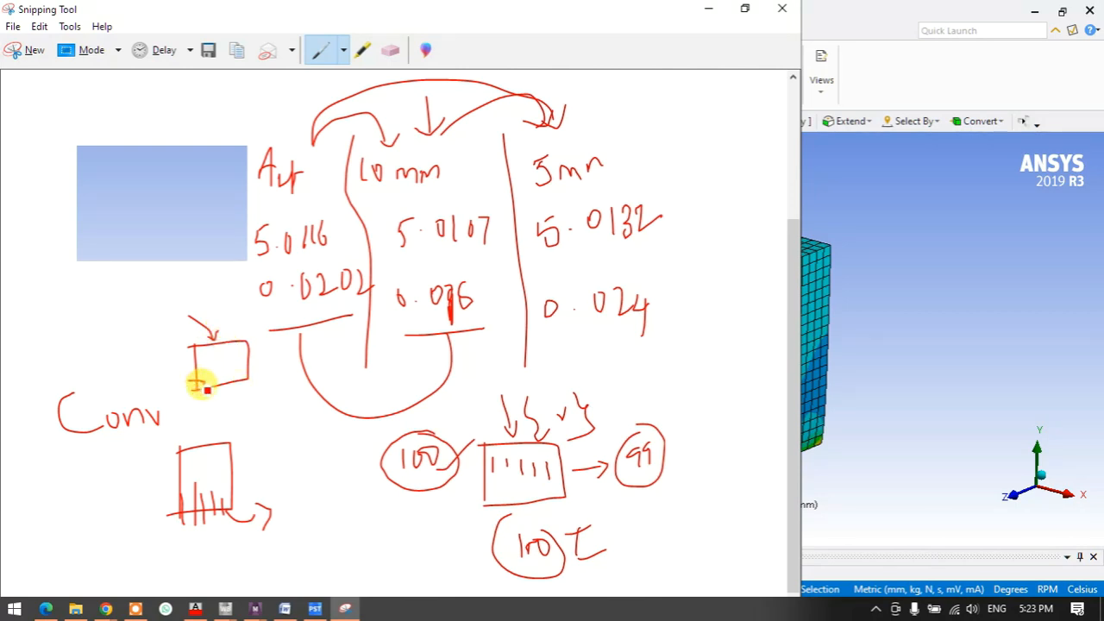
mouse_move(197, 399)
mouse_down()
mouse_move(194, 381)
mouse_move(205, 389)
mouse_move(243, 369)
mouse_move(279, 414)
mouse_move(267, 414)
mouse_move(294, 406)
mouse_move(296, 426)
mouse_up()
mouse_move(286, 388)
mouse_down()
mouse_move(324, 399)
mouse_move(287, 420)
mouse_up()
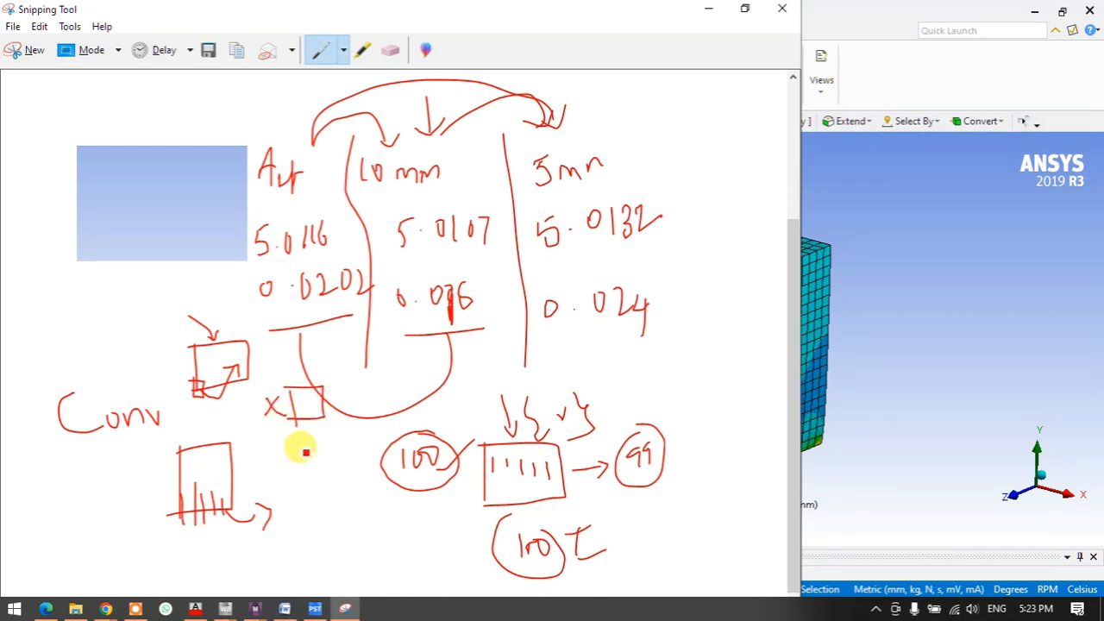
mouse_move(195, 381)
mouse_down()
mouse_move(207, 382)
mouse_move(197, 402)
mouse_move(193, 370)
mouse_up()
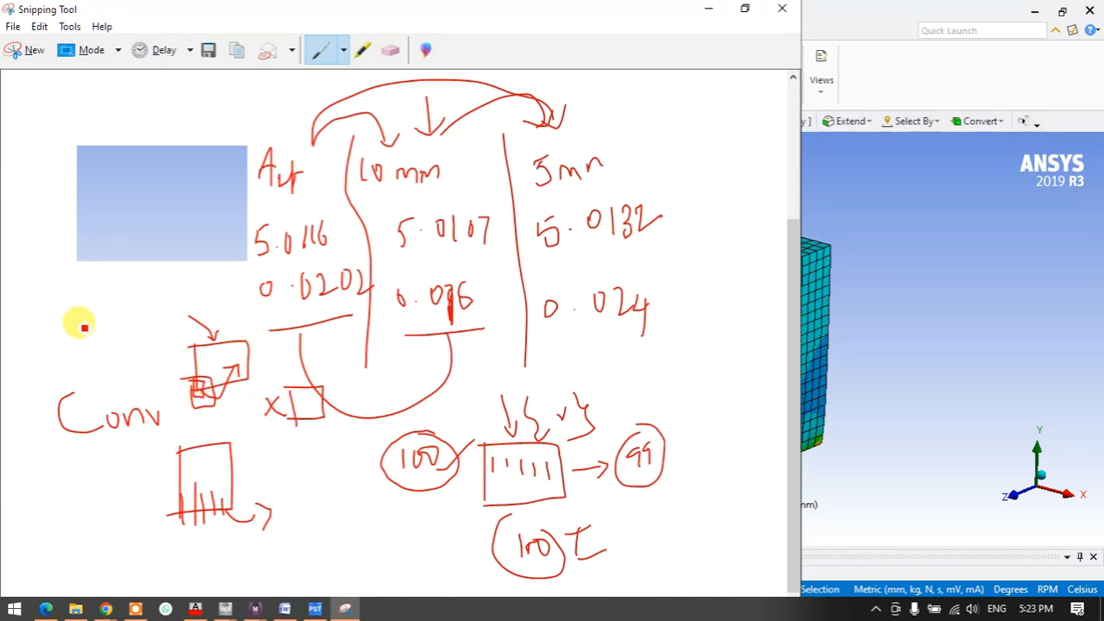
Draw a corner element labelled 1 on the blue rectangle with an arrow to 100 = 100, and add 1.15 with an arrow to 115
mouse_move(75, 248)
mouse_down()
mouse_move(91, 242)
mouse_move(101, 261)
mouse_move(85, 293)
mouse_move(168, 216)
mouse_move(225, 191)
mouse_up()
drag(233, 186, 234, 186)
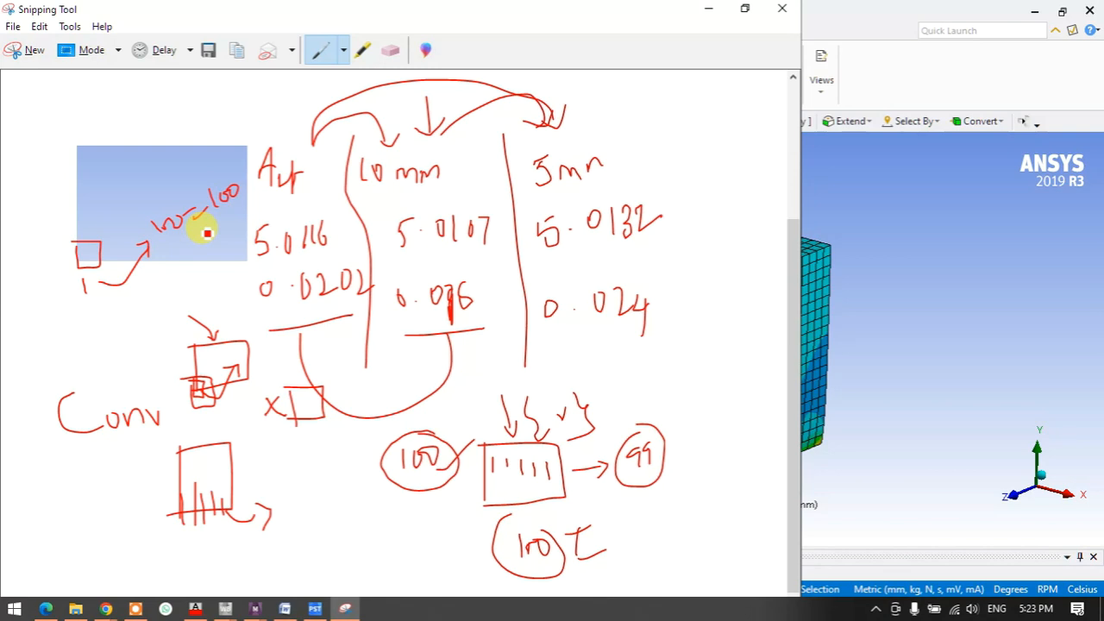
mouse_move(78, 316)
mouse_down()
mouse_move(77, 328)
mouse_move(98, 328)
mouse_up()
mouse_move(98, 314)
mouse_down()
mouse_move(163, 294)
mouse_move(170, 303)
mouse_move(179, 290)
mouse_up()
drag(183, 276, 187, 289)
drag(191, 275, 193, 288)
drag(187, 263, 206, 244)
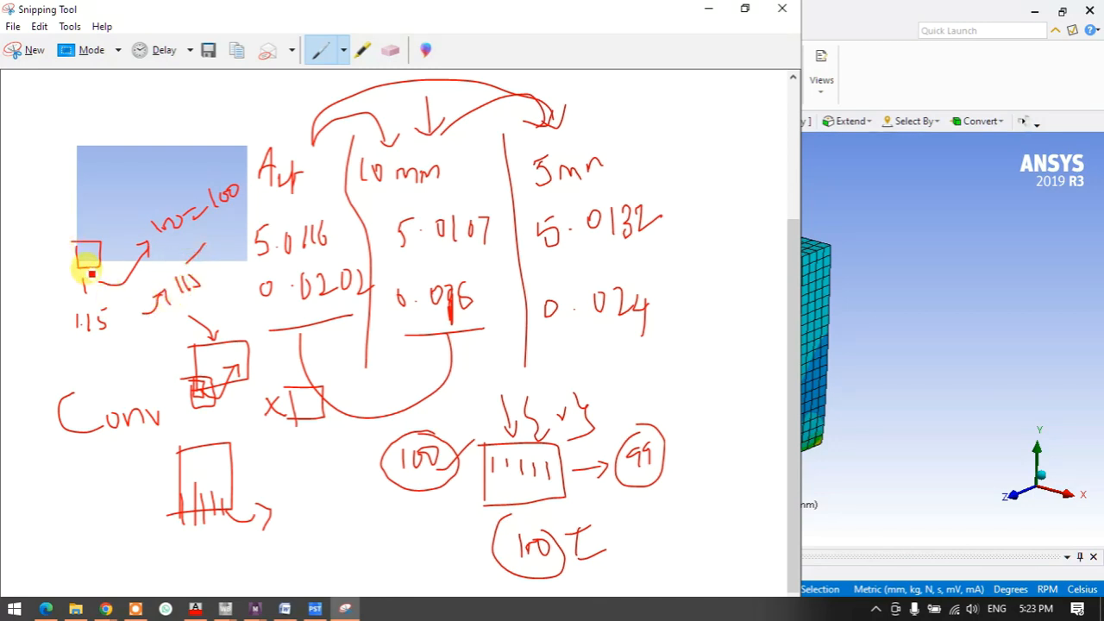
Write 0.95 beside the corner element and 95 inside the blue rectangle, then add a small grid and mark the element
mouse_move(92, 256)
mouse_down()
mouse_move(62, 247)
mouse_move(48, 220)
mouse_move(66, 187)
mouse_up()
drag(143, 175, 184, 150)
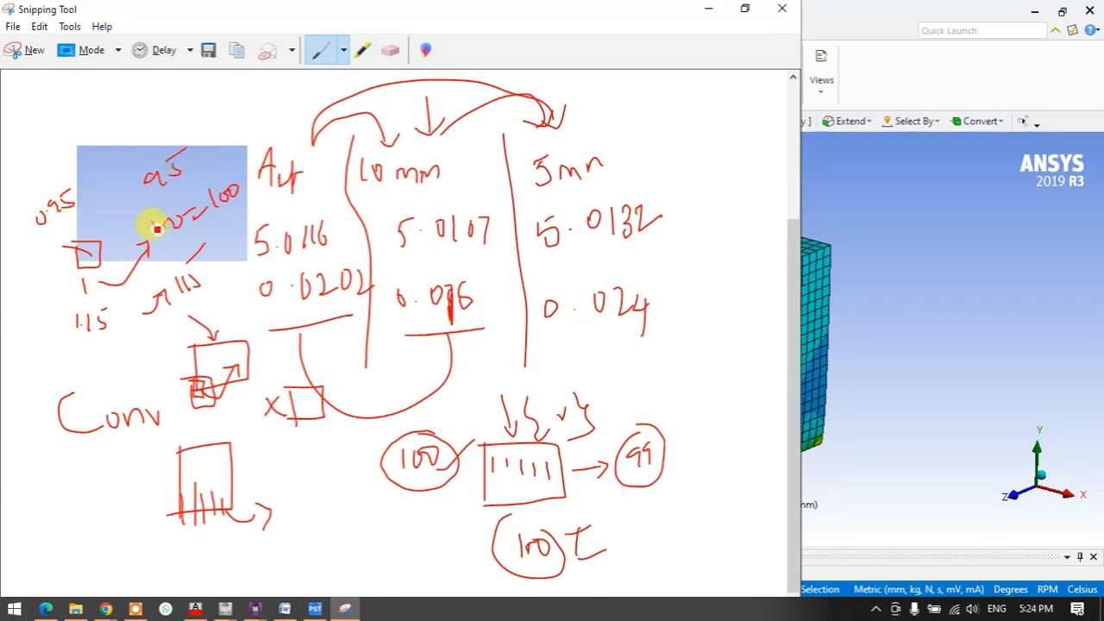
mouse_move(91, 152)
mouse_down()
mouse_move(94, 195)
mouse_move(113, 176)
mouse_move(111, 185)
mouse_up()
mouse_move(123, 148)
mouse_down()
mouse_move(128, 183)
mouse_move(128, 159)
mouse_up()
drag(89, 178, 117, 172)
drag(87, 249, 44, 253)
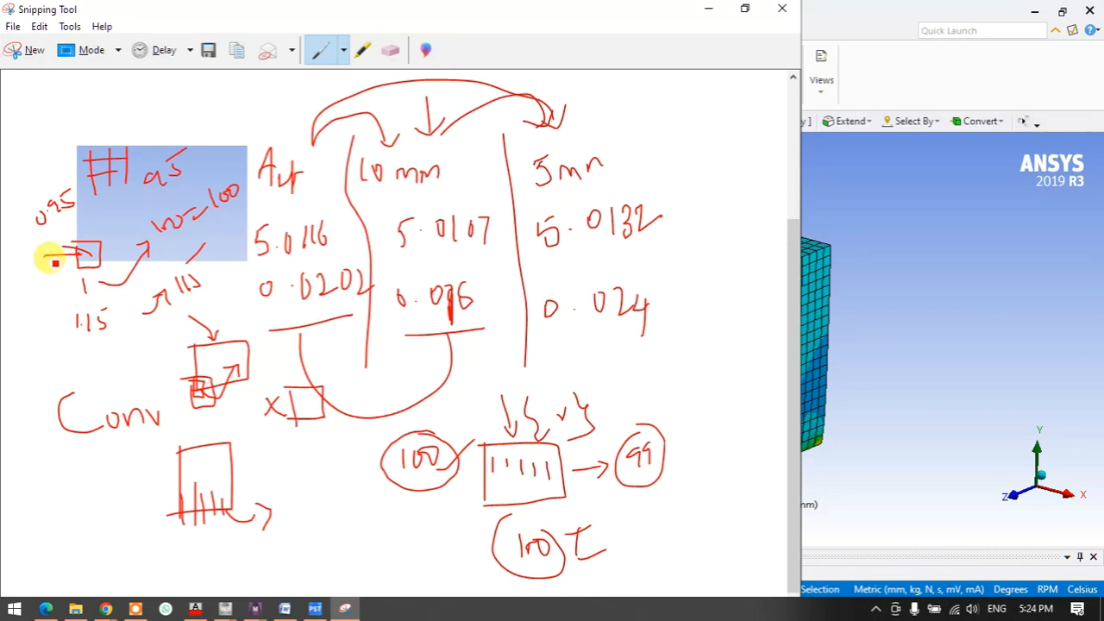
Switch to Mechanical and examine the 5 mm mesh and the Total Deformation result
click(709, 9)
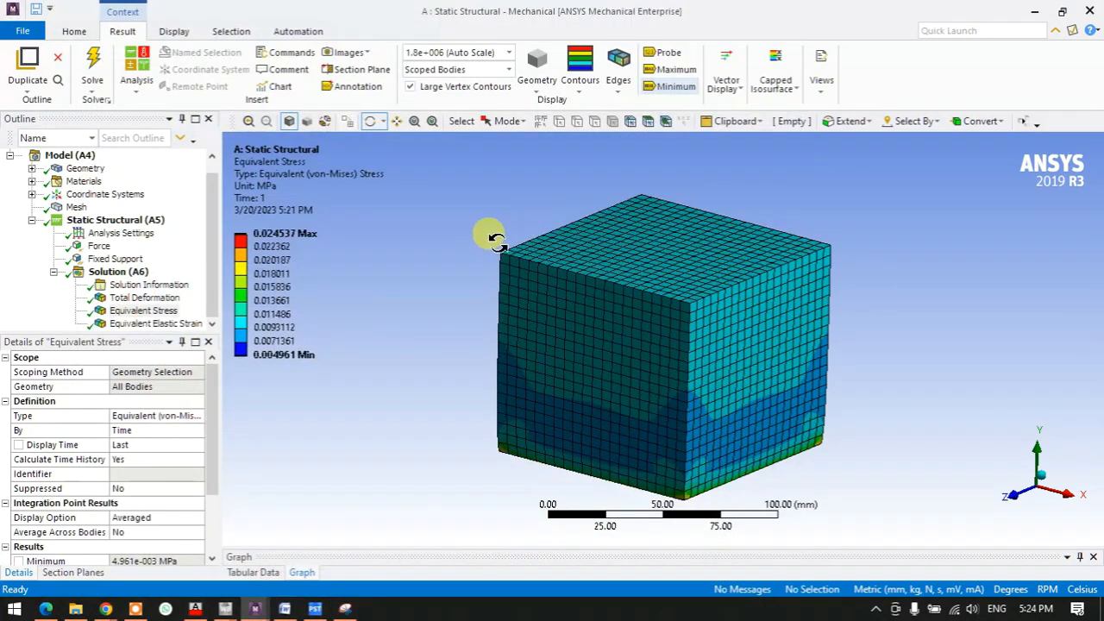
click(75, 208)
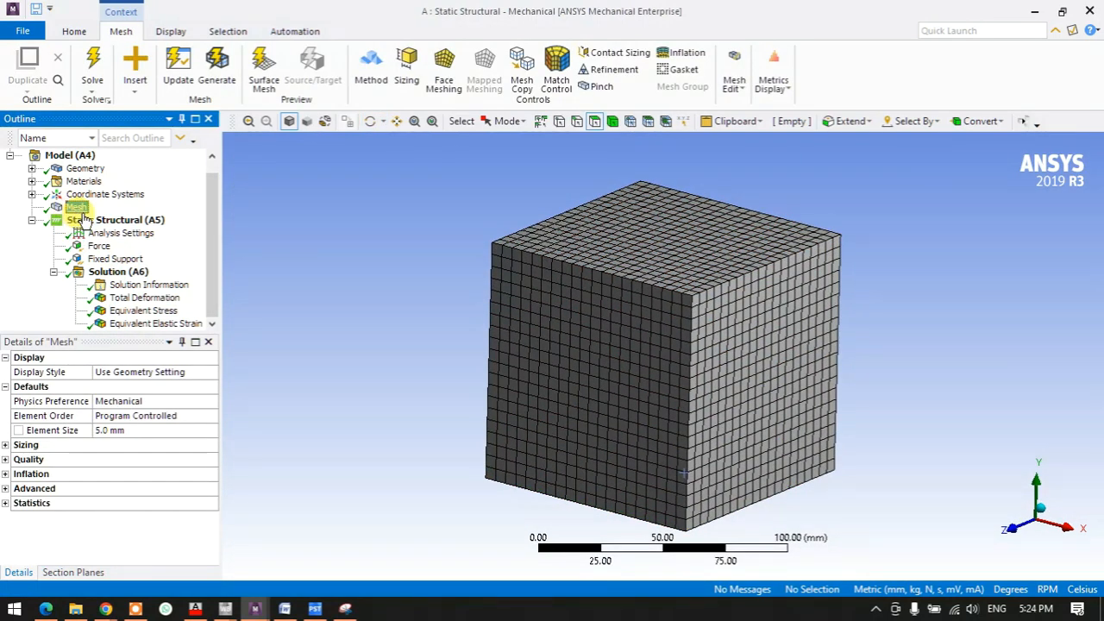
click(138, 298)
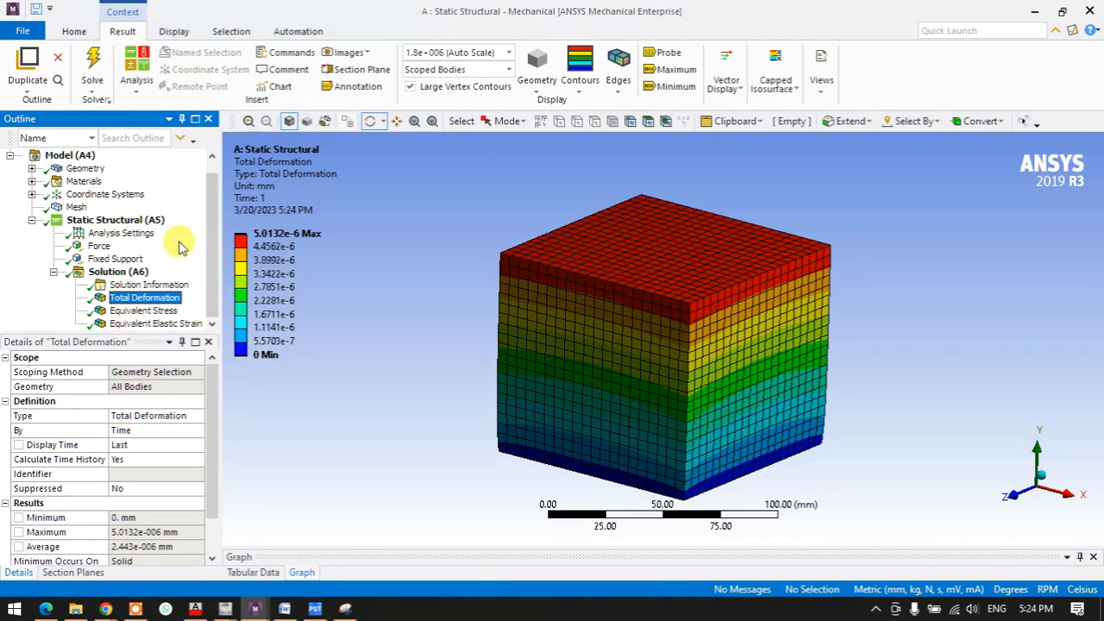
click(76, 208)
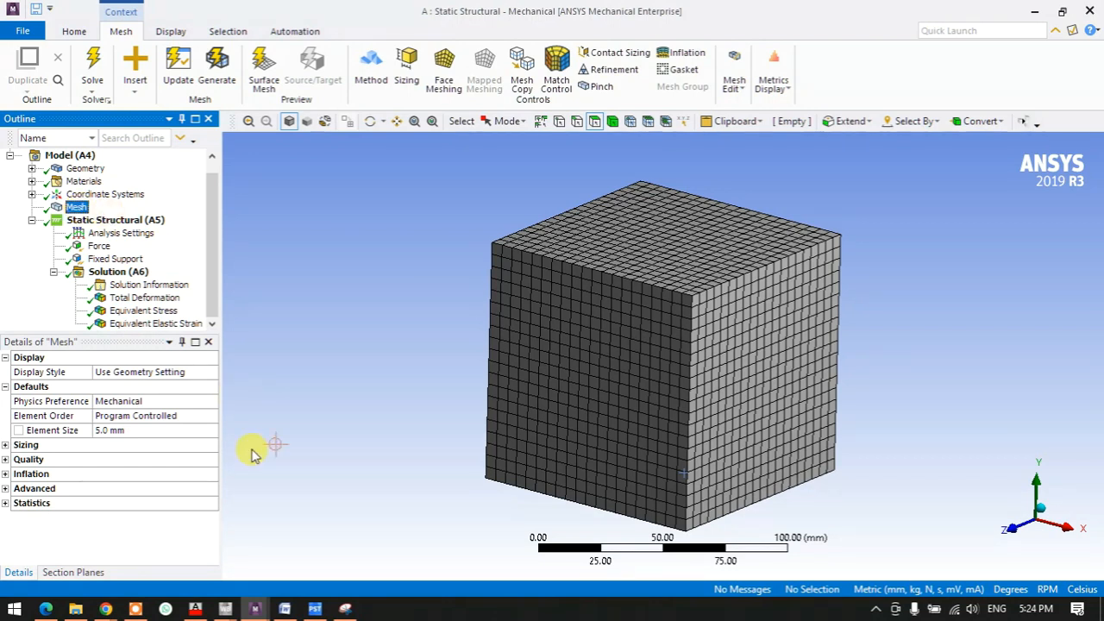
Return to the Snipping Tool sketch, tick the Aut, 10 mm and 5 mm columns, and write a circled 5 beside the table
click(345, 609)
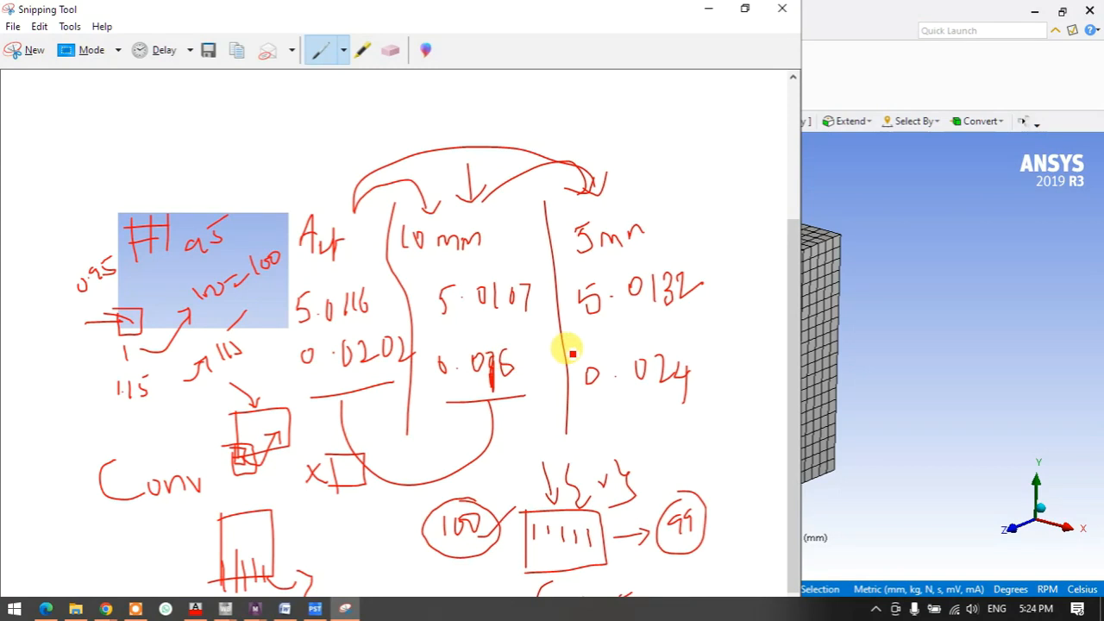
drag(328, 301, 343, 288)
drag(410, 214, 476, 180)
drag(560, 194, 610, 166)
mouse_move(719, 161)
mouse_down()
mouse_move(747, 146)
mouse_move(739, 135)
mouse_move(754, 116)
mouse_move(725, 184)
mouse_up()
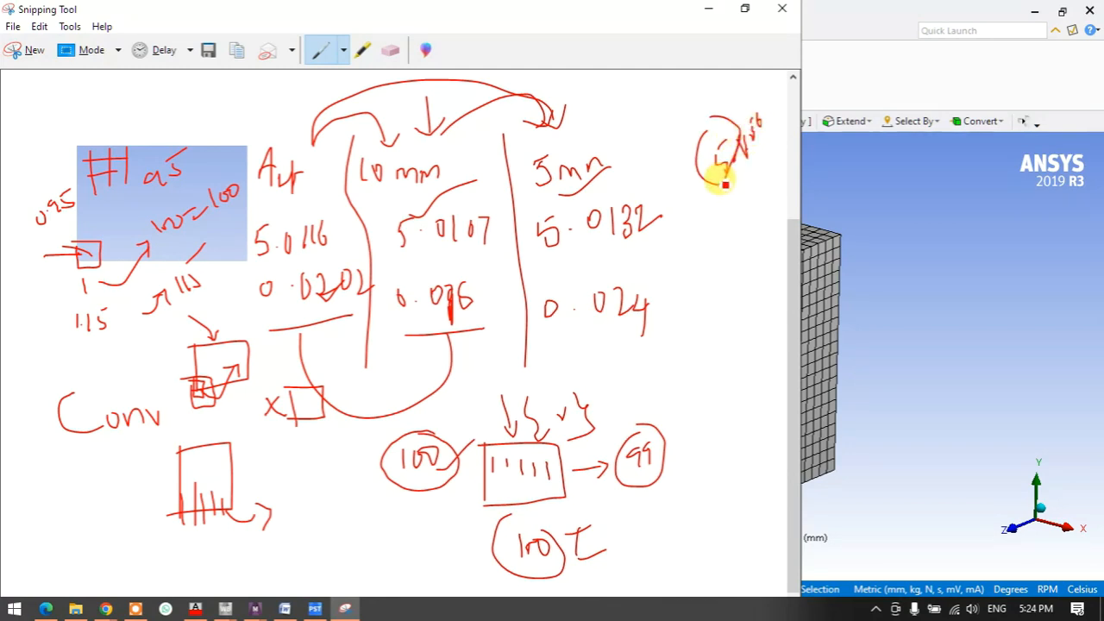
Encircle the first-row values 5.0116, 5.0107 and 5.0132, and add check marks at the circled 5 and the column headings
mouse_move(662, 258)
mouse_down()
mouse_move(246, 261)
mouse_move(444, 193)
mouse_move(661, 181)
mouse_move(646, 266)
mouse_up()
drag(720, 208, 742, 196)
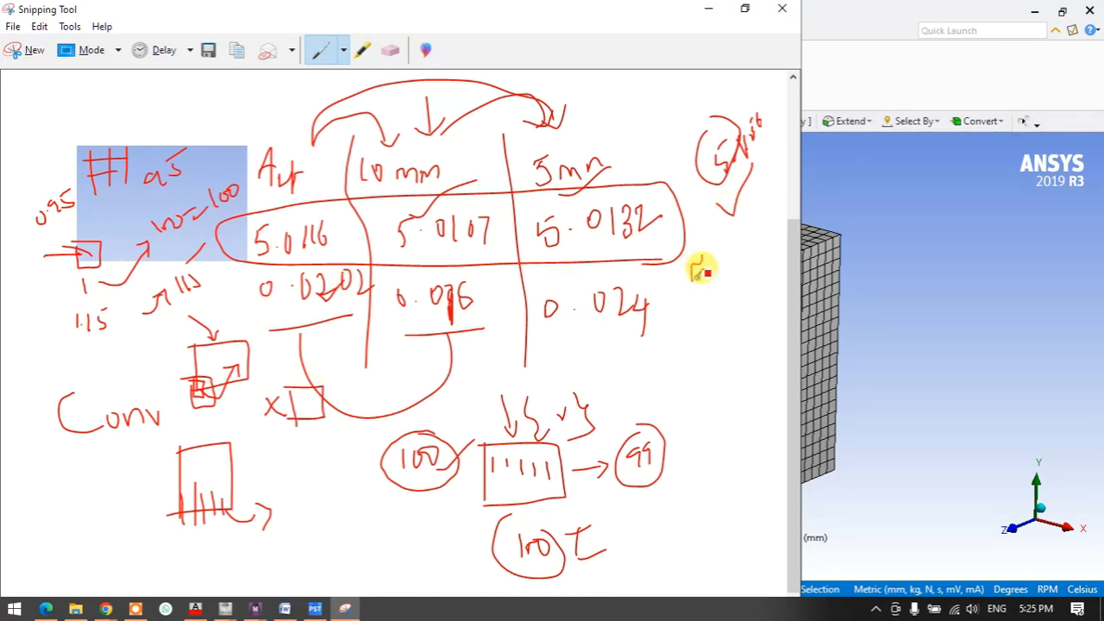
drag(418, 129, 458, 135)
drag(537, 138, 607, 118)
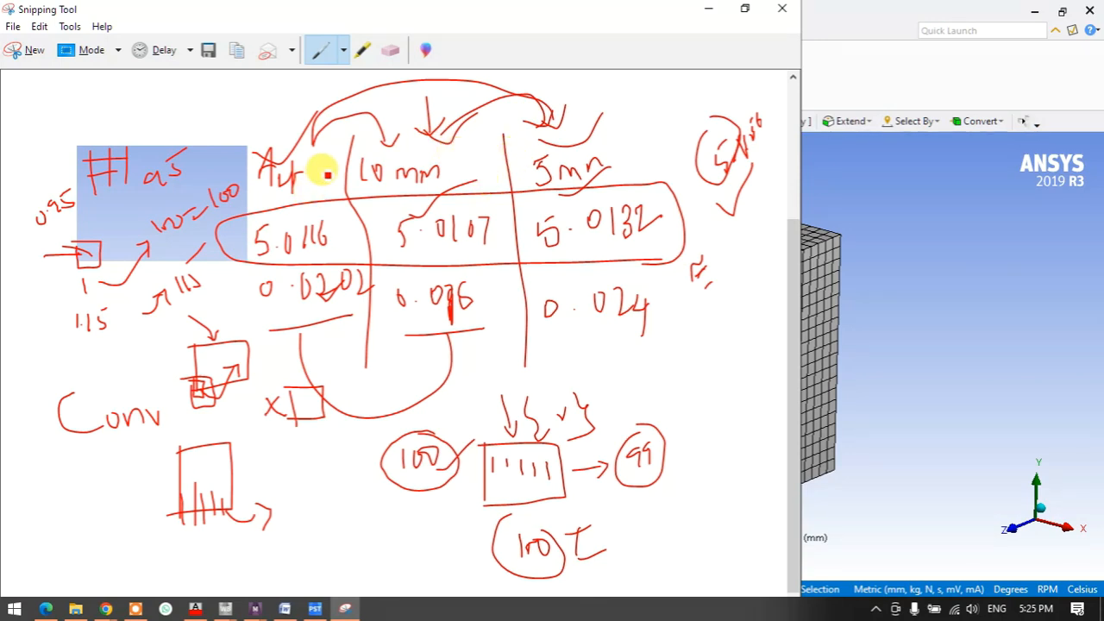
drag(595, 143, 637, 128)
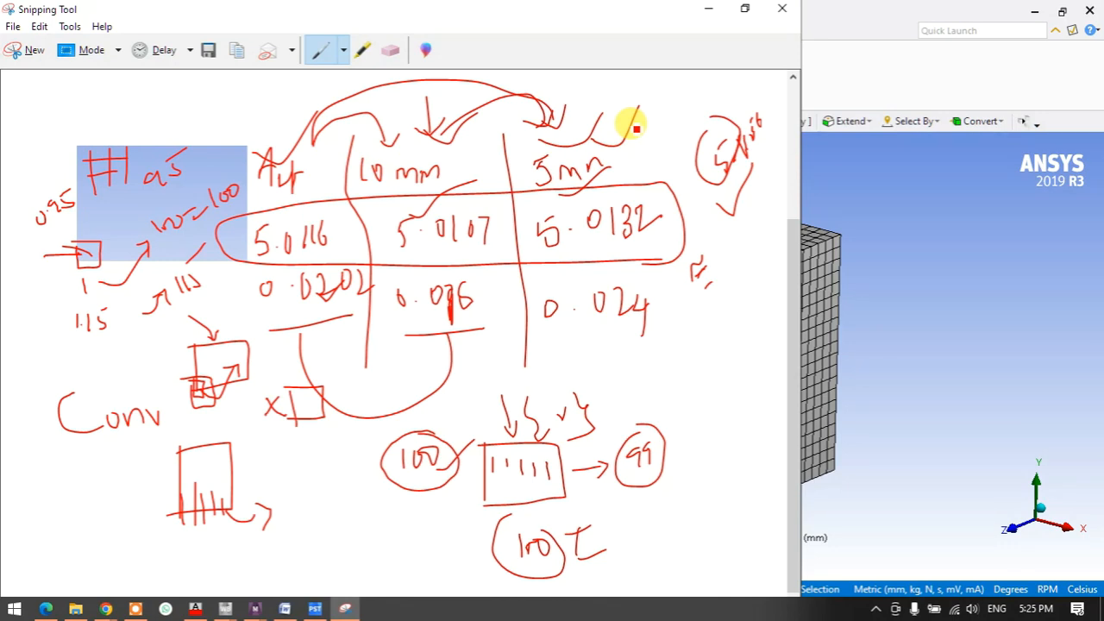
drag(607, 177, 640, 157)
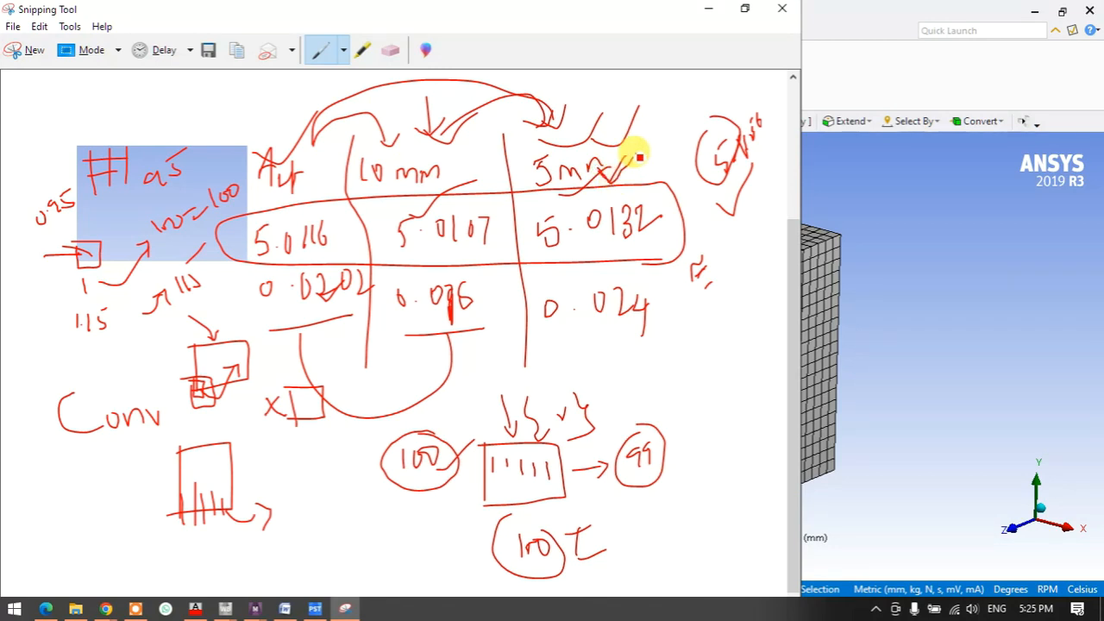
Sketch a box between two axes beside the table, nested boxes below "Conv", and two ticked boxes under 0.024
mouse_move(678, 331)
mouse_down()
mouse_move(679, 392)
mouse_move(727, 375)
mouse_up()
mouse_move(692, 328)
mouse_down()
mouse_move(691, 347)
mouse_move(716, 336)
mouse_move(697, 354)
mouse_up()
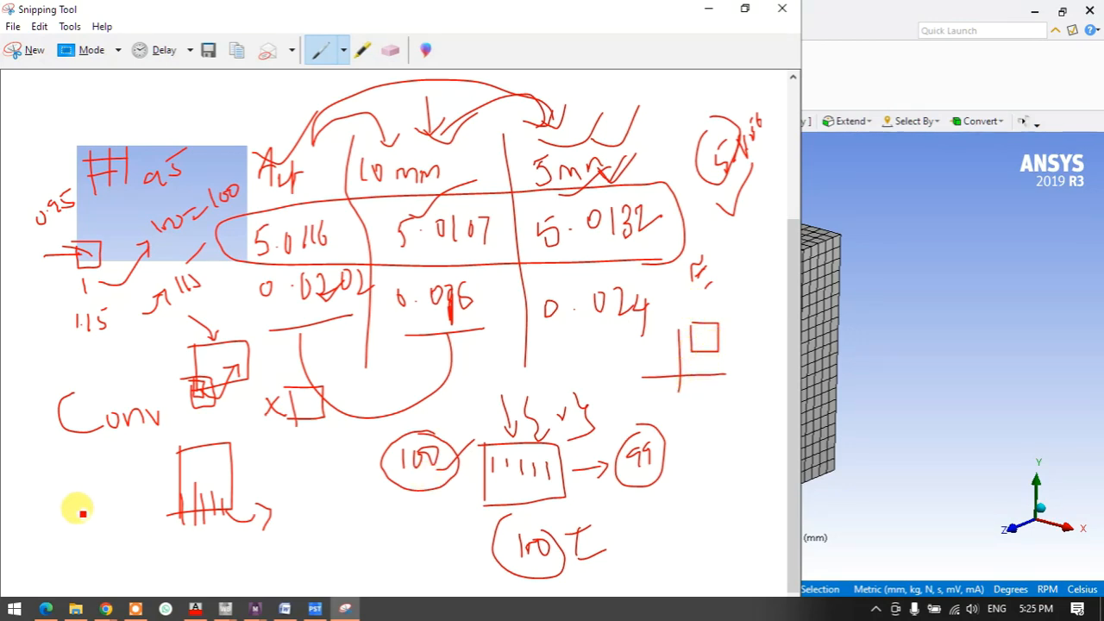
mouse_move(37, 474)
mouse_down()
mouse_move(104, 541)
mouse_move(50, 518)
mouse_move(75, 523)
mouse_move(42, 500)
mouse_move(71, 520)
mouse_move(105, 457)
mouse_move(153, 453)
mouse_move(113, 493)
mouse_up()
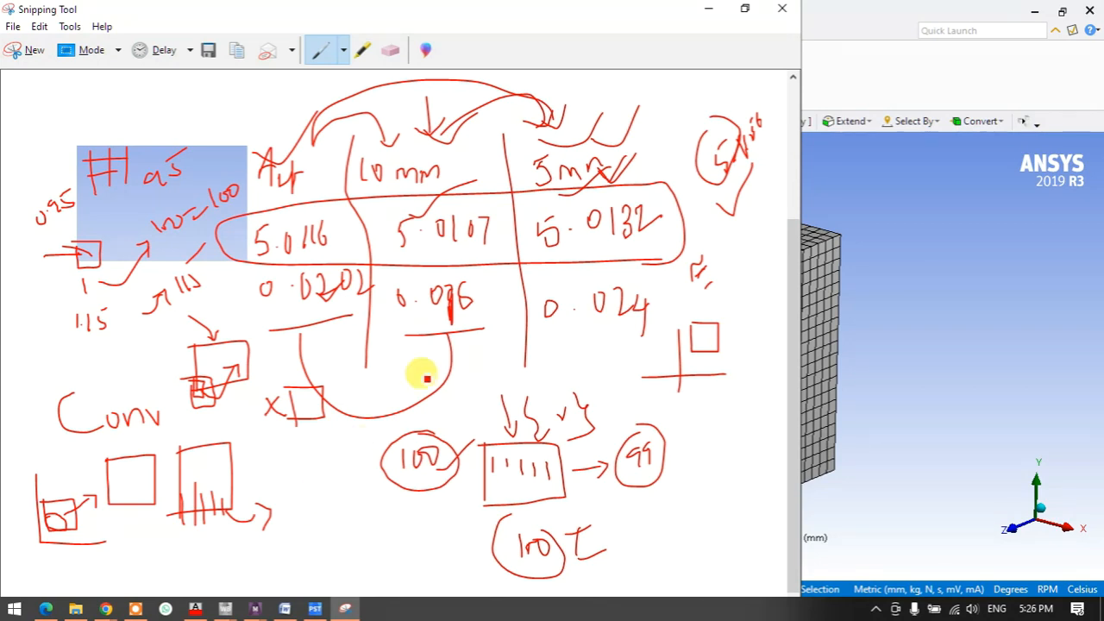
mouse_move(578, 326)
mouse_down()
mouse_move(582, 356)
mouse_move(593, 324)
mouse_move(602, 345)
mouse_up()
mouse_move(576, 348)
mouse_down()
mouse_move(602, 345)
mouse_move(621, 319)
mouse_up()
mouse_move(610, 362)
mouse_down()
mouse_move(601, 360)
mouse_move(613, 375)
mouse_move(657, 337)
mouse_up()
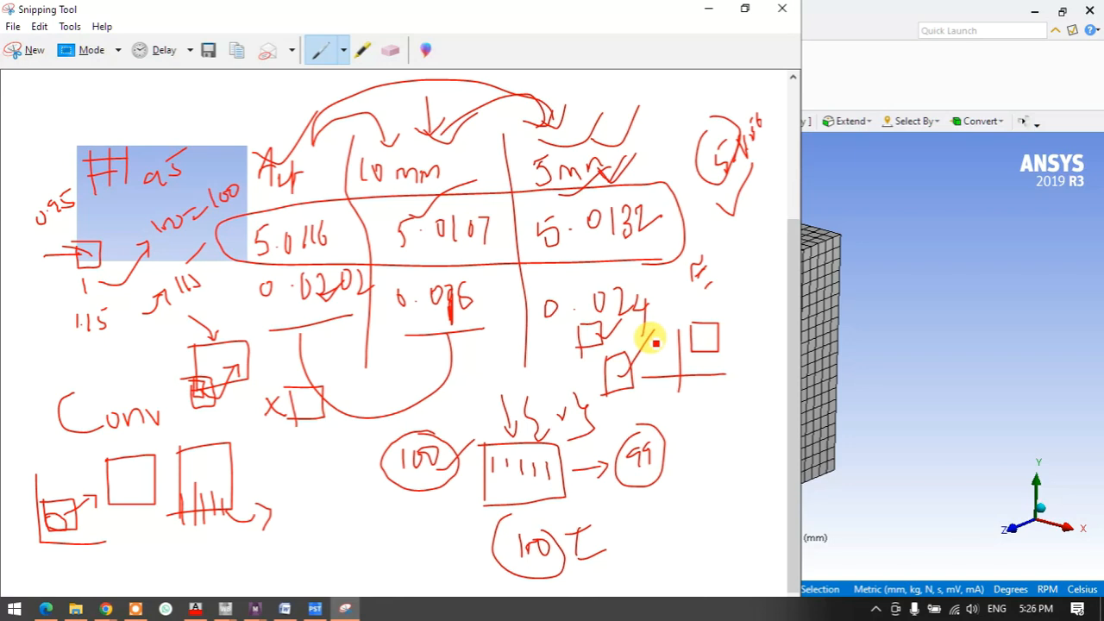
Switch to Mechanical and examine the mesh's Element Size setting
click(708, 9)
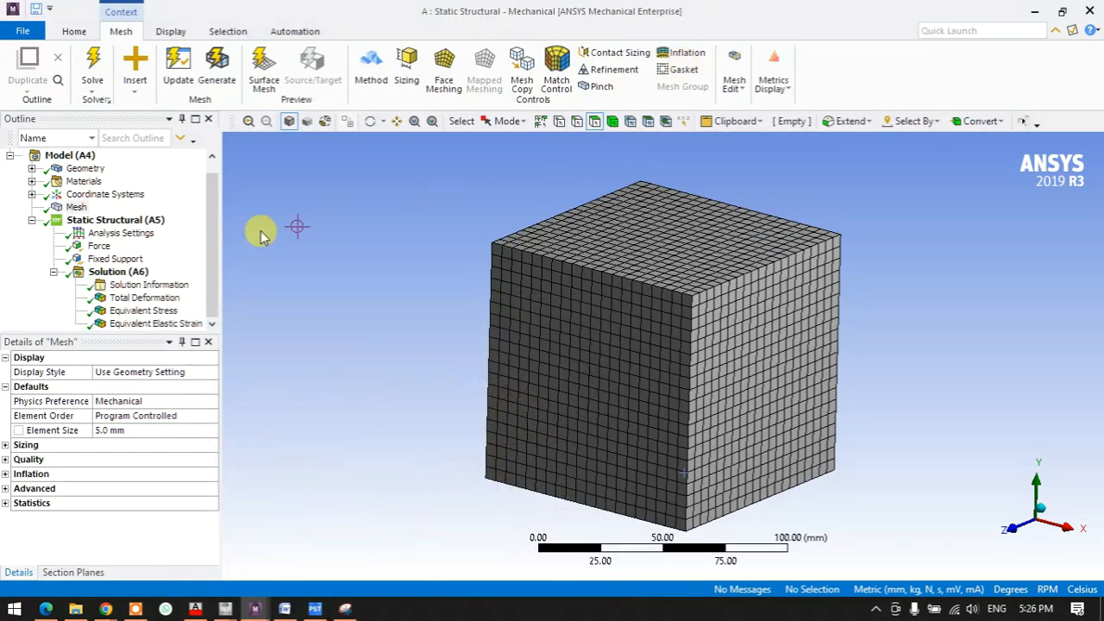
click(76, 207)
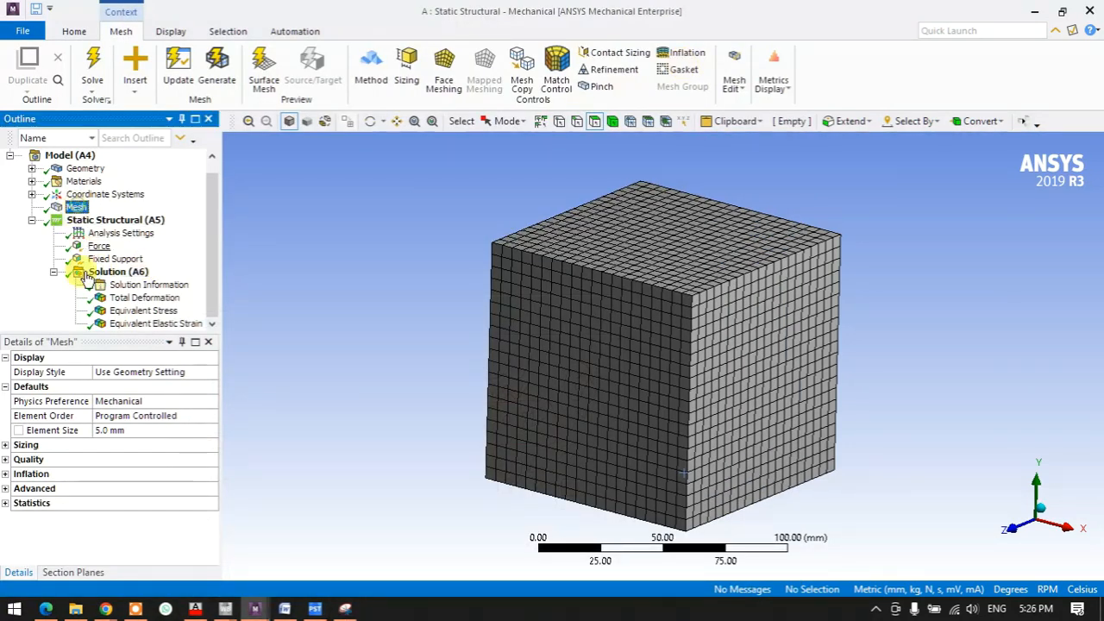
click(120, 433)
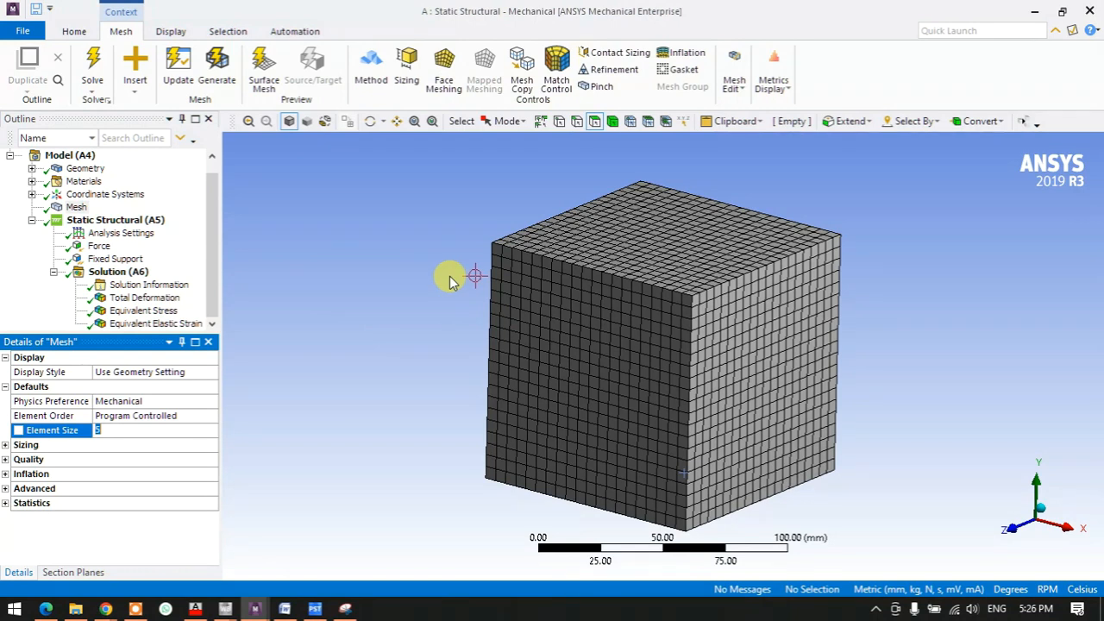
click(296, 363)
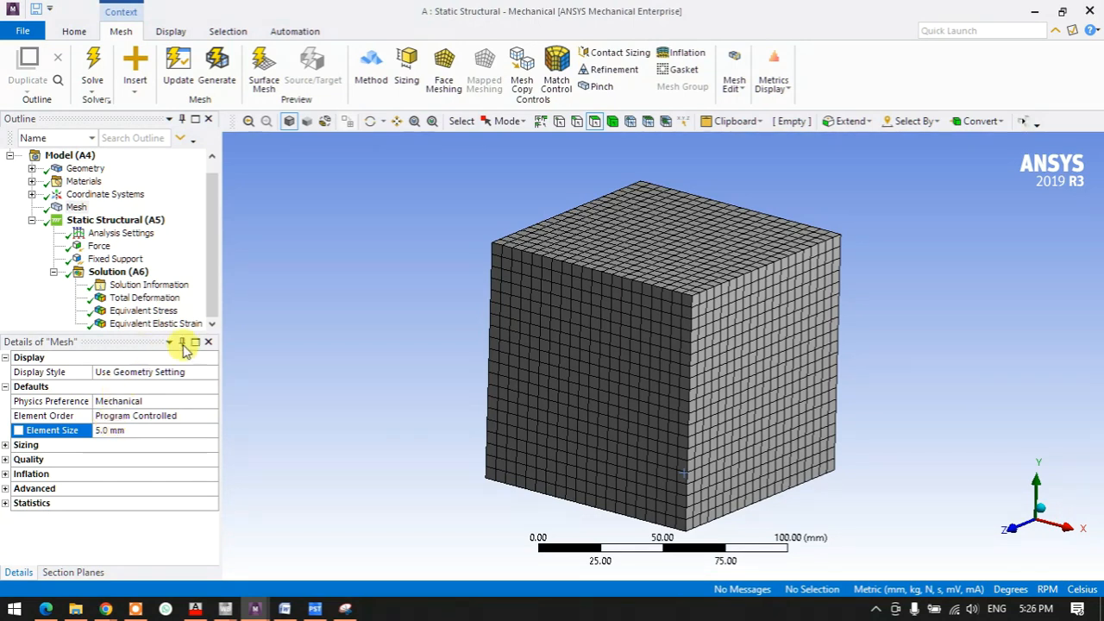
Return to the Snipping Tool and capture a new small snip of the blank background as a fresh, enlarged sketching canvas
click(345, 608)
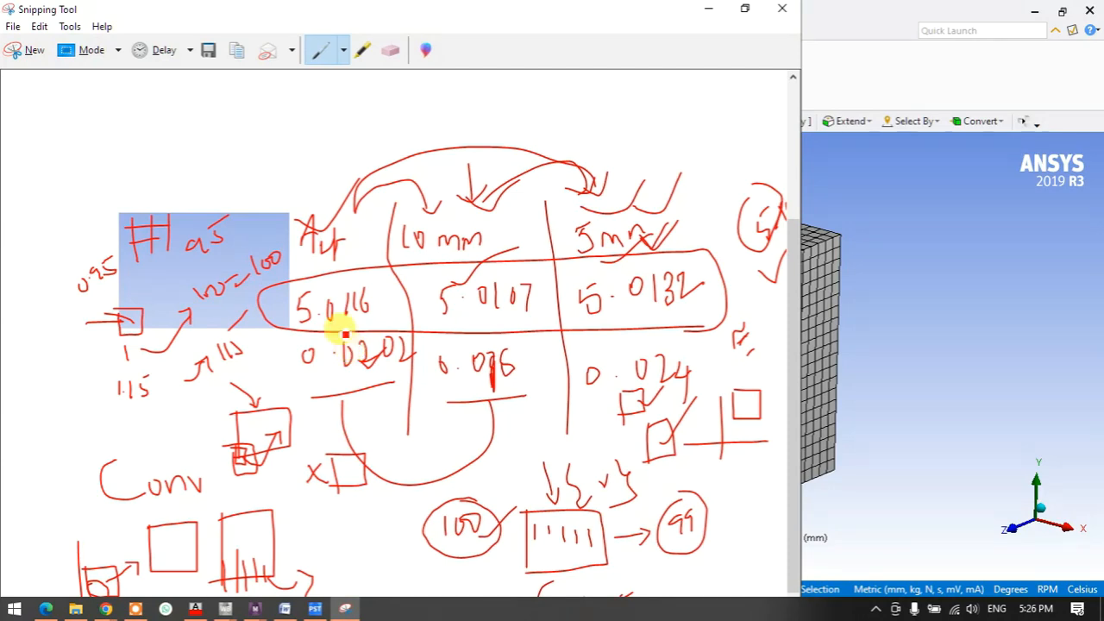
scroll(345, 335, up, 3)
click(20, 53)
drag(239, 163, 285, 180)
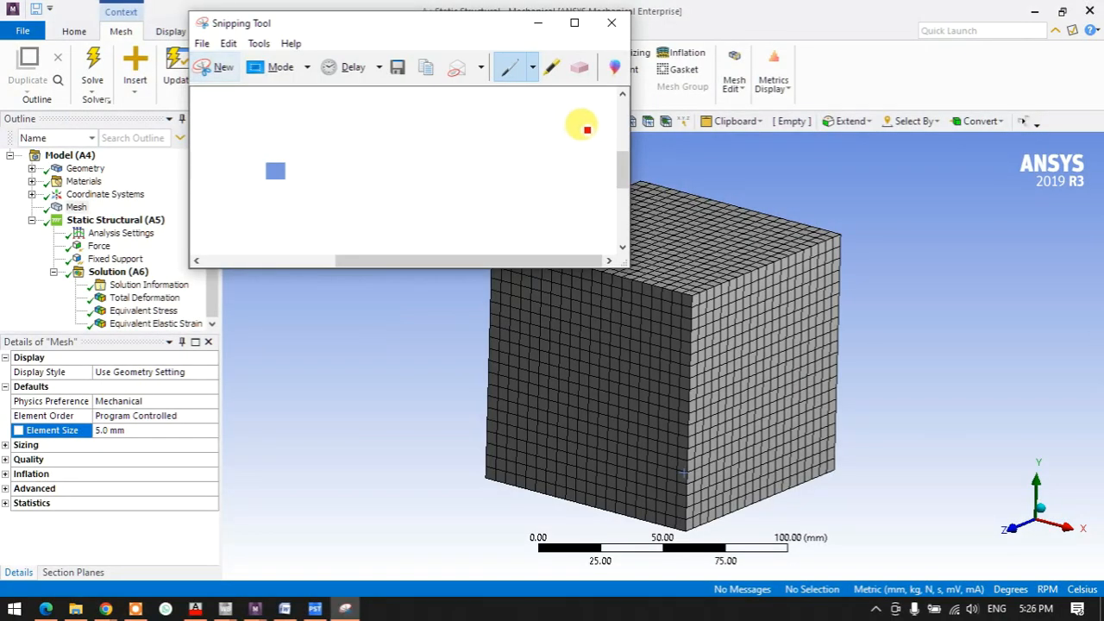
click(566, 24)
Handwrite the column headings L, H, E, F, δl, σ and ε in a row below the small snip
mouse_move(113, 180)
mouse_down()
mouse_move(116, 215)
mouse_move(207, 191)
mouse_up()
drag(207, 181, 208, 209)
mouse_move(276, 180)
mouse_down()
mouse_move(277, 211)
mouse_move(276, 196)
mouse_up()
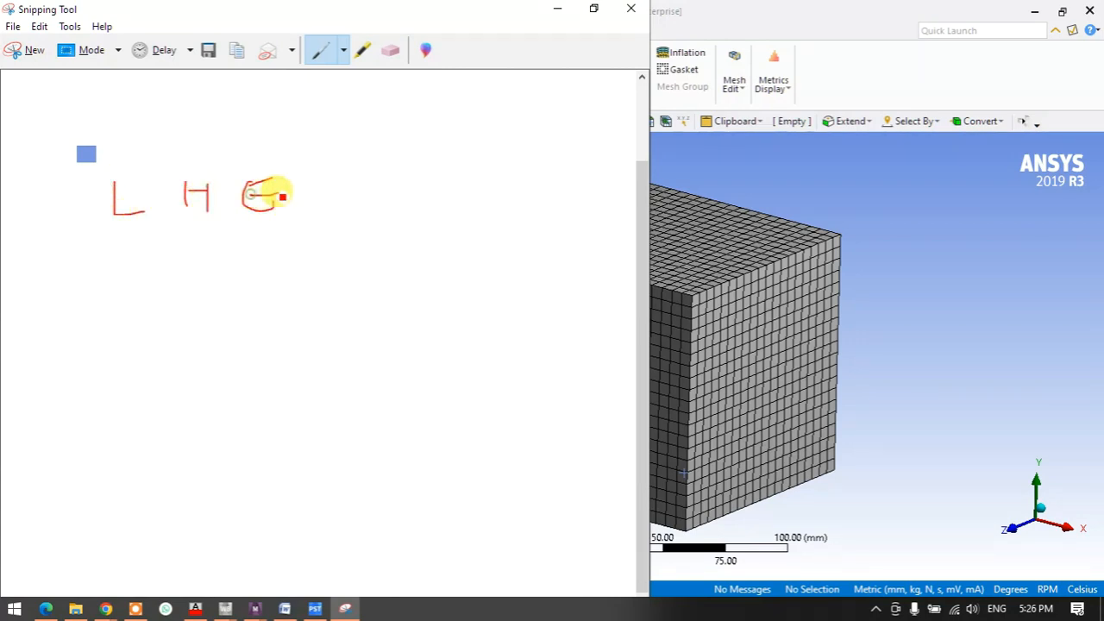
mouse_move(335, 178)
mouse_down()
mouse_move(336, 204)
mouse_move(349, 175)
mouse_move(420, 197)
mouse_up()
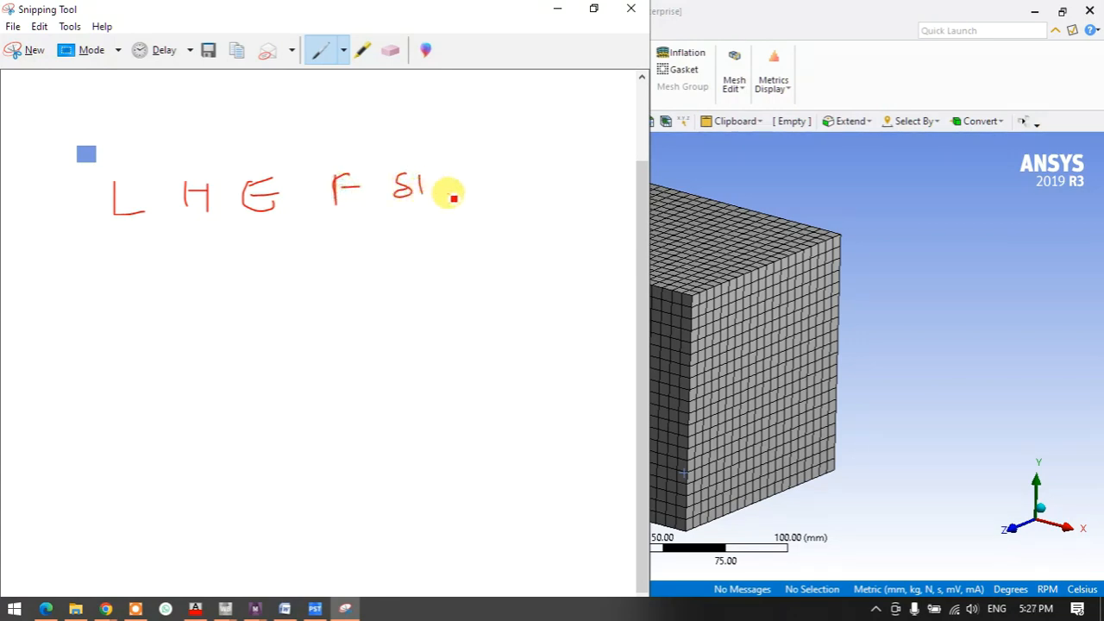
drag(493, 178, 494, 188)
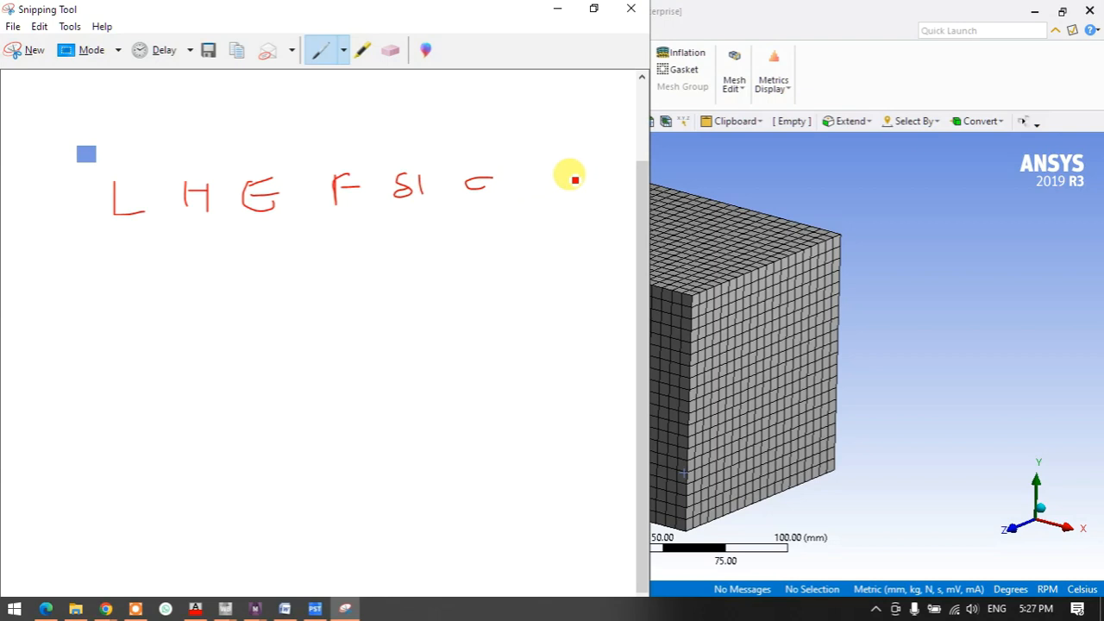
drag(561, 167, 562, 195)
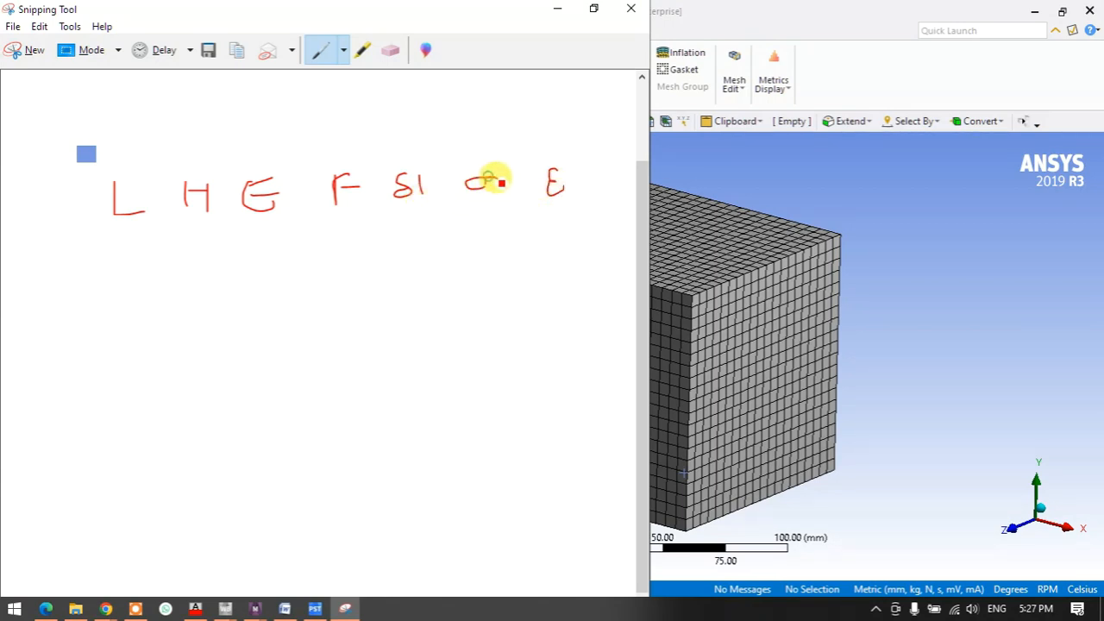
Write row C1 with 100 under L, H, E and F, and draw an arrow across the δl, σ and ε columns
drag(27, 245, 26, 262)
drag(37, 257, 42, 274)
mouse_move(118, 231)
mouse_down()
mouse_move(151, 251)
mouse_move(277, 248)
mouse_up()
mouse_move(336, 230)
mouse_down()
mouse_move(340, 248)
mouse_move(556, 230)
mouse_move(565, 242)
mouse_up()
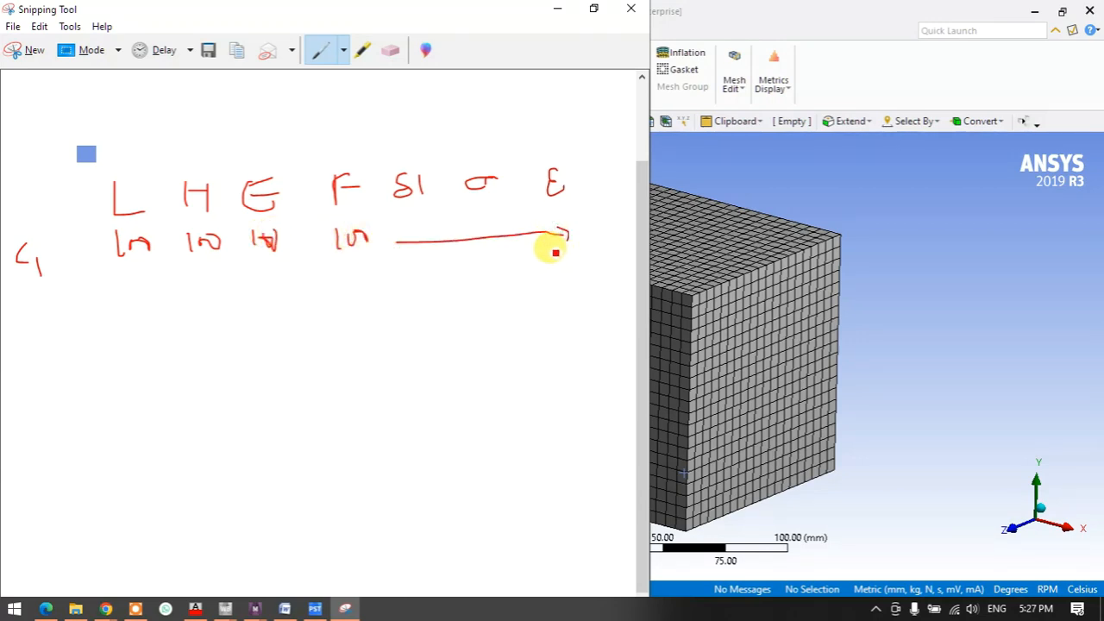
Add row C2 with 101 under L overwritten as 110, an arrow across the result columns and an exclamation mark
mouse_move(19, 291)
mouse_down()
mouse_move(25, 315)
mouse_move(54, 326)
mouse_up()
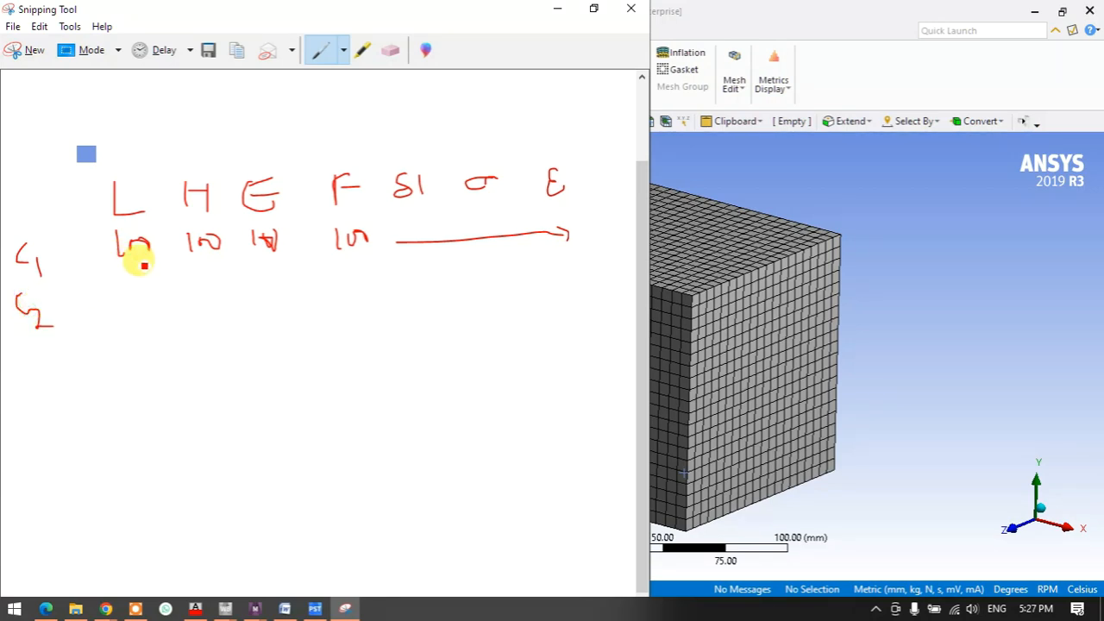
mouse_move(110, 289)
mouse_down()
mouse_move(112, 311)
mouse_move(121, 292)
mouse_move(142, 305)
mouse_up()
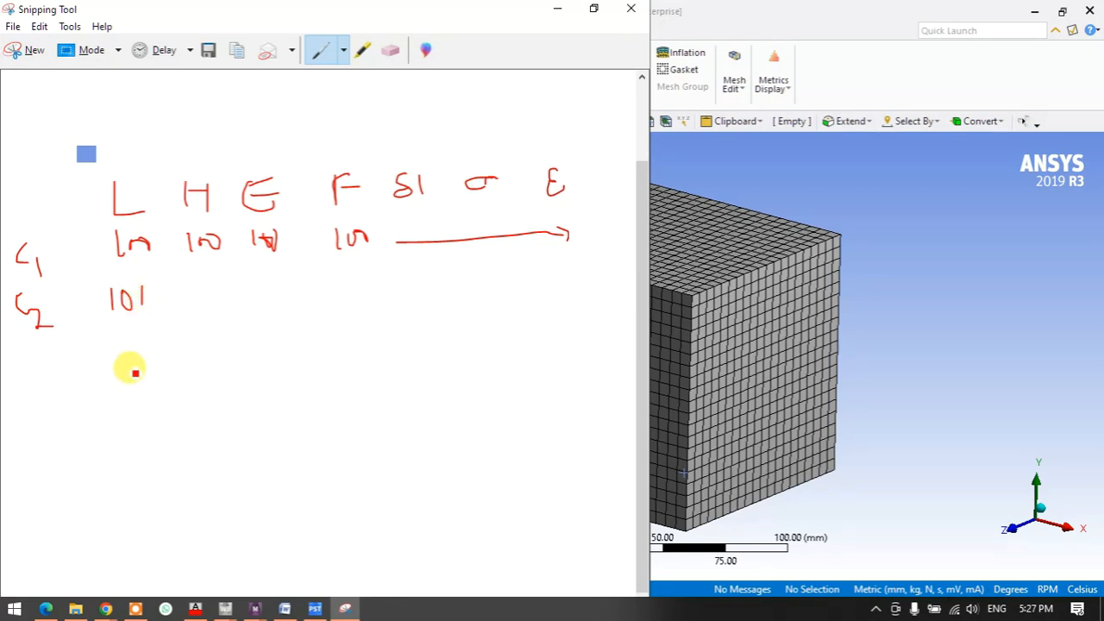
mouse_move(403, 289)
mouse_down()
mouse_move(567, 276)
mouse_move(557, 279)
mouse_up()
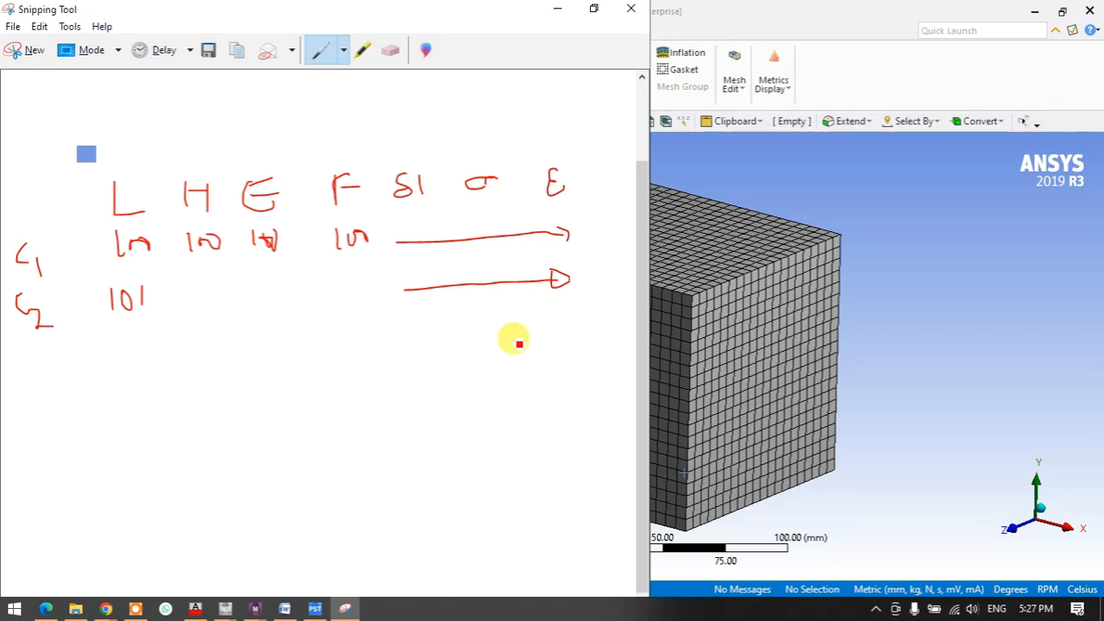
drag(595, 257, 596, 273)
click(595, 287)
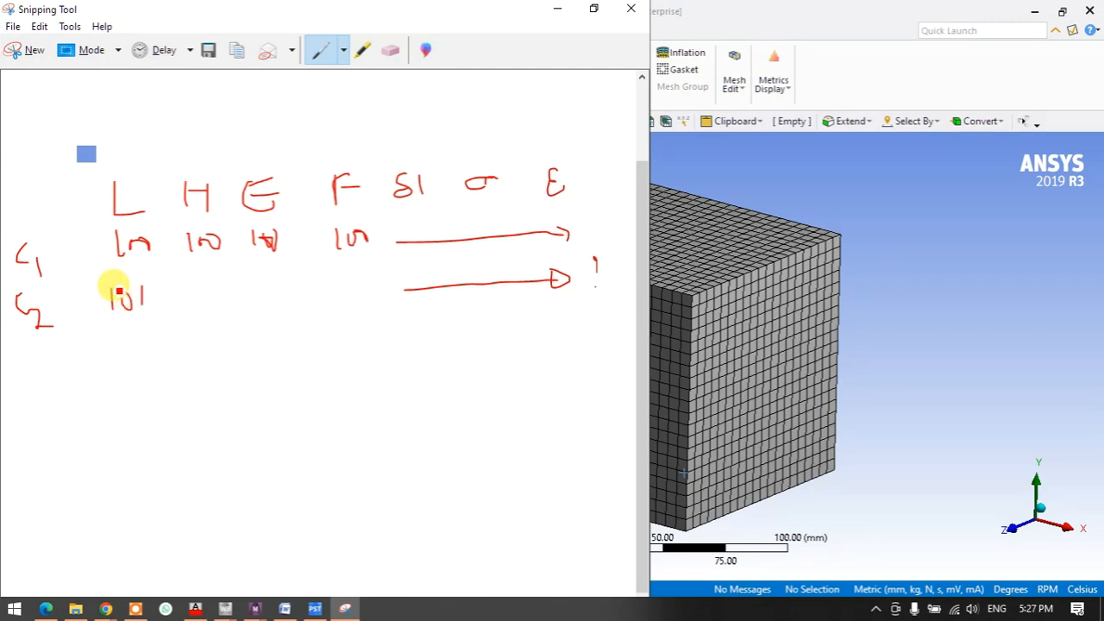
mouse_move(114, 299)
mouse_down()
mouse_move(111, 288)
mouse_move(140, 302)
mouse_up()
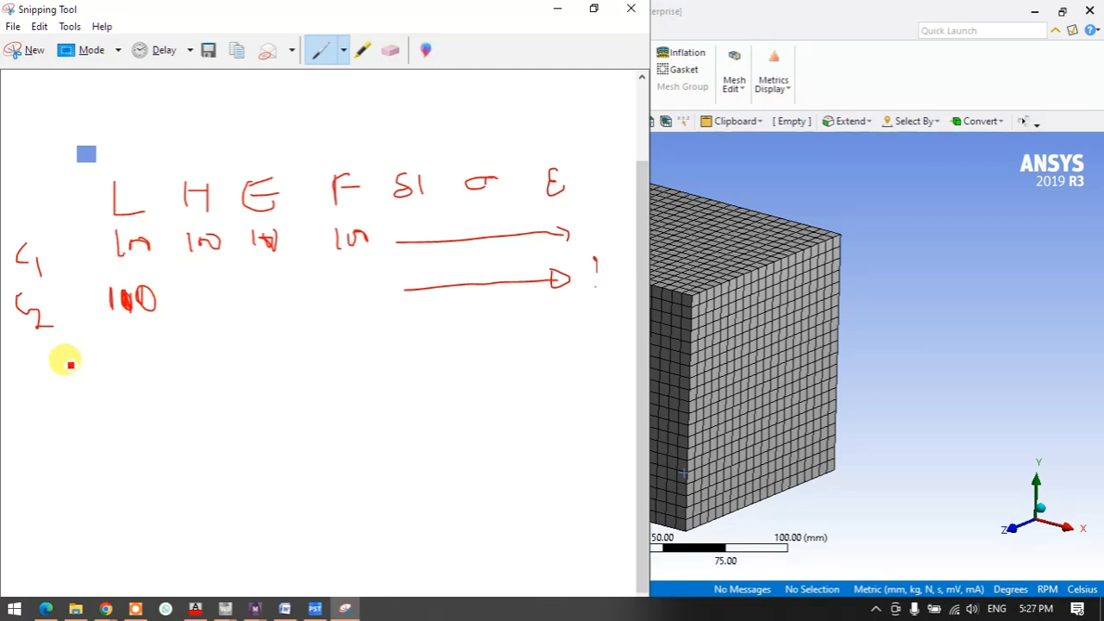
Add rows C3, C4 and C5 with 110 under H, E and F respectively, and draw an arrow across the result columns for each
drag(31, 354, 38, 391)
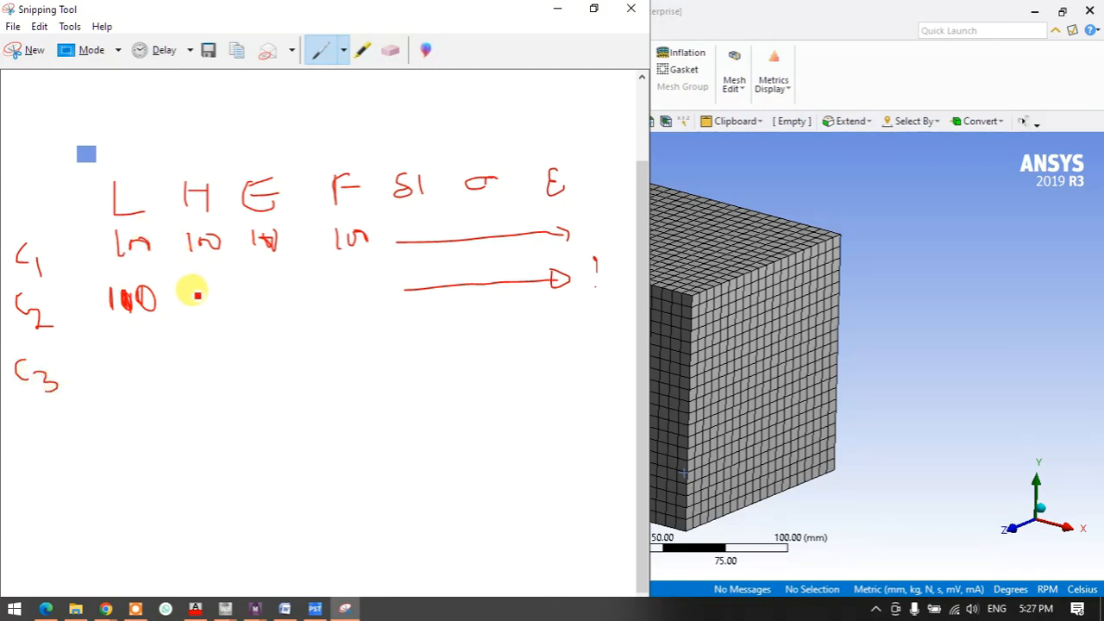
mouse_move(204, 349)
mouse_down()
mouse_move(217, 364)
mouse_move(230, 345)
mouse_up()
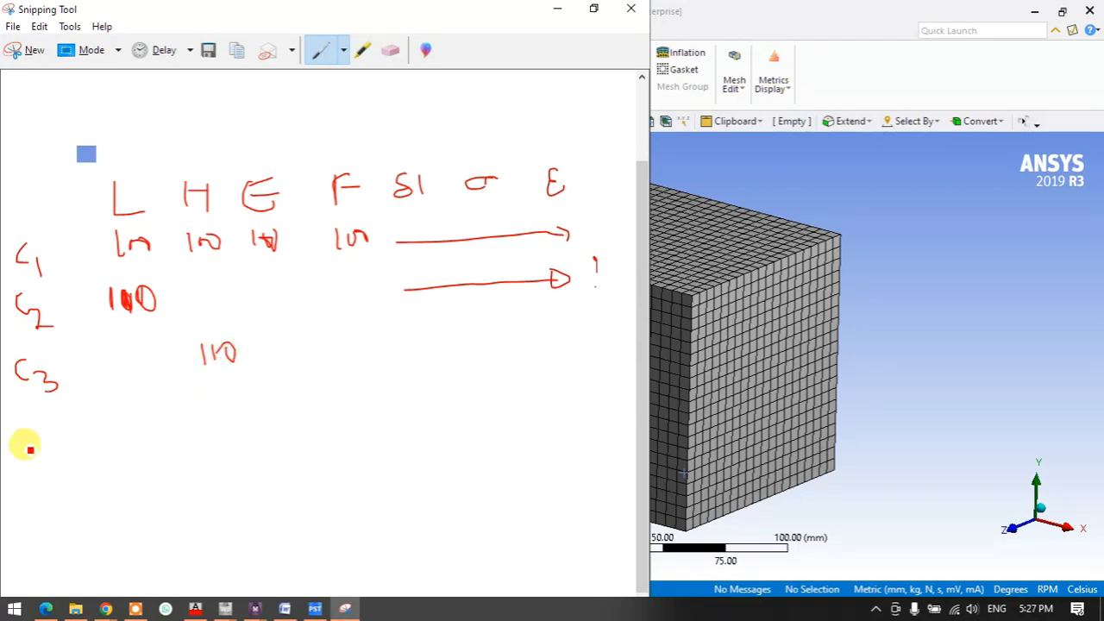
drag(32, 412, 55, 446)
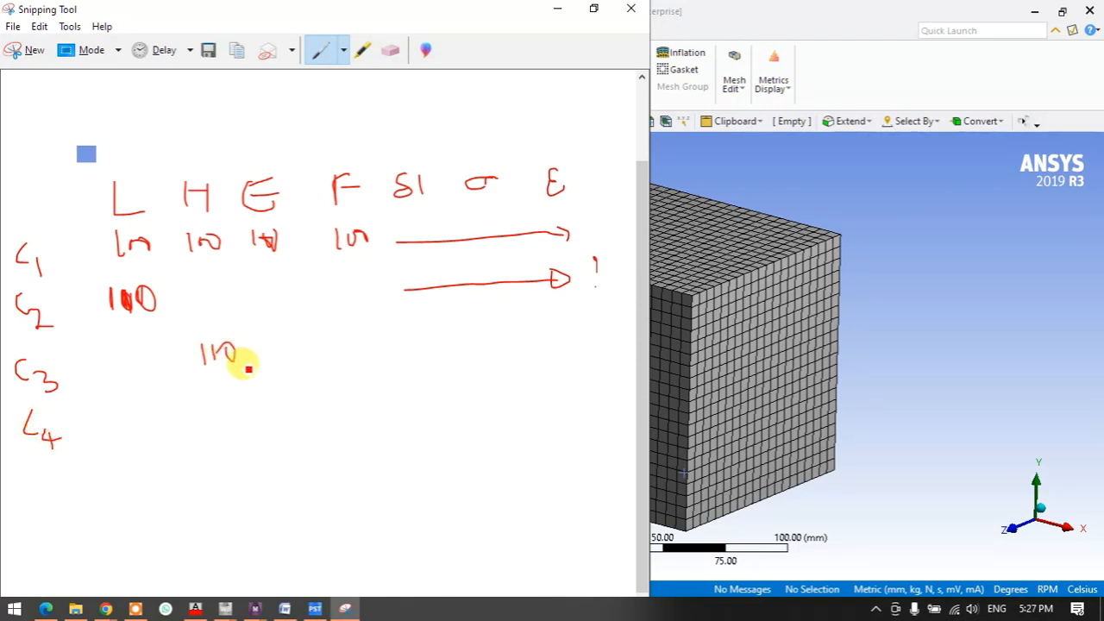
mouse_move(276, 387)
mouse_down()
mouse_move(289, 409)
mouse_move(307, 391)
mouse_up()
mouse_move(423, 328)
mouse_down()
mouse_move(558, 320)
mouse_move(555, 337)
mouse_up()
drag(450, 380, 569, 360)
mouse_move(27, 472)
mouse_down()
mouse_move(33, 498)
mouse_move(57, 480)
mouse_up()
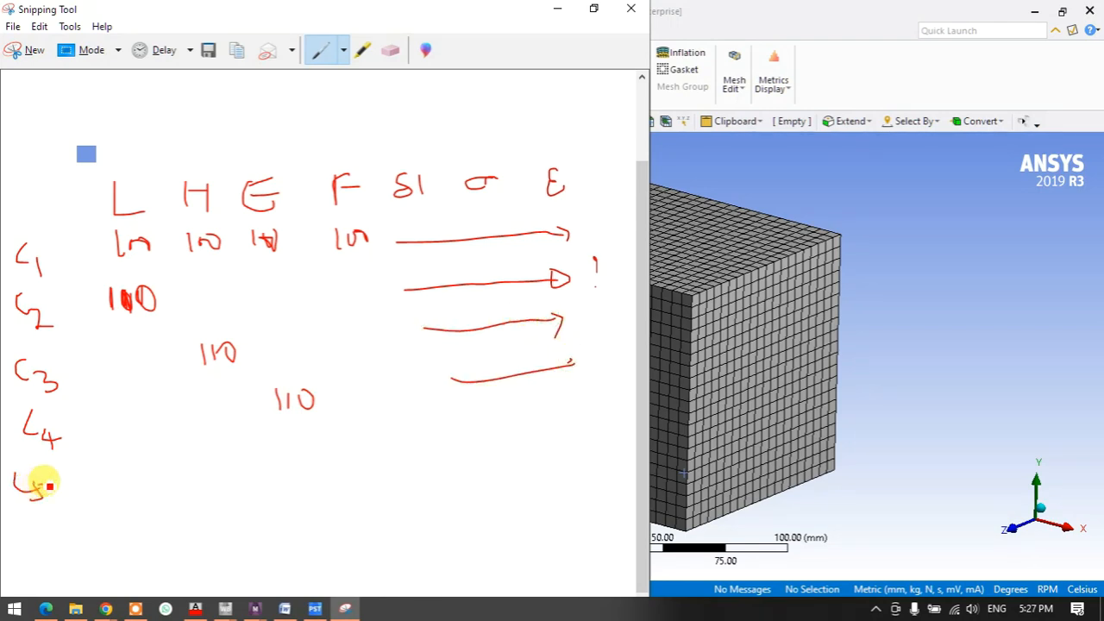
mouse_move(363, 447)
mouse_down()
mouse_move(374, 471)
mouse_move(392, 448)
mouse_move(581, 434)
mouse_move(566, 458)
mouse_up()
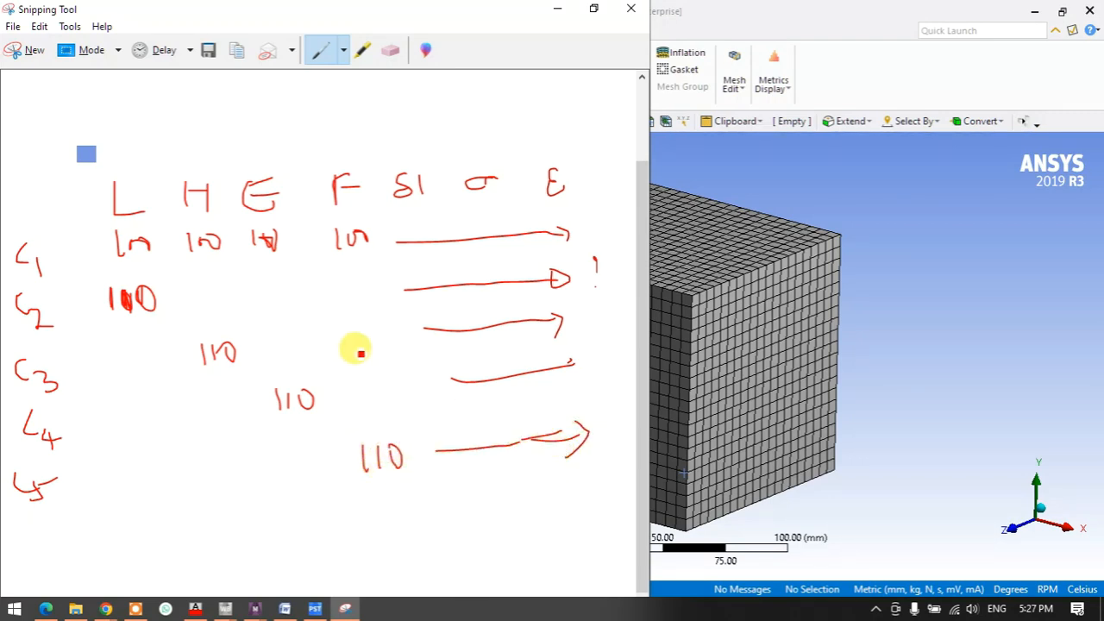
Write the formula δl = Fl/(AE) = Fl/(L×H×E) above the table
scroll(355, 351, up, 2)
mouse_move(152, 136)
mouse_down()
mouse_move(158, 168)
mouse_move(207, 162)
mouse_up()
mouse_move(214, 117)
mouse_down()
mouse_move(213, 138)
mouse_move(235, 114)
mouse_up()
mouse_move(213, 133)
mouse_down()
mouse_move(262, 145)
mouse_move(223, 189)
mouse_up()
mouse_move(232, 168)
mouse_down()
mouse_move(237, 190)
mouse_move(246, 181)
mouse_up()
mouse_move(251, 170)
mouse_down()
mouse_move(266, 186)
mouse_move(270, 158)
mouse_move(266, 175)
mouse_move(308, 152)
mouse_up()
mouse_move(349, 97)
mouse_down()
mouse_move(348, 125)
mouse_move(366, 93)
mouse_move(367, 119)
mouse_up()
mouse_move(388, 91)
mouse_down()
mouse_move(386, 119)
mouse_move(402, 116)
mouse_move(334, 136)
mouse_move(367, 167)
mouse_up()
drag(367, 154, 356, 168)
mouse_move(378, 145)
mouse_down()
mouse_move(378, 166)
mouse_move(396, 156)
mouse_up()
mouse_move(395, 143)
mouse_down()
mouse_move(397, 163)
mouse_move(435, 157)
mouse_up()
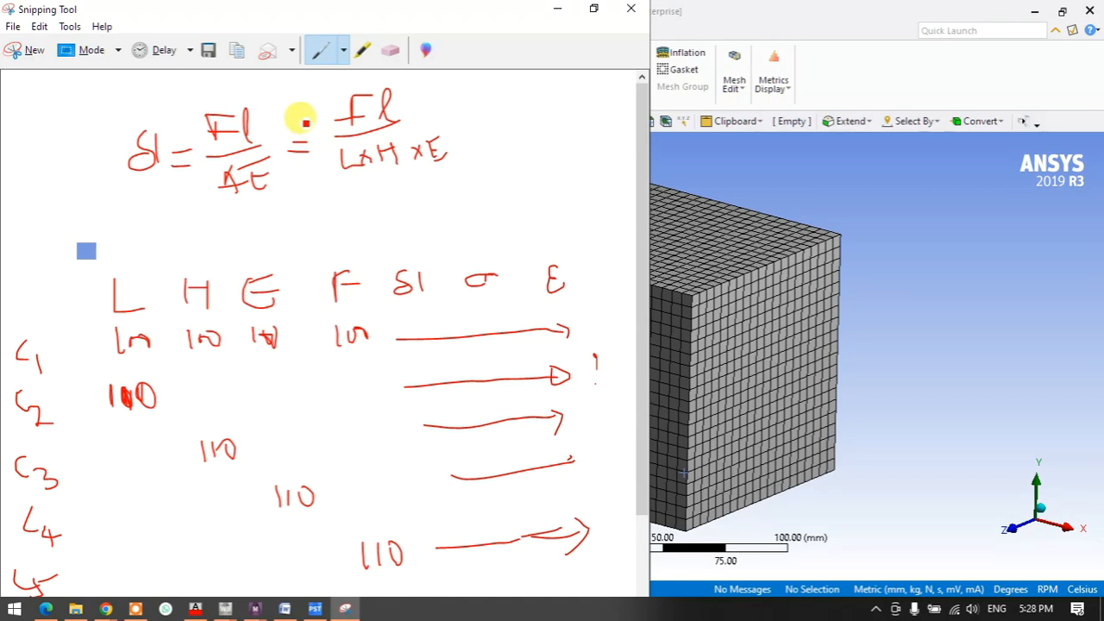
Tick F, l, L and H in the expanded formula, and tick and underline δl
mouse_move(328, 101)
mouse_down()
mouse_move(354, 77)
mouse_move(415, 87)
mouse_up()
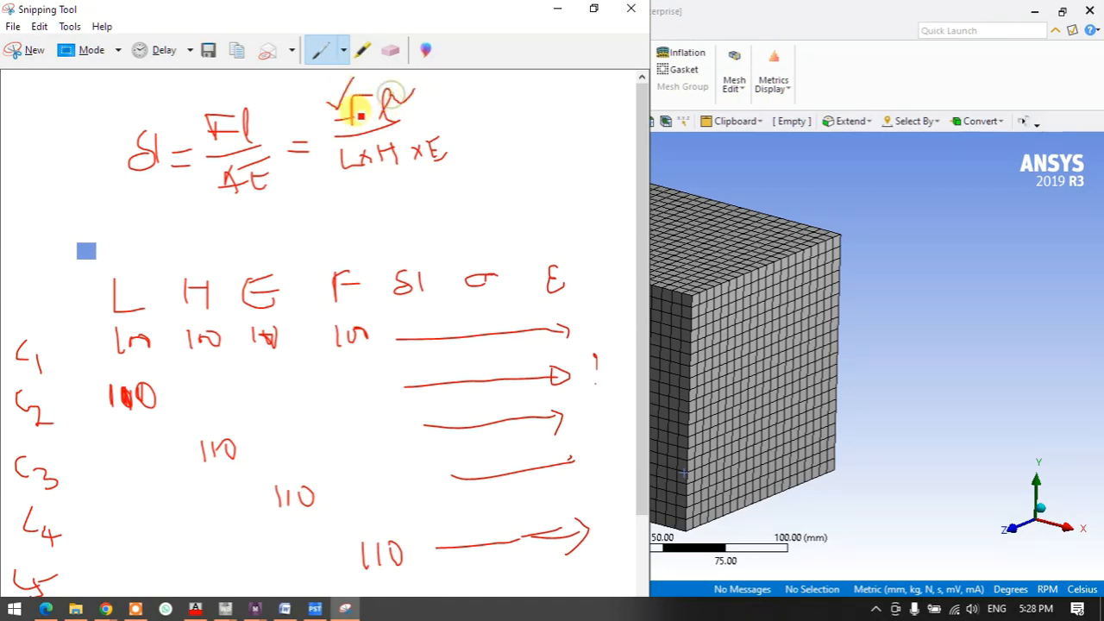
drag(323, 101, 350, 80)
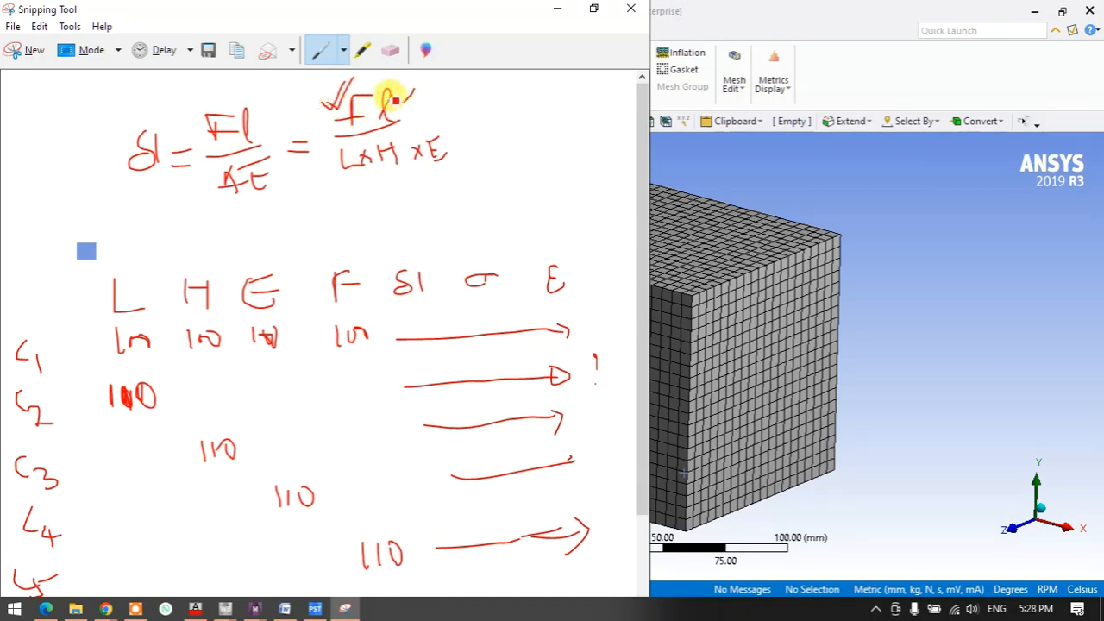
mouse_move(322, 173)
mouse_down()
mouse_move(345, 152)
mouse_move(400, 172)
mouse_up()
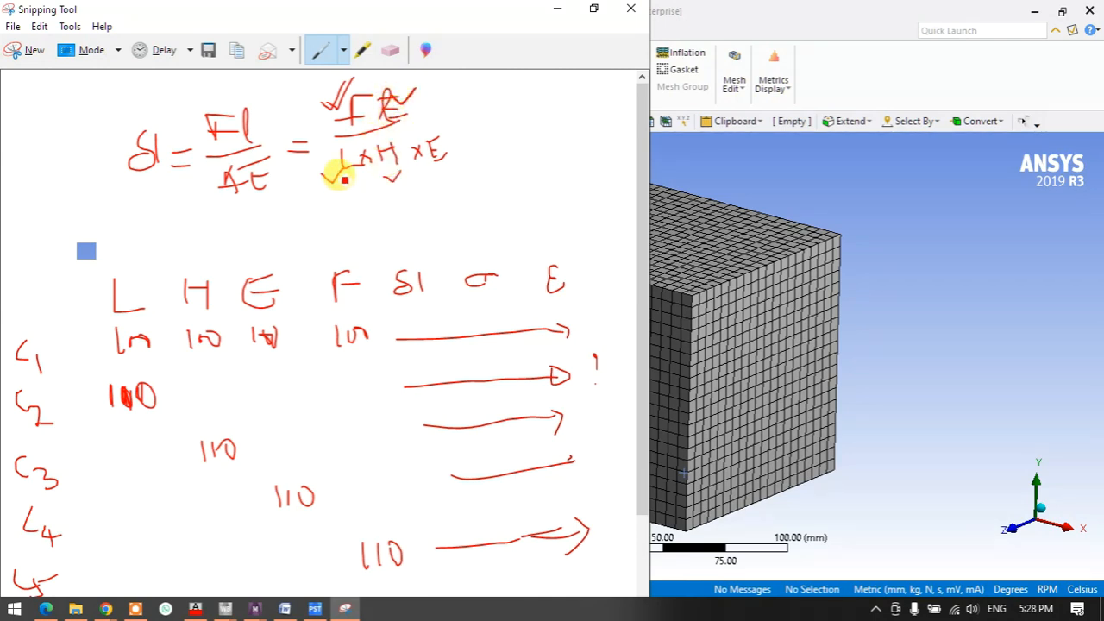
mouse_move(333, 183)
mouse_down()
mouse_move(346, 164)
mouse_move(402, 177)
mouse_up()
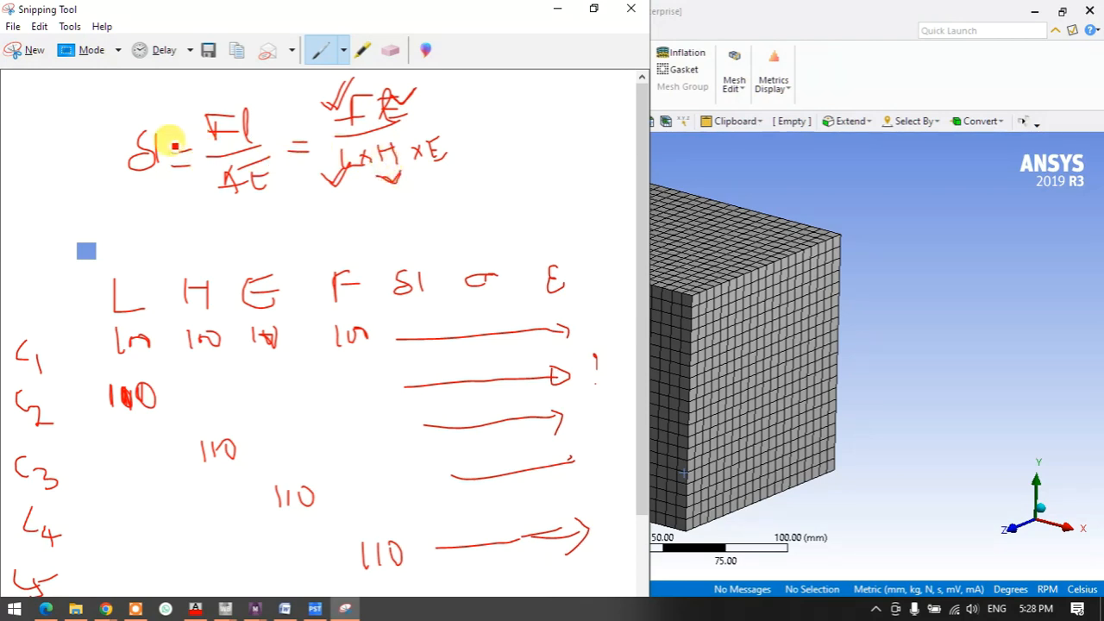
drag(117, 133, 144, 117)
mouse_move(187, 183)
mouse_down()
mouse_move(116, 191)
mouse_move(197, 183)
mouse_move(98, 214)
mouse_up()
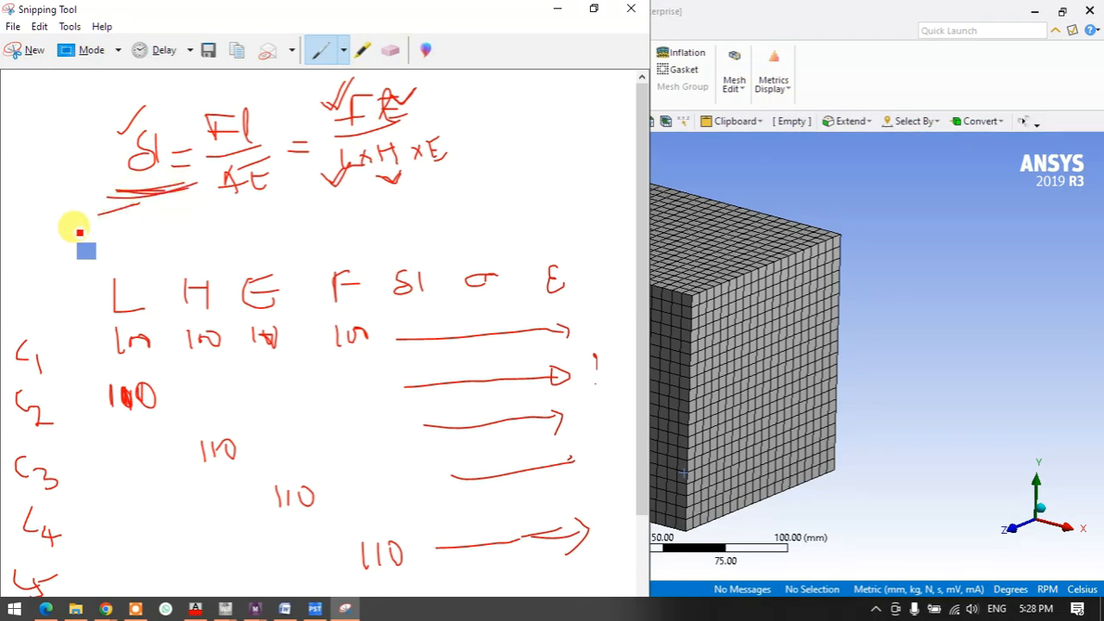
Leave the sketch and switch to the DesignModeler window of the A: Static Structural system
click(558, 9)
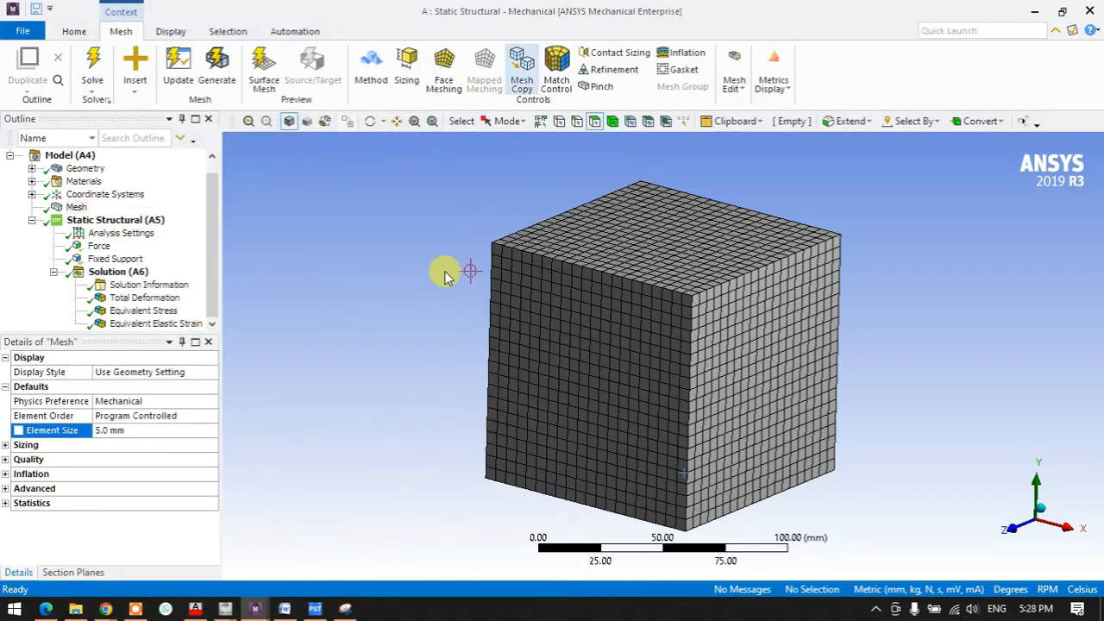
mouse_move(257, 607)
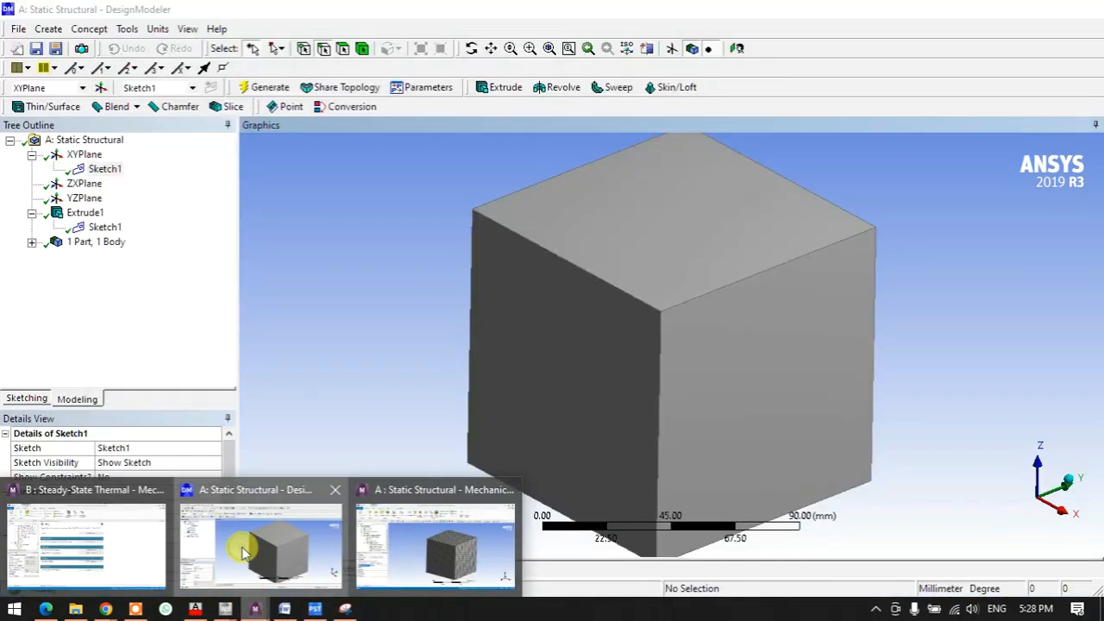
click(244, 552)
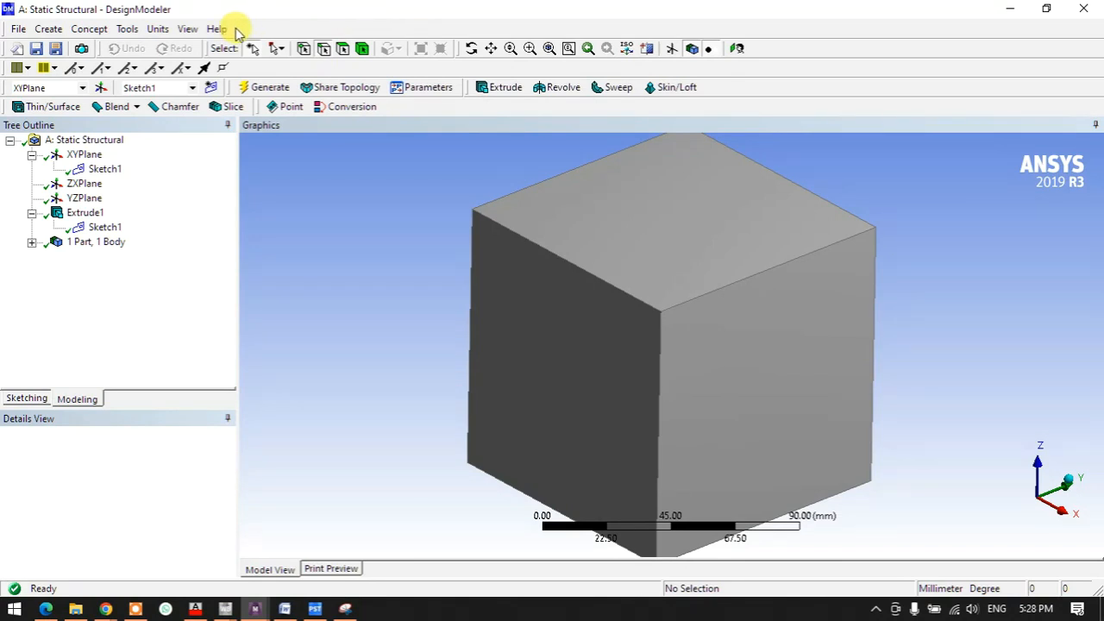
Switch to the Workbench project and reopen the Static Structural geometry in DesignModeler
click(105, 169)
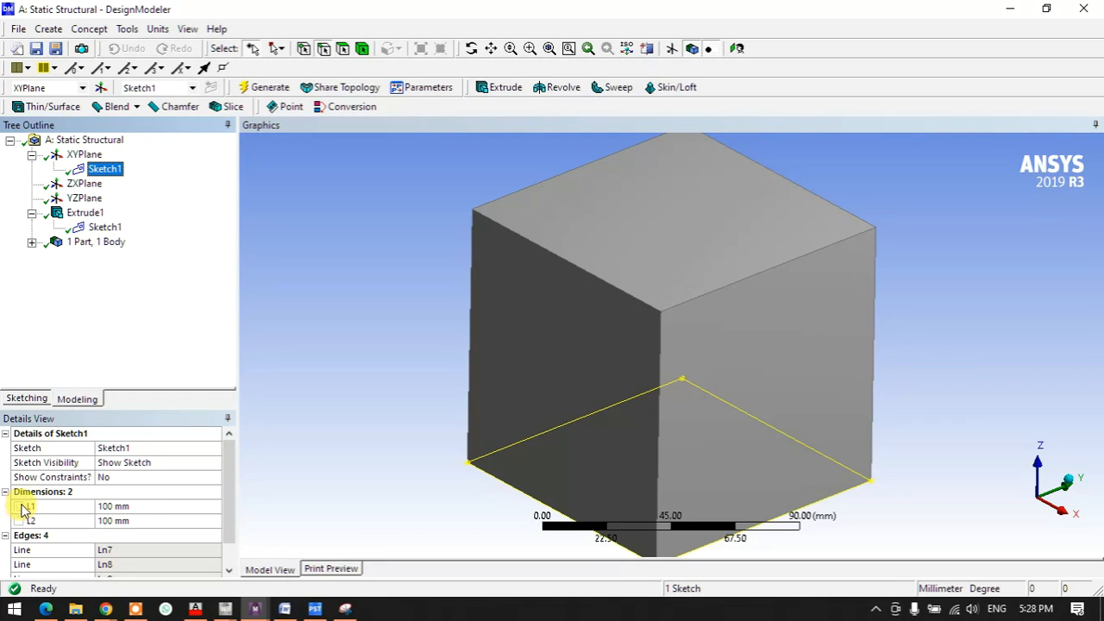
click(226, 609)
click(306, 552)
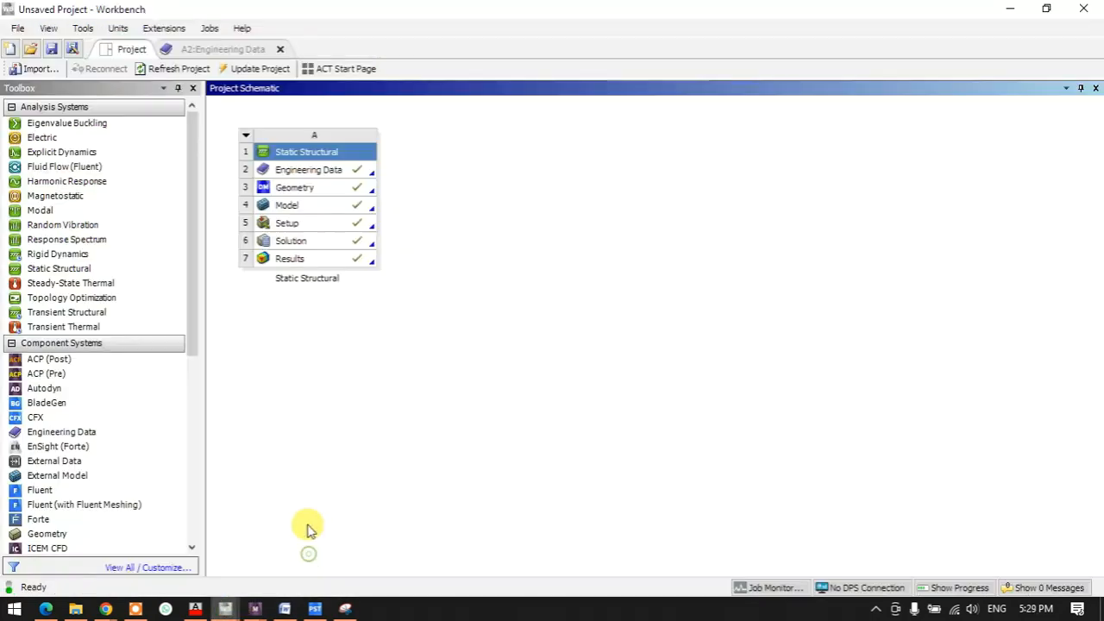
double_click(302, 191)
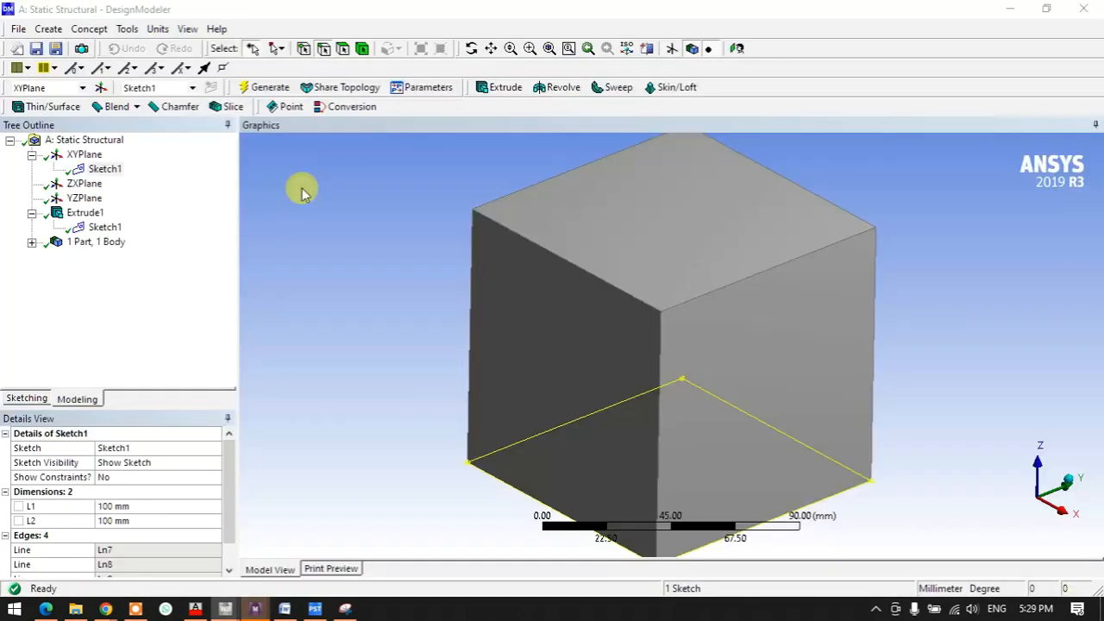
click(300, 287)
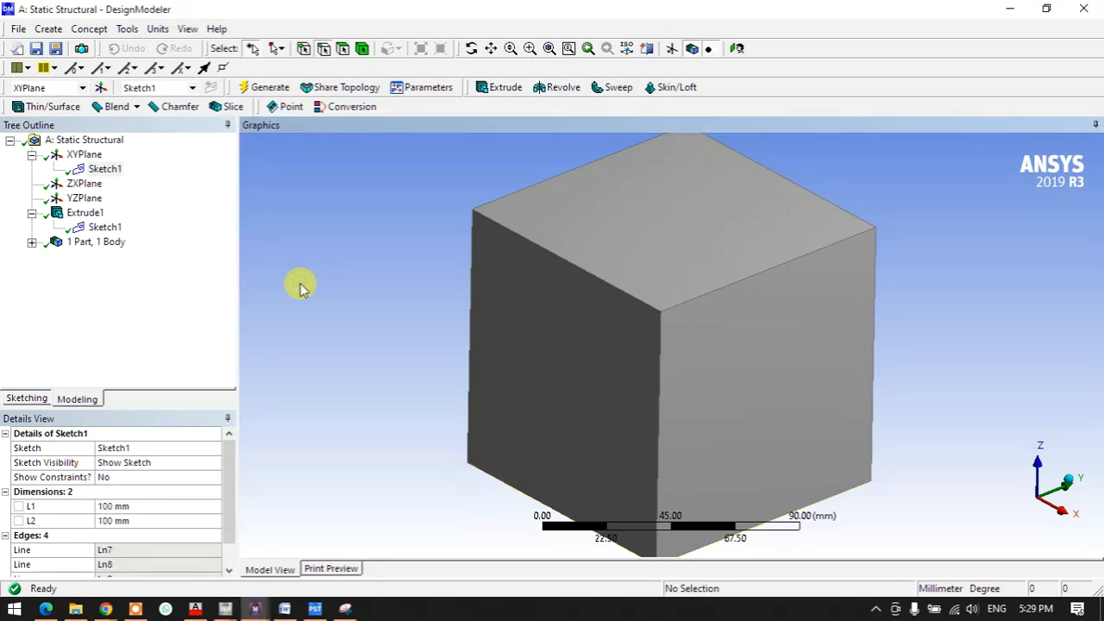
Make the L1 and L2 dimensions of Sketch1 design parameters, keeping the names XYPlane.L1 and XYPlane.L2
click(116, 170)
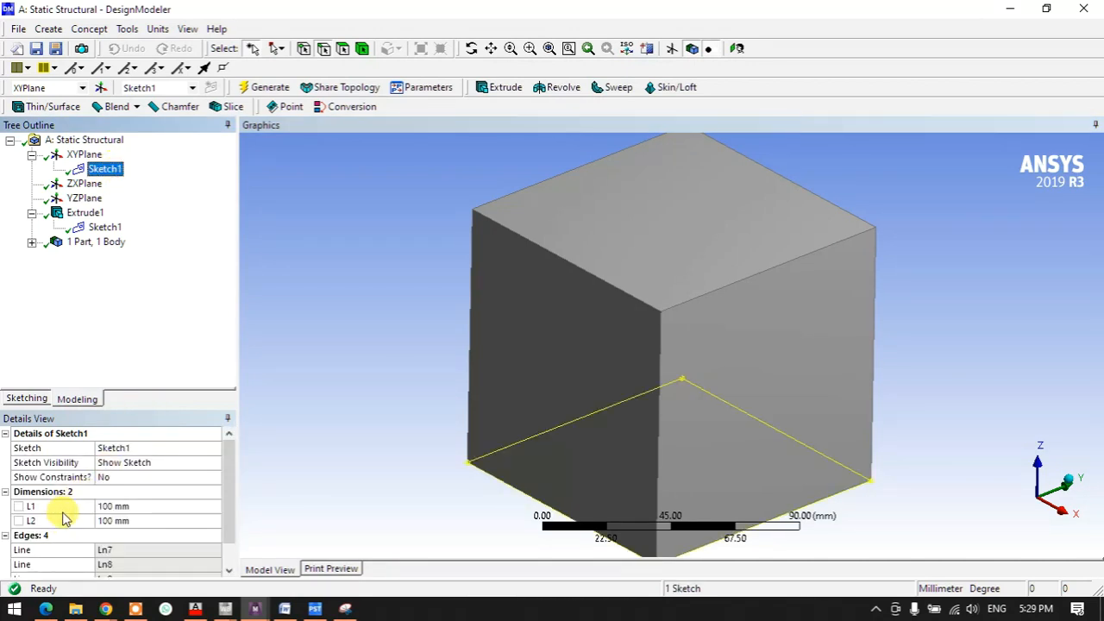
click(19, 507)
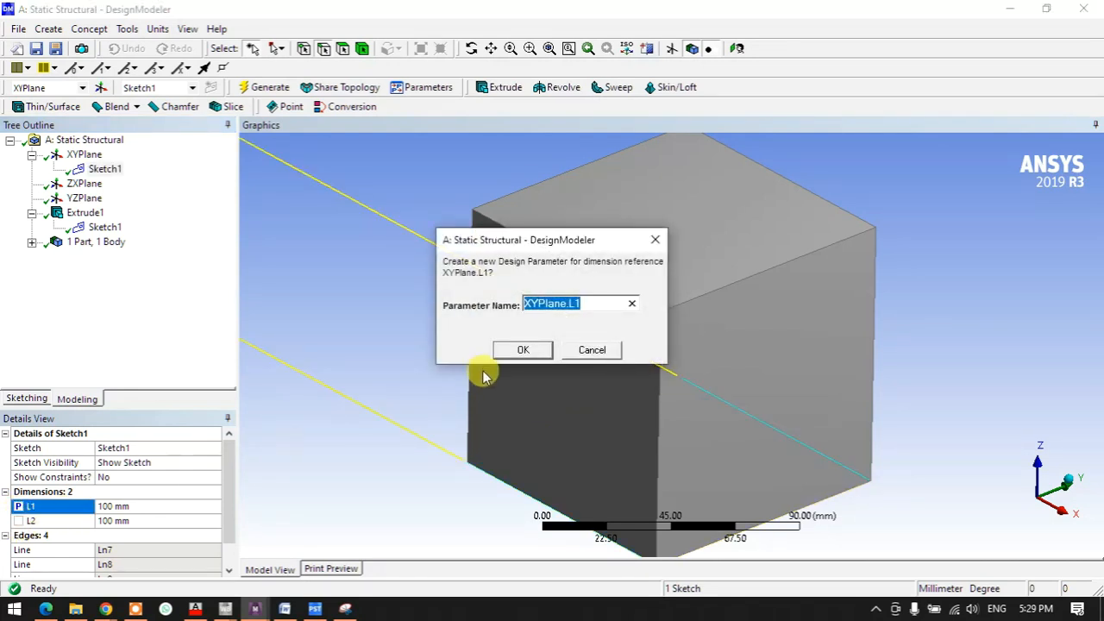
click(497, 351)
click(19, 521)
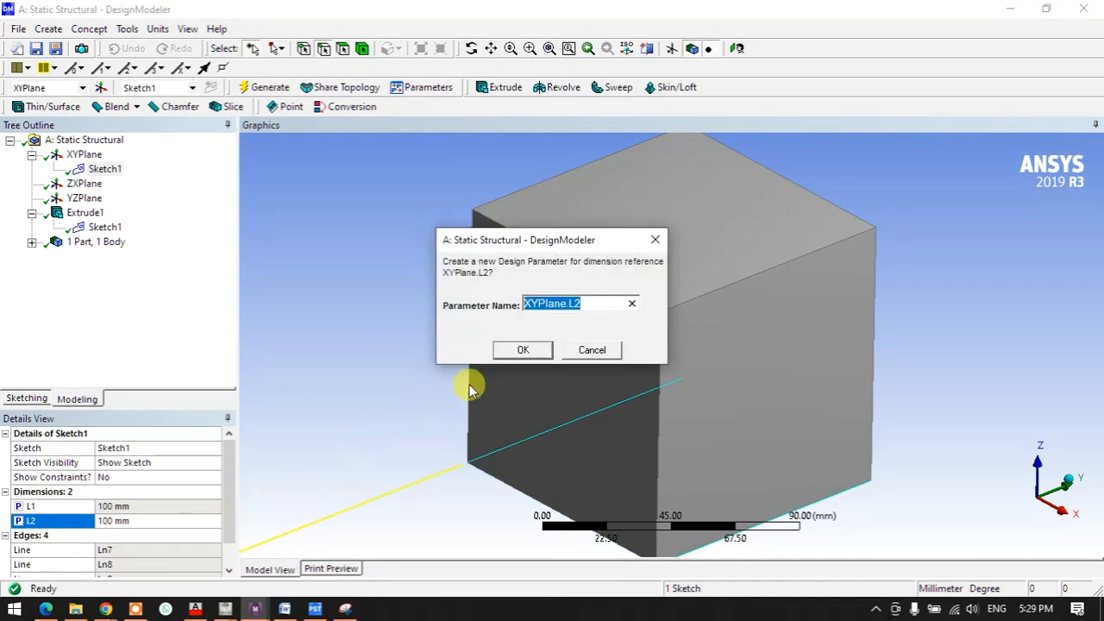
click(513, 349)
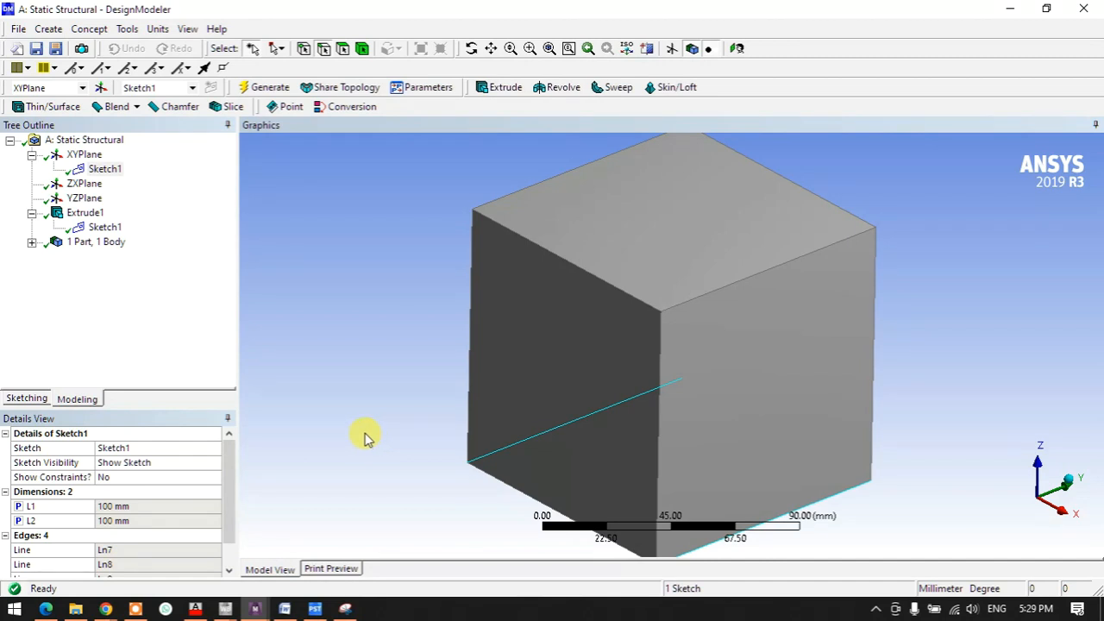
Make the FD1 depth of Extrude1 a design parameter with its default name
click(79, 213)
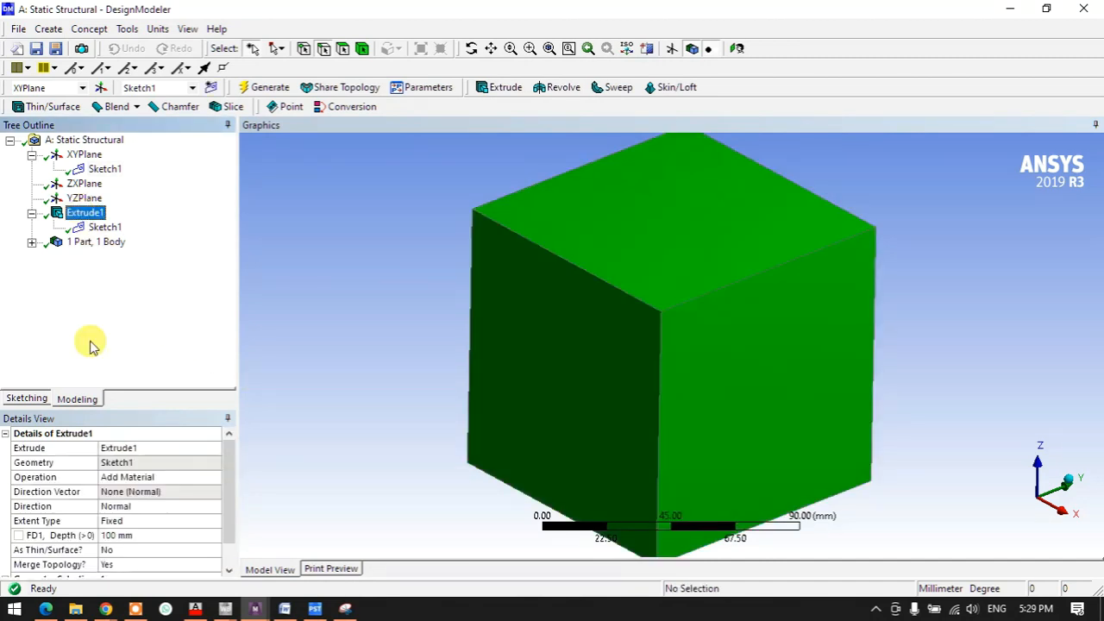
click(19, 536)
click(520, 347)
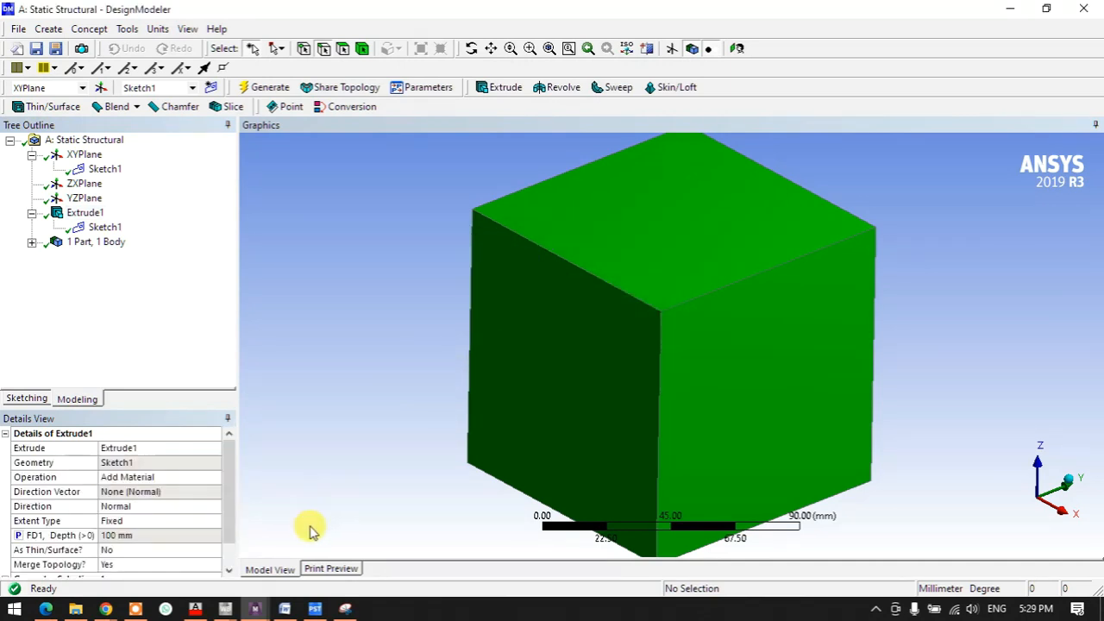
Open the Static Structural model from the Workbench project in Mechanical and make the Force magnitude an input parameter
mouse_move(226, 611)
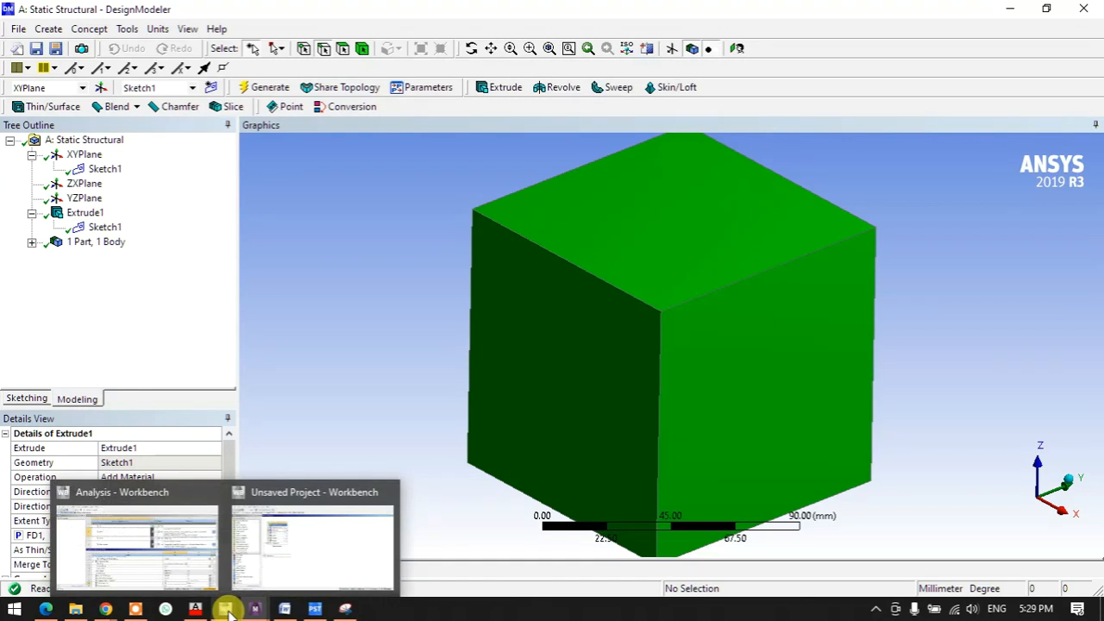
click(308, 558)
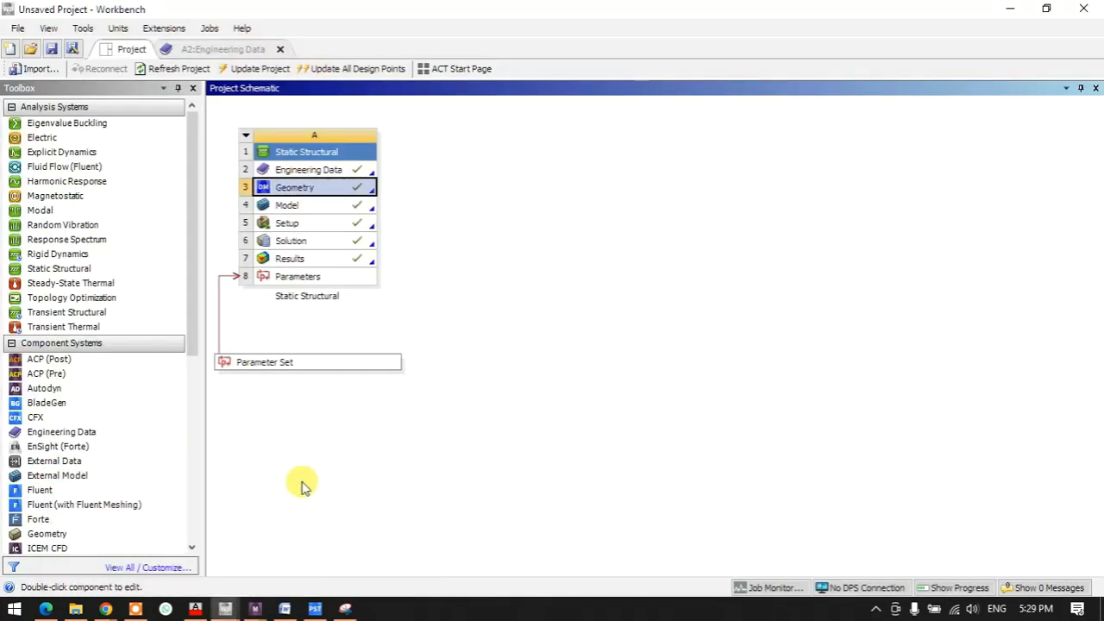
double_click(285, 208)
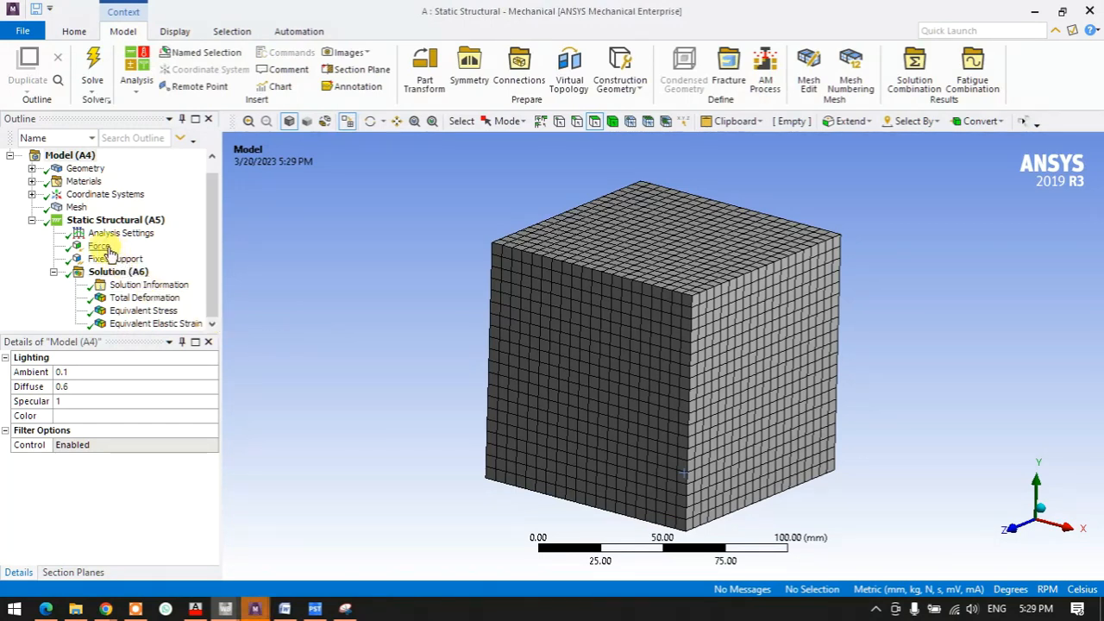
click(100, 246)
click(18, 445)
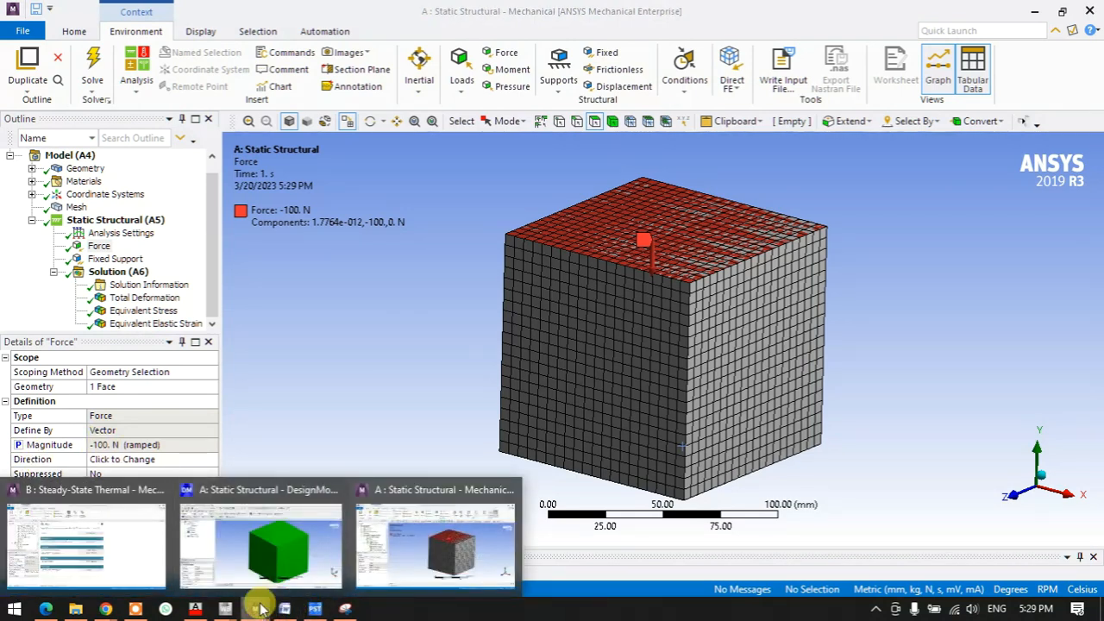
Check the project schematic in Workbench, return to Mechanical and make the maximum Total Deformation an output parameter
mouse_move(224, 604)
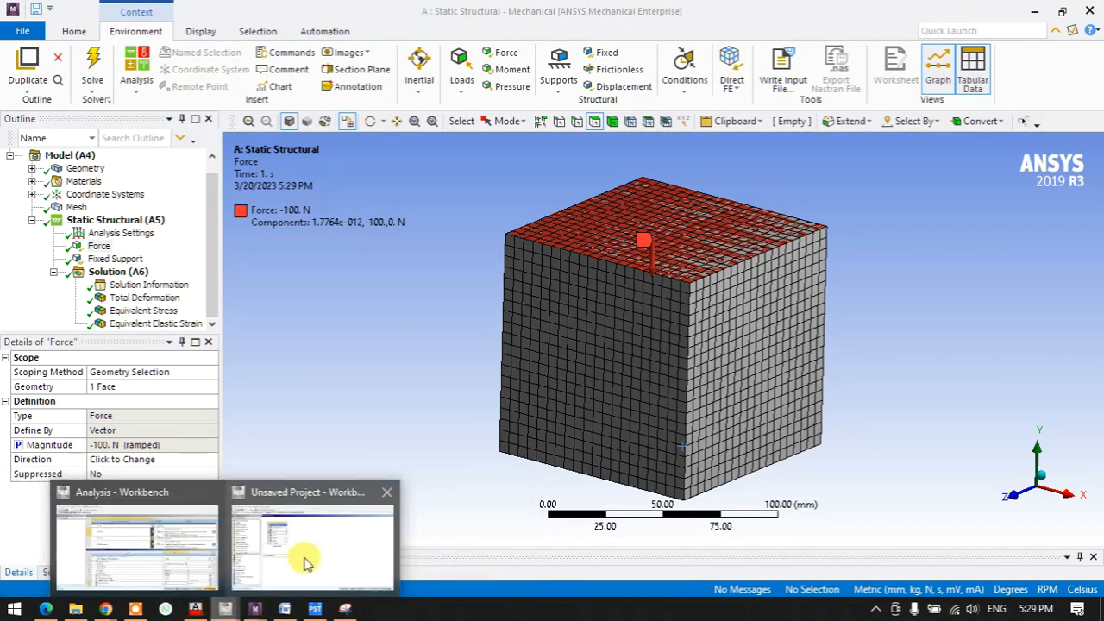
click(306, 561)
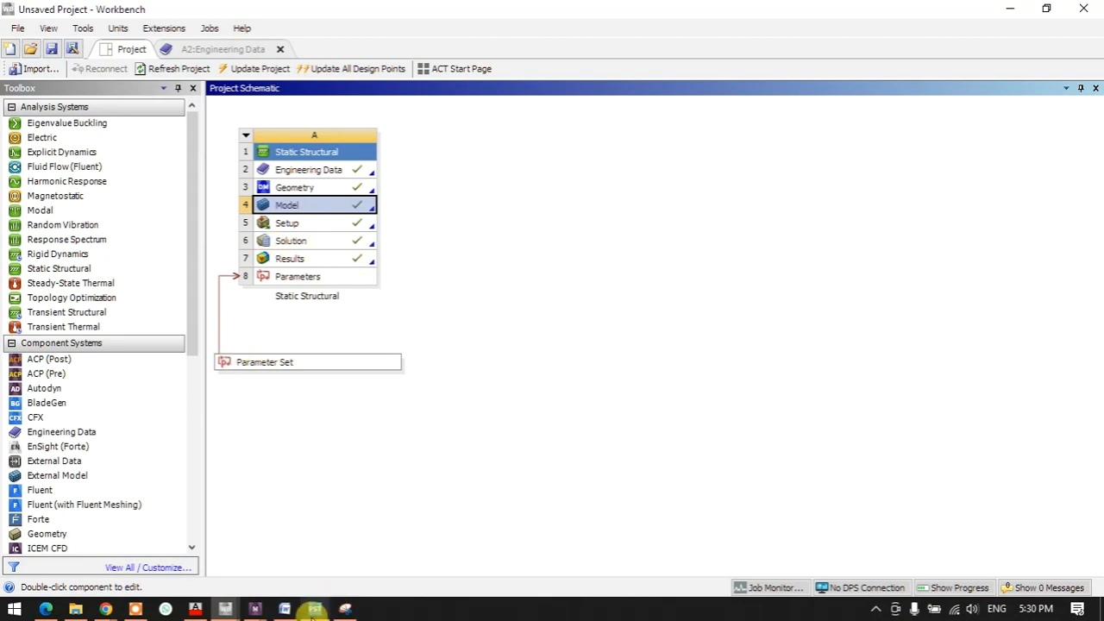
mouse_move(255, 610)
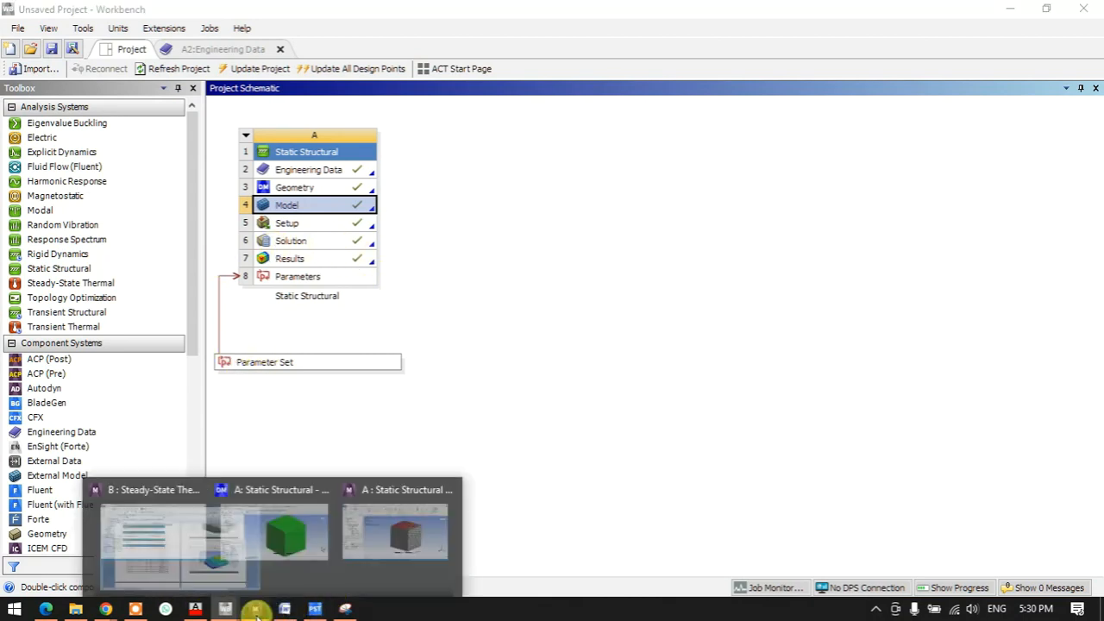
click(414, 547)
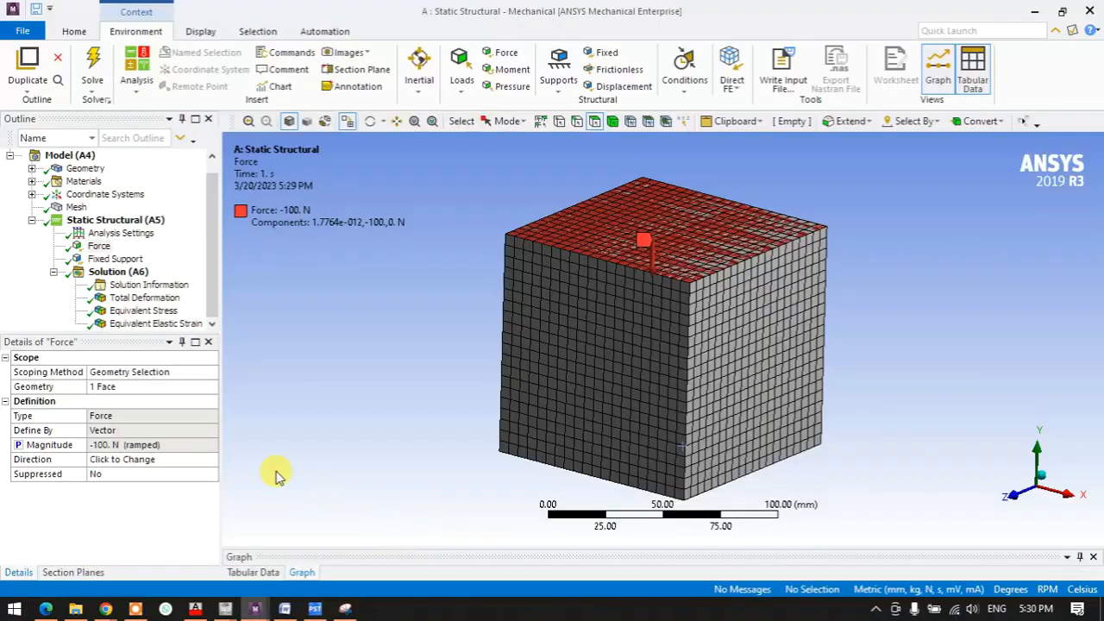
click(142, 298)
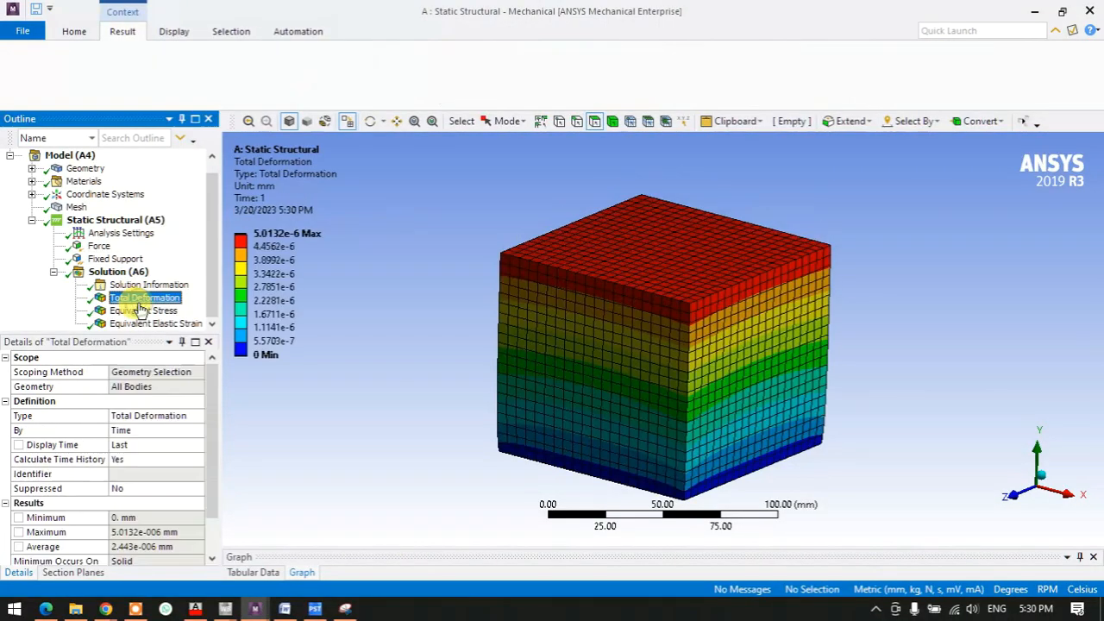
click(18, 533)
Make the maximum values of Equivalent Stress and Equivalent Elastic Strain output parameters
click(129, 312)
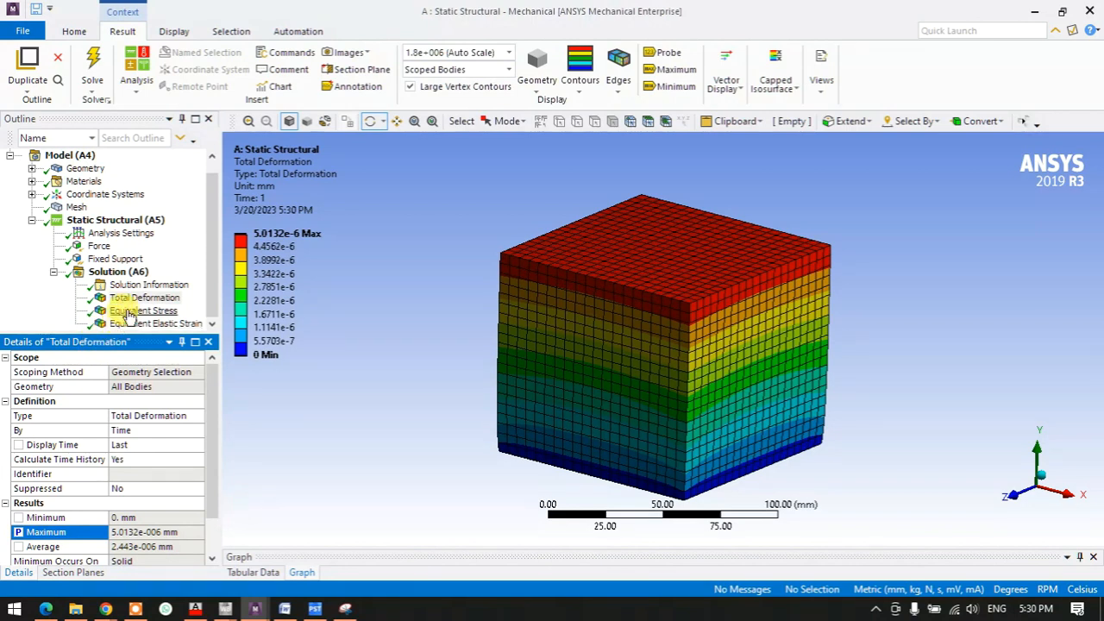
scroll(121, 483, down, 2)
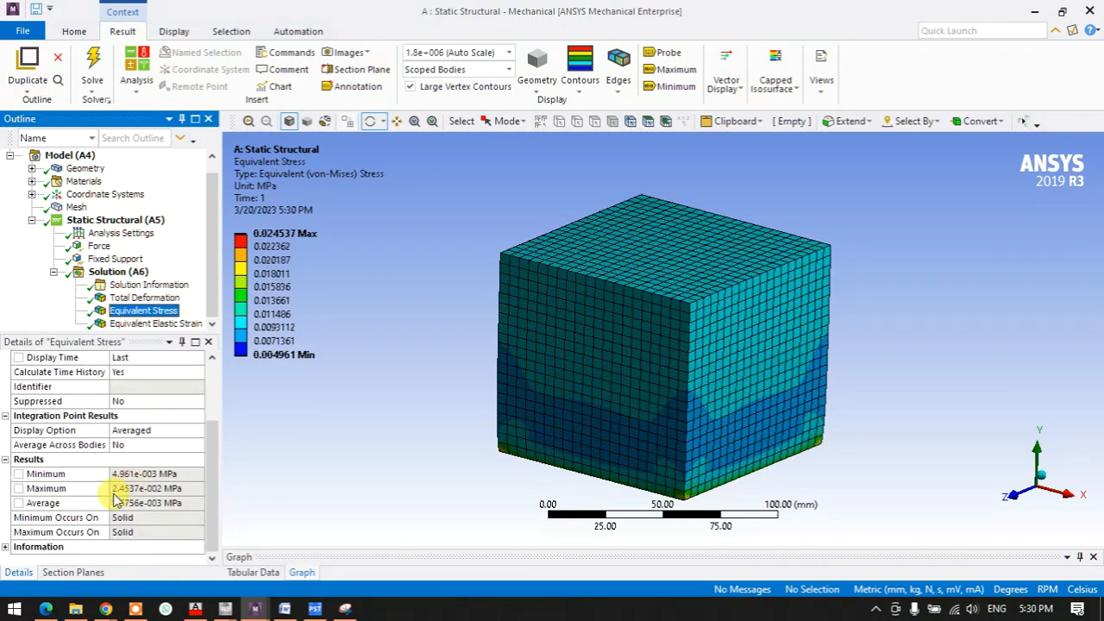
click(18, 489)
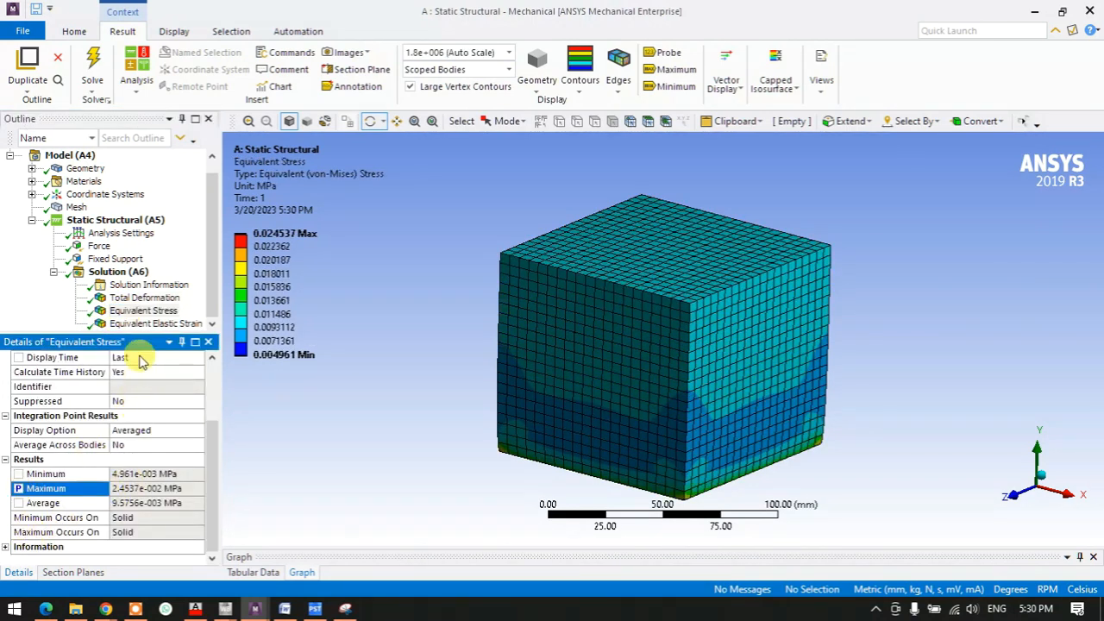
click(147, 325)
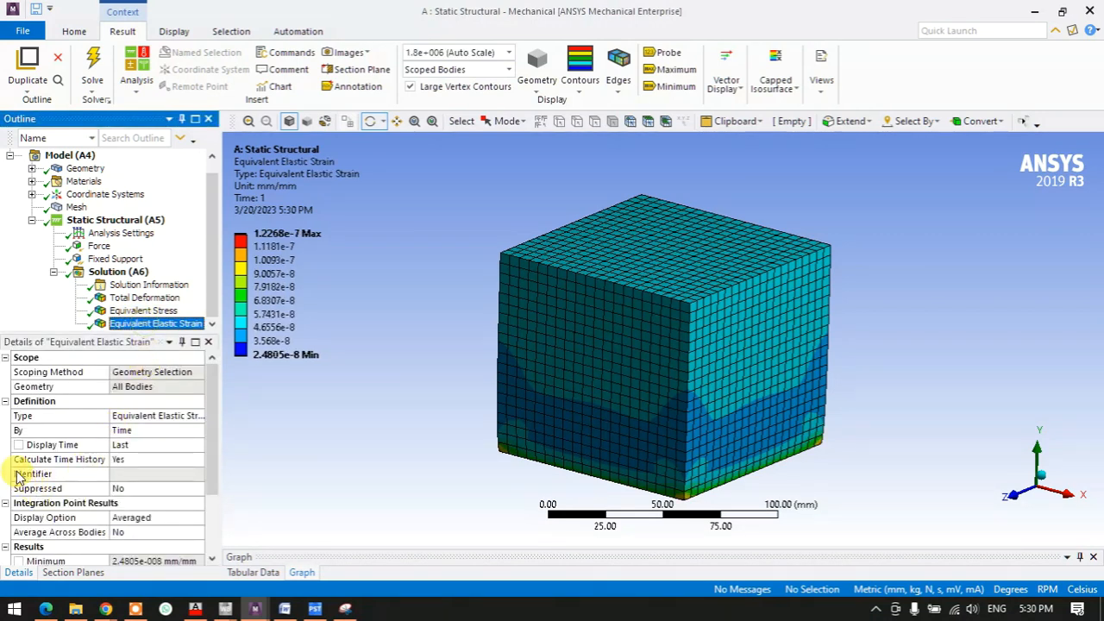
scroll(20, 456, down, 2)
click(18, 489)
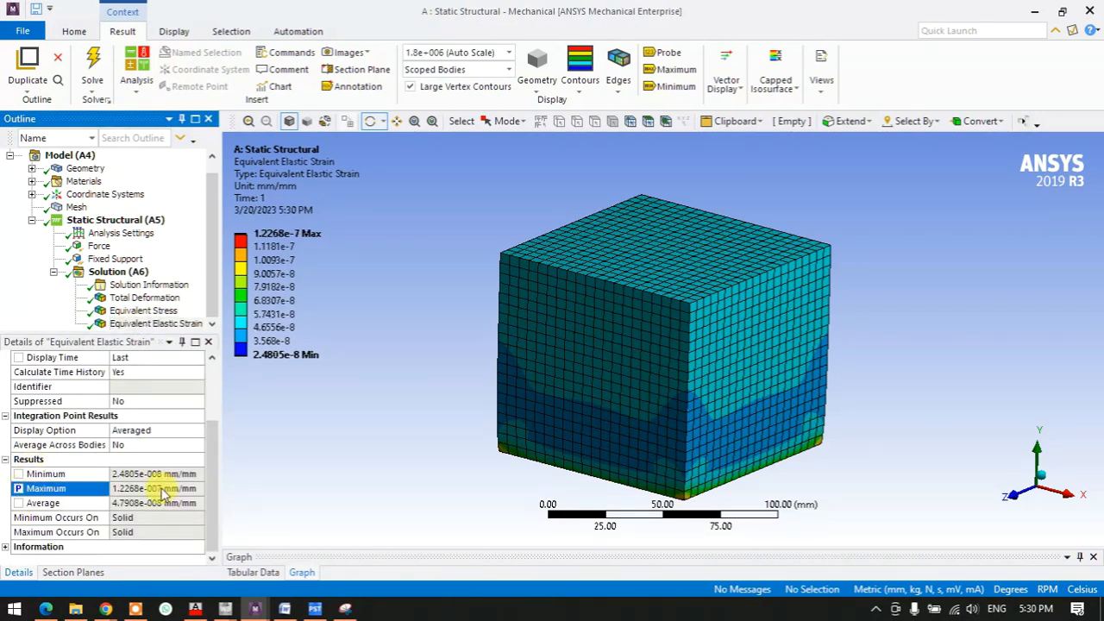
Look over the three solution results, switch to the unsaved Workbench project and open its Parameter Set
click(129, 297)
click(131, 312)
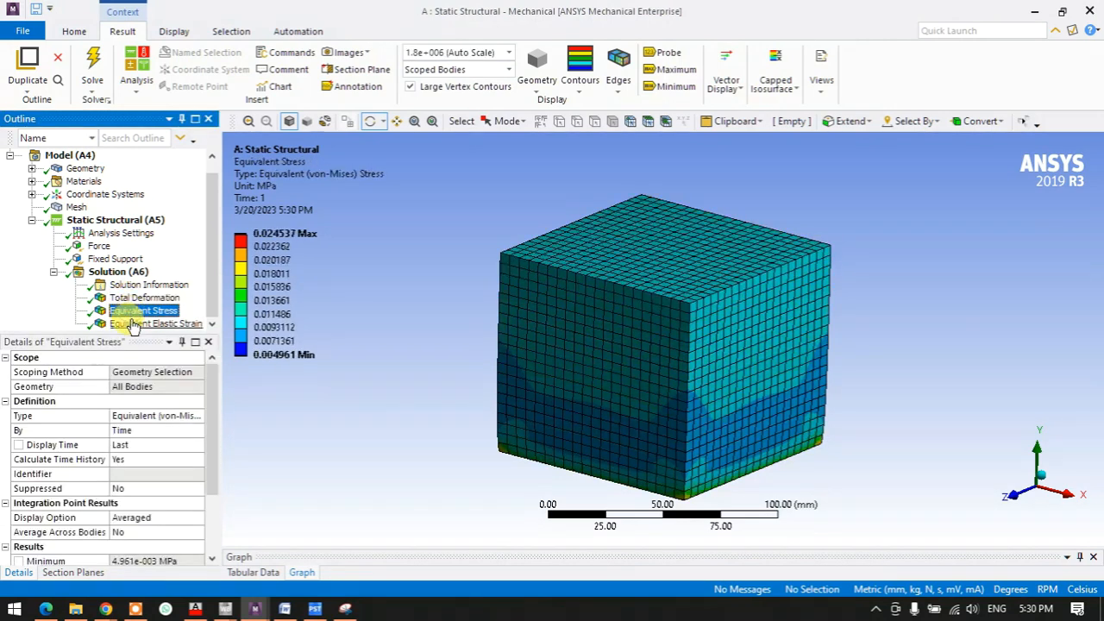
click(134, 324)
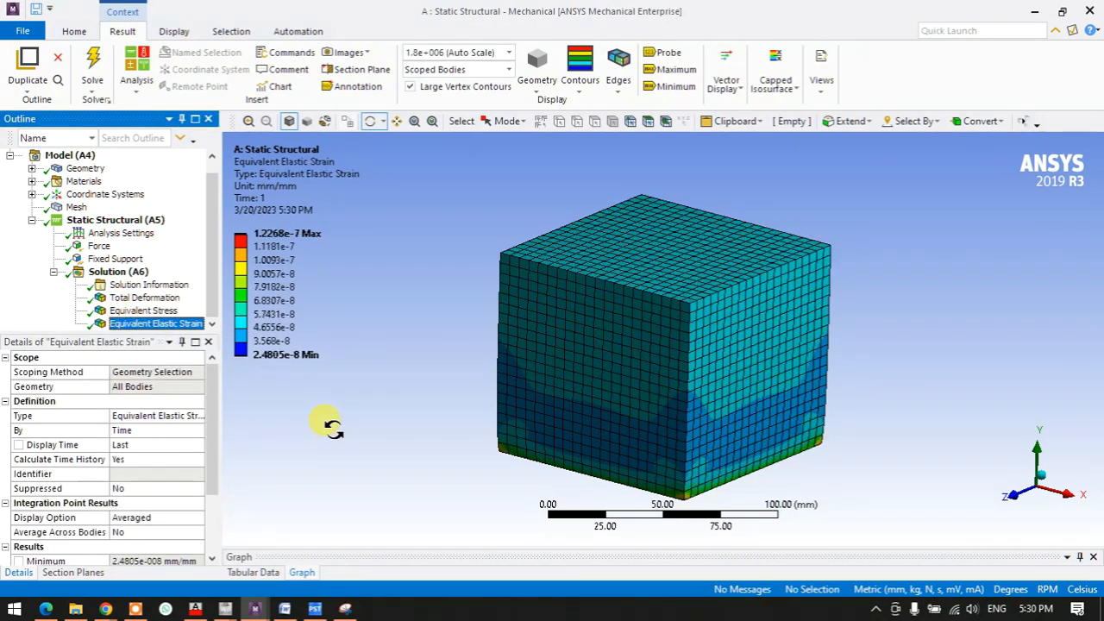
click(225, 609)
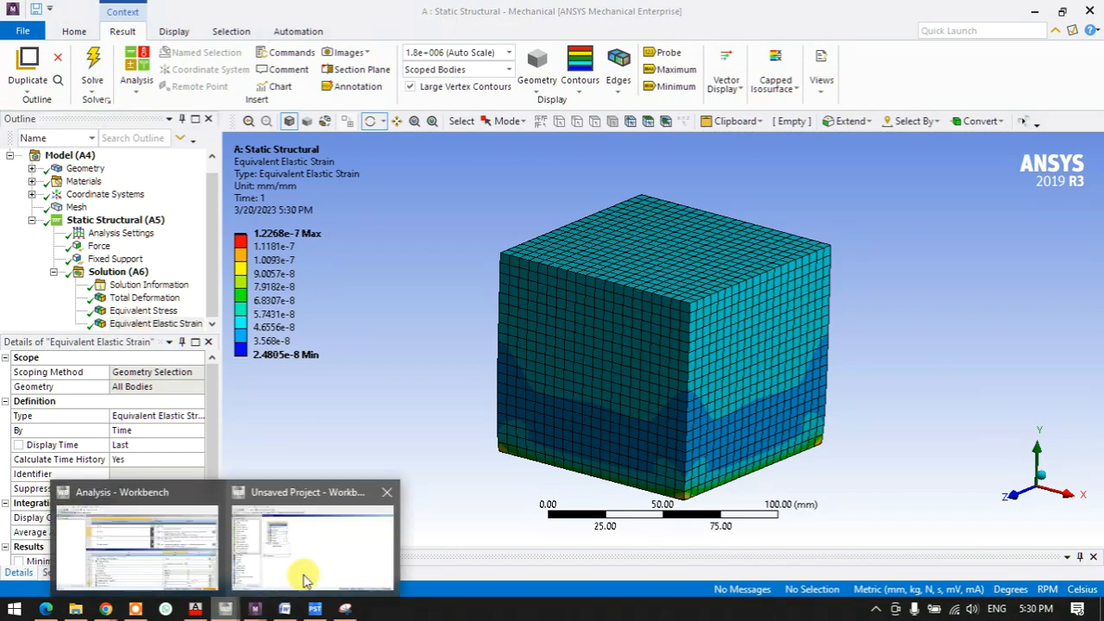
click(304, 578)
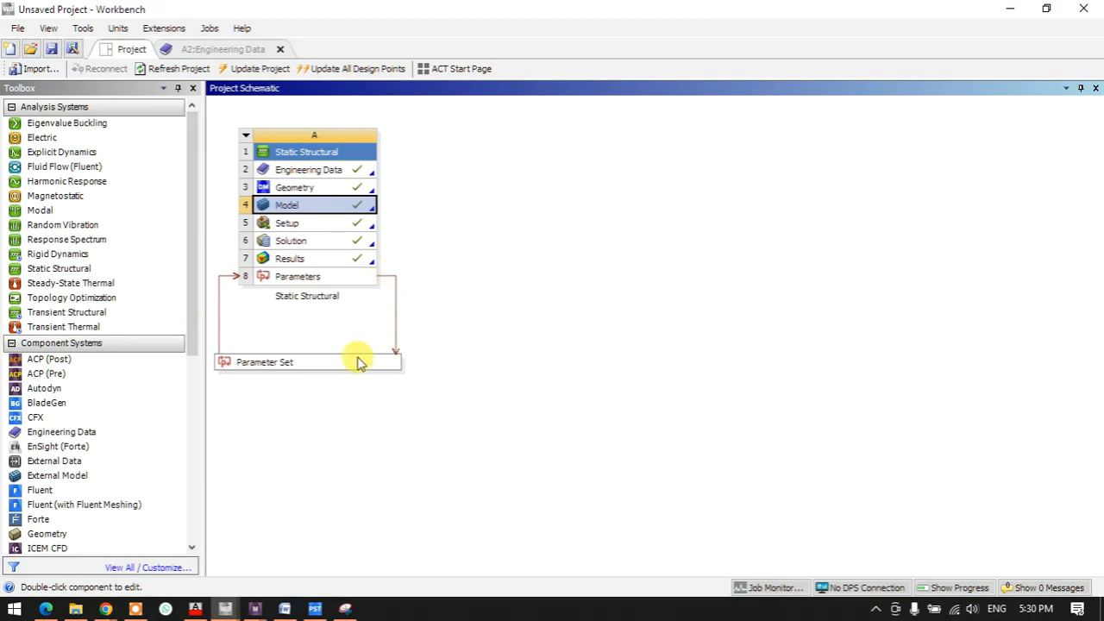
double_click(300, 366)
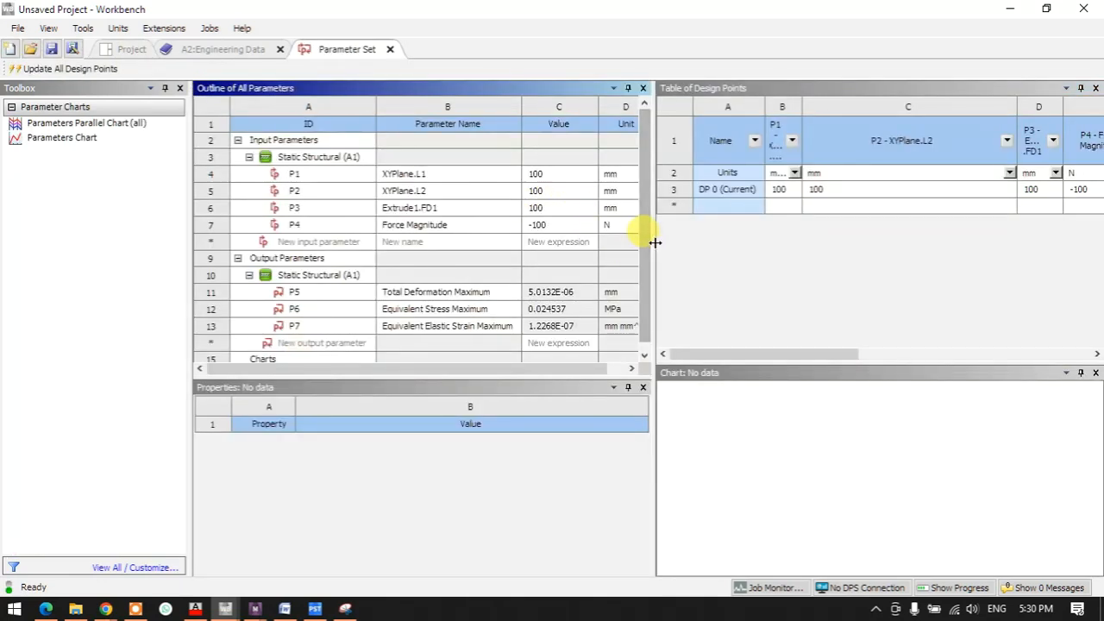
Widen the Table of Design Points and narrow its P2 and P4 columns to fit all input and output parameters
drag(656, 242, 302, 239)
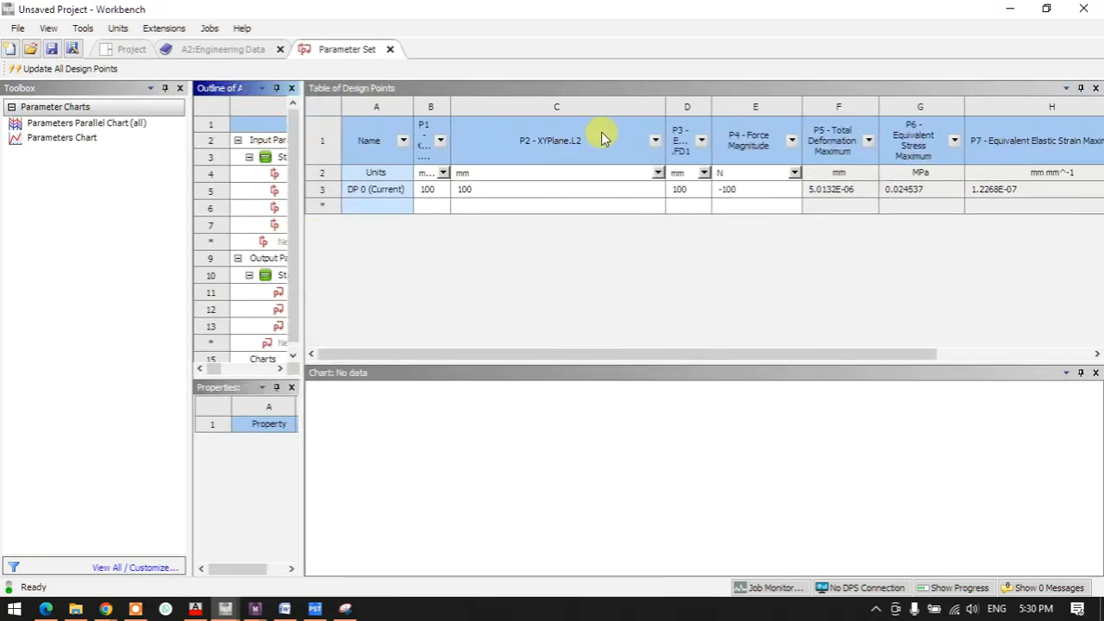
drag(663, 107, 502, 131)
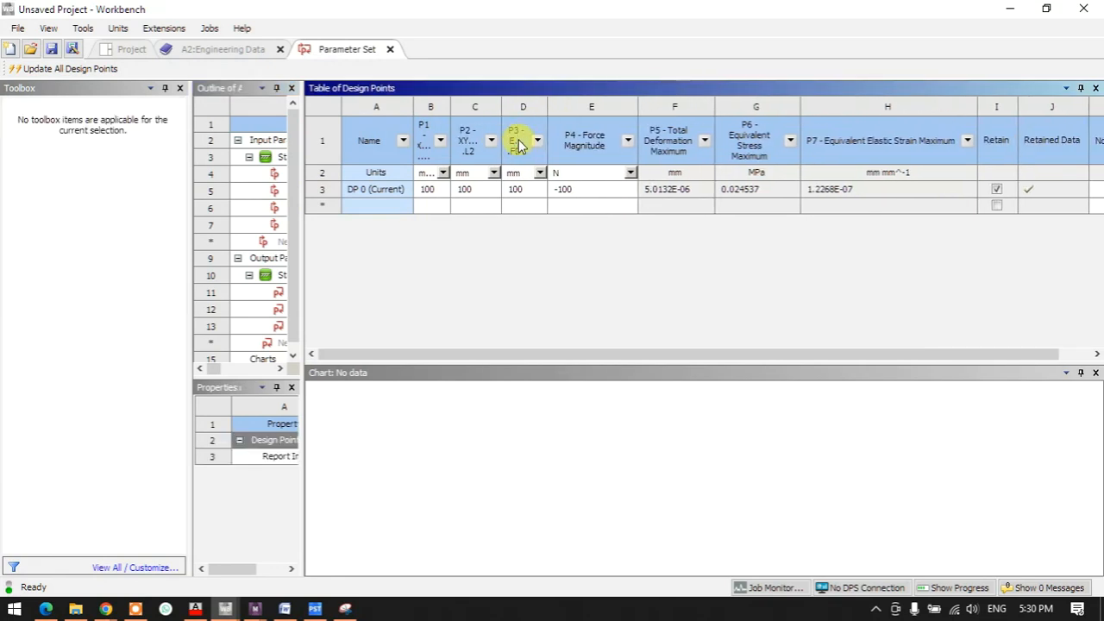
drag(637, 105, 600, 106)
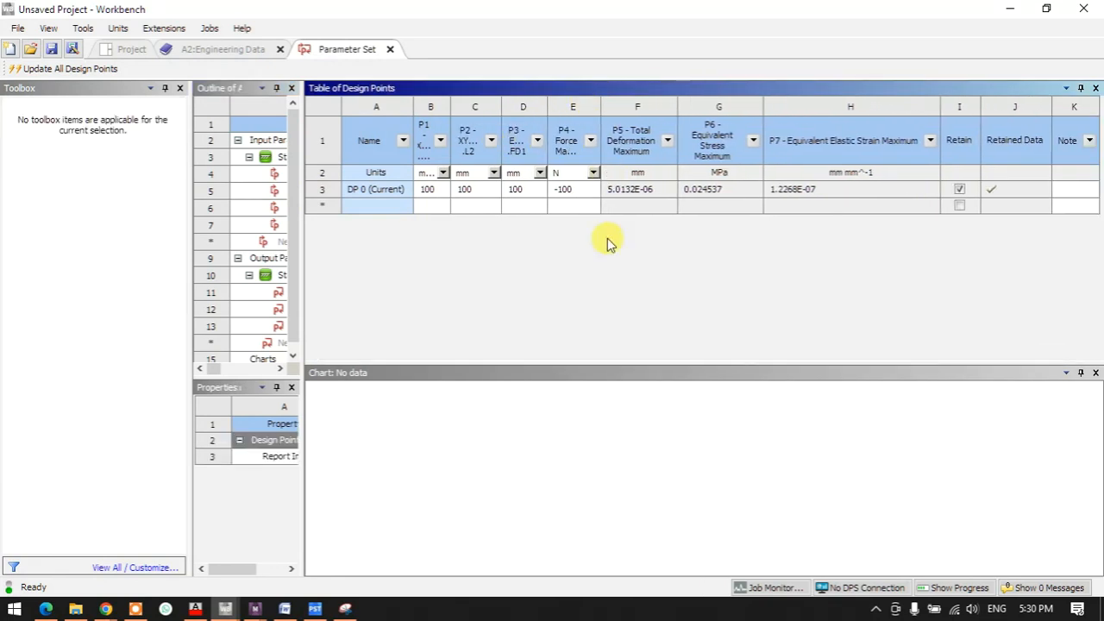
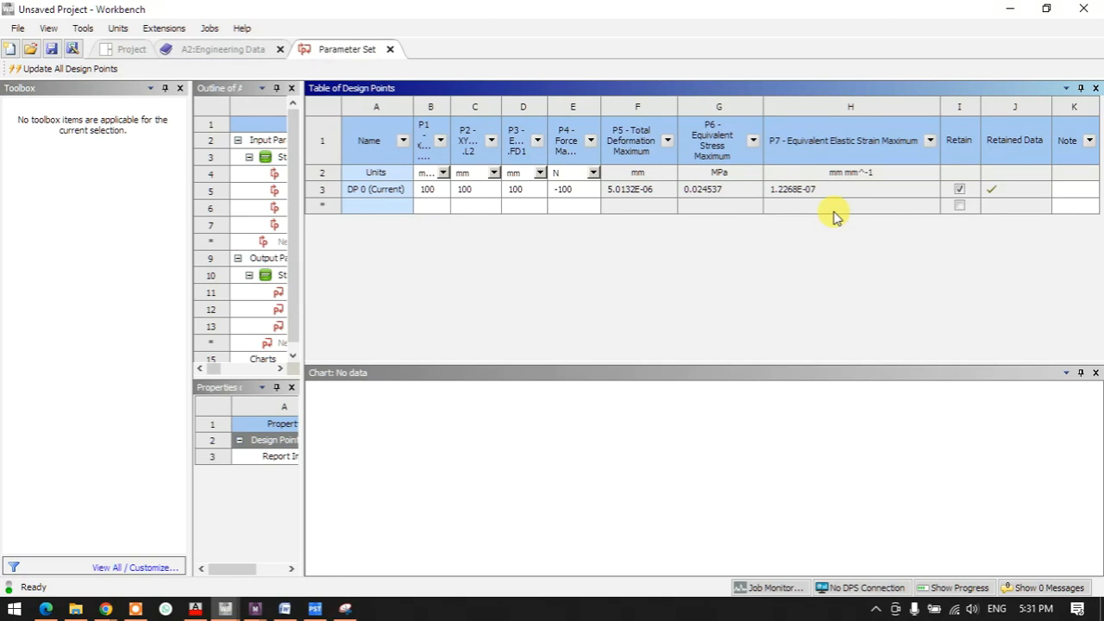
Add three design points, setting P1 to 110 mm in the first, P2 to 110 mm in the second and P3 to 110 mm in the third
double_click(431, 208)
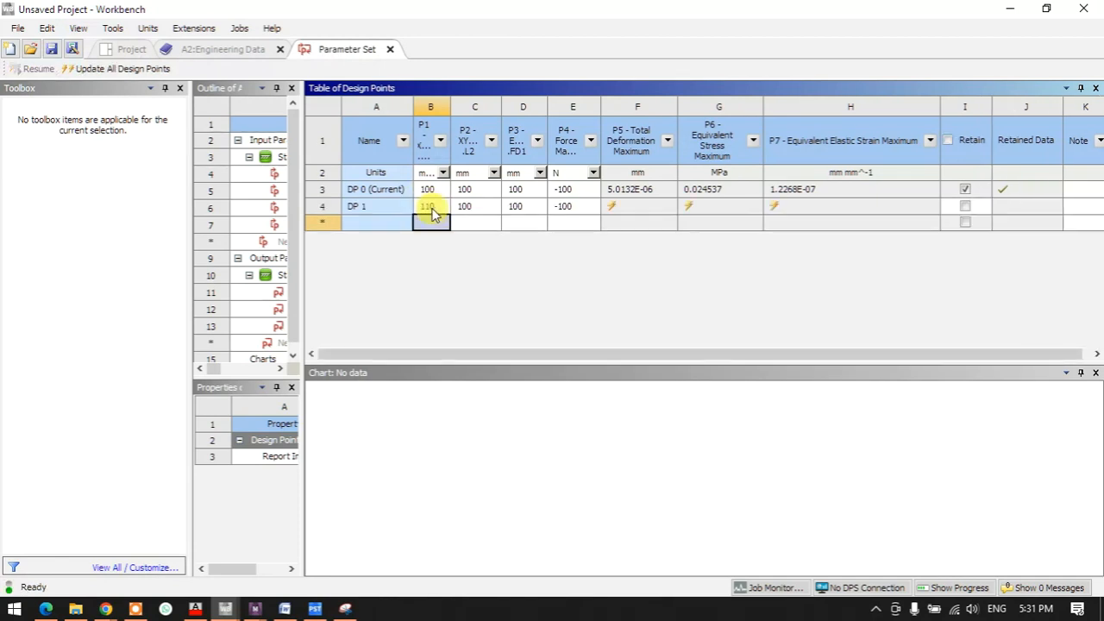
double_click(470, 223)
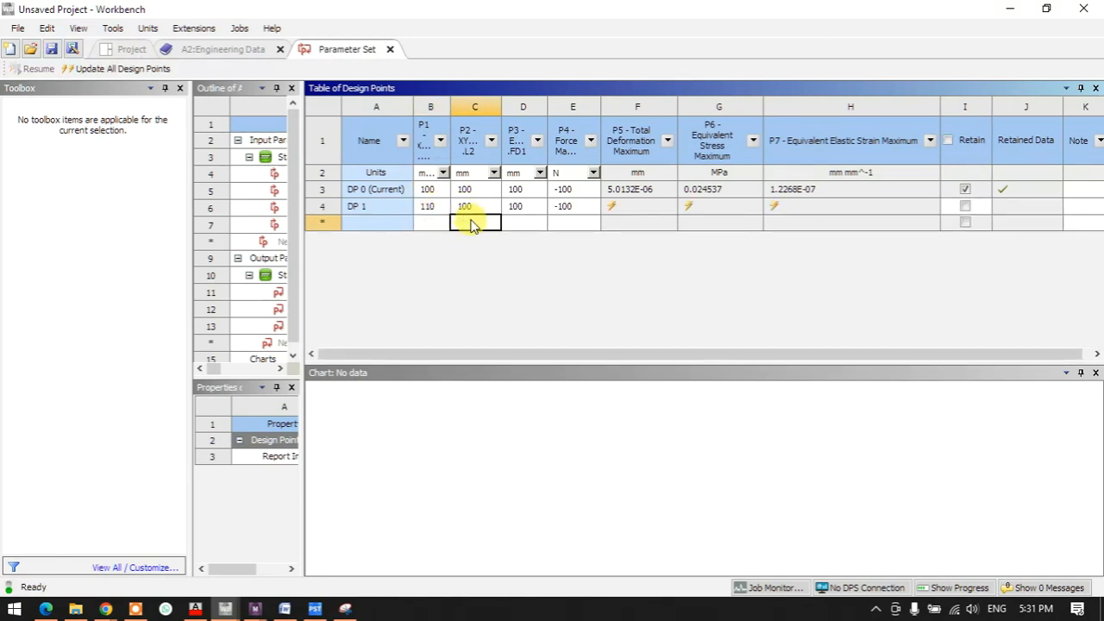
key(Return)
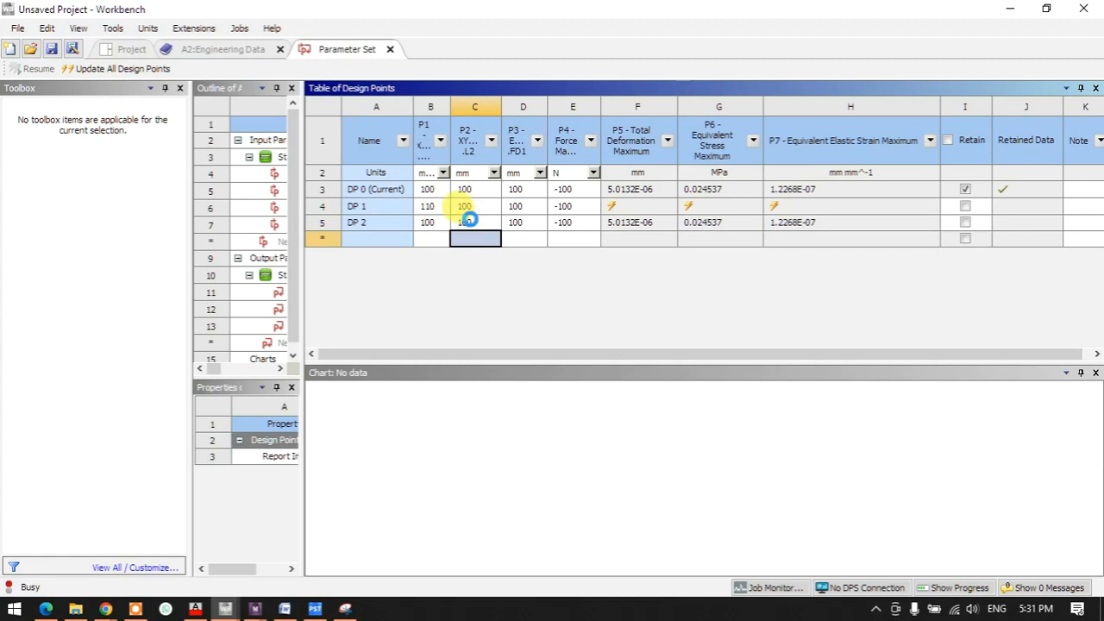
key(Return)
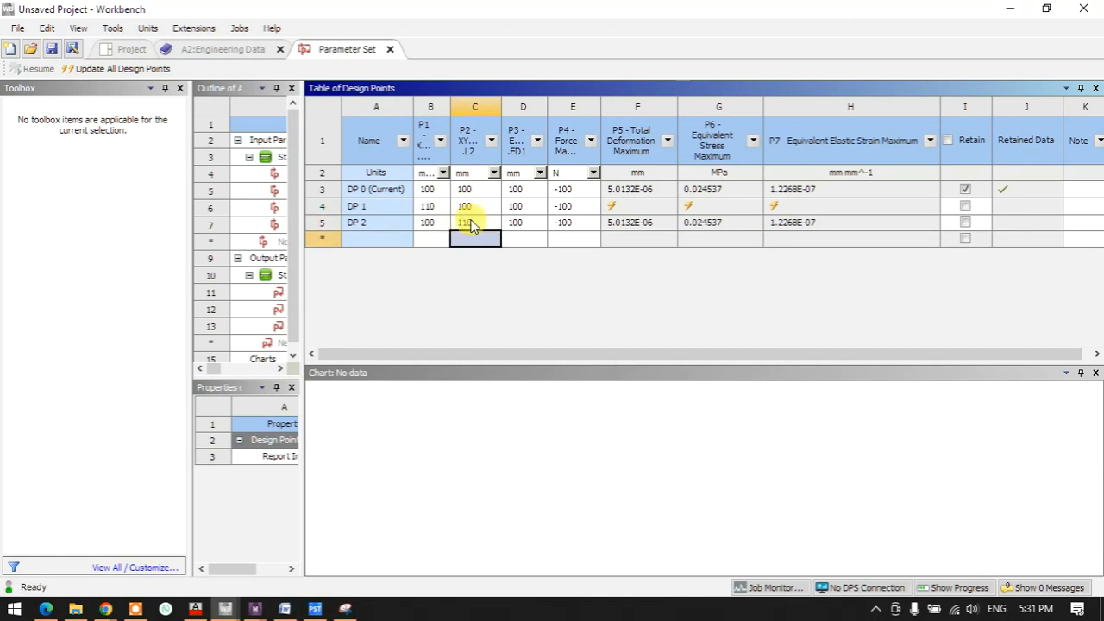
double_click(515, 239)
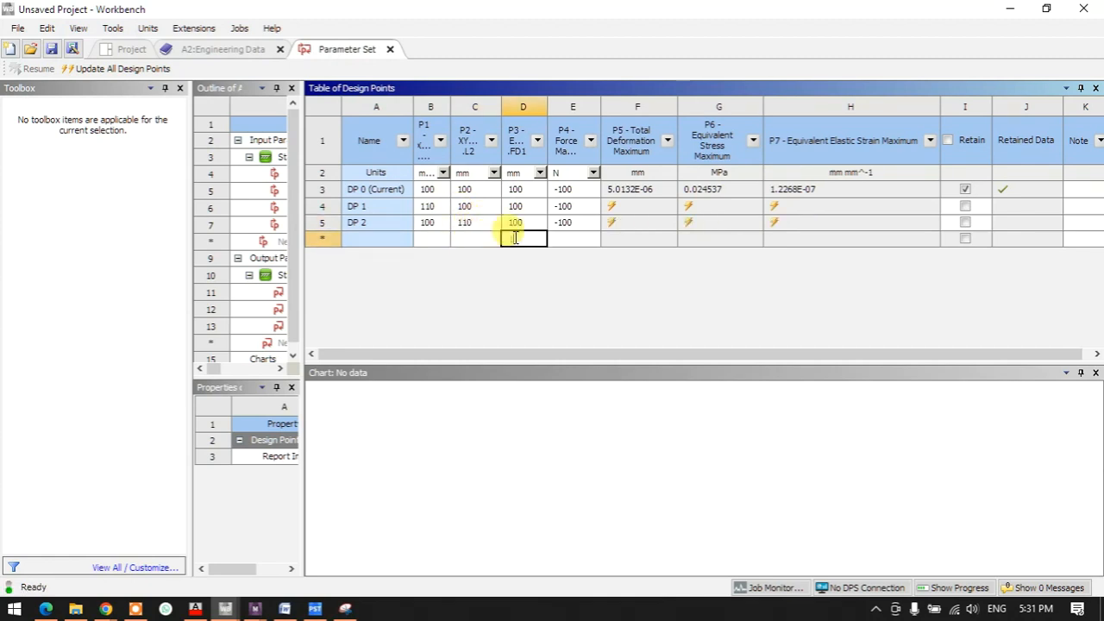
text(110)
key(Return)
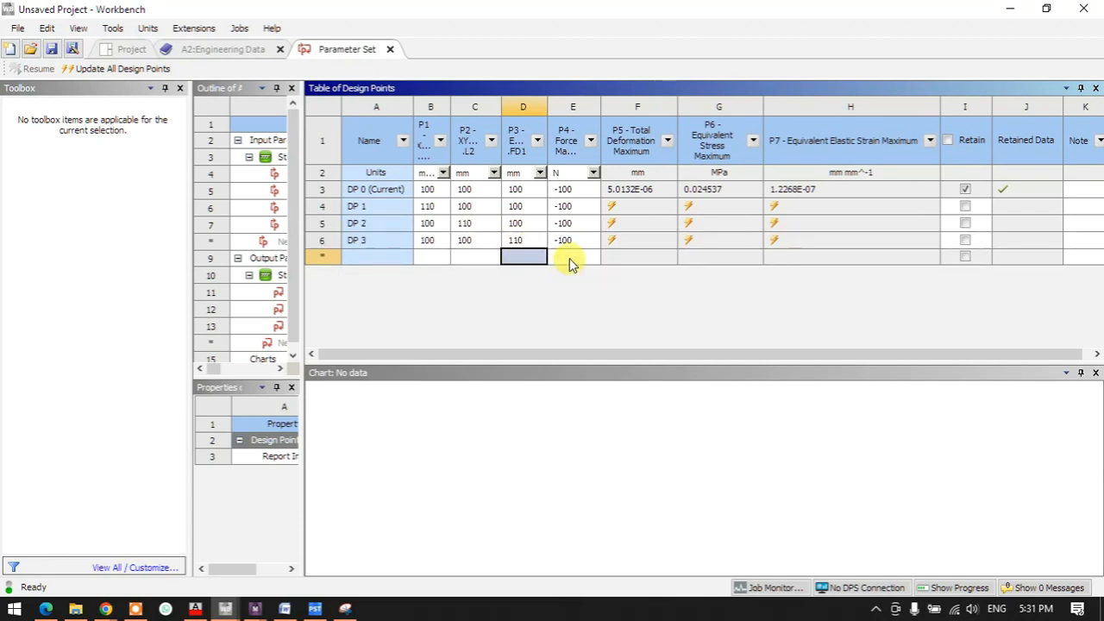
Add a fourth design point with the P4 force set to -110 N and update all design points
double_click(569, 257)
text(-110)
key(Return)
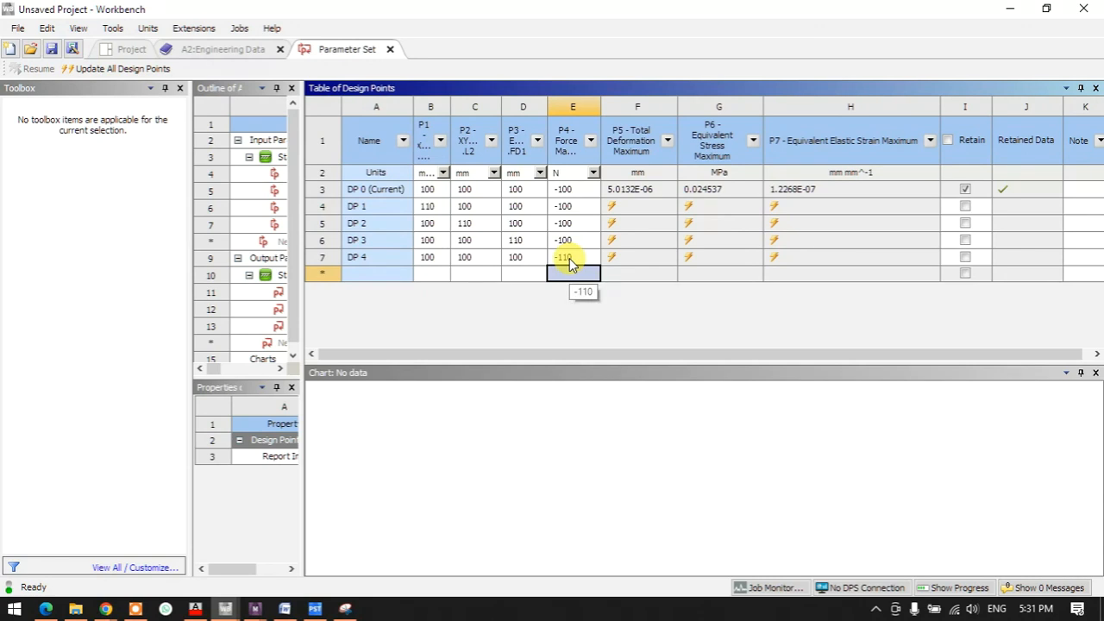
click(149, 74)
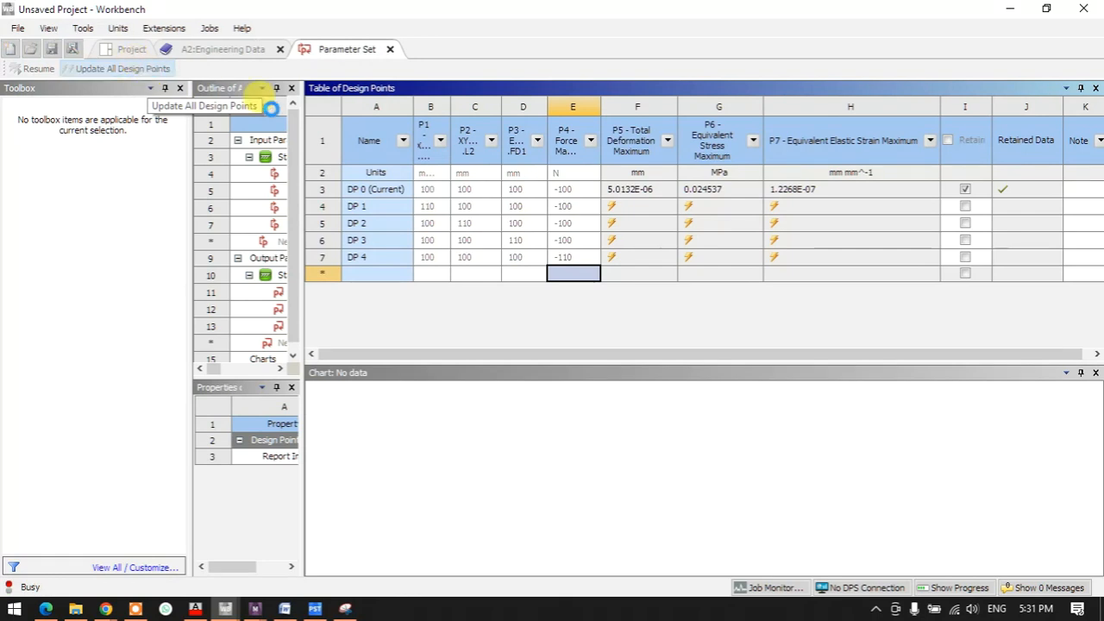
click(586, 333)
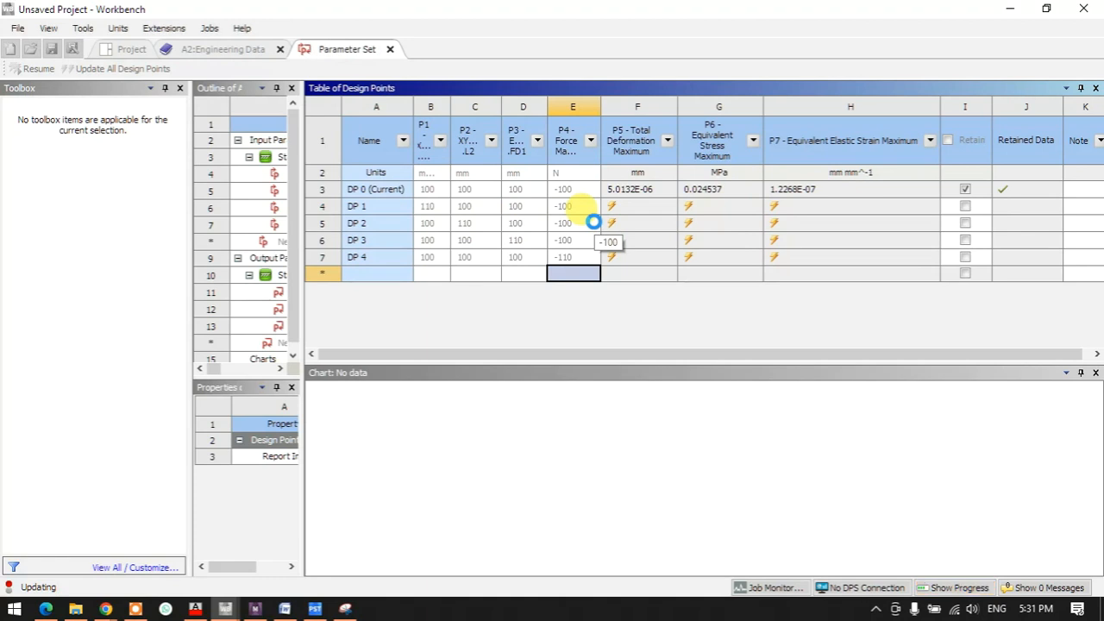
Switch to Snipping Tool and capture a new snip of the blank chart area as a sketching canvas
click(343, 609)
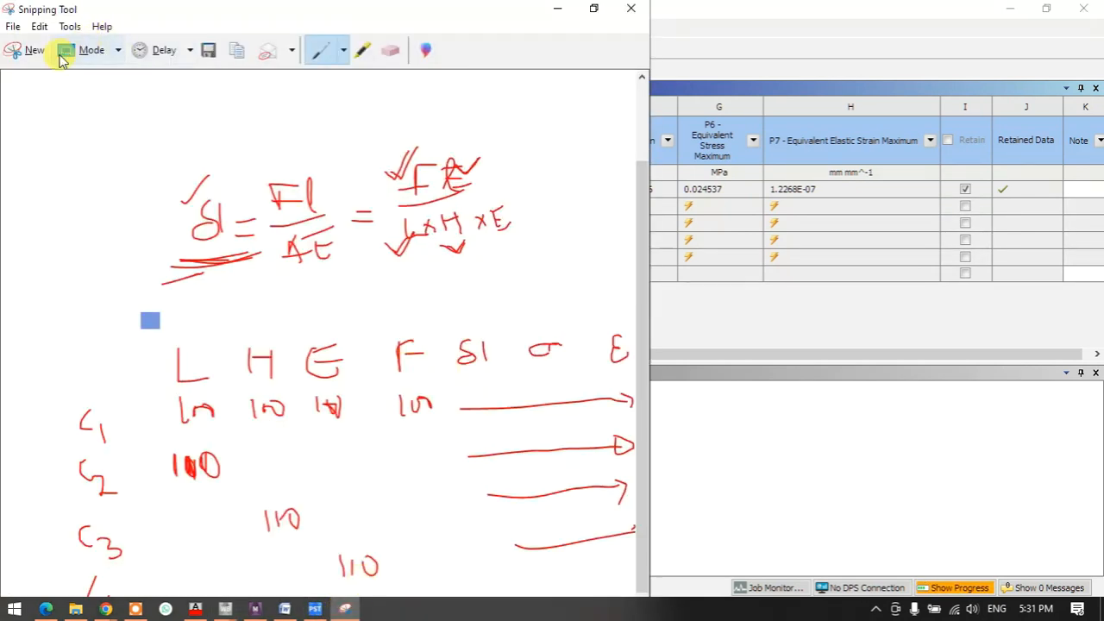
click(29, 50)
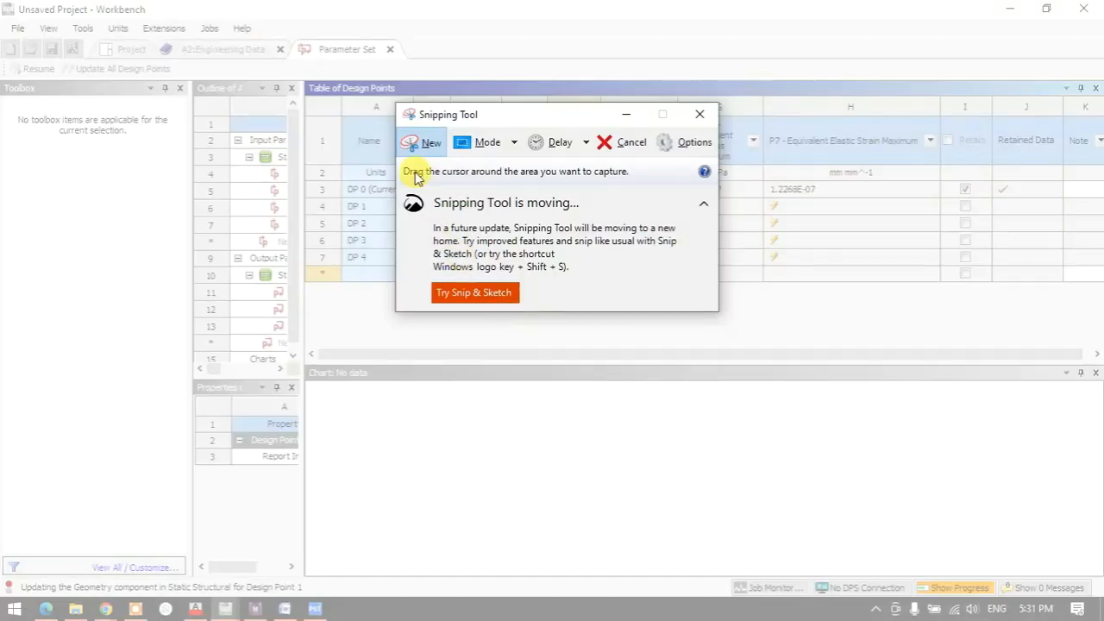
mouse_move(405, 407)
mouse_down()
mouse_move(682, 526)
mouse_move(571, 516)
mouse_move(421, 422)
mouse_up()
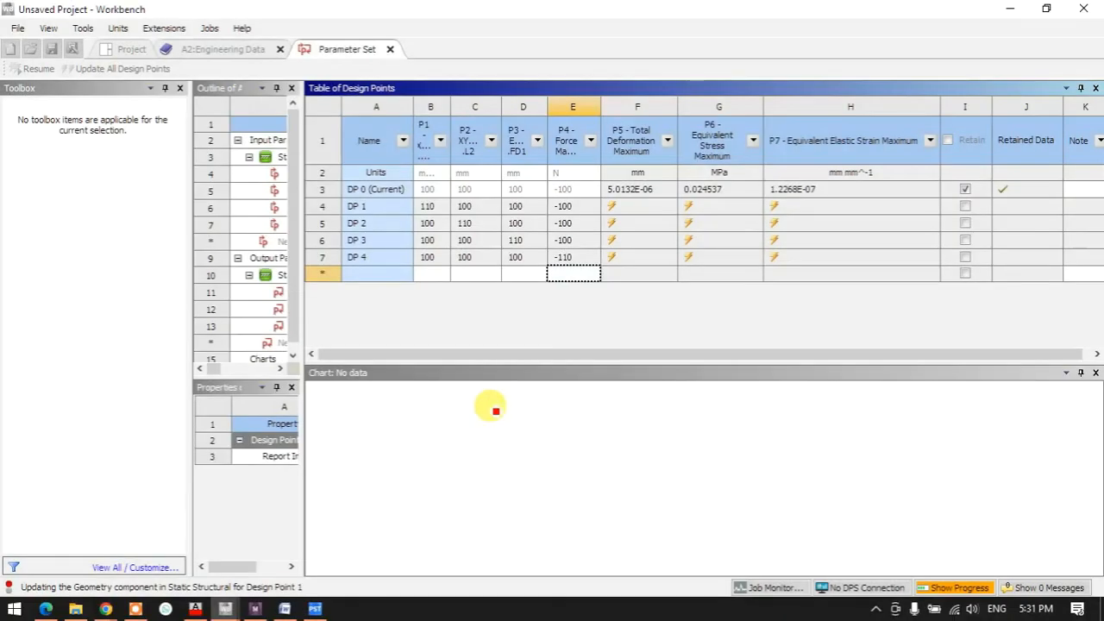
click(714, 269)
Sketch a cube with dimension lines for its length, height and depth near the canvas's upper edge
mouse_move(61, 129)
mouse_down()
mouse_move(65, 233)
mouse_move(182, 136)
mouse_move(64, 226)
mouse_move(74, 266)
mouse_up()
drag(76, 255, 201, 246)
drag(202, 240, 199, 261)
drag(197, 197, 248, 199)
drag(202, 117, 246, 117)
drag(188, 203, 236, 149)
mouse_move(73, 120)
mouse_down()
mouse_move(116, 92)
mouse_move(220, 82)
mouse_up()
mouse_move(136, 133)
mouse_down()
mouse_move(221, 82)
mouse_move(220, 155)
mouse_up()
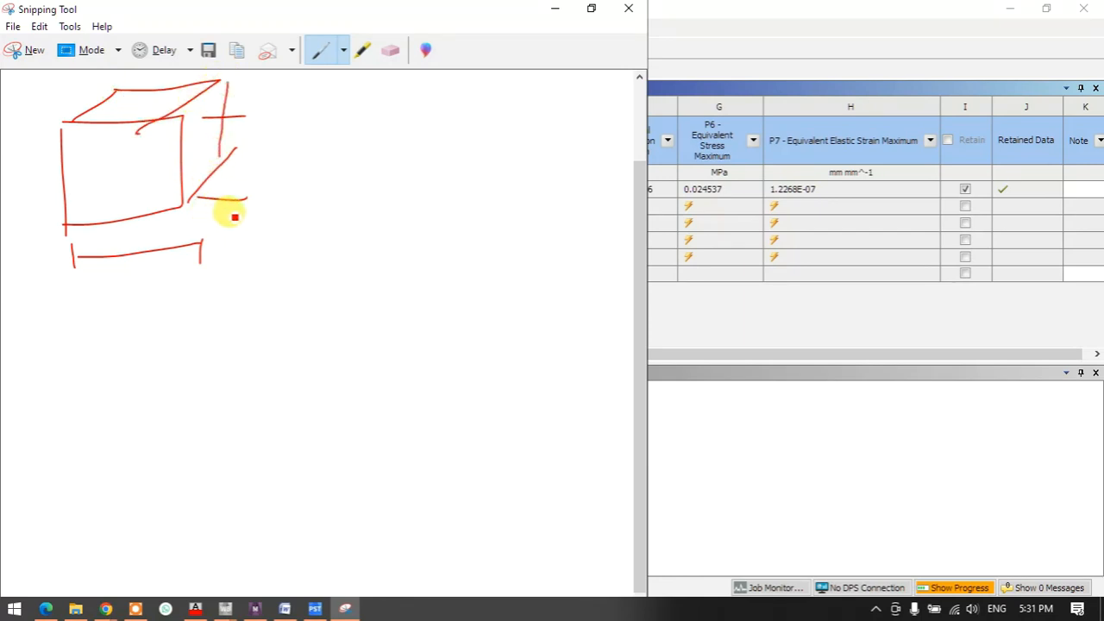
Write the volume formula V = l×b×h beside the cube and underline each of its three factors
mouse_move(279, 200)
mouse_down()
mouse_move(291, 207)
mouse_move(317, 189)
mouse_move(360, 218)
mouse_move(377, 207)
mouse_move(366, 209)
mouse_up()
click(324, 198)
click(324, 208)
drag(380, 183, 400, 201)
mouse_move(413, 198)
mouse_down()
mouse_move(423, 207)
mouse_move(414, 217)
mouse_move(426, 197)
mouse_move(430, 213)
mouse_up()
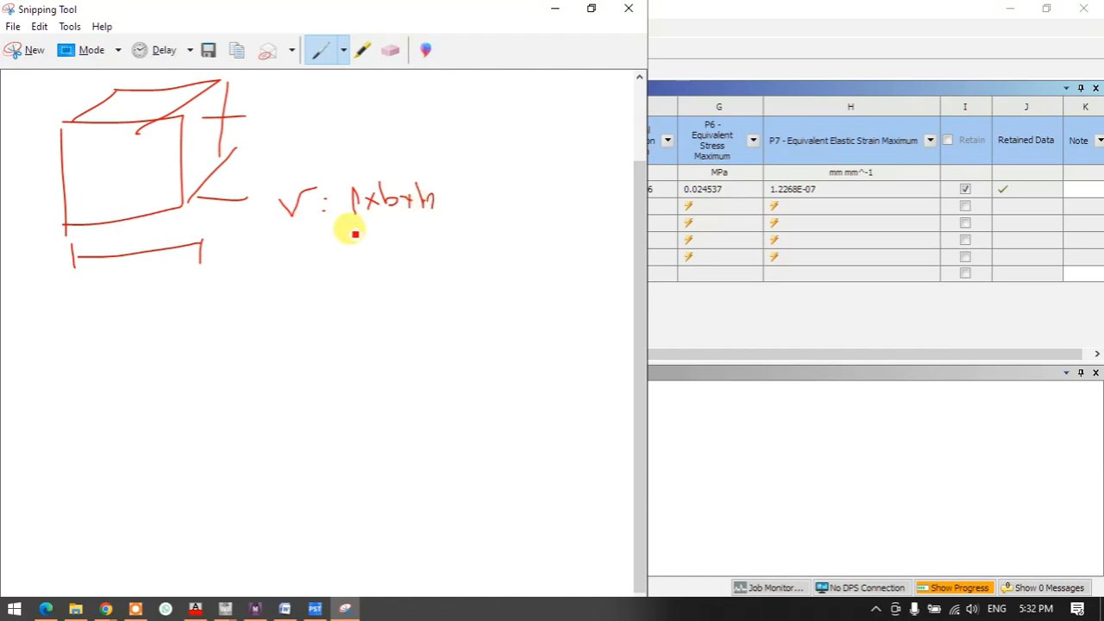
drag(384, 220, 449, 217)
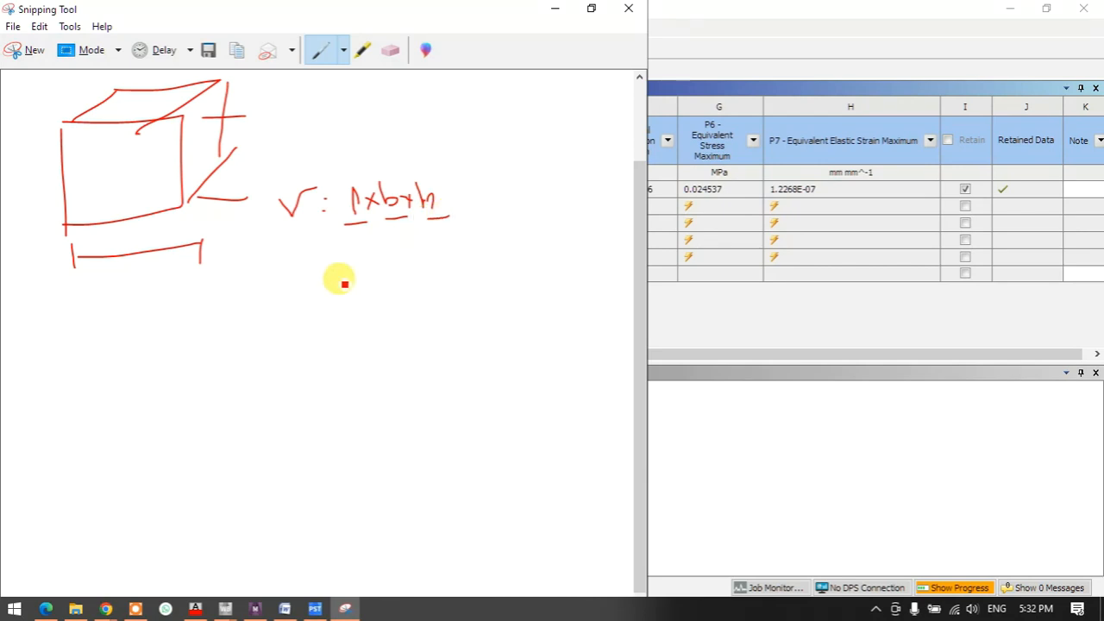
Write the labels V1 =, V2 = and V3 = in a column under the volume formula
mouse_move(277, 268)
mouse_down()
mouse_move(293, 262)
mouse_move(300, 282)
mouse_up()
drag(298, 333, 314, 339)
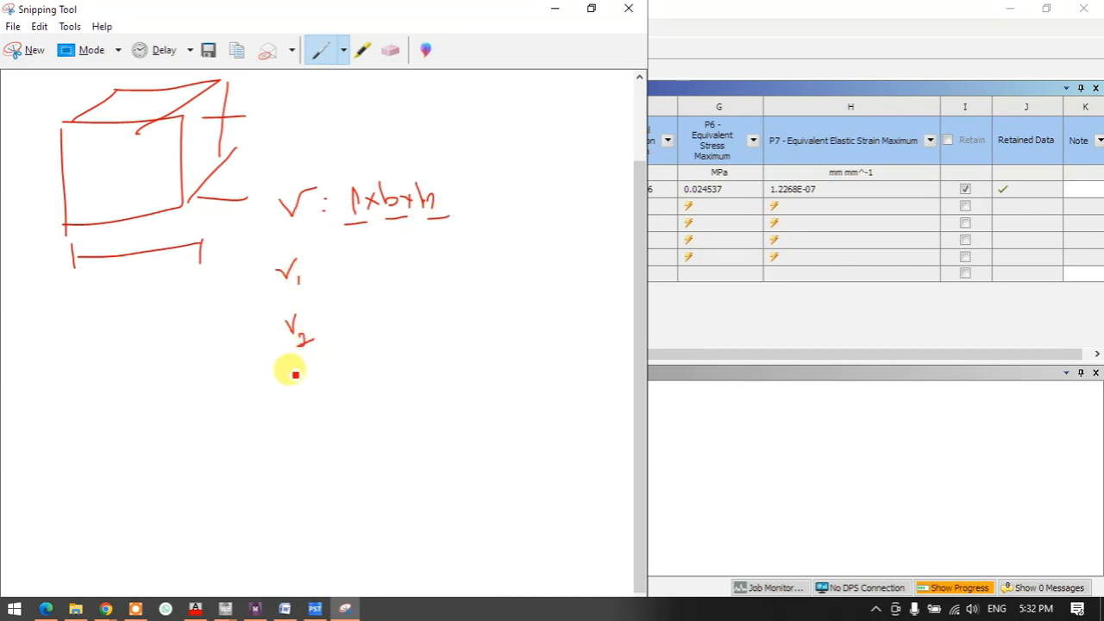
drag(302, 385, 311, 398)
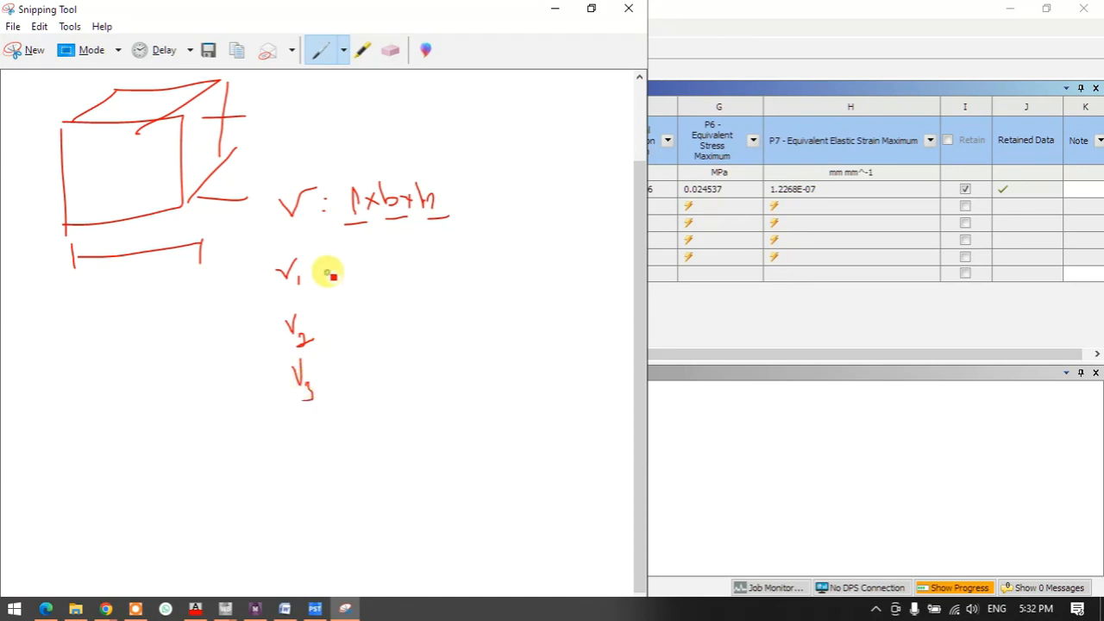
drag(328, 339, 337, 339)
drag(327, 348, 344, 384)
drag(333, 395, 341, 395)
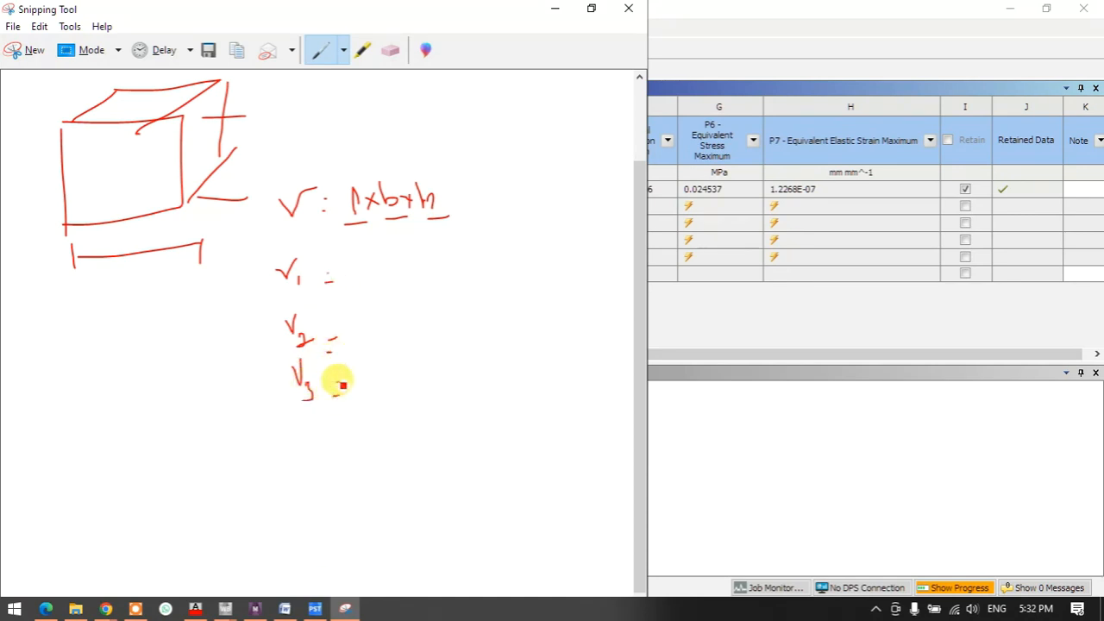
Extend the volume formula with the base cube's calculation, 100×100×100 = 10^6 mm^3
drag(467, 197, 479, 197)
drag(467, 207, 508, 207)
drag(503, 198, 512, 198)
drag(518, 195, 599, 204)
drag(489, 251, 529, 264)
mouse_move(537, 248)
mouse_down()
mouse_move(569, 263)
mouse_move(601, 249)
mouse_up()
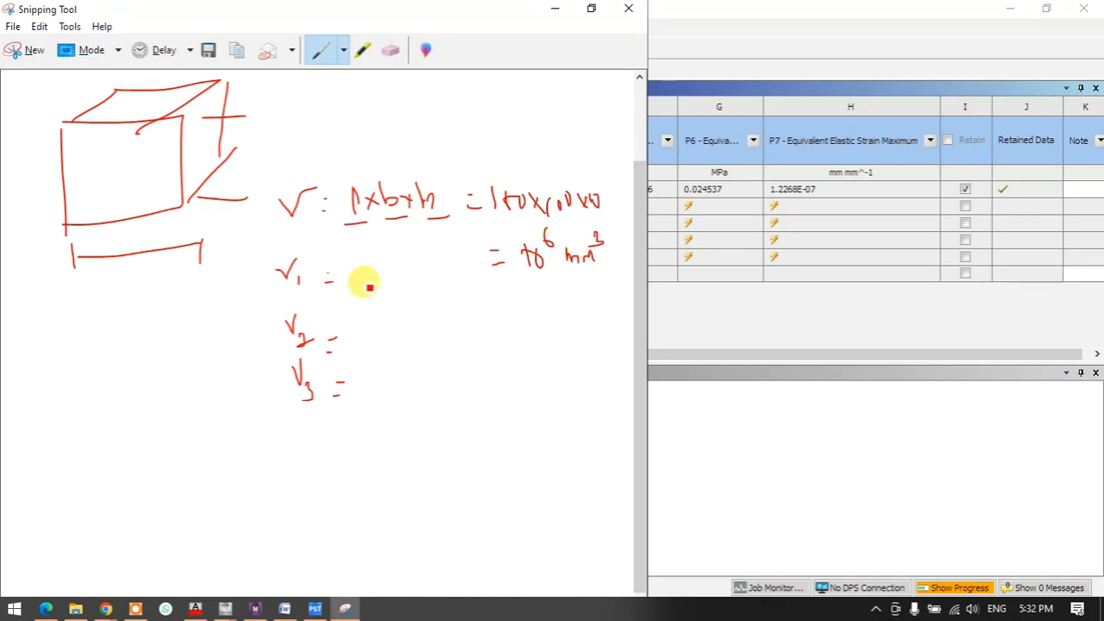
Write V1 as 110×100×100 = 11×10^5 mm^3 and restate the base volume as 10×10^5
mouse_move(348, 276)
mouse_down()
mouse_move(413, 286)
mouse_move(474, 278)
mouse_move(497, 297)
mouse_move(492, 309)
mouse_up()
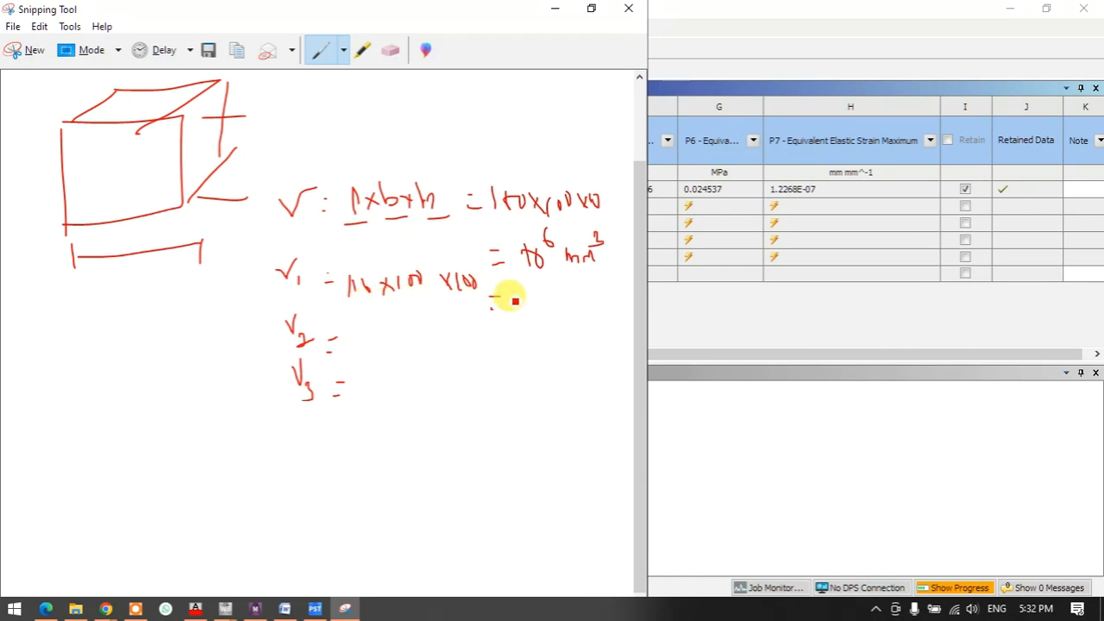
drag(520, 287, 529, 302)
drag(349, 301, 484, 294)
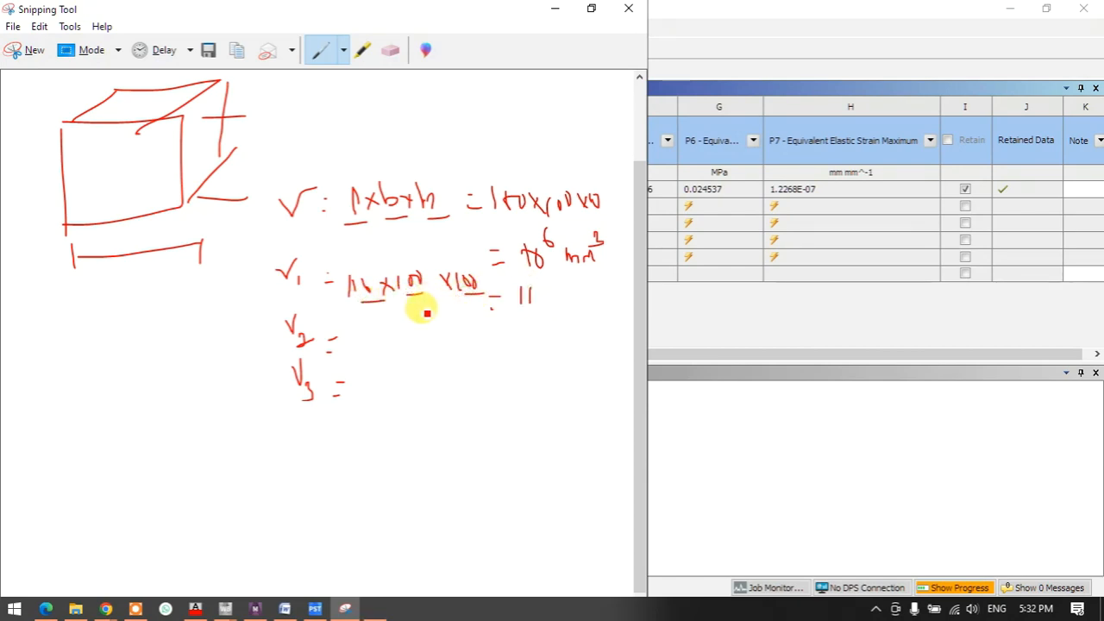
mouse_move(367, 288)
mouse_down()
mouse_move(374, 278)
mouse_move(428, 277)
mouse_up()
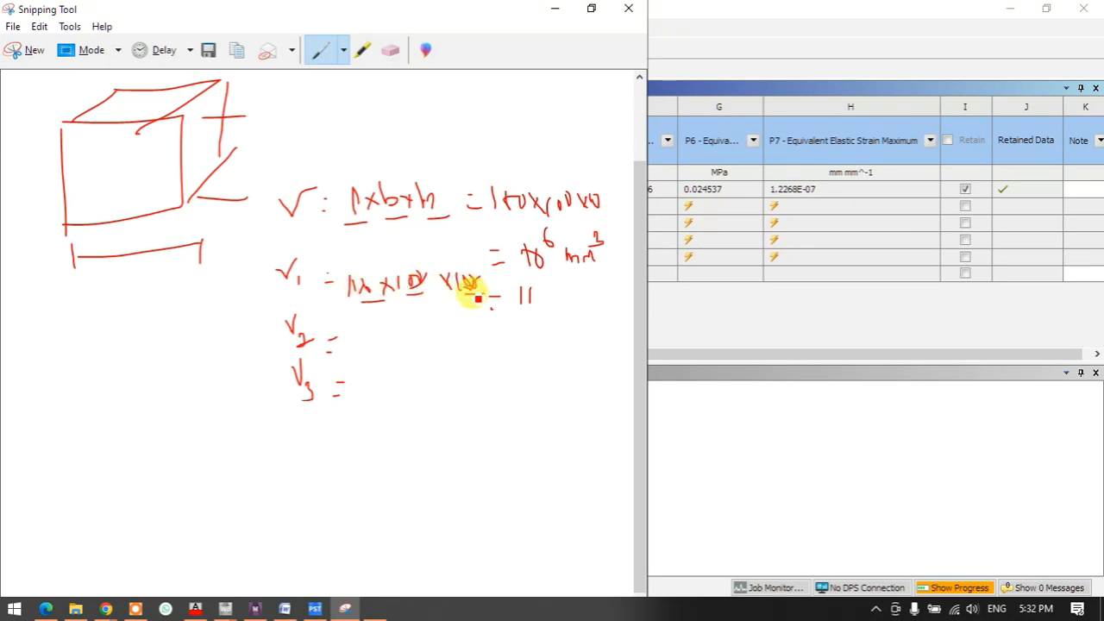
mouse_move(541, 290)
mouse_down()
mouse_move(553, 302)
mouse_move(540, 302)
mouse_move(576, 268)
mouse_move(614, 291)
mouse_move(612, 273)
mouse_up()
mouse_move(528, 264)
mouse_down()
mouse_move(542, 248)
mouse_move(516, 222)
mouse_move(511, 231)
mouse_up()
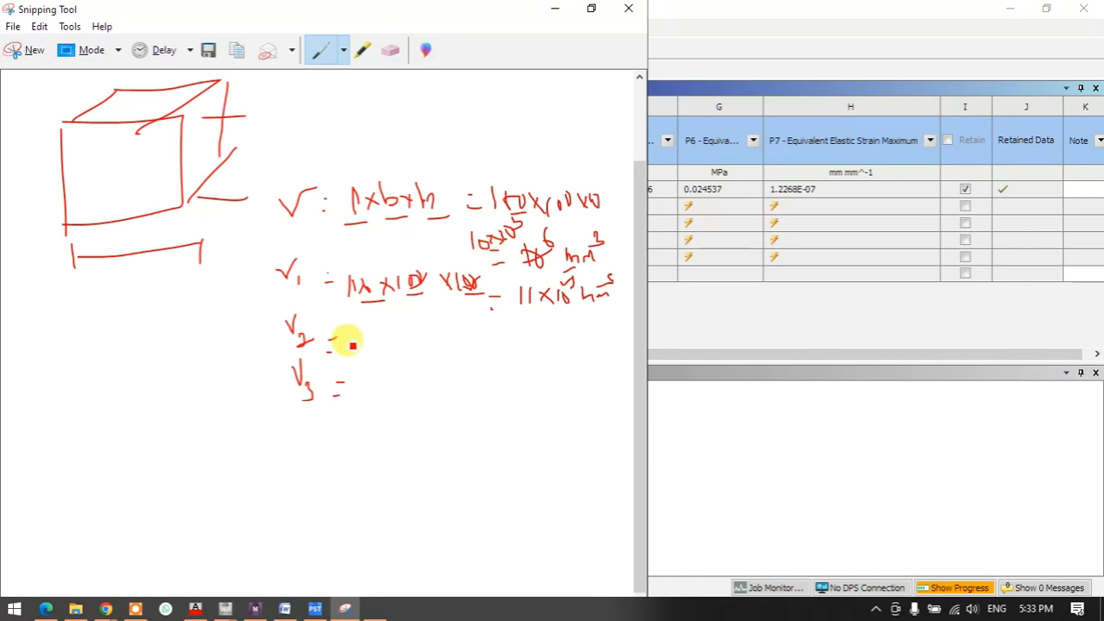
Write V2 as 100×110×100 and V3 as 100×100×110, each equal to 11×10^5
mouse_move(355, 326)
mouse_down()
mouse_move(354, 344)
mouse_move(392, 326)
mouse_move(502, 326)
mouse_up()
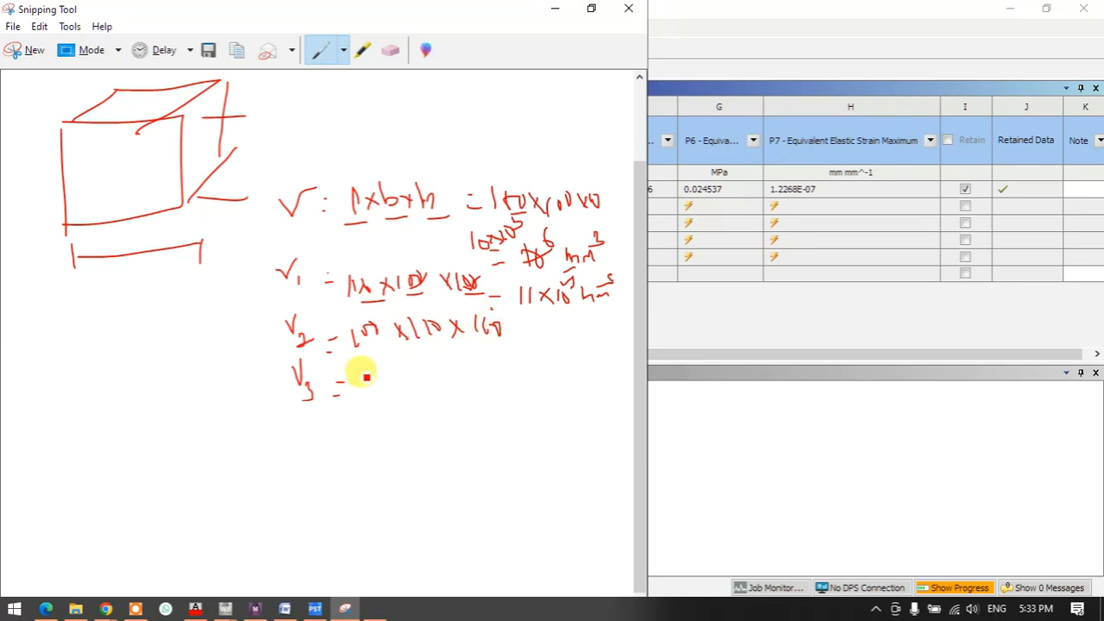
mouse_move(363, 377)
mouse_down()
mouse_move(363, 395)
mouse_move(394, 390)
mouse_up()
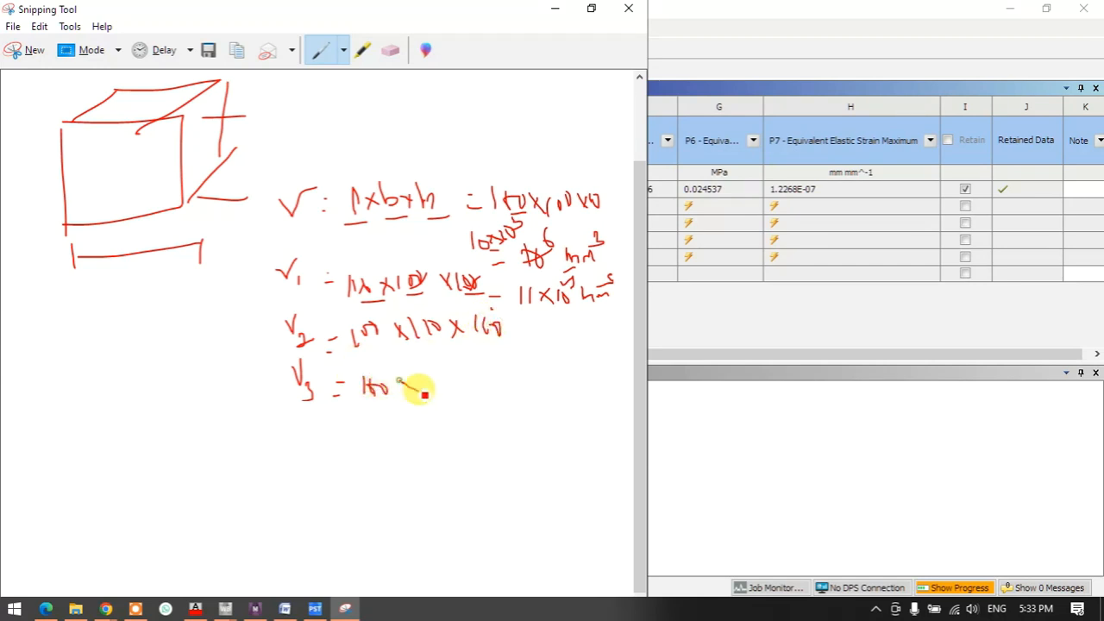
drag(460, 374, 505, 374)
drag(526, 328, 533, 327)
drag(520, 344, 592, 315)
mouse_move(522, 374)
mouse_down()
mouse_move(565, 367)
mouse_move(588, 380)
mouse_up()
drag(587, 345, 589, 356)
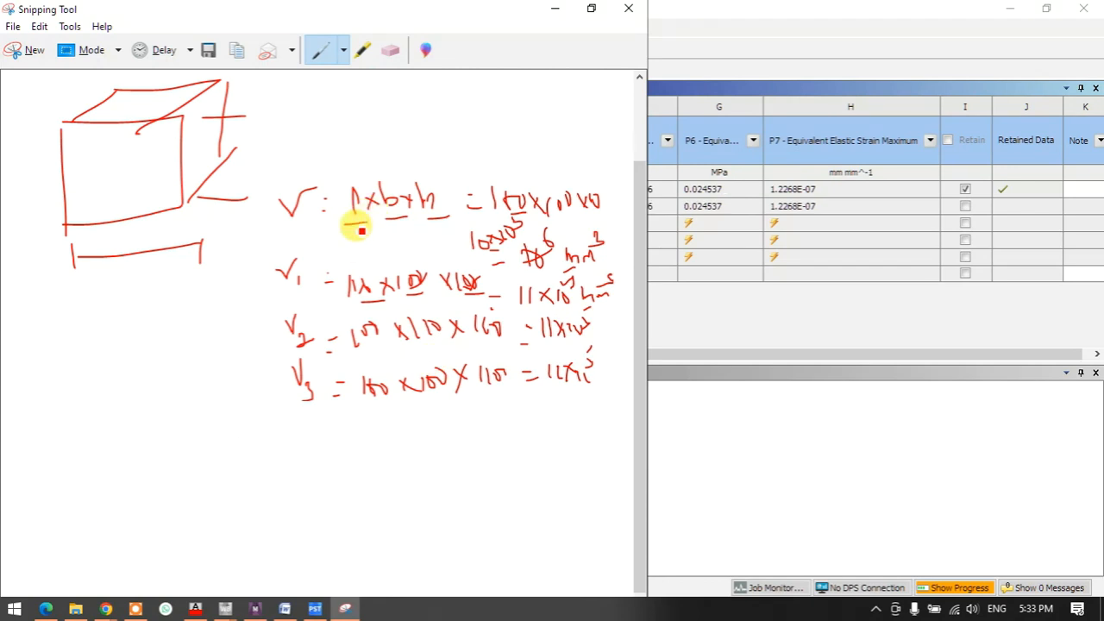
Underline l in the volume formula, emphasize the cube's length dimension and draw a double horizontal line below the cube
mouse_move(348, 231)
mouse_down()
mouse_move(345, 221)
mouse_move(372, 224)
mouse_up()
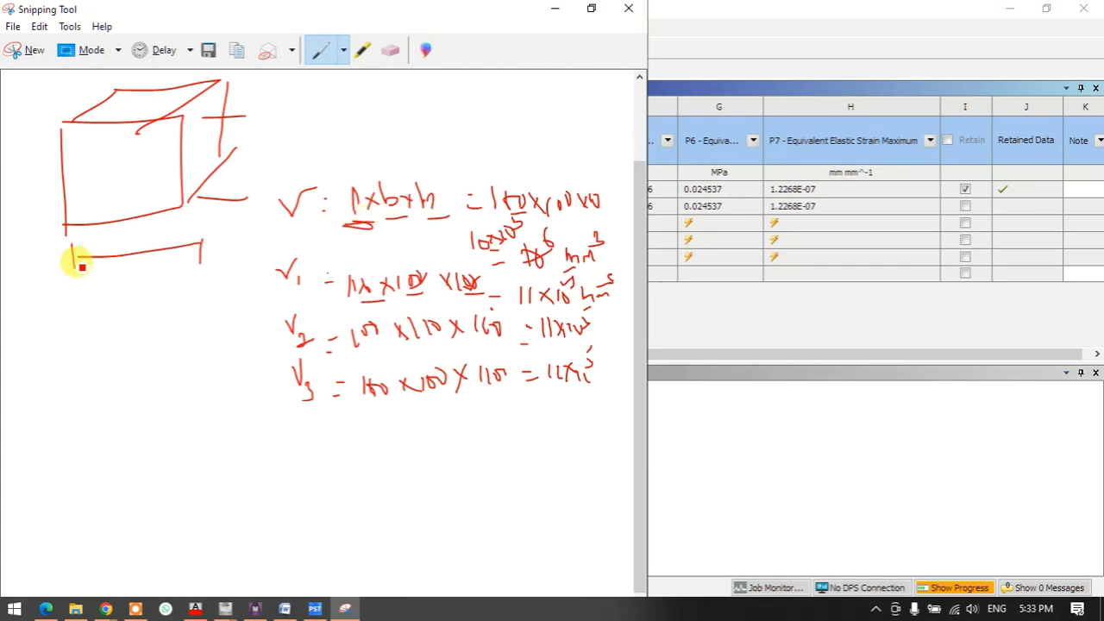
drag(72, 280, 73, 284)
mouse_move(68, 269)
mouse_down()
mouse_move(203, 254)
mouse_move(199, 264)
mouse_up()
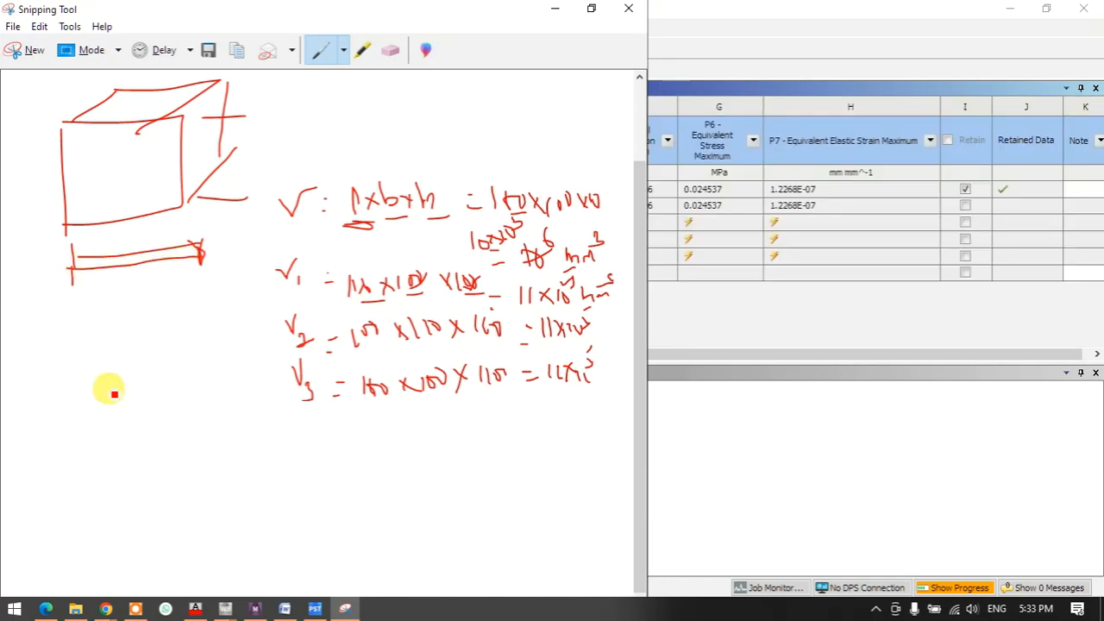
drag(41, 422, 179, 416)
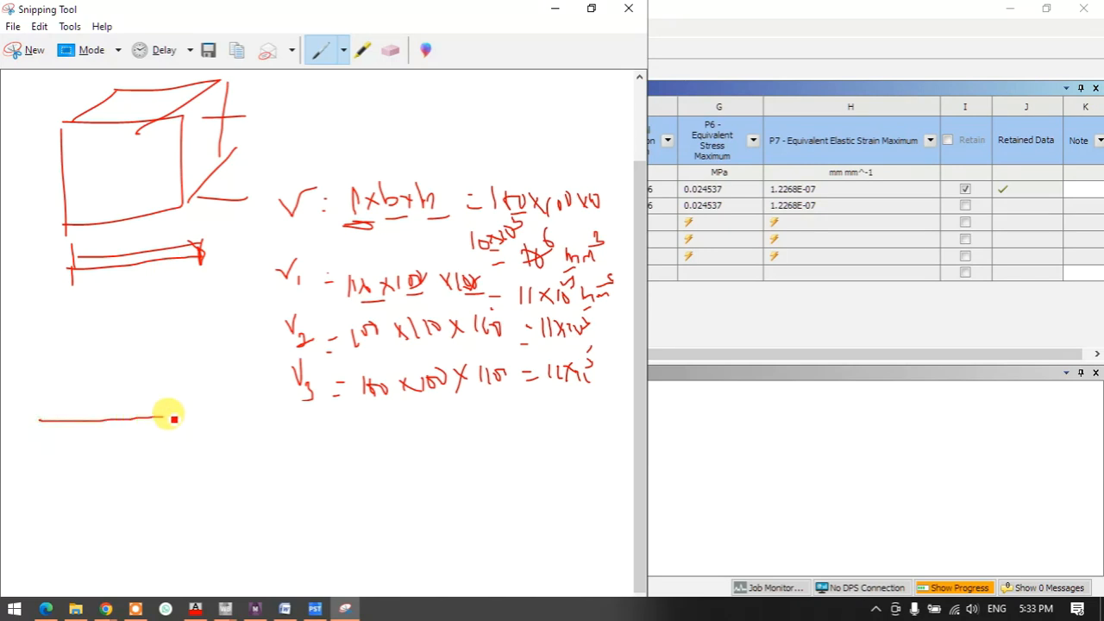
drag(41, 423, 157, 423)
Outline the cube's base face and mark V1 with an underlined 110, a left-pointing arrow and an area note A
mouse_move(69, 221)
mouse_down()
mouse_move(130, 172)
mouse_move(232, 158)
mouse_move(189, 207)
mouse_move(54, 222)
mouse_move(108, 180)
mouse_move(222, 174)
mouse_move(244, 153)
mouse_move(125, 205)
mouse_move(210, 168)
mouse_up()
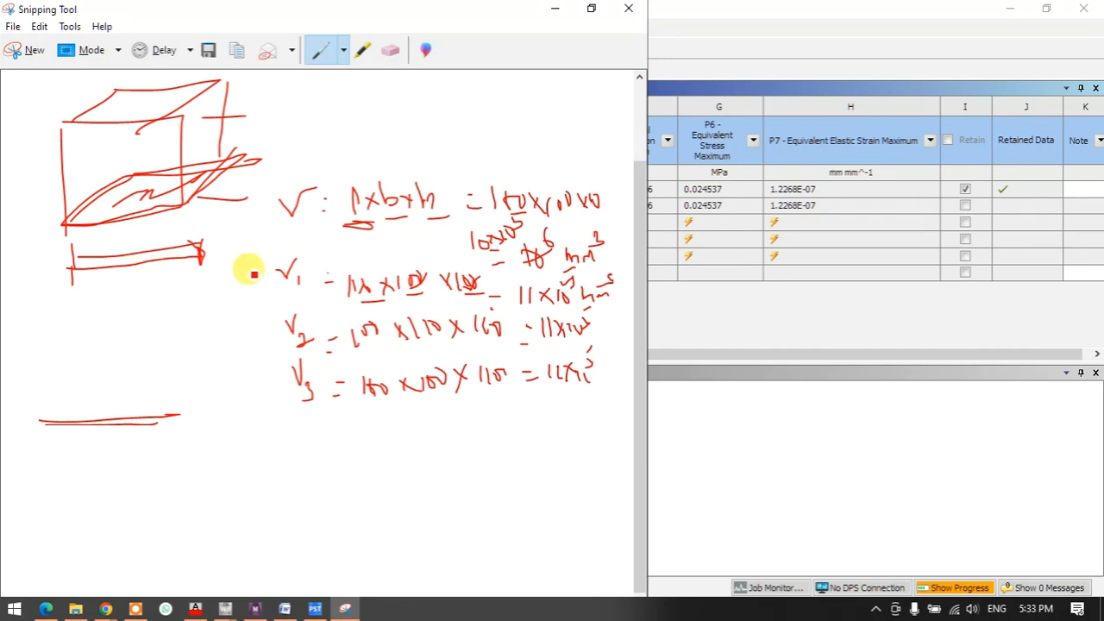
drag(263, 281, 214, 283)
mouse_move(231, 274)
mouse_down()
mouse_move(215, 296)
mouse_move(232, 298)
mouse_up()
drag(345, 304, 384, 301)
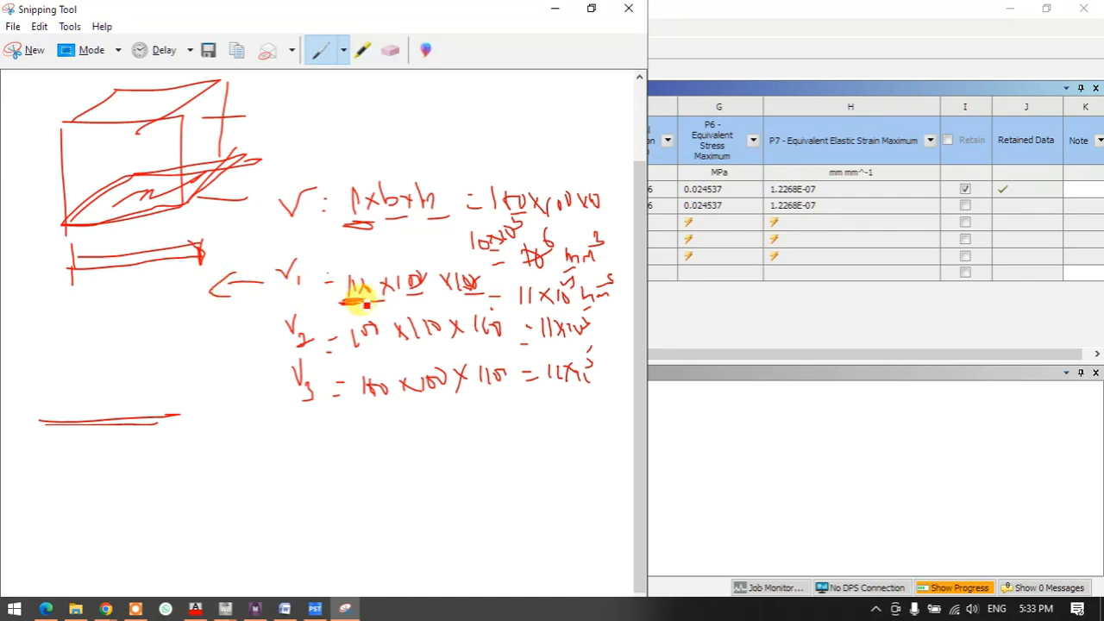
drag(76, 245, 152, 240)
drag(239, 174, 191, 218)
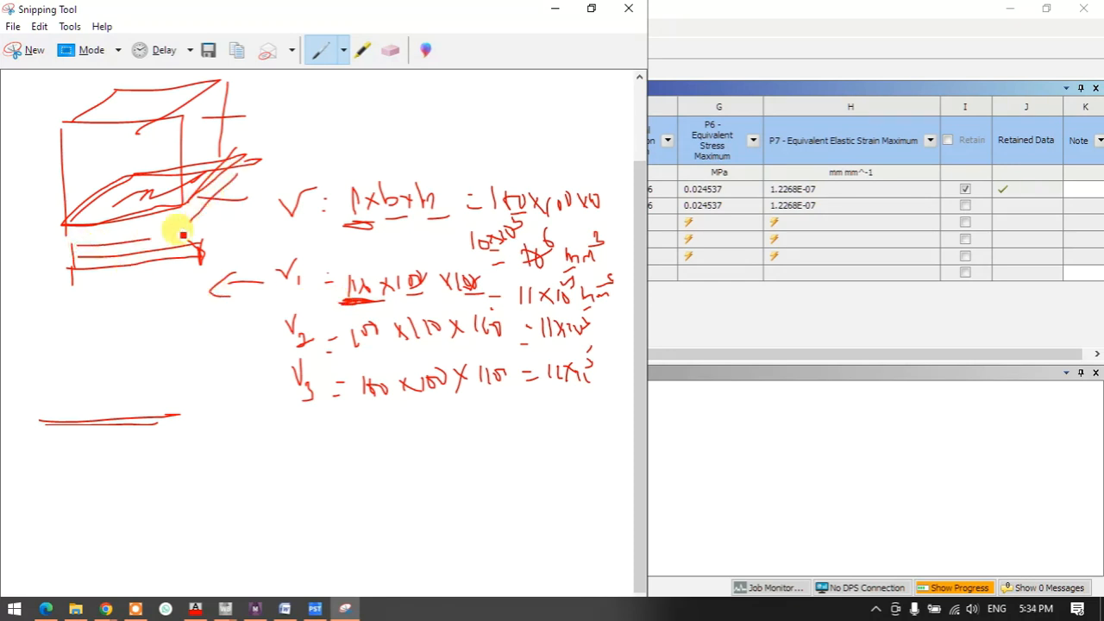
mouse_move(143, 308)
mouse_down()
mouse_move(147, 286)
mouse_move(149, 306)
mouse_move(181, 294)
mouse_move(175, 301)
mouse_up()
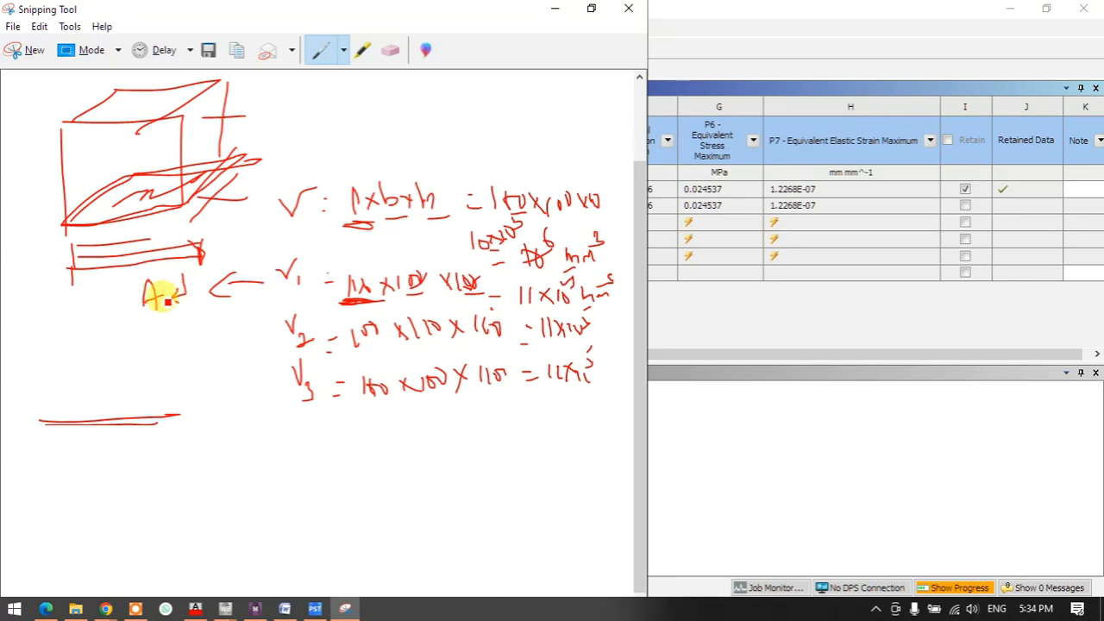
Mark V2 with an arrow and area note A, underline the V2 and V3 factors, and point an upward arrow at V3's 110
drag(264, 335, 216, 337)
mouse_move(223, 335)
mouse_down()
mouse_move(211, 345)
mouse_move(225, 344)
mouse_up()
drag(354, 351, 447, 343)
mouse_move(178, 331)
mouse_down()
mouse_move(172, 350)
mouse_move(186, 342)
mouse_up()
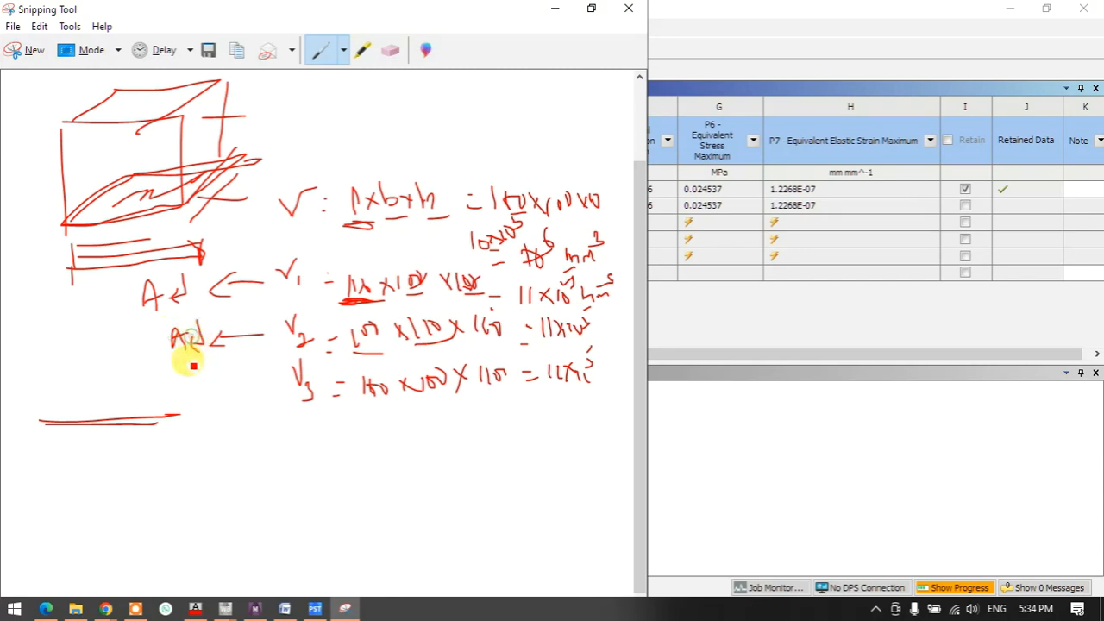
drag(367, 411, 507, 395)
mouse_move(496, 461)
mouse_down()
mouse_move(494, 414)
mouse_move(507, 426)
mouse_up()
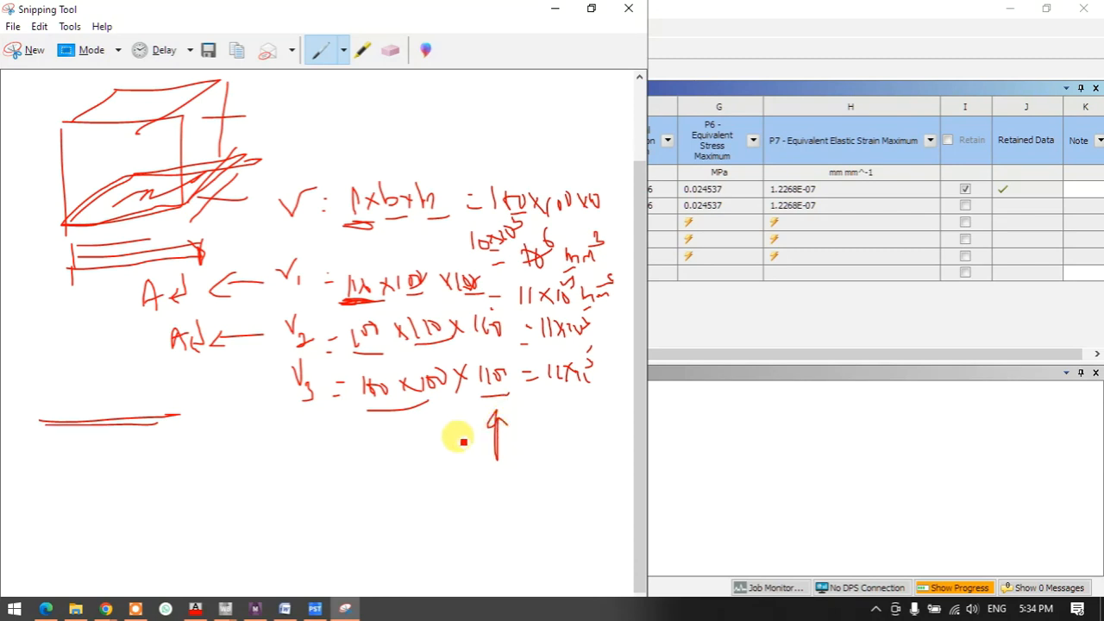
Mark V3 with a left-pointing arrow and the note H with an upward arrow, and brace V1, V2 and their underlined A notes
mouse_move(265, 392)
mouse_down()
mouse_move(207, 399)
mouse_move(226, 407)
mouse_up()
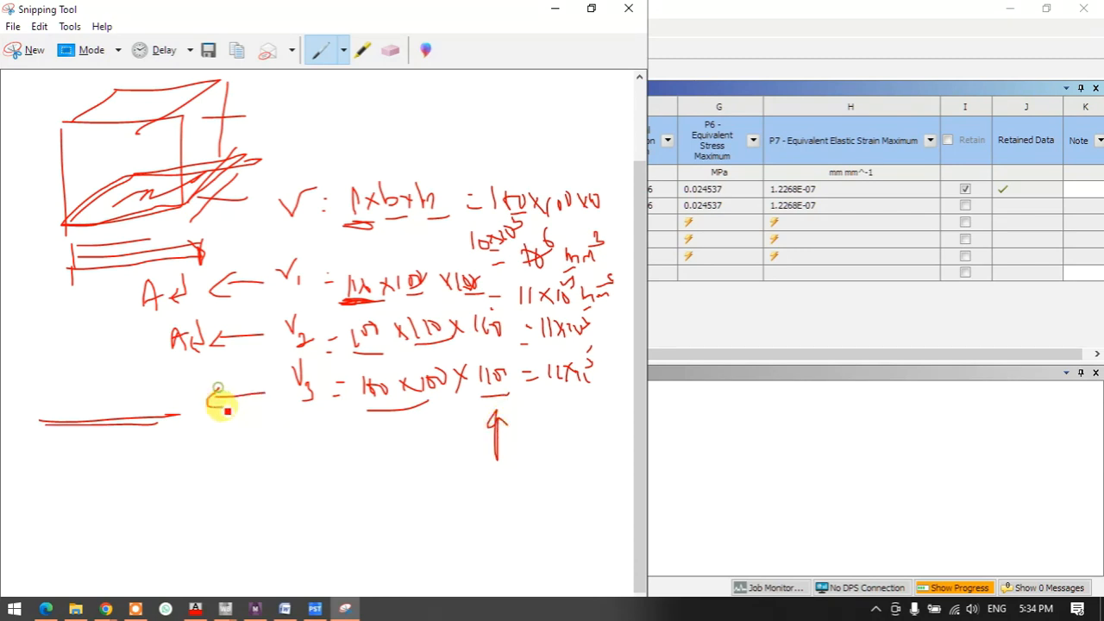
mouse_move(173, 382)
mouse_down()
mouse_move(193, 382)
mouse_move(198, 360)
mouse_move(219, 369)
mouse_up()
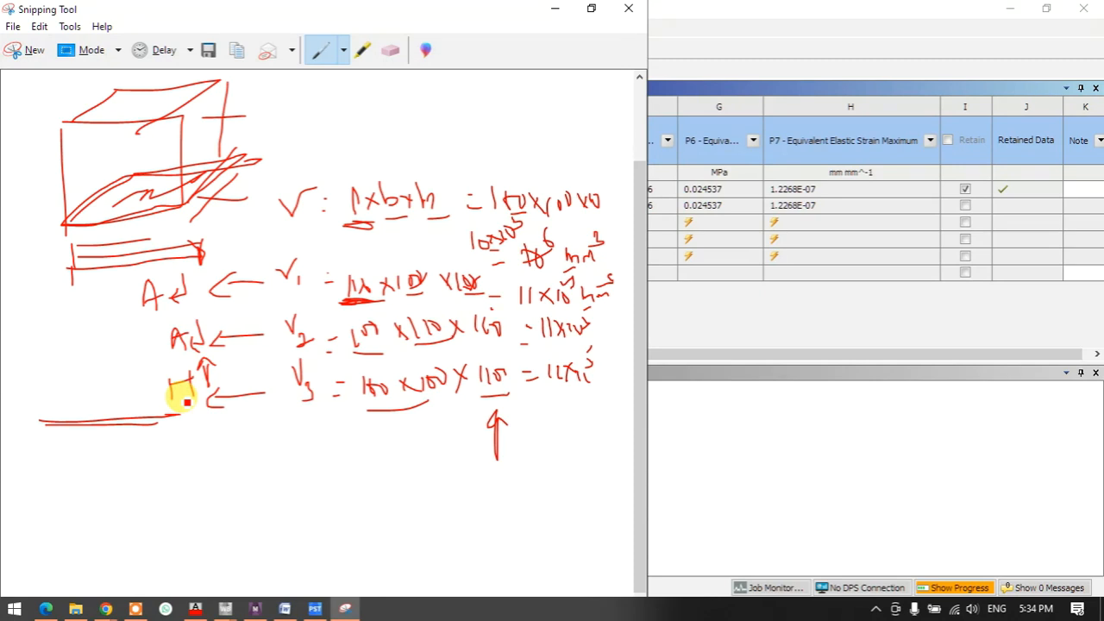
drag(275, 267, 276, 342)
mouse_move(75, 251)
mouse_down()
mouse_move(205, 240)
mouse_move(267, 167)
mouse_up()
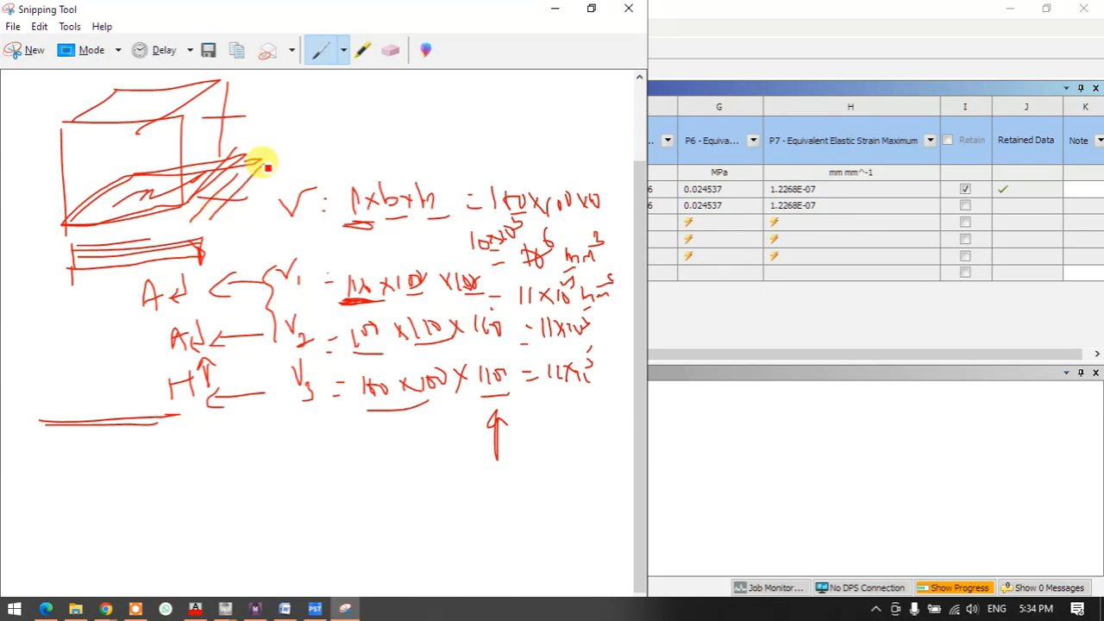
drag(134, 318, 168, 317)
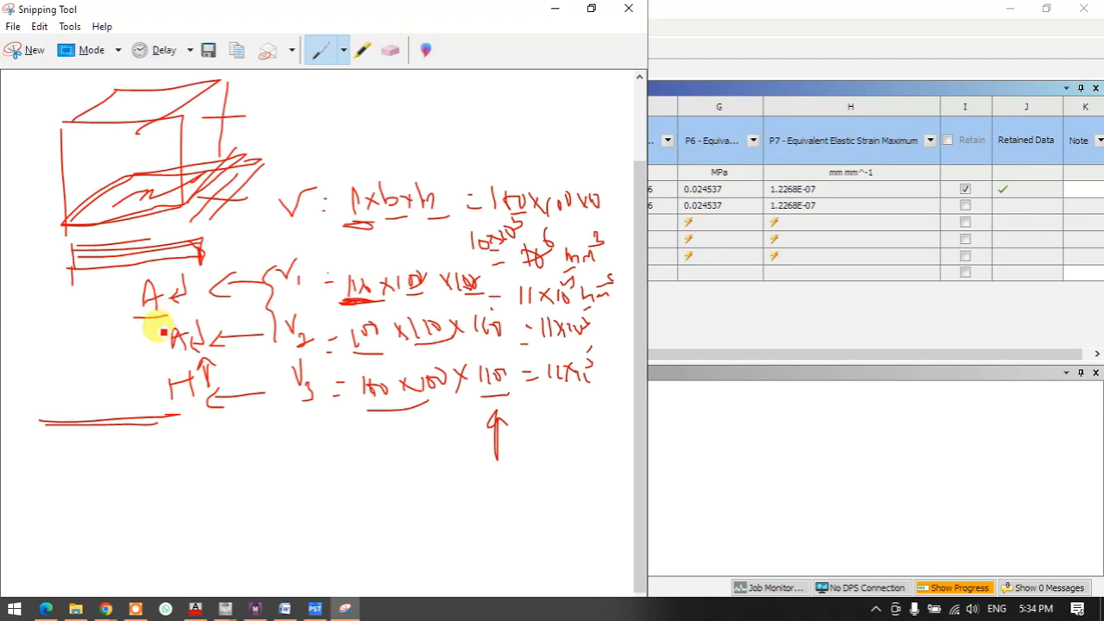
drag(109, 288, 142, 367)
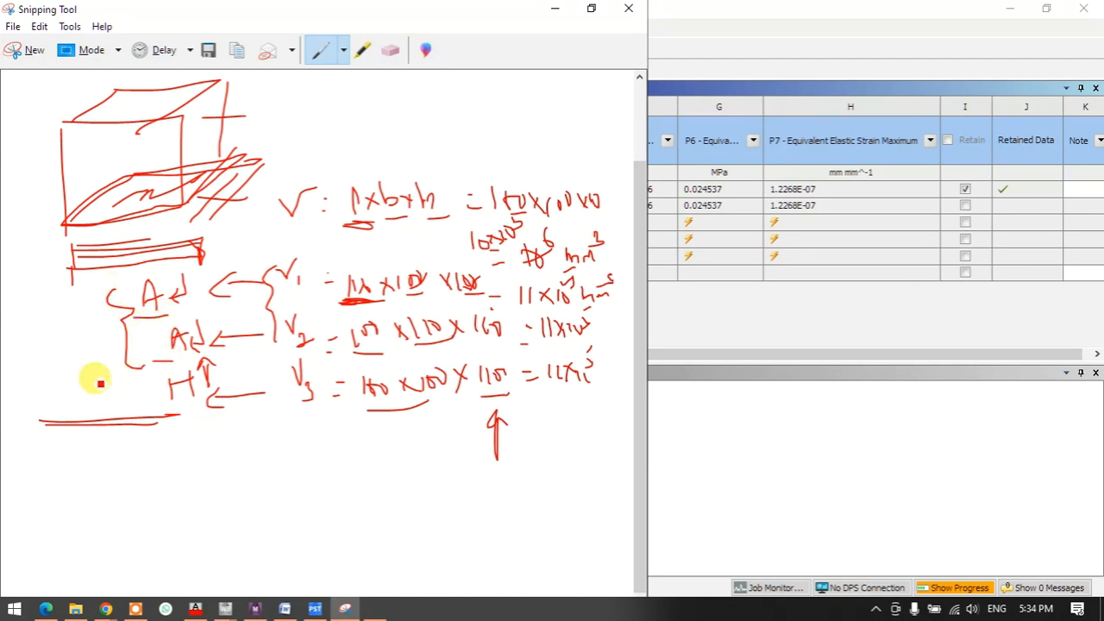
Emphasize the cube's vertical height edge with extra strokes and an upward arrow, and mark V3 beside its arrow
mouse_move(52, 125)
mouse_down()
mouse_move(60, 224)
mouse_move(61, 160)
mouse_move(68, 207)
mouse_up()
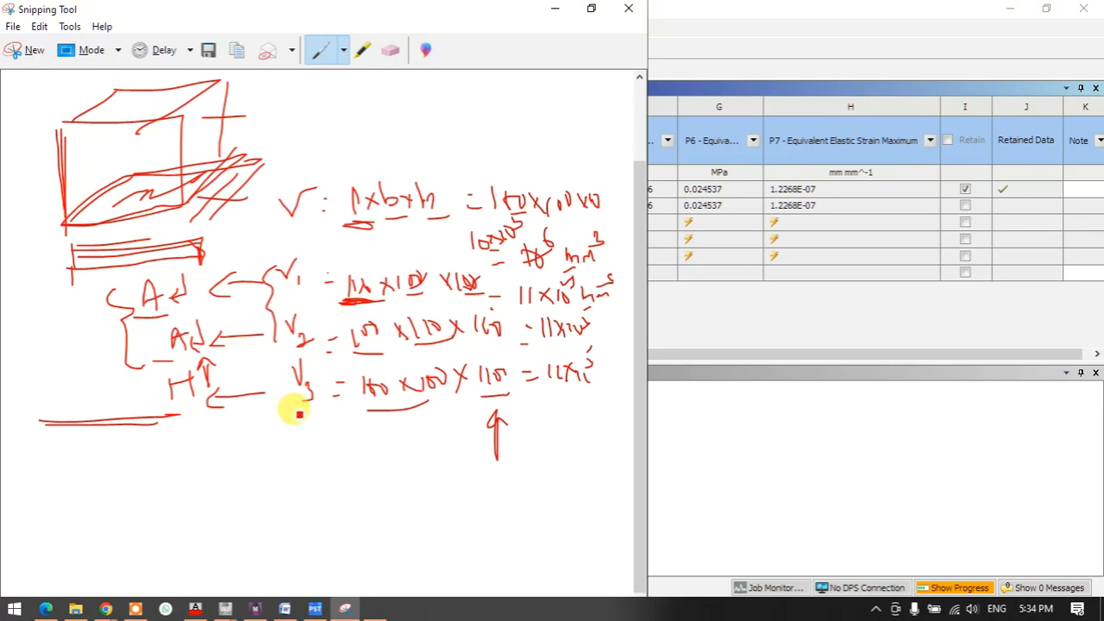
mouse_move(288, 371)
mouse_down()
mouse_move(302, 357)
mouse_move(279, 399)
mouse_move(292, 400)
mouse_up()
drag(282, 387, 279, 410)
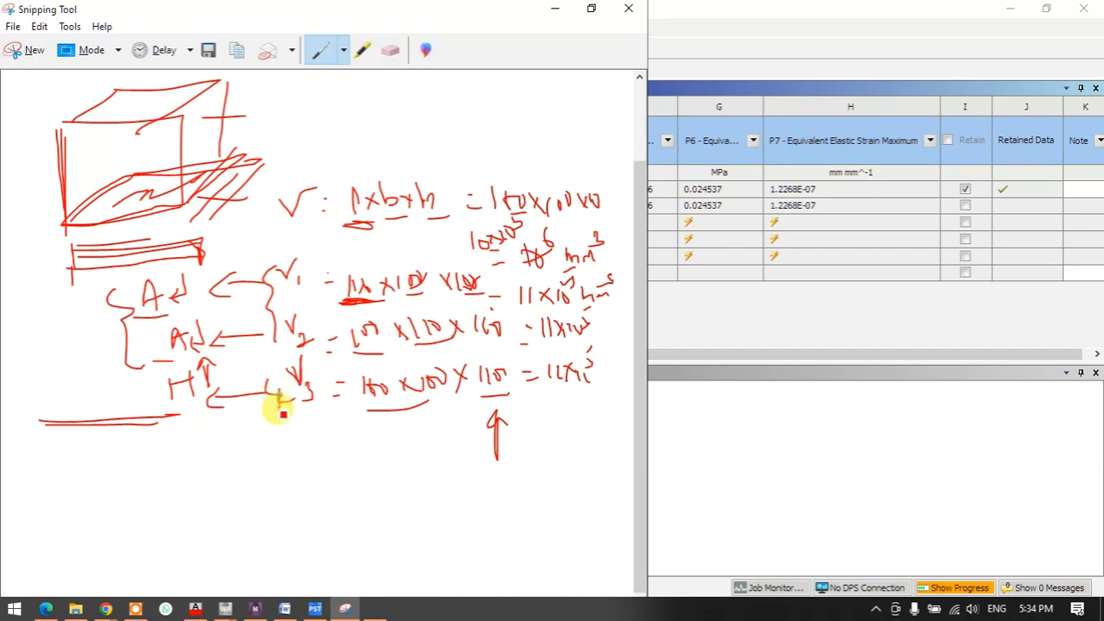
mouse_move(52, 223)
mouse_down()
mouse_move(48, 144)
mouse_move(56, 149)
mouse_up()
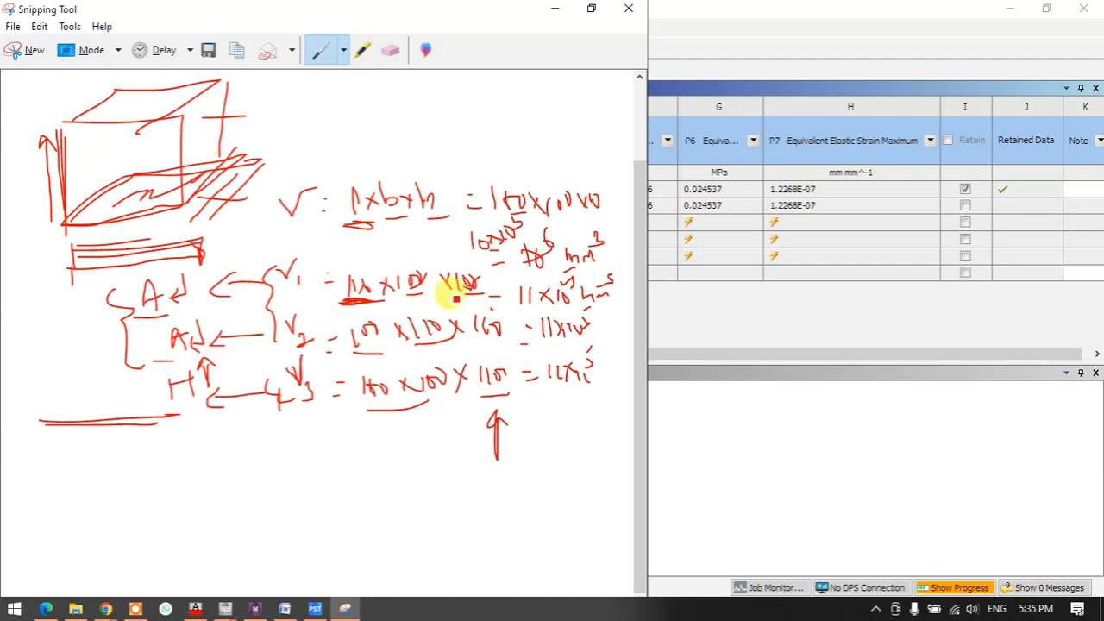
Write the stress formula σ = F/A above the volume formula, with σ boxed under f and A circled with an arrow
drag(456, 88, 462, 88)
drag(443, 101, 458, 102)
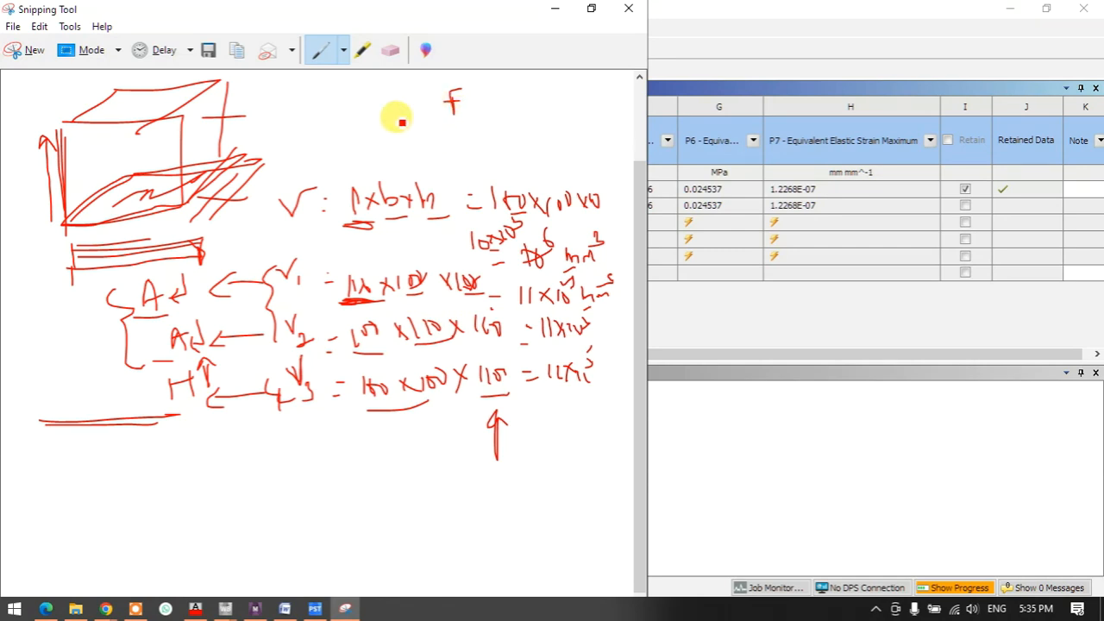
drag(468, 128, 508, 140)
mouse_move(530, 101)
mouse_down()
mouse_move(529, 123)
mouse_move(547, 98)
mouse_move(544, 111)
mouse_up()
mouse_move(530, 128)
mouse_down()
mouse_move(547, 129)
mouse_move(556, 157)
mouse_move(537, 128)
mouse_move(548, 174)
mouse_move(560, 147)
mouse_move(545, 132)
mouse_move(599, 148)
mouse_move(583, 162)
mouse_up()
drag(431, 128, 434, 148)
mouse_move(422, 129)
mouse_down()
mouse_move(447, 122)
mouse_move(491, 138)
mouse_move(437, 148)
mouse_up()
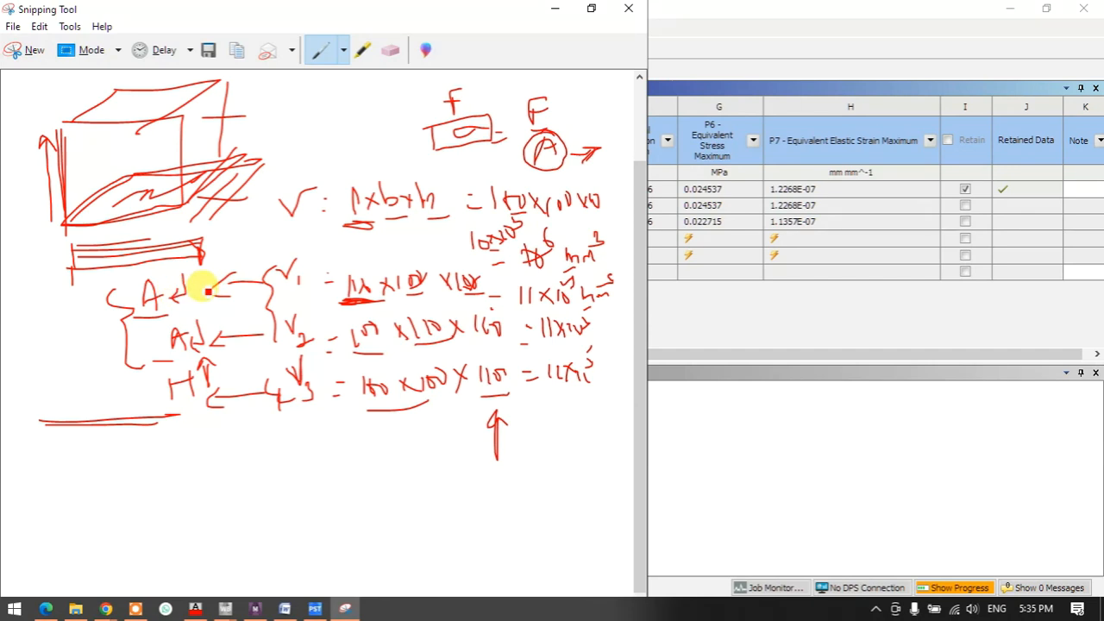
Draw left-pointing arrows from the two bracketed A notes and put a heavy check mark beside the H note
mouse_move(131, 310)
mouse_down()
mouse_move(78, 320)
mouse_move(100, 324)
mouse_up()
mouse_move(113, 363)
mouse_down()
mouse_move(82, 365)
mouse_move(100, 368)
mouse_up()
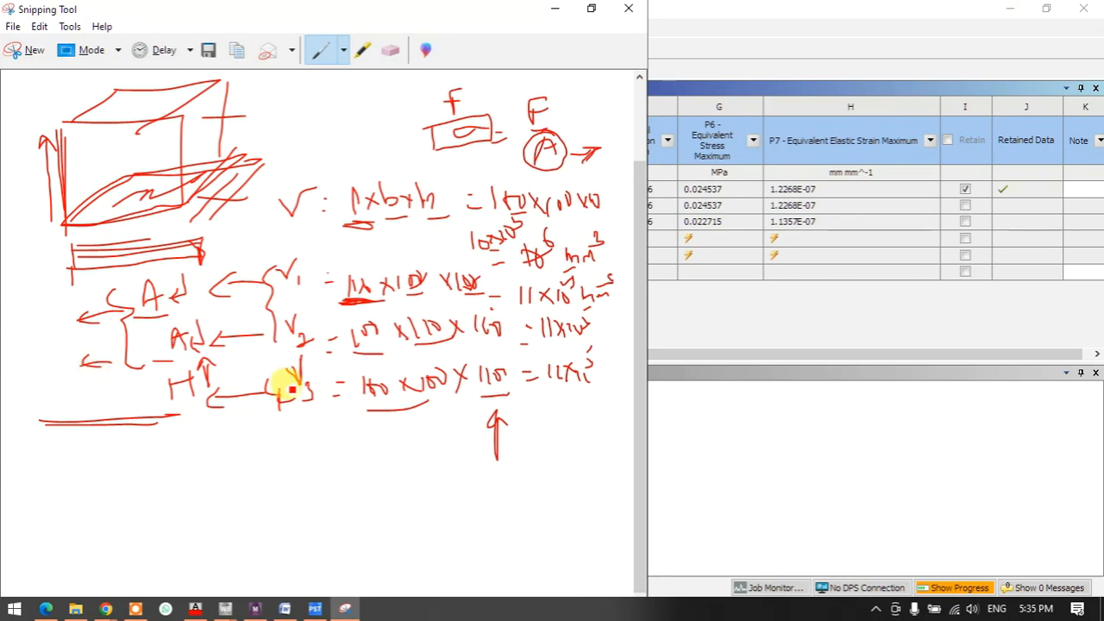
mouse_move(148, 396)
mouse_down()
mouse_move(181, 359)
mouse_move(138, 397)
mouse_move(123, 388)
mouse_move(168, 370)
mouse_move(135, 387)
mouse_move(163, 382)
mouse_up()
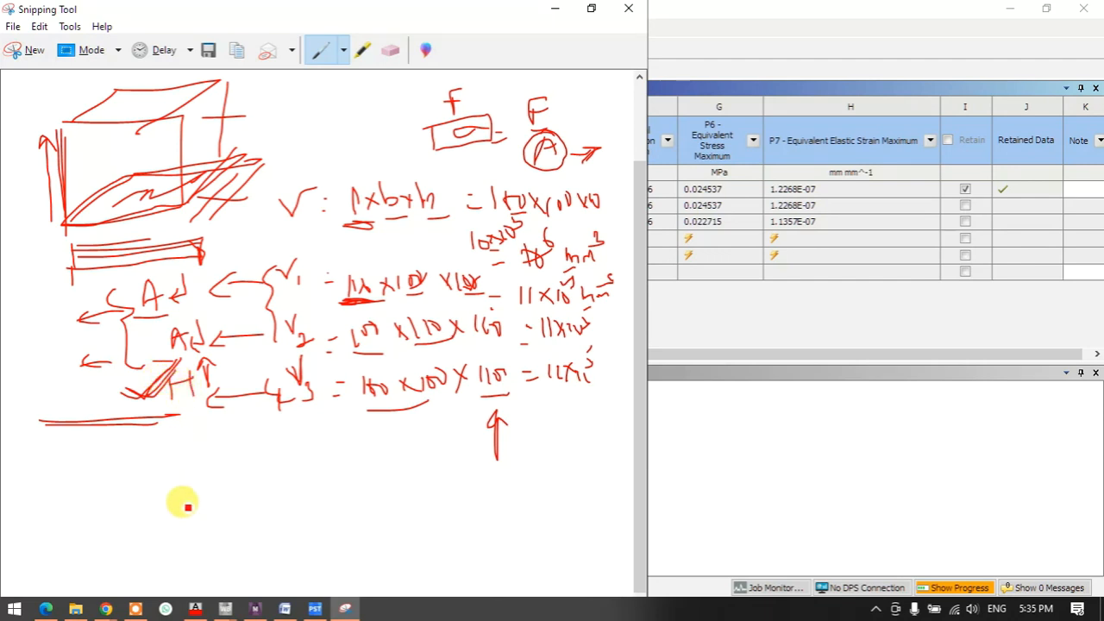
Draw a vertical upward arrow below the volume notes, labelled l on one side and δl = on the other
mouse_move(202, 555)
mouse_down()
mouse_move(199, 457)
mouse_move(189, 471)
mouse_move(210, 466)
mouse_move(238, 517)
mouse_up()
drag(163, 495, 177, 521)
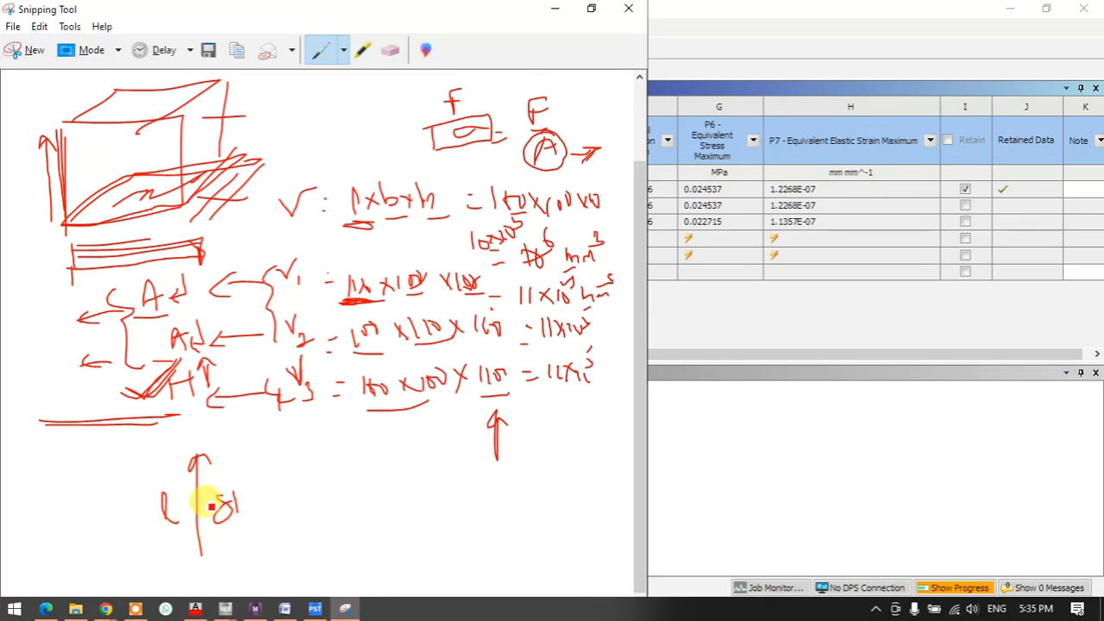
drag(250, 505, 271, 504)
drag(252, 513, 273, 511)
click(334, 540)
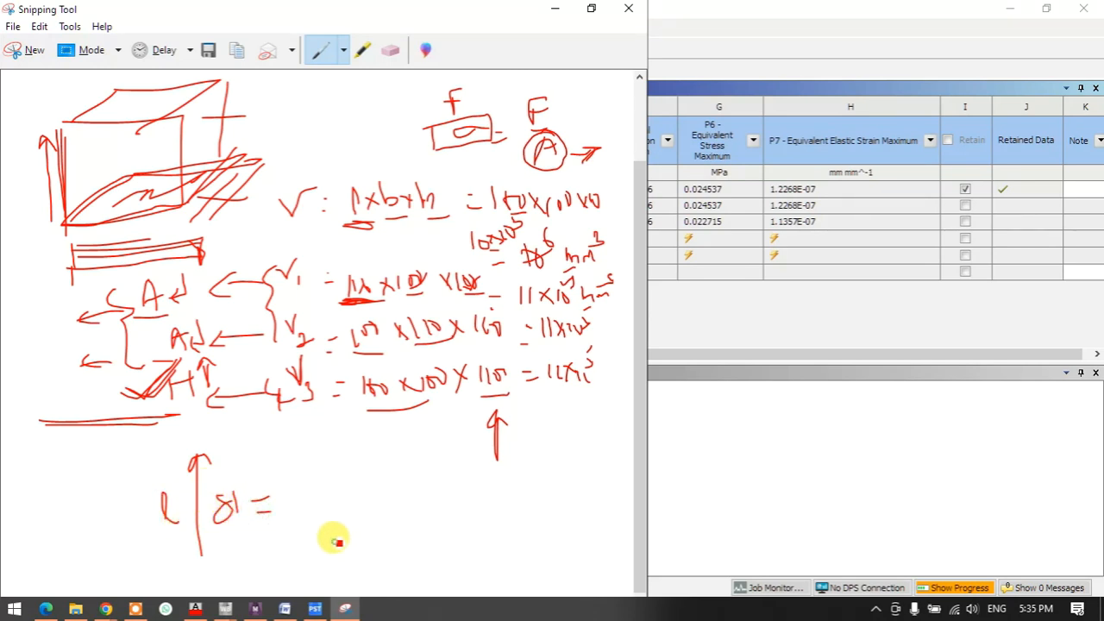
Write 100 after δl =, followed by a thickened vertical bar and the values 95, 110 and 105
mouse_move(330, 491)
mouse_down()
mouse_move(331, 511)
mouse_move(348, 491)
mouse_move(367, 491)
mouse_up()
drag(400, 451, 401, 523)
mouse_move(431, 467)
mouse_down()
mouse_move(488, 516)
mouse_move(501, 497)
mouse_up()
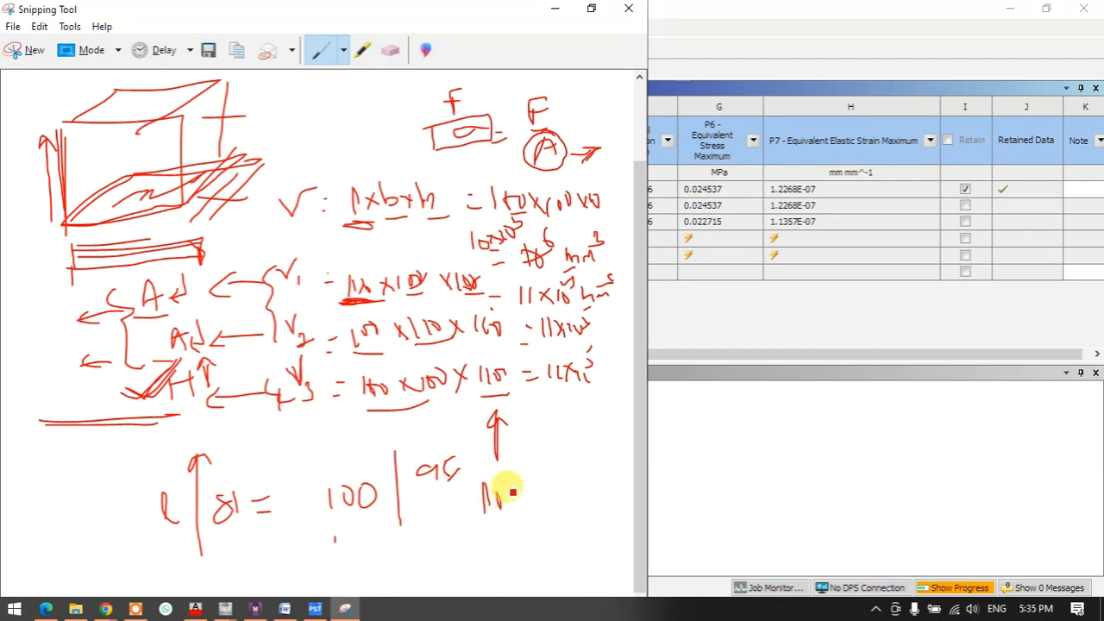
drag(528, 454, 528, 468)
mouse_move(535, 456)
mouse_down()
mouse_move(541, 464)
mouse_move(536, 456)
mouse_up()
mouse_move(549, 451)
mouse_down()
mouse_move(546, 465)
mouse_move(561, 438)
mouse_up()
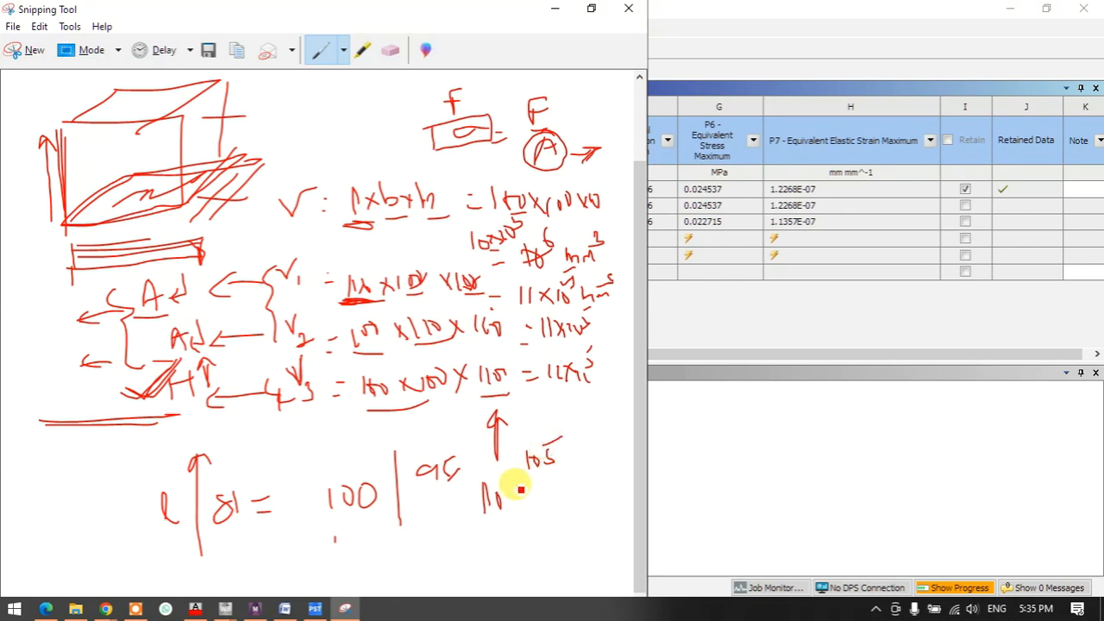
drag(394, 451, 397, 510)
drag(393, 461, 397, 511)
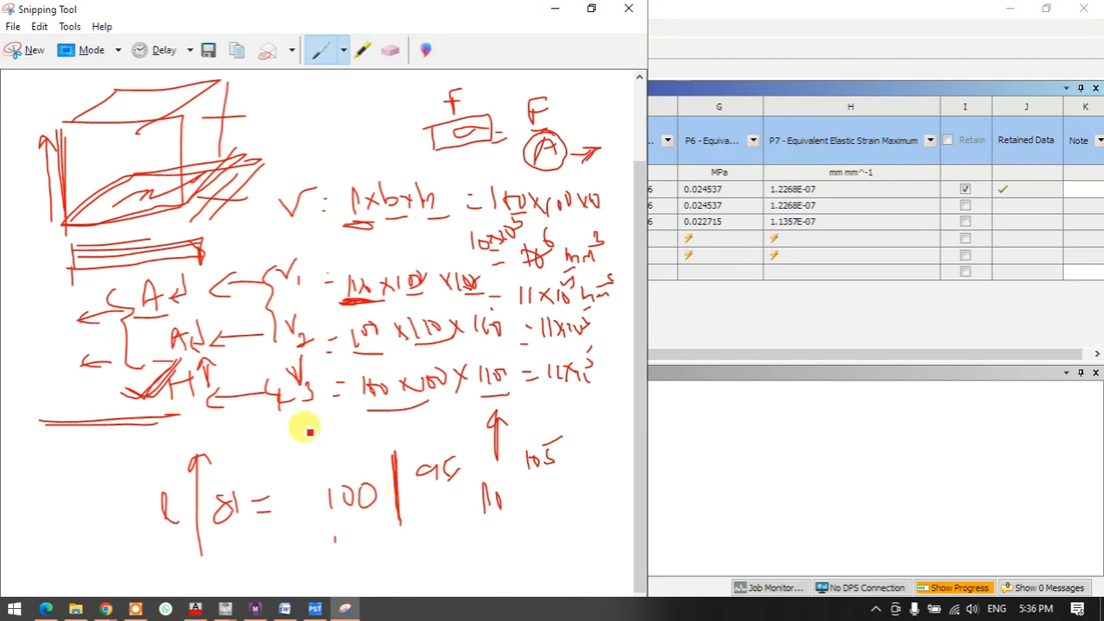
Write a circled ε, tick the V1 to V3 results, and link V1's 110 and a circled note to the cube's base
mouse_move(322, 430)
mouse_down()
mouse_move(325, 453)
mouse_move(275, 448)
mouse_move(295, 423)
mouse_up()
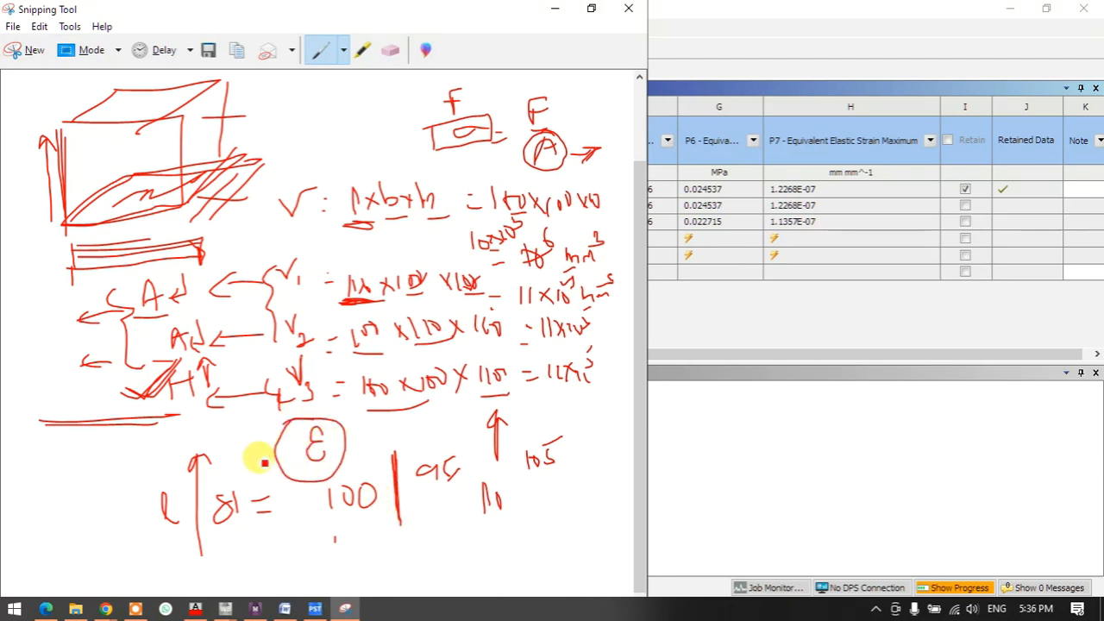
drag(271, 291, 288, 365)
mouse_move(351, 267)
mouse_down()
mouse_move(204, 189)
mouse_move(205, 233)
mouse_up()
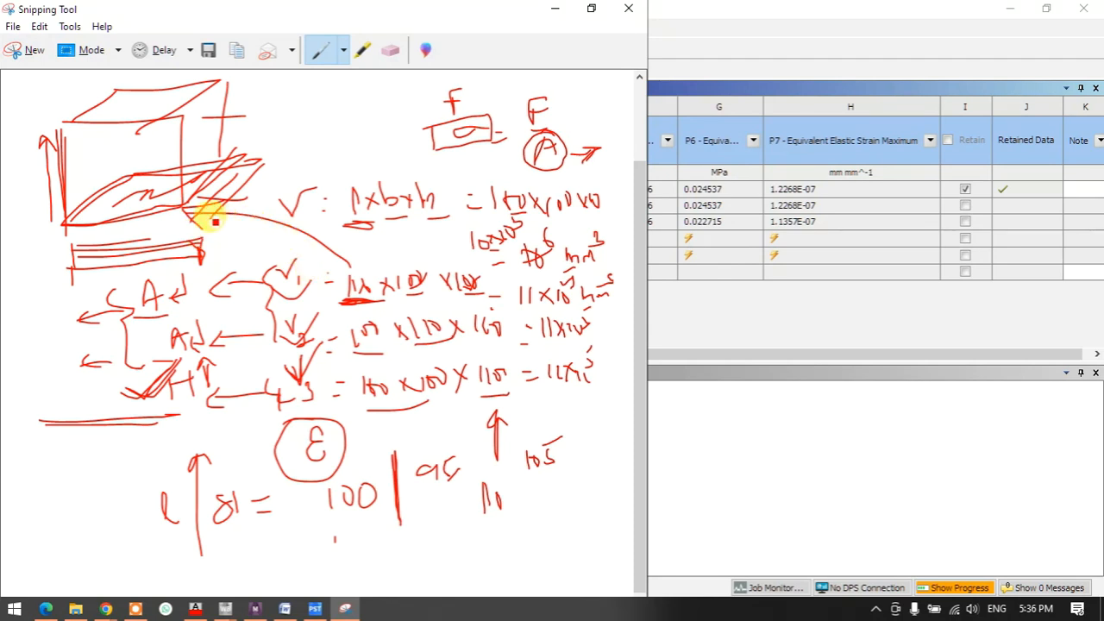
mouse_move(242, 147)
mouse_down()
mouse_move(296, 129)
mouse_move(301, 140)
mouse_move(264, 151)
mouse_up()
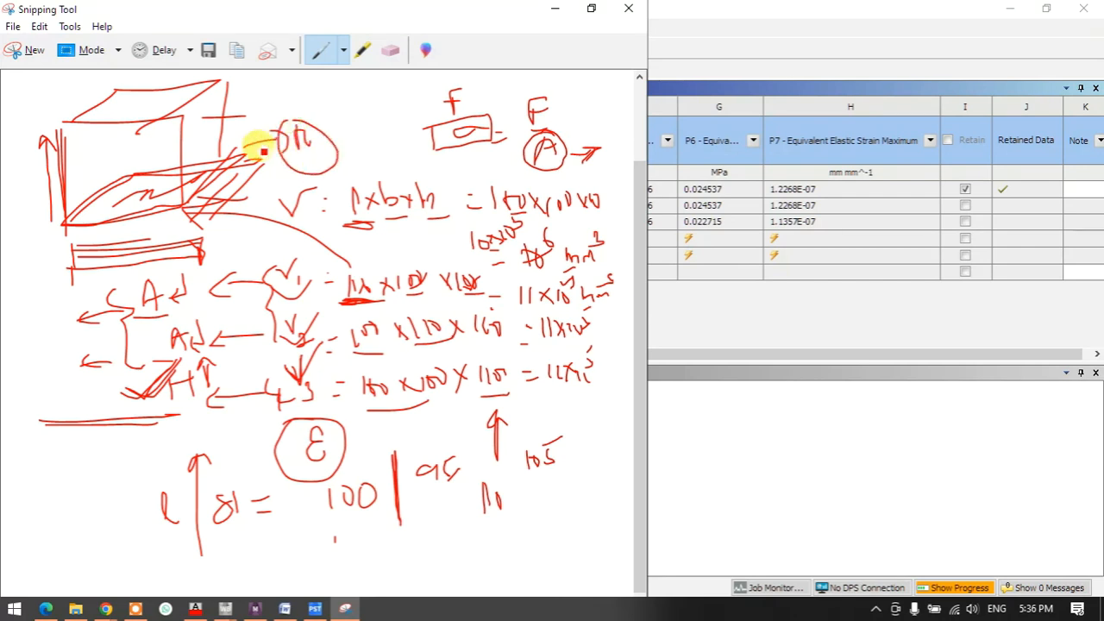
Return to the Snipping Tool sketch and write V: 100×100×100 = 10×10^5 mm³ above the cube
click(555, 8)
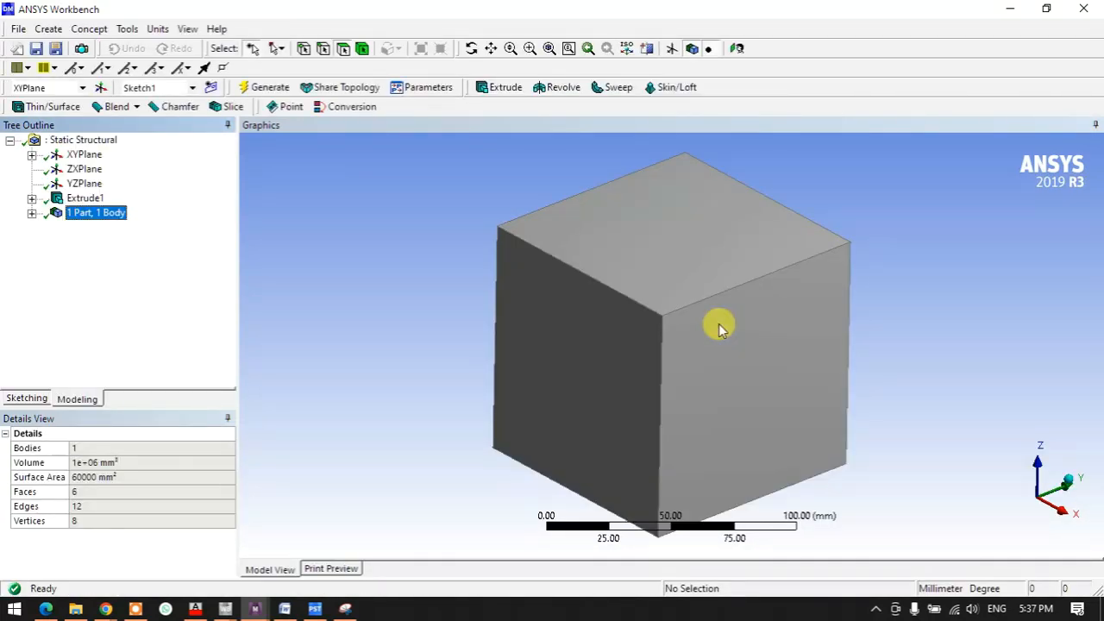
click(345, 609)
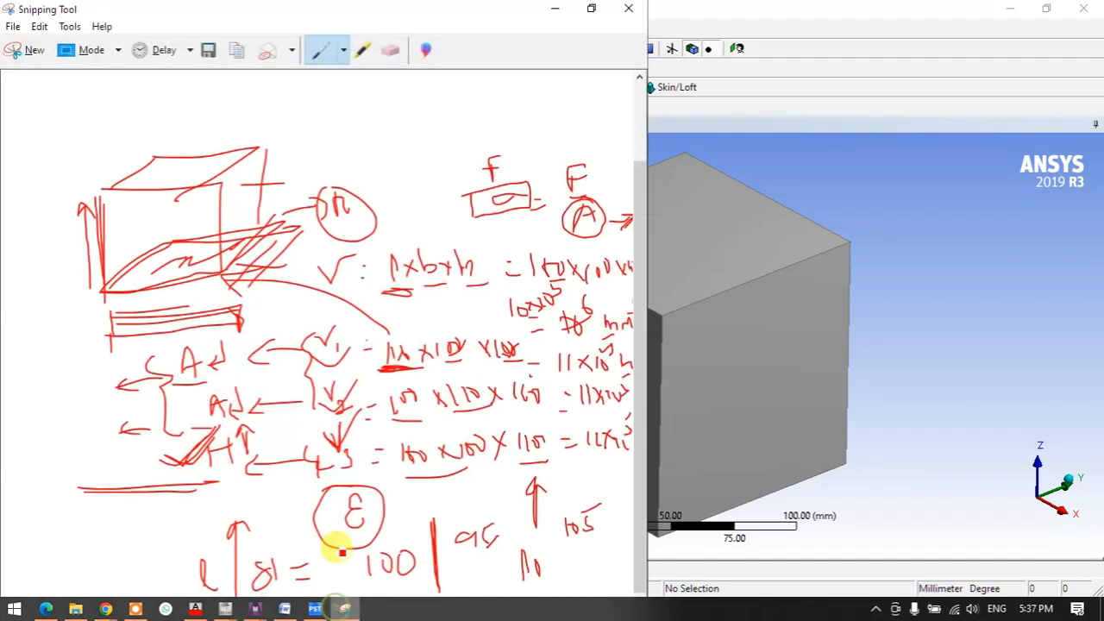
mouse_move(97, 113)
mouse_down()
mouse_move(148, 135)
mouse_move(161, 112)
mouse_move(179, 118)
mouse_up()
click(128, 114)
click(128, 123)
mouse_move(170, 119)
mouse_down()
mouse_move(181, 104)
mouse_move(237, 101)
mouse_move(337, 119)
mouse_move(361, 97)
mouse_move(384, 112)
mouse_move(374, 113)
mouse_move(398, 112)
mouse_move(423, 88)
mouse_move(488, 83)
mouse_up()
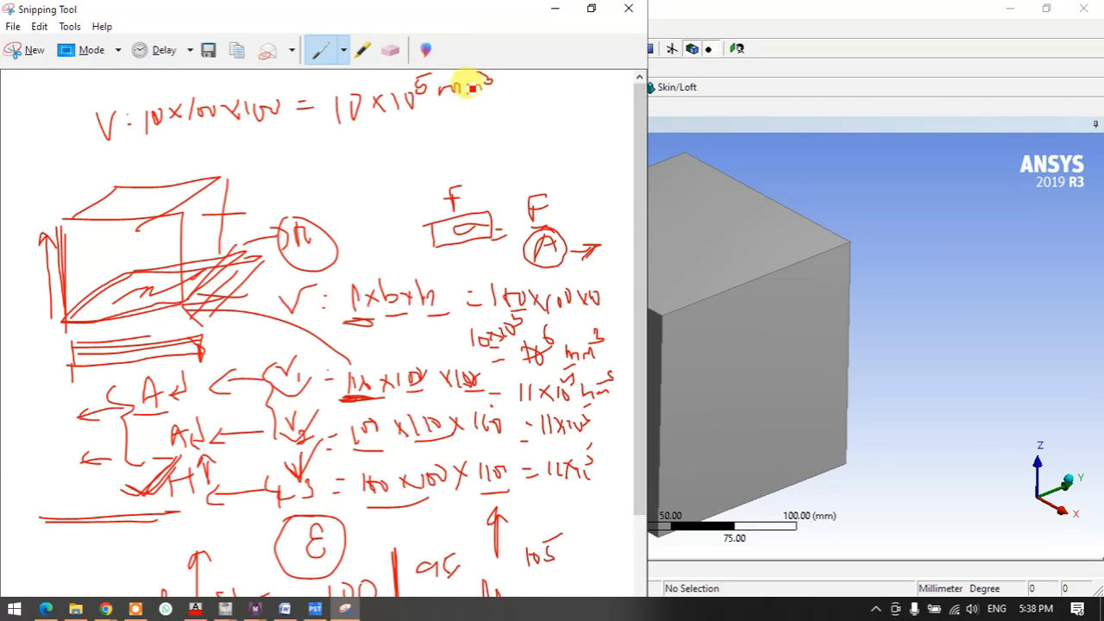
Underline the first factor and write a second volume line, V = 101 … = 10.1×10^5, with its .1 underlined
mouse_move(94, 161)
mouse_down()
mouse_move(193, 134)
mouse_move(159, 171)
mouse_up()
click(124, 167)
drag(171, 155, 184, 169)
mouse_move(289, 162)
mouse_down()
mouse_move(402, 163)
mouse_move(389, 161)
mouse_move(424, 150)
mouse_move(428, 131)
mouse_up()
click(359, 157)
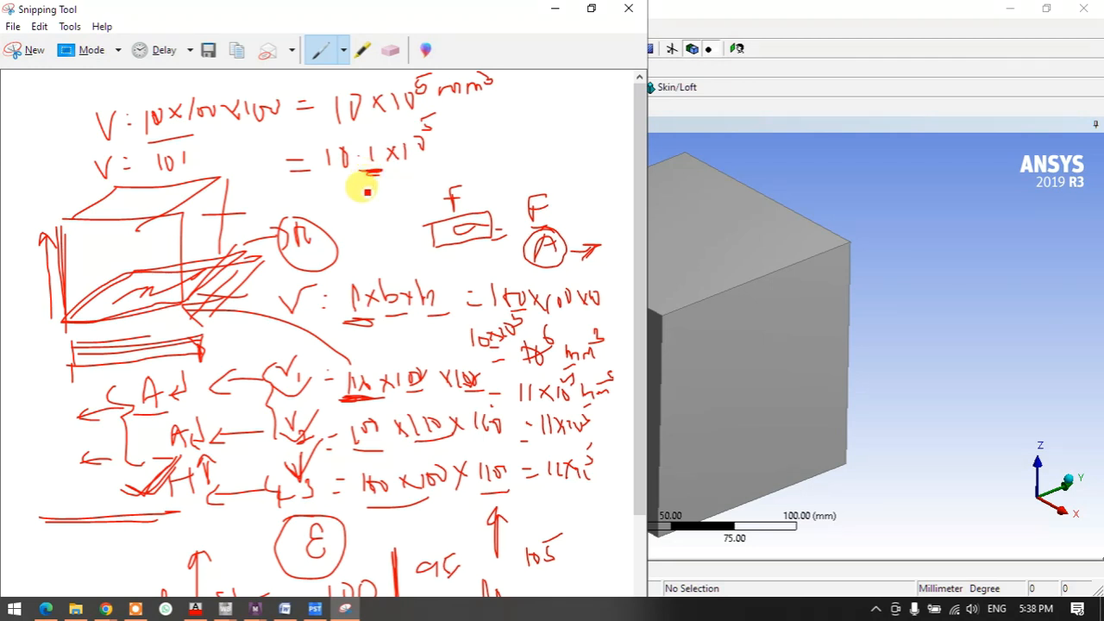
Draw an arrow from the underlined .1 and add a check mark leading by arrows to a second check mark and the word cost
drag(368, 171, 408, 192)
mouse_move(480, 112)
mouse_down()
mouse_move(488, 125)
mouse_move(516, 103)
mouse_up()
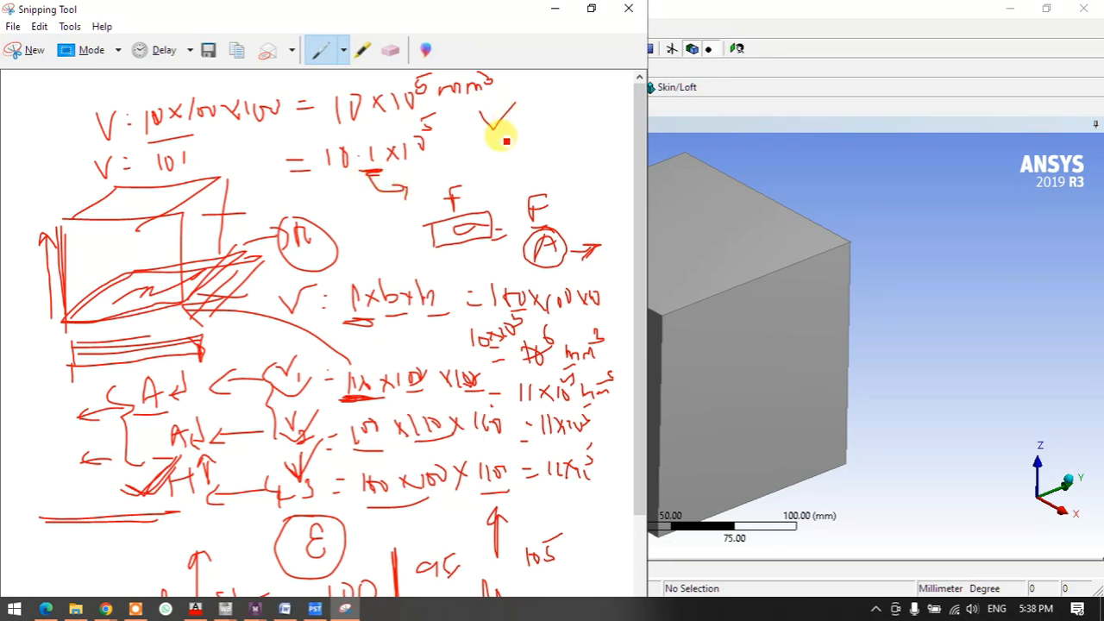
drag(516, 125, 542, 121)
mouse_move(553, 112)
mouse_down()
mouse_move(585, 107)
mouse_move(571, 127)
mouse_move(572, 167)
mouse_move(599, 153)
mouse_move(586, 182)
mouse_up()
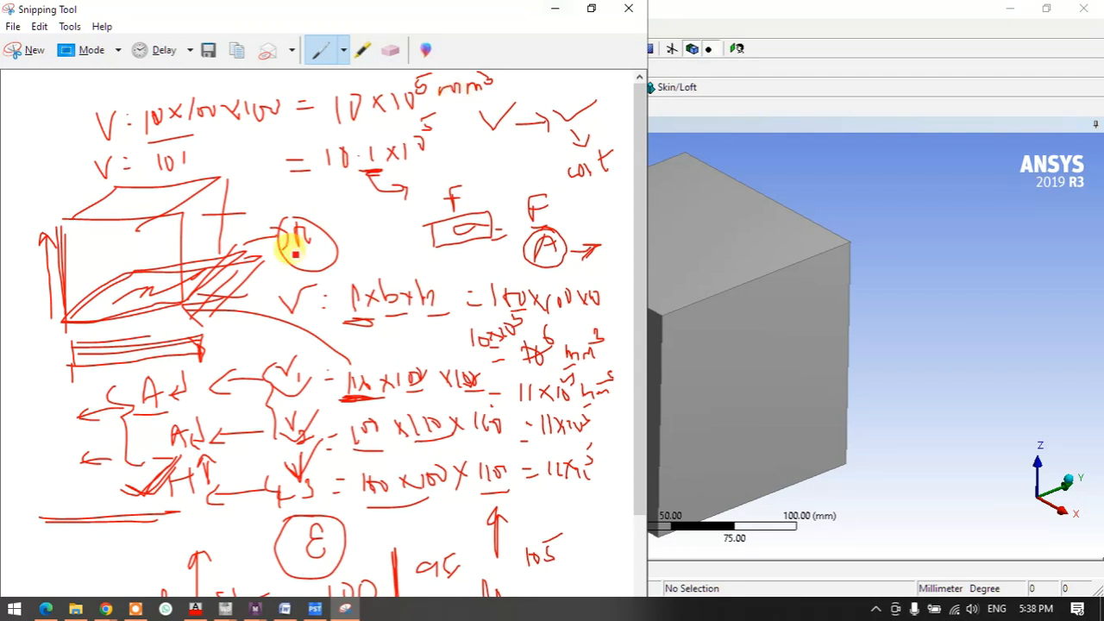
Write the notes V and M one under the other beside the δl sketch, each with a mark after it
scroll(290, 239, down, 3)
mouse_move(20, 493)
mouse_down()
mouse_move(25, 502)
mouse_move(39, 491)
mouse_move(65, 509)
mouse_move(42, 513)
mouse_move(66, 518)
mouse_up()
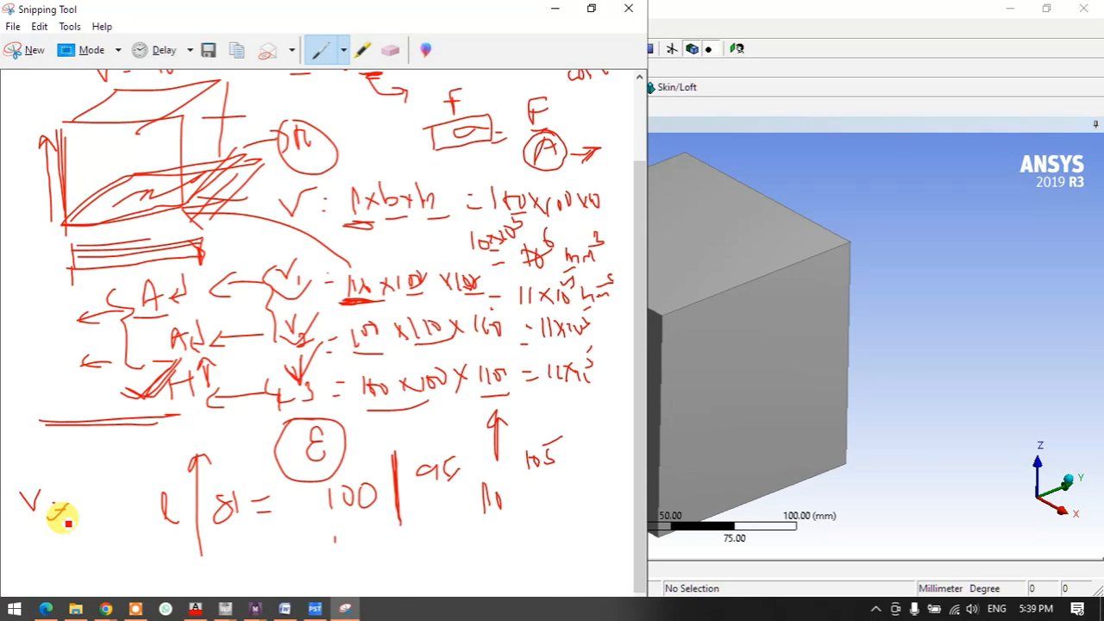
mouse_move(22, 553)
mouse_down()
mouse_move(34, 537)
mouse_move(45, 568)
mouse_move(70, 537)
mouse_up()
drag(54, 551, 73, 547)
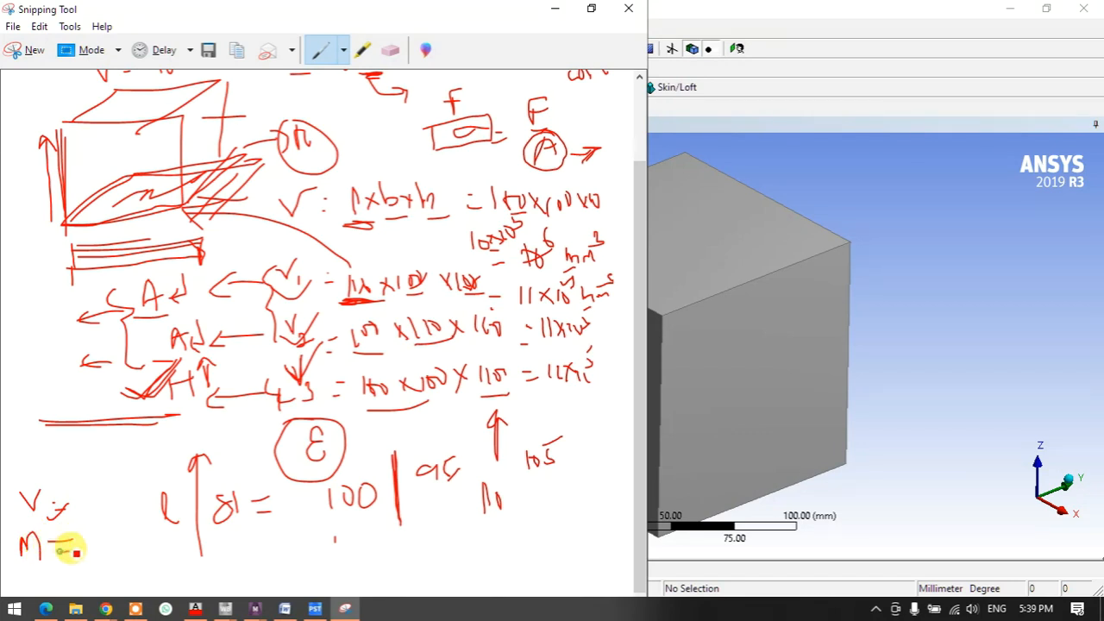
Switch to Workbench to review the design point results and Structural Steel's engineering data, ending on the project schematic
click(554, 9)
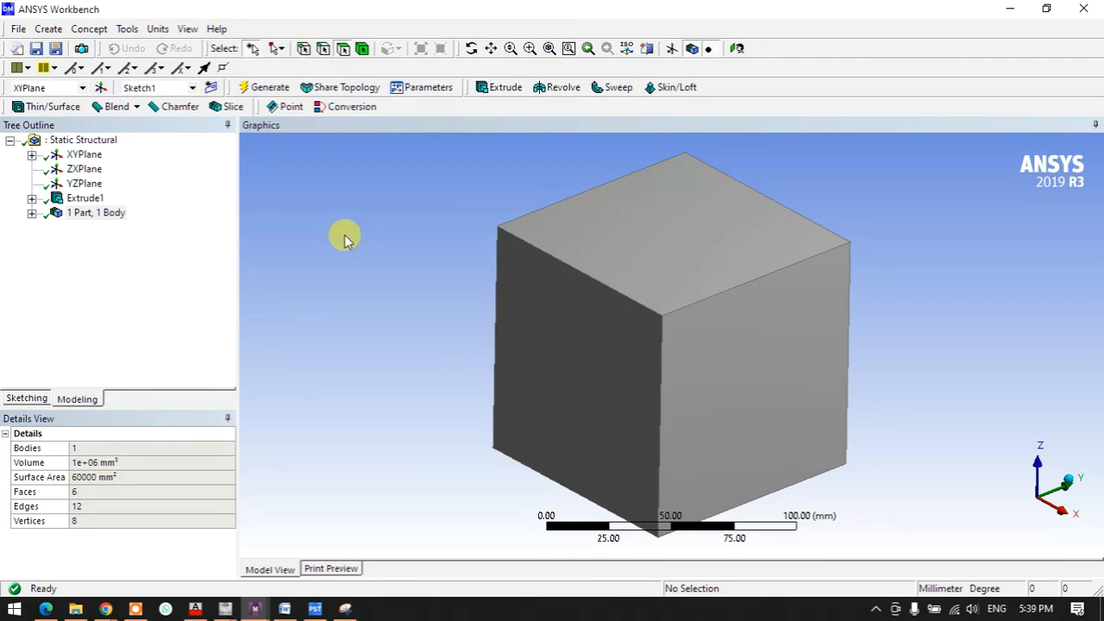
click(255, 609)
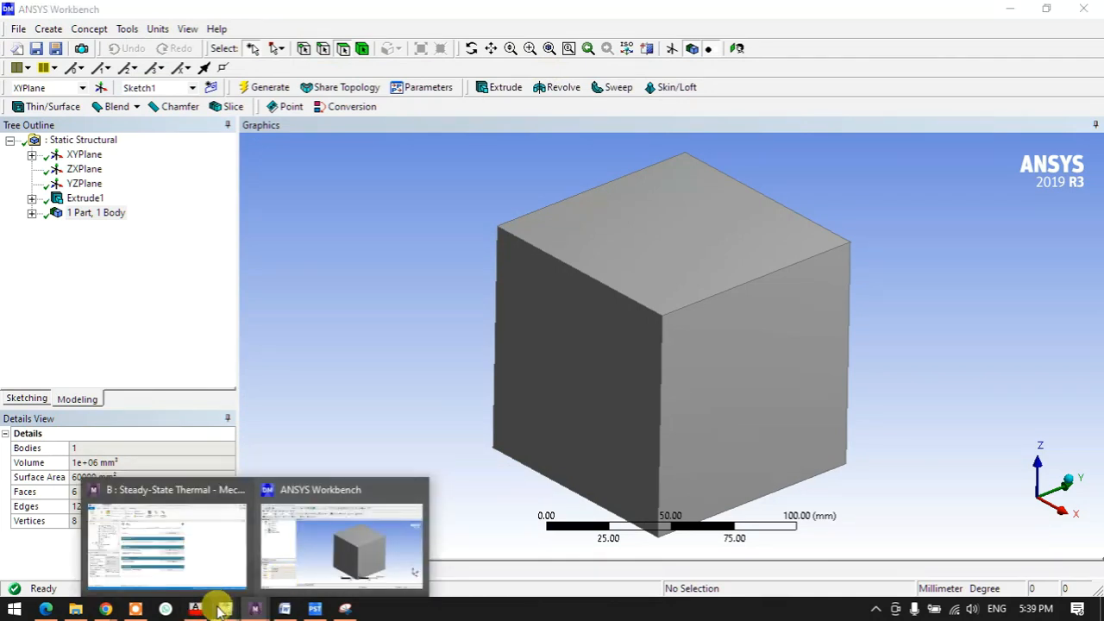
mouse_move(226, 603)
click(278, 573)
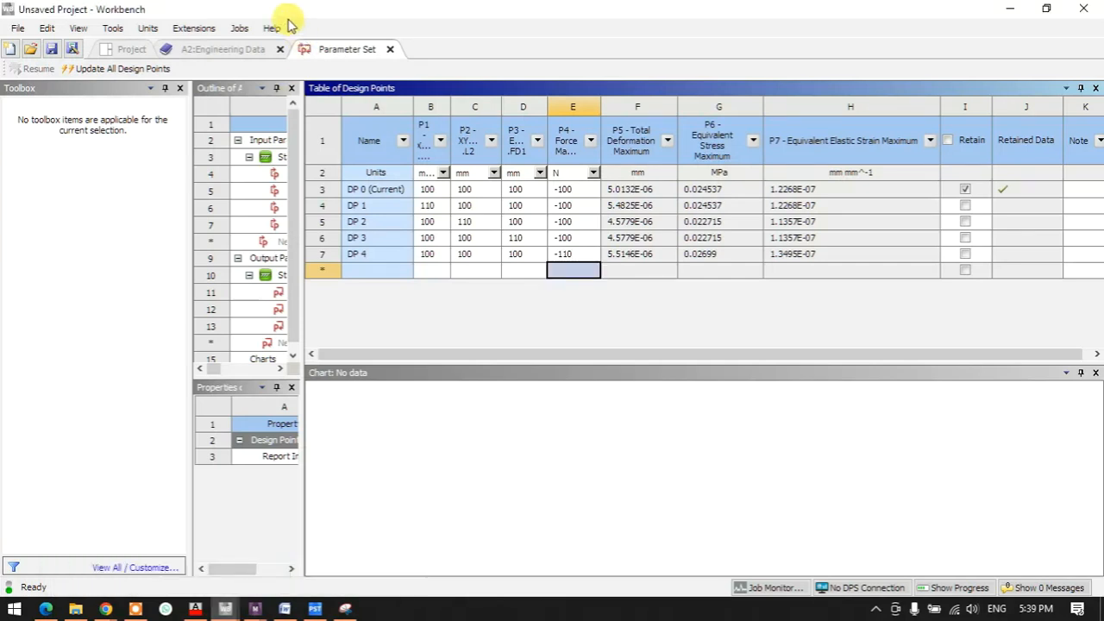
click(226, 49)
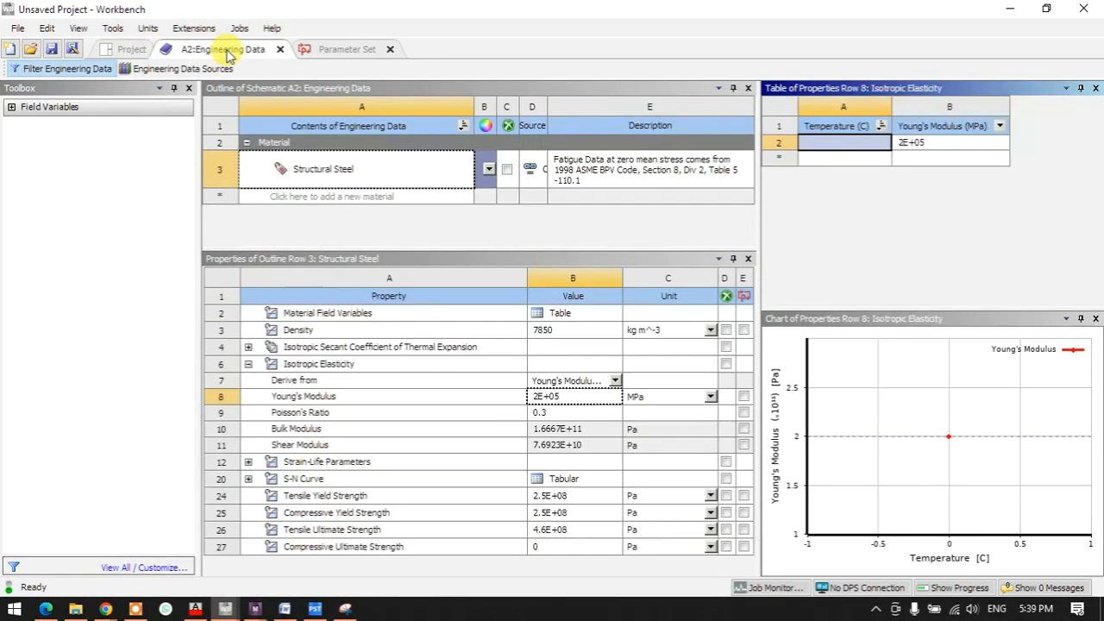
click(129, 51)
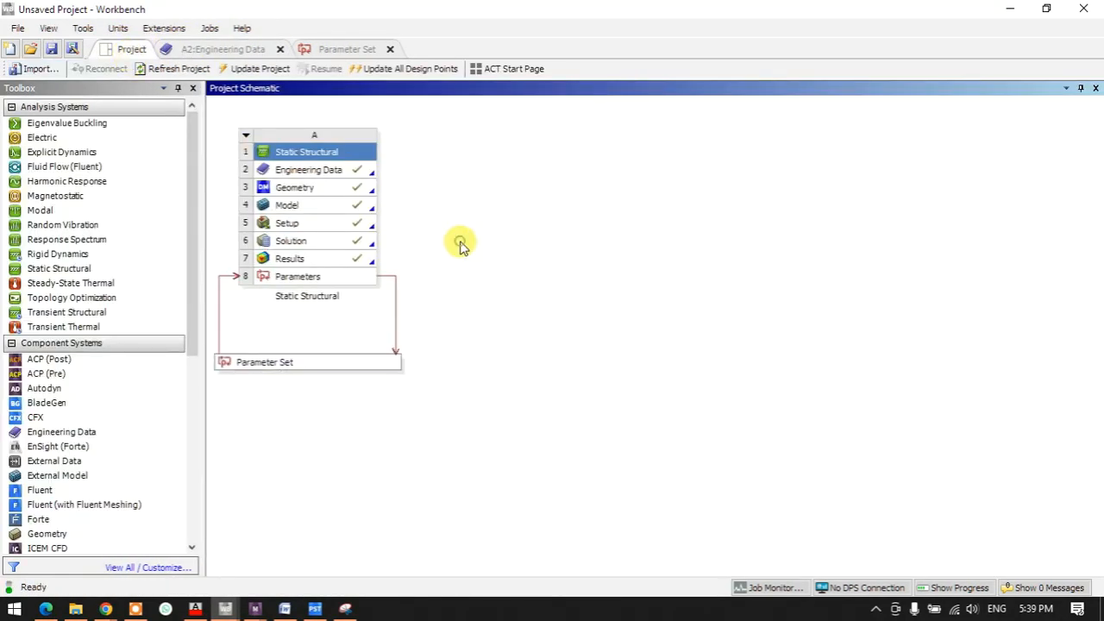
Open the Static Structural system's Model in Mechanical and bring its window to the front
double_click(294, 207)
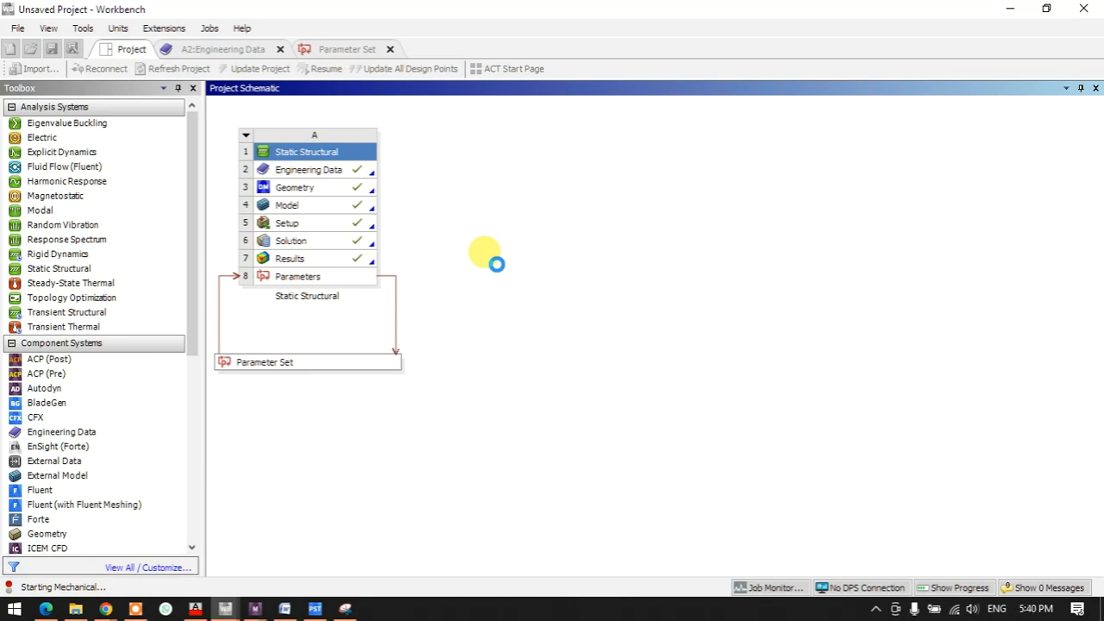
click(255, 609)
click(400, 561)
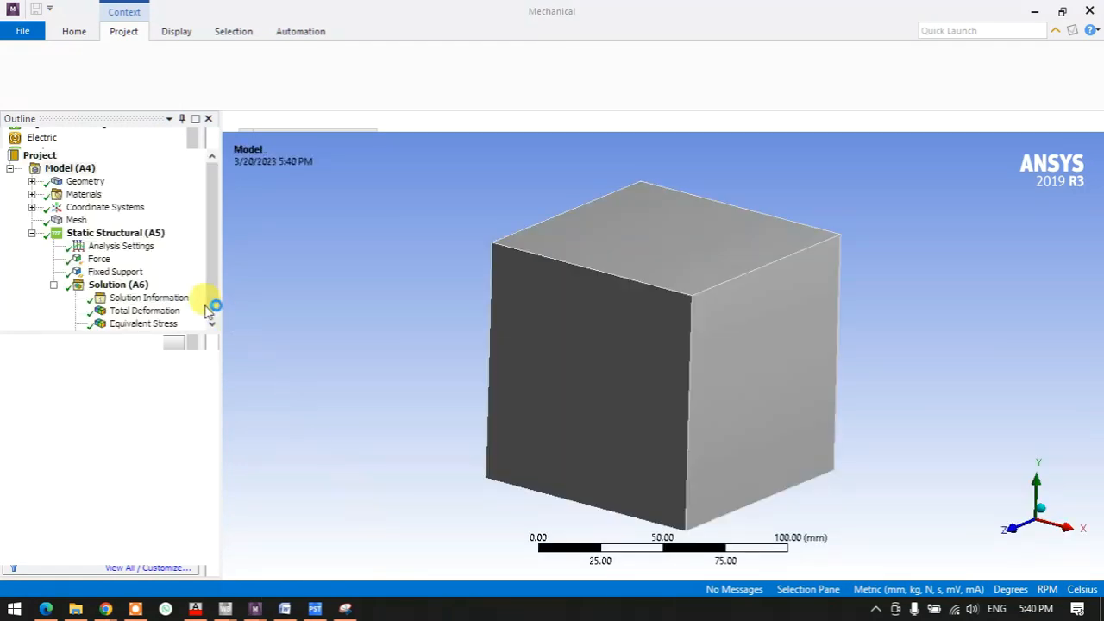
Search the Engineering Data material view for al and open Aluminum Alloy's properties
click(84, 199)
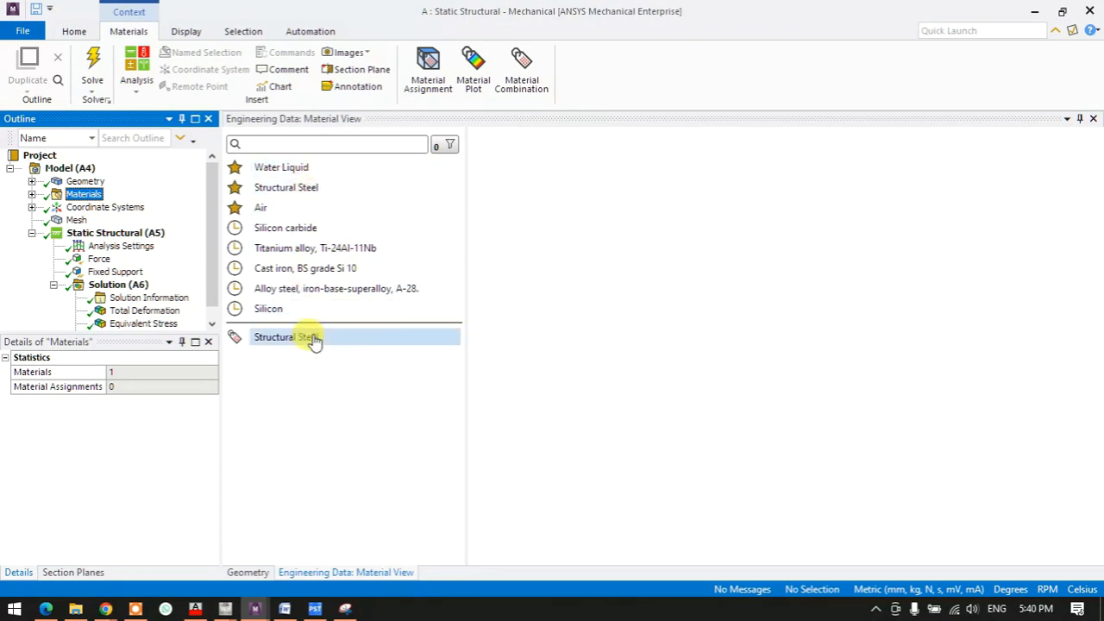
click(287, 144)
text(a)
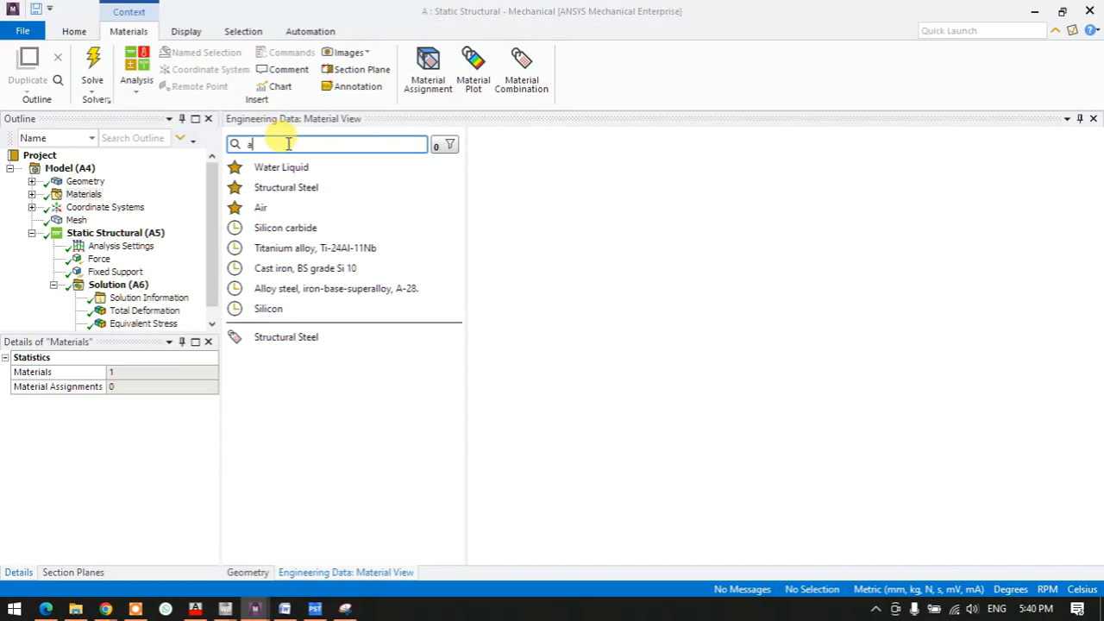
text(l)
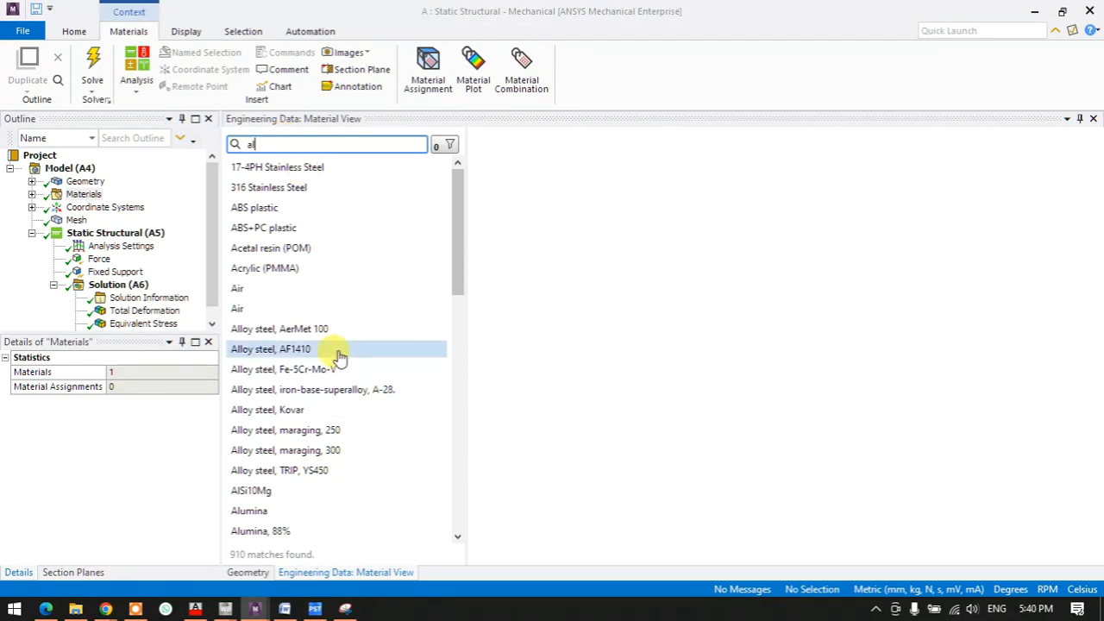
scroll(333, 352, down, 2)
click(318, 455)
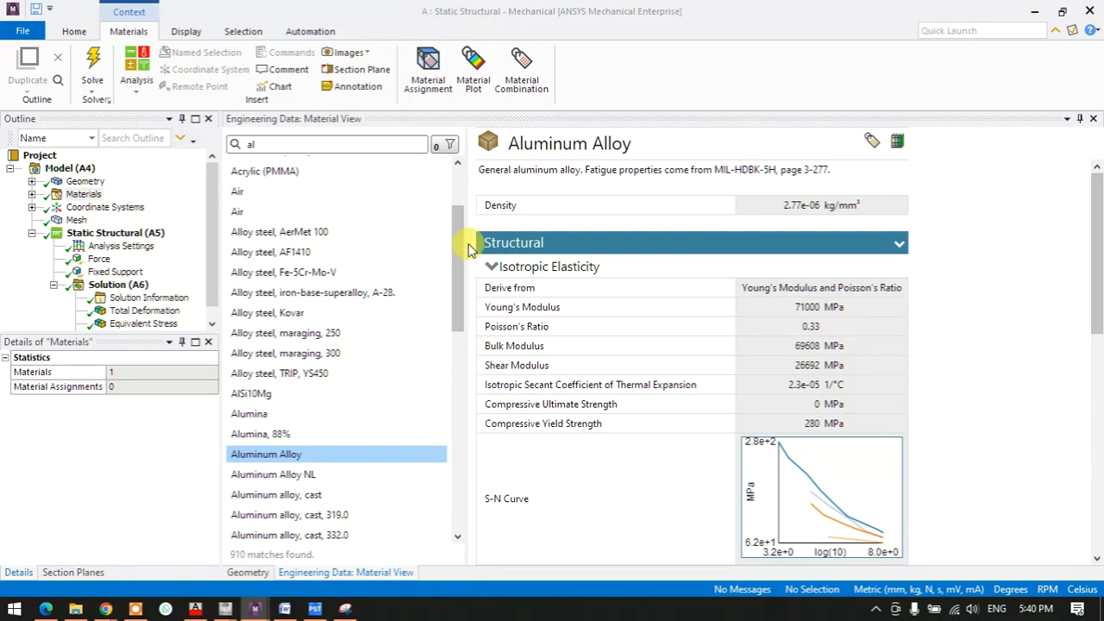
Try to add Aluminum Alloy from the material view, check the model's Materials branch, and view AlSi10Mg and Aluminum Alloy data
scroll(458, 383, down, 1)
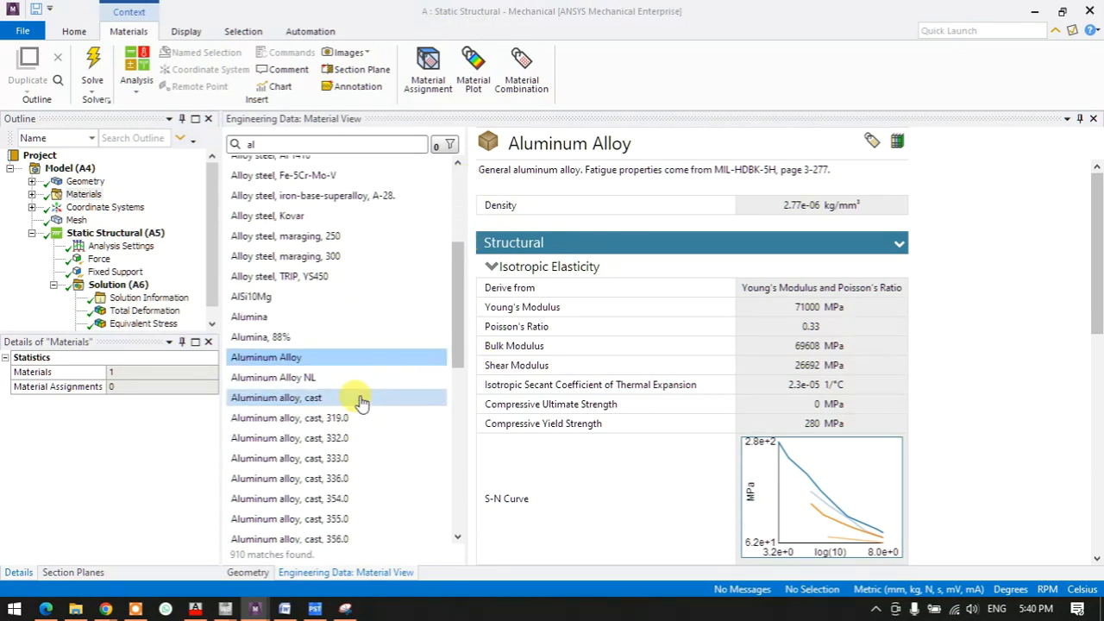
double_click(283, 358)
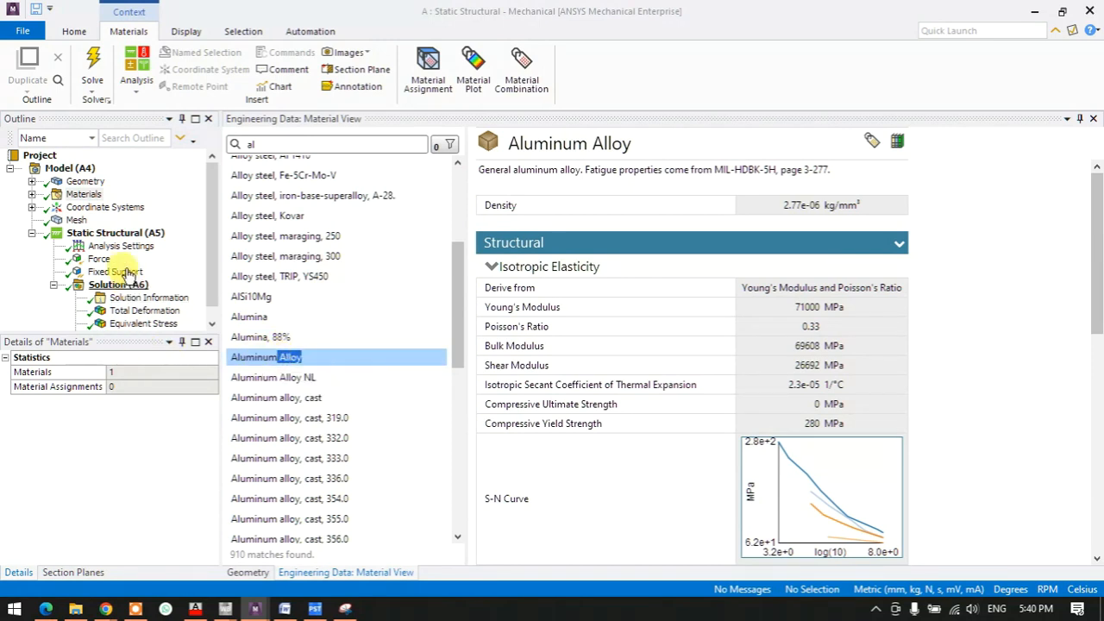
click(32, 195)
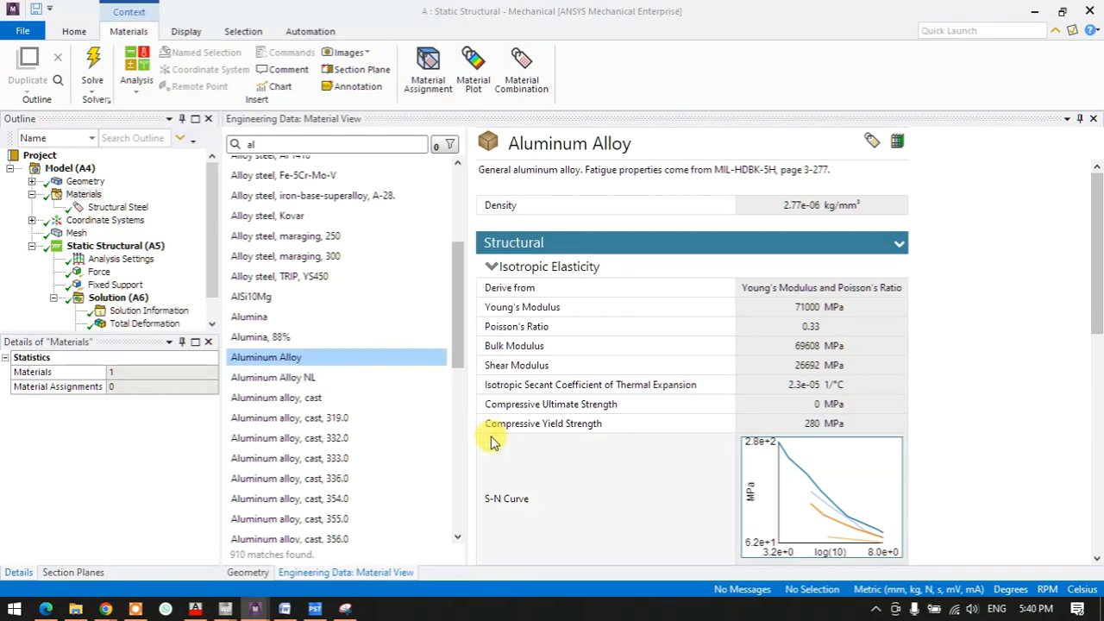
click(379, 298)
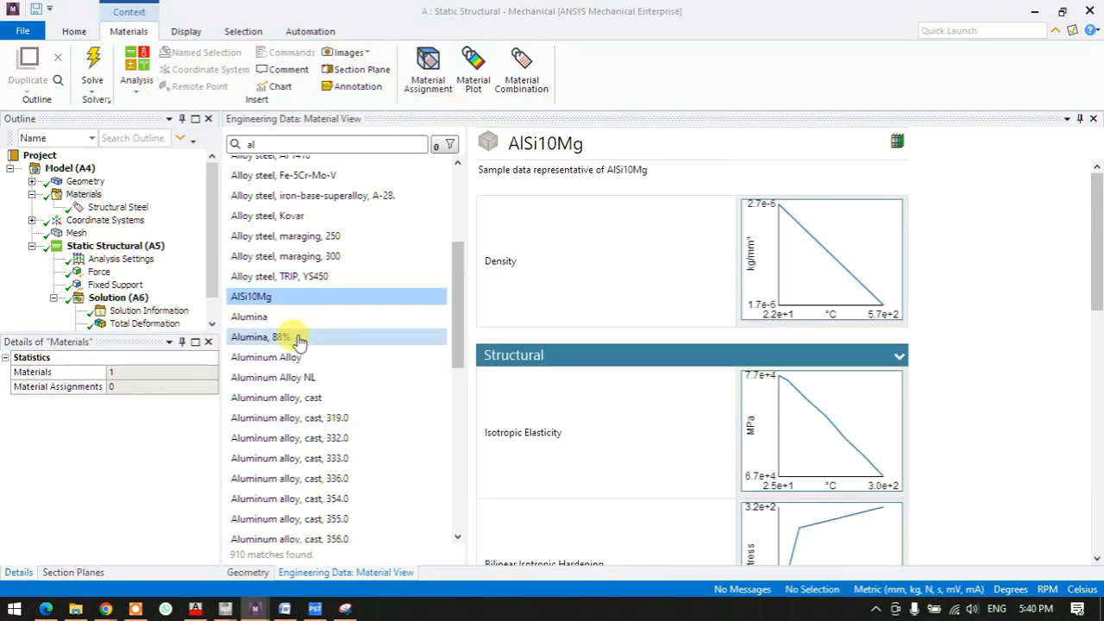
click(259, 357)
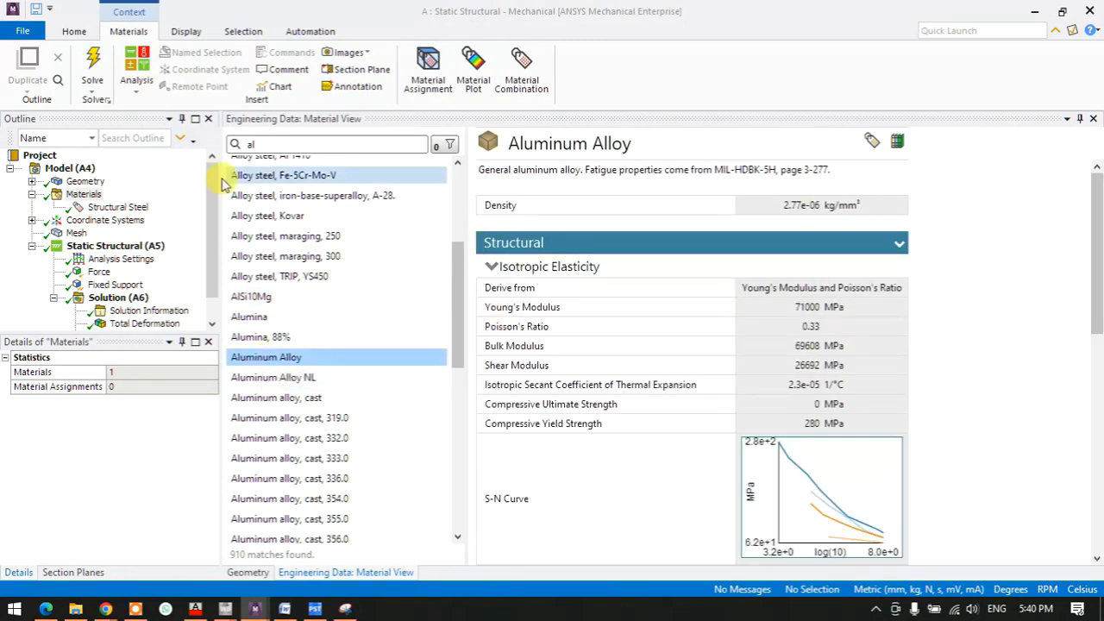
Assign Aluminum Alloy as the material of the Solid body and solve the analysis
click(84, 181)
click(31, 182)
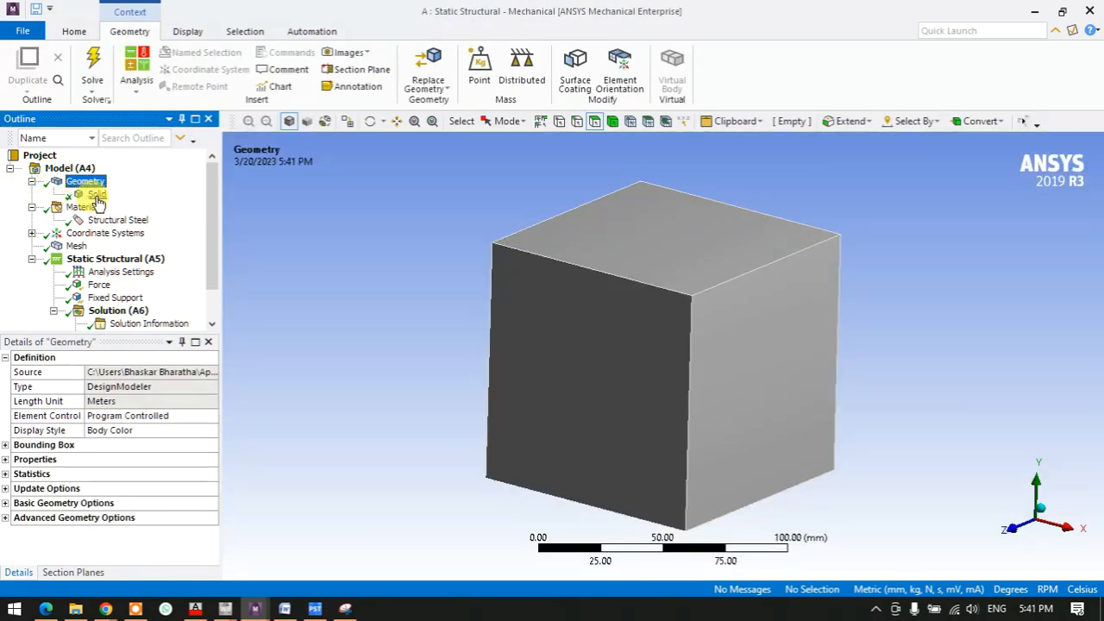
click(96, 194)
click(210, 475)
click(212, 477)
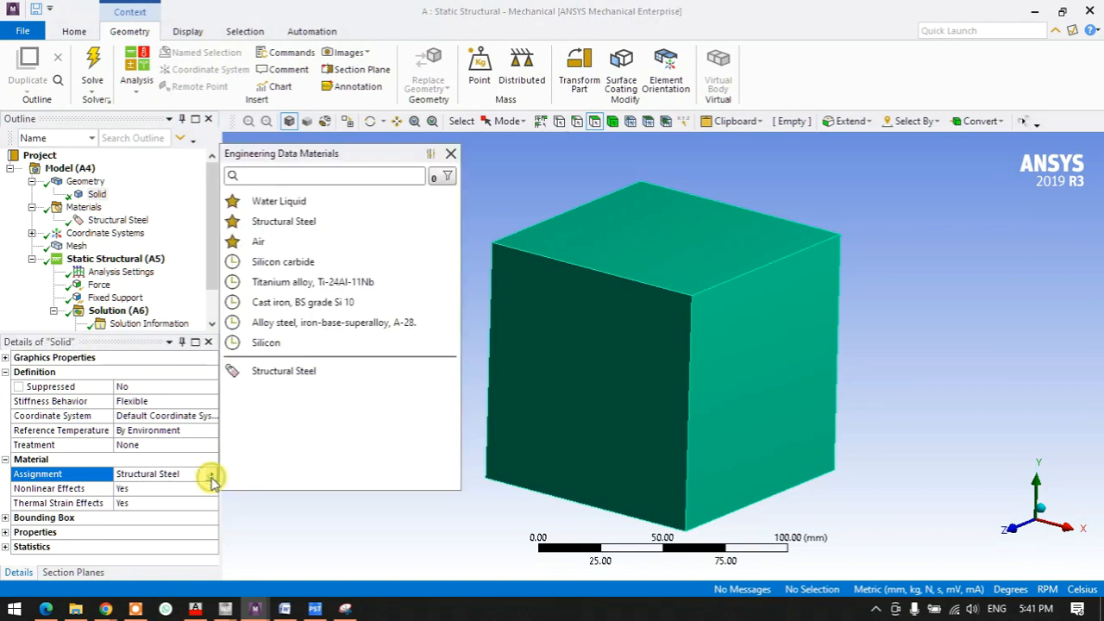
click(268, 175)
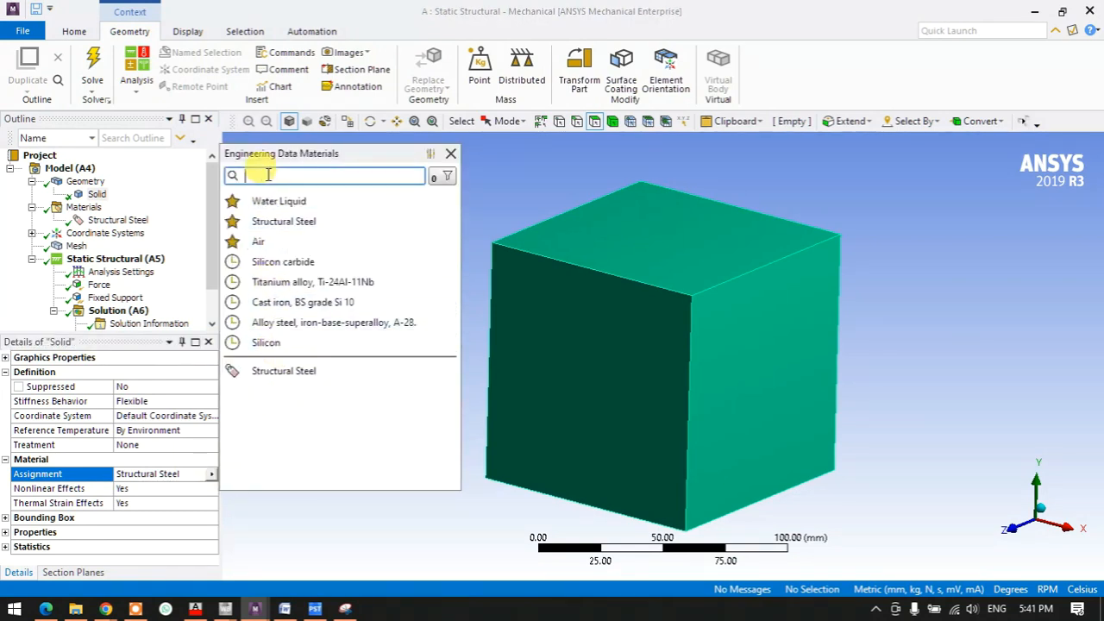
text(al)
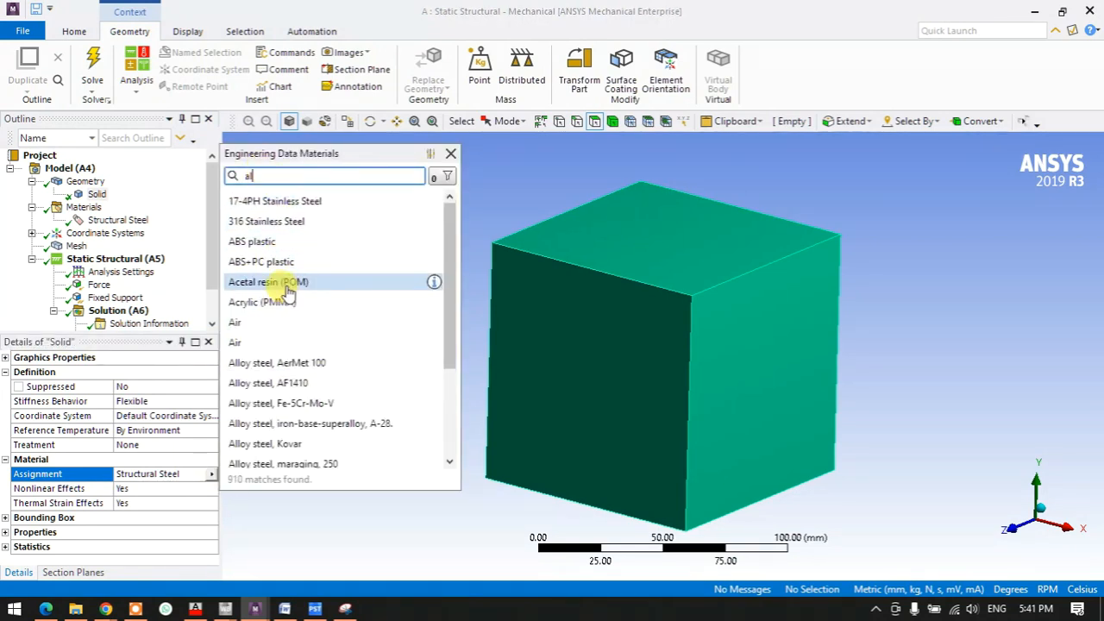
scroll(284, 294, down, 4)
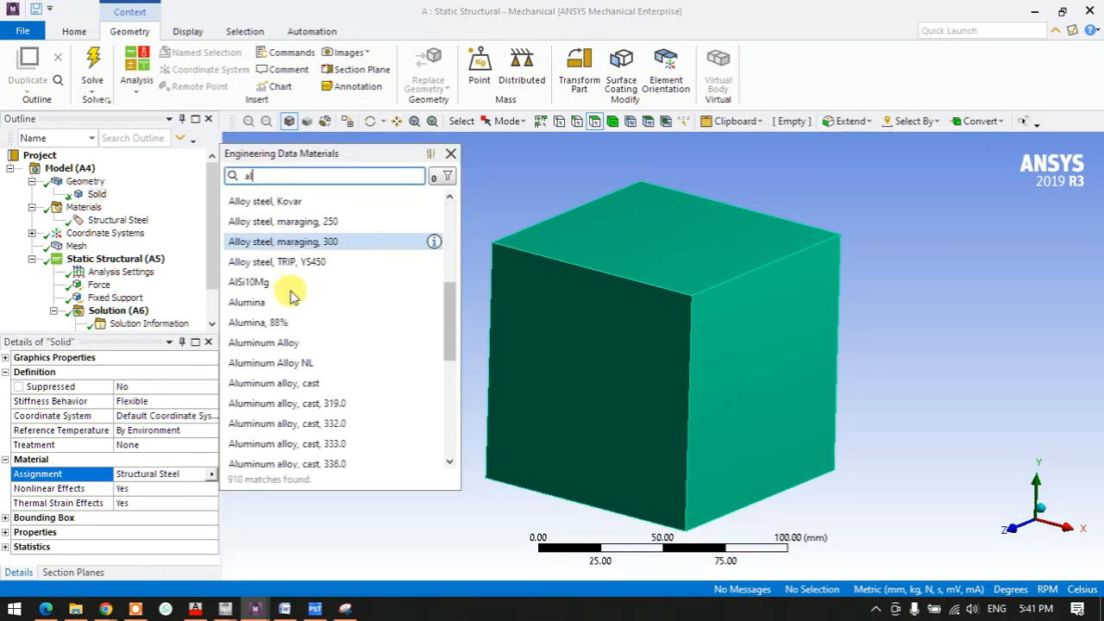
click(287, 345)
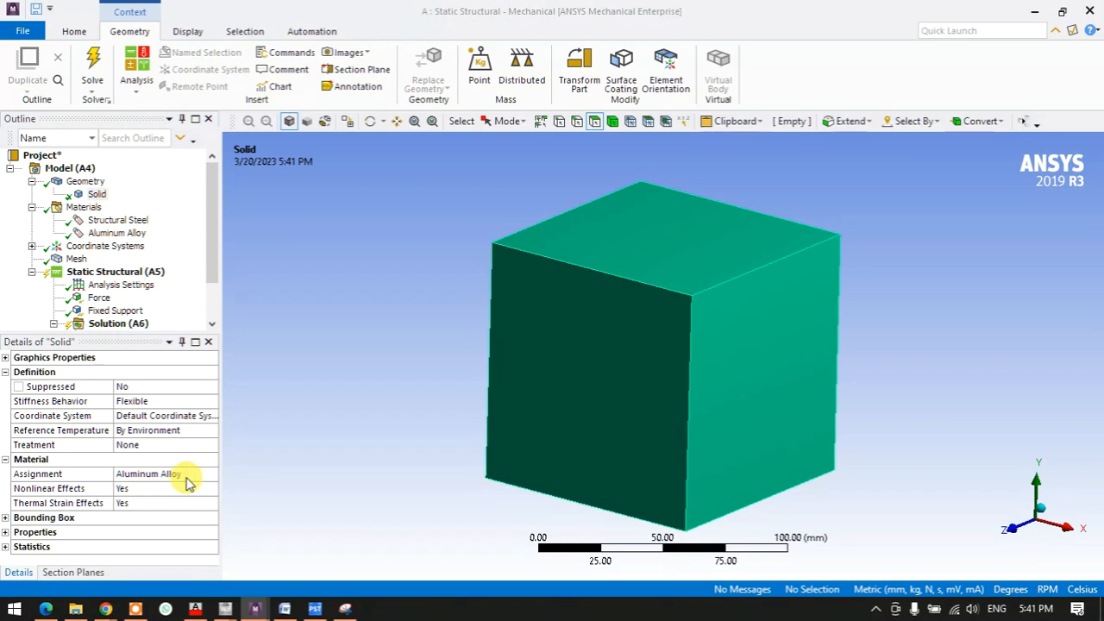
click(95, 67)
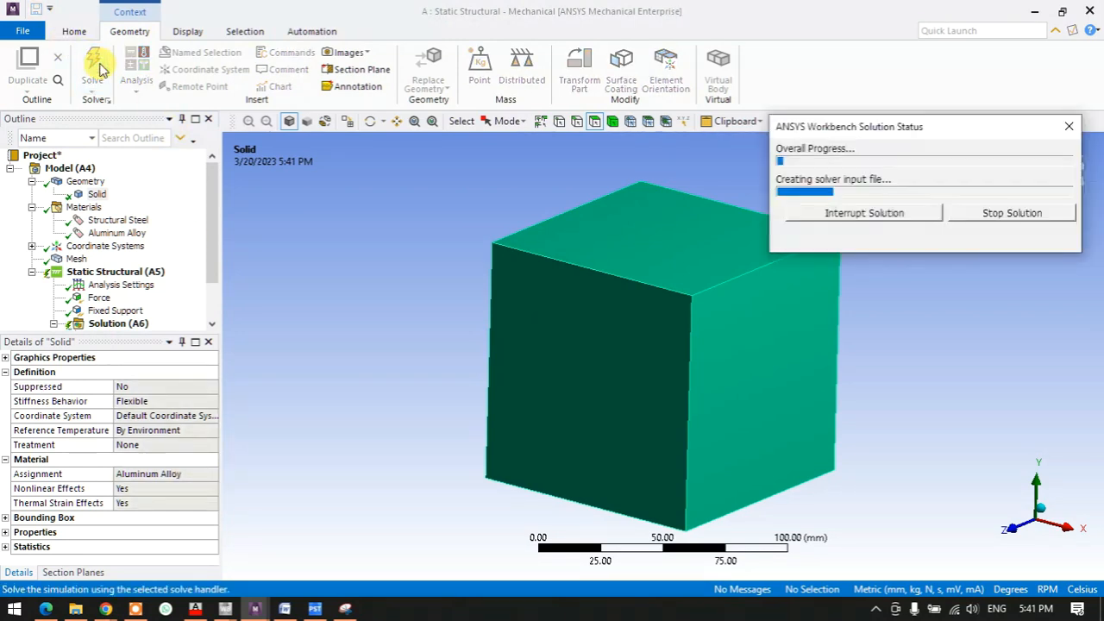
Switch to Snipping Tool, capture a small plain area as a new canvas, and write def beside a circled E with a downward arrow
click(315, 608)
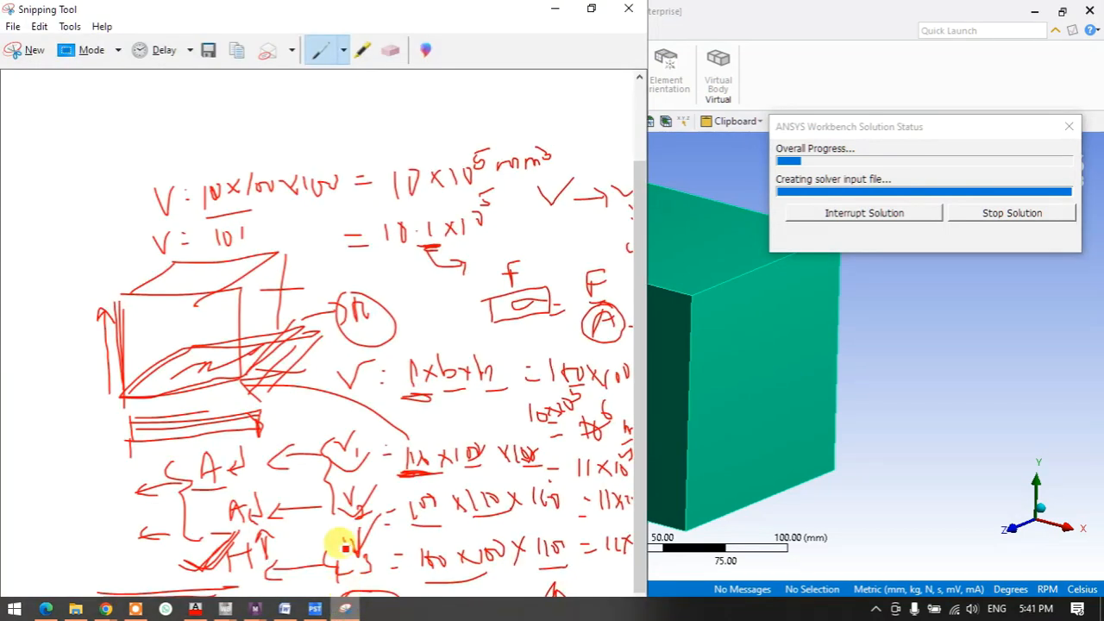
scroll(175, 193, up, 1)
scroll(175, 194, up, 1)
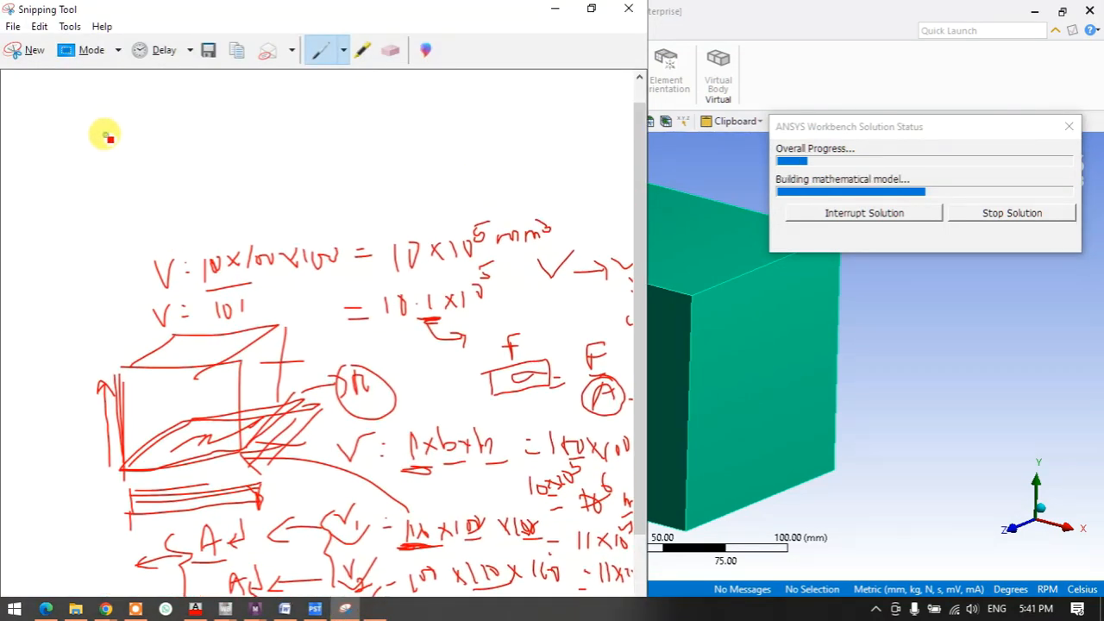
scroll(111, 141, down, 5)
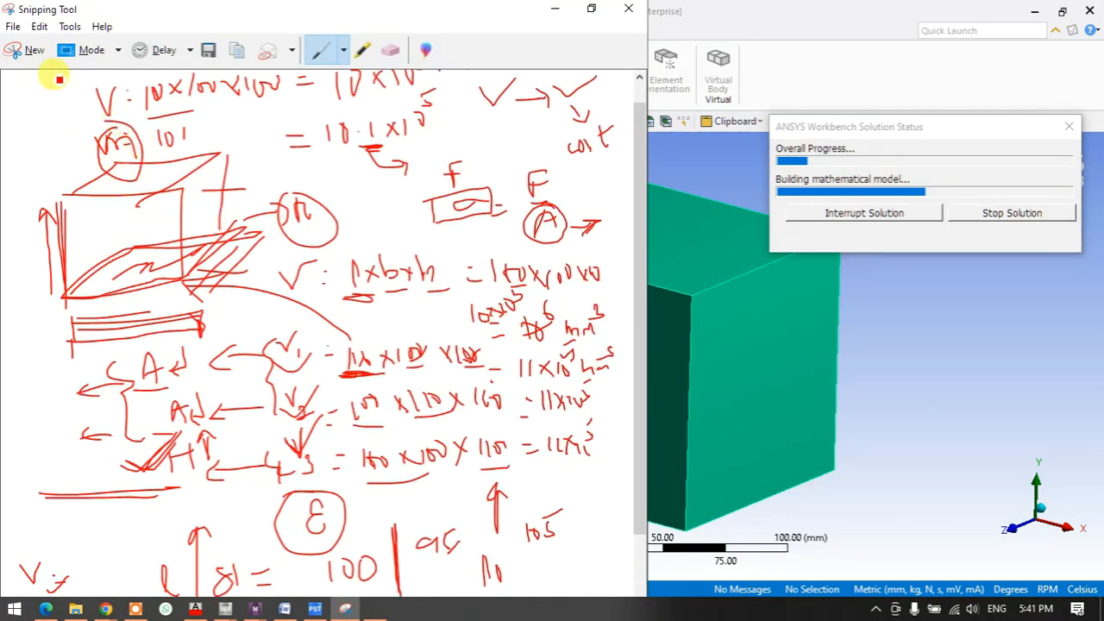
click(24, 51)
drag(271, 195, 313, 227)
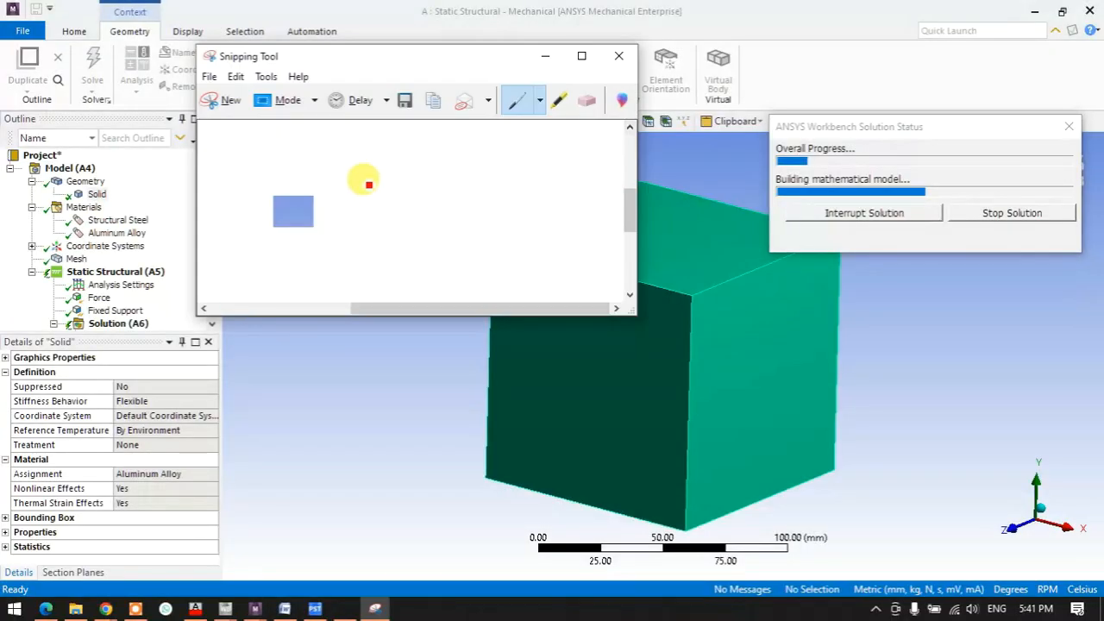
click(584, 57)
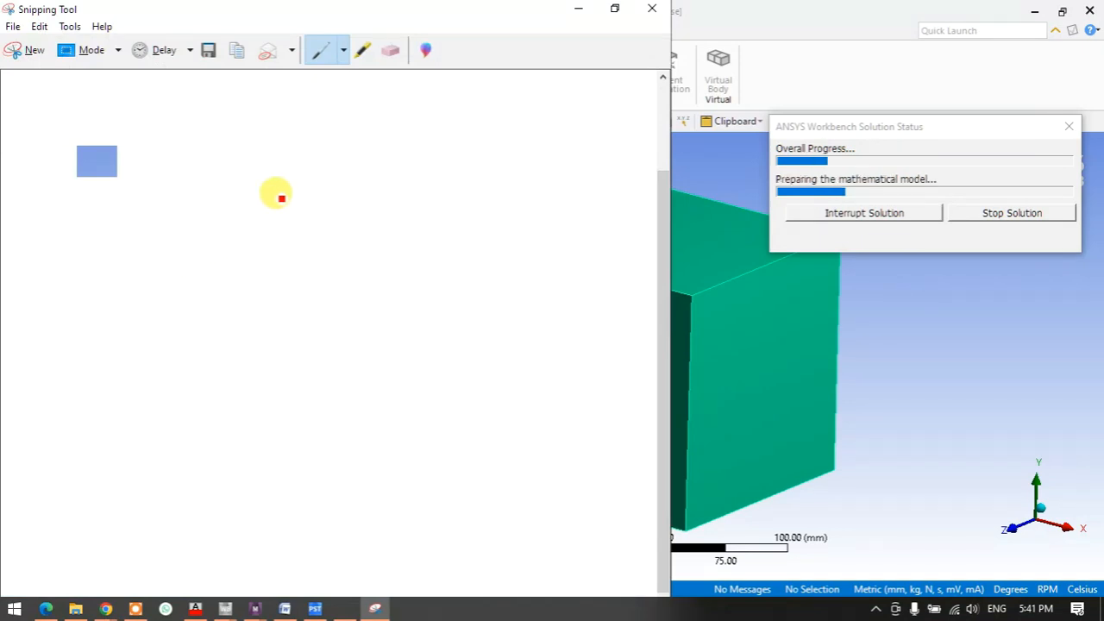
mouse_move(441, 136)
mouse_down()
mouse_move(518, 131)
mouse_move(500, 111)
mouse_move(493, 118)
mouse_up()
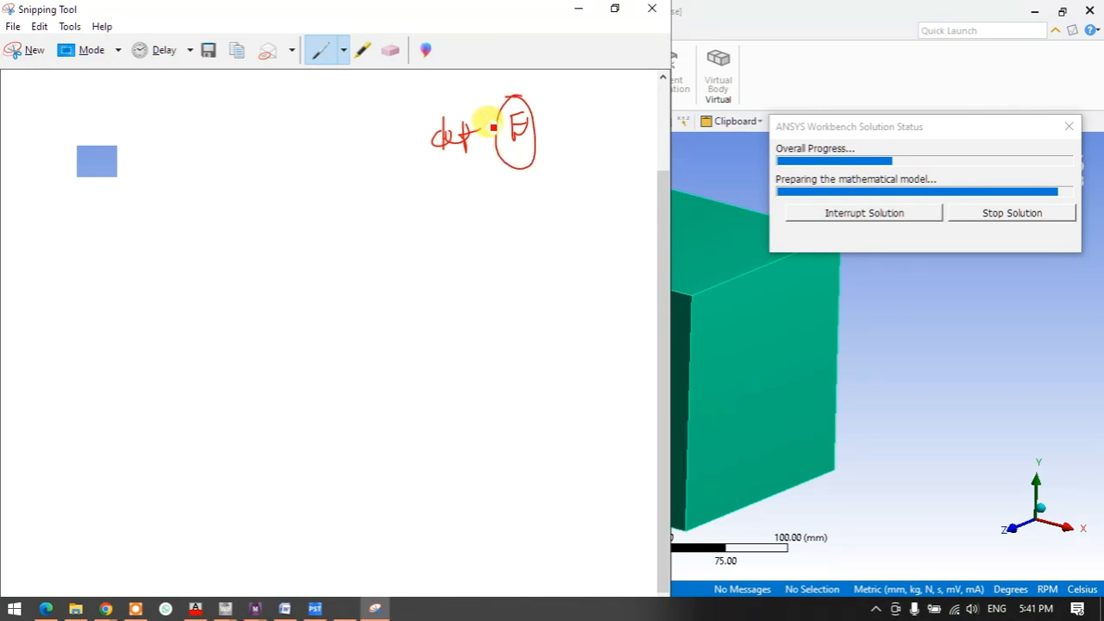
mouse_move(475, 179)
mouse_down()
mouse_move(488, 208)
mouse_move(492, 192)
mouse_up()
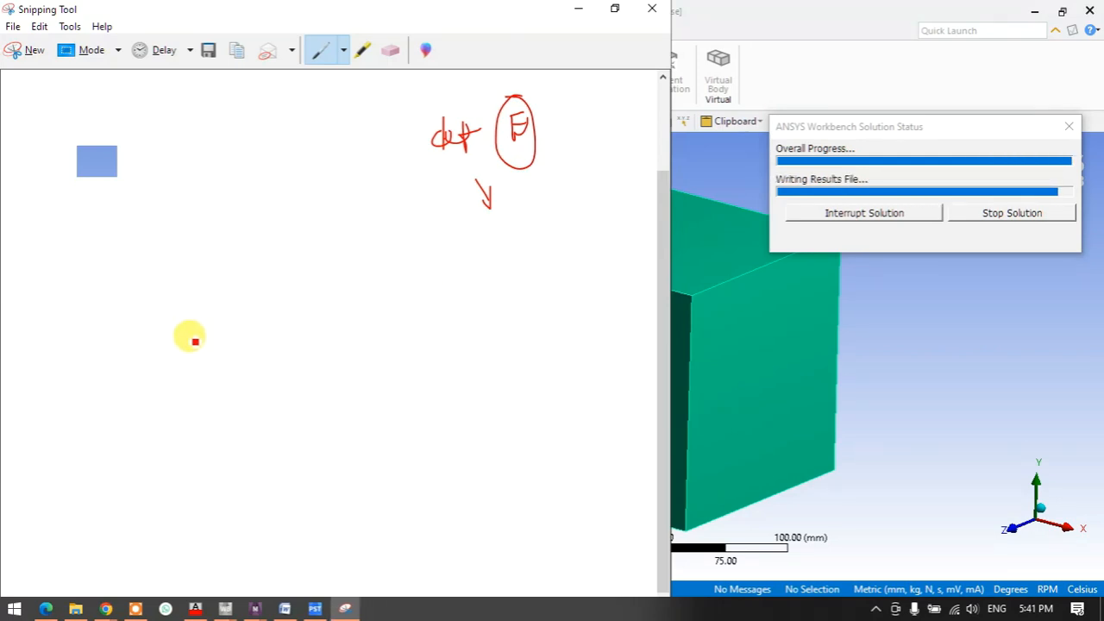
Write Steel + Aluminium below the blue rectangle, with a check mark above each word and a line under each
mouse_move(72, 236)
mouse_down()
mouse_move(62, 251)
mouse_move(74, 258)
mouse_move(123, 250)
mouse_up()
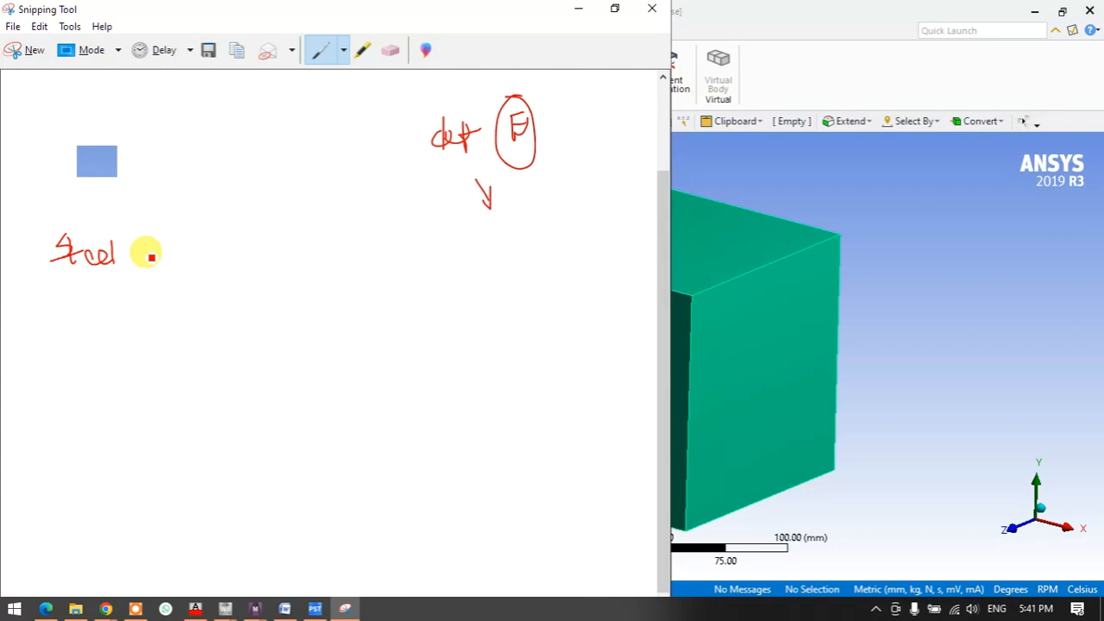
mouse_move(161, 257)
mouse_down()
mouse_move(235, 243)
mouse_move(231, 257)
mouse_move(278, 240)
mouse_up()
drag(68, 227, 104, 204)
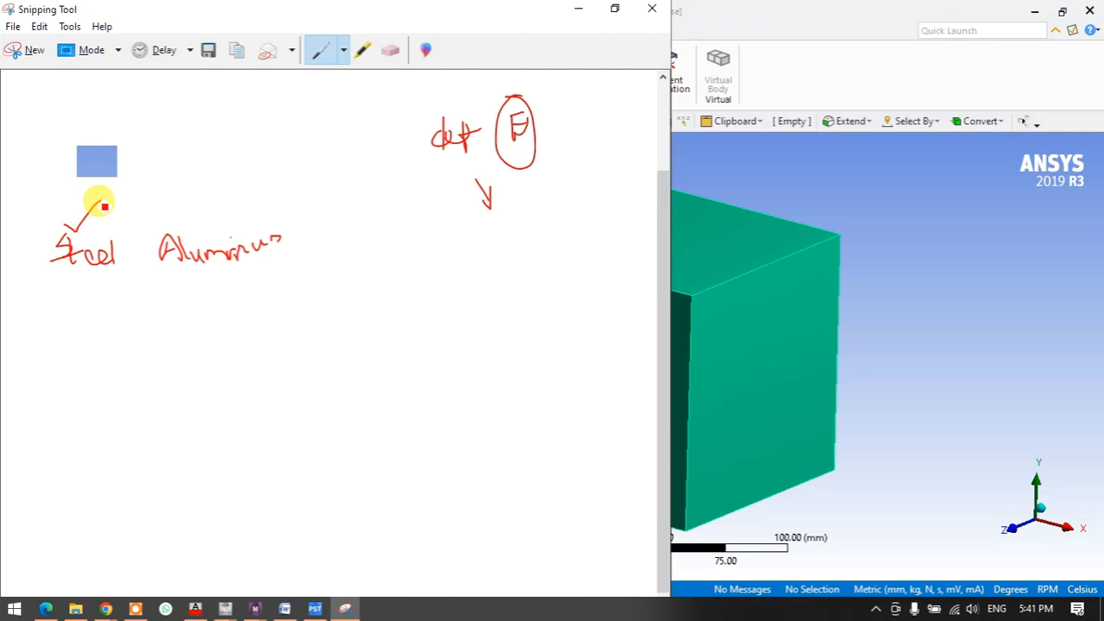
drag(227, 207, 261, 185)
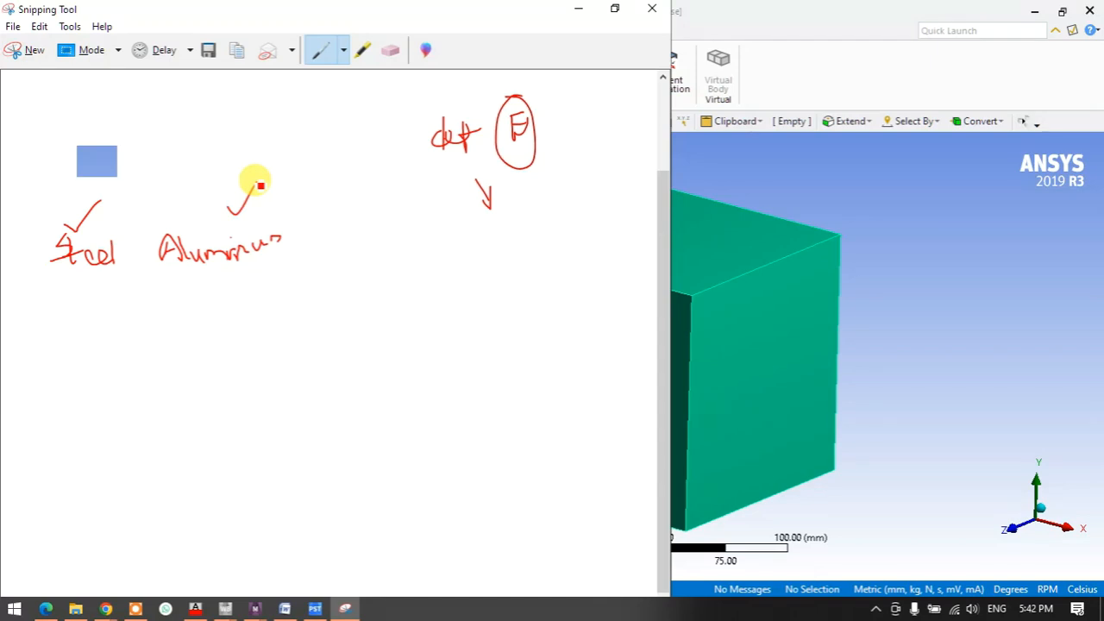
drag(259, 184, 258, 182)
drag(128, 251, 131, 273)
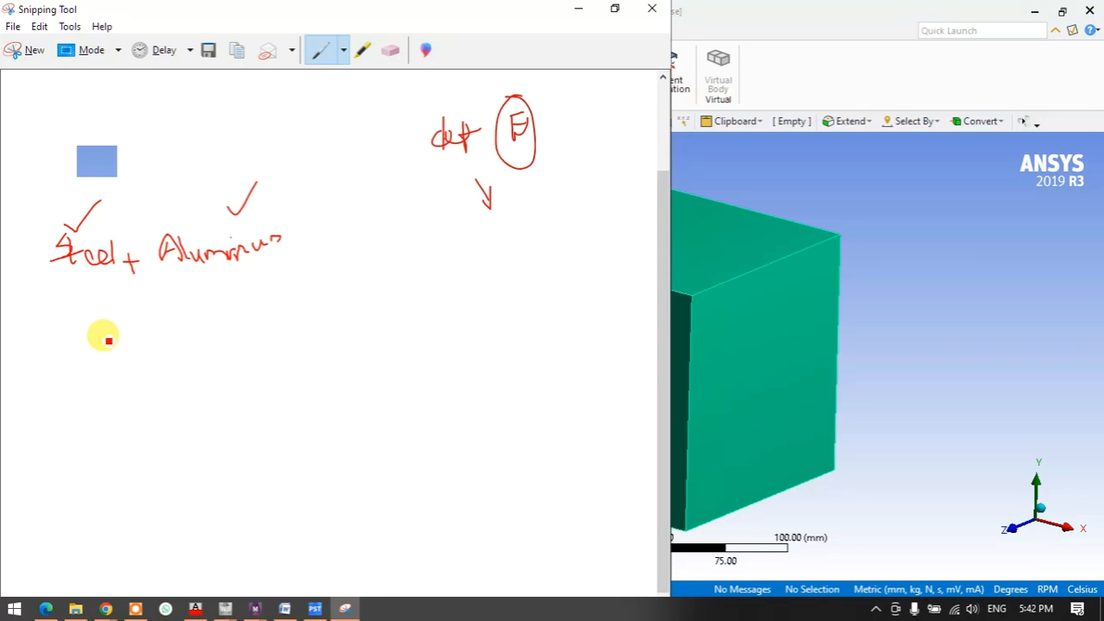
drag(68, 283, 250, 279)
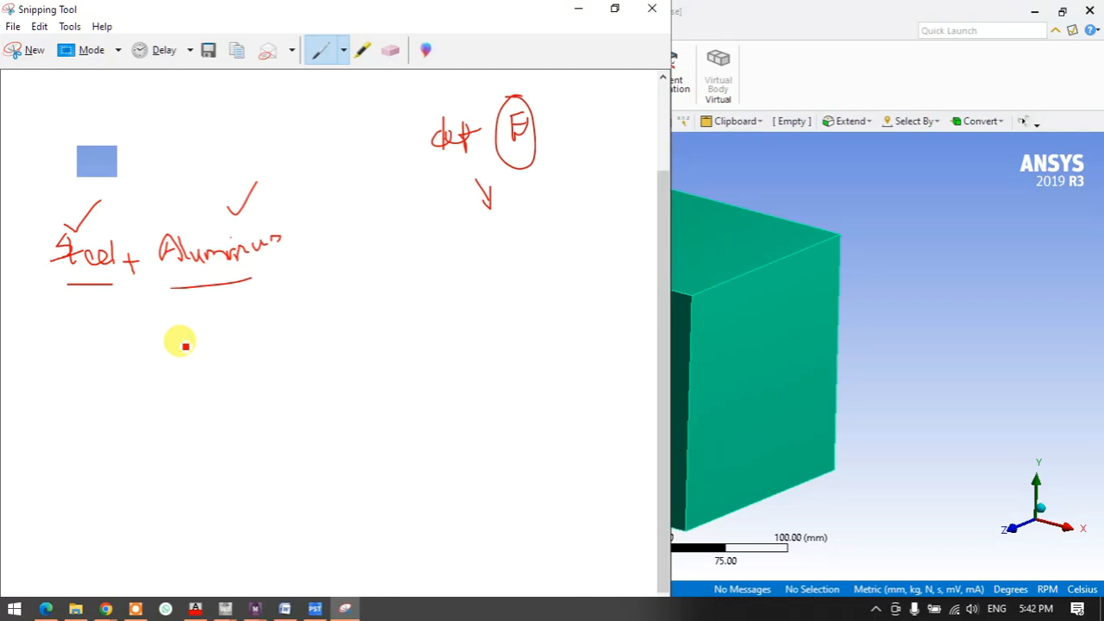
Draw a connector from Steel + Aluminium to the words Steel Alloy, and a curve from Aluminium back to Steel
mouse_move(111, 299)
mouse_down()
mouse_move(113, 314)
mouse_move(192, 328)
mouse_move(215, 345)
mouse_up()
mouse_move(241, 306)
mouse_down()
mouse_move(243, 342)
mouse_move(252, 319)
mouse_move(274, 333)
mouse_move(284, 312)
mouse_move(331, 308)
mouse_move(342, 325)
mouse_move(385, 323)
mouse_move(387, 349)
mouse_up()
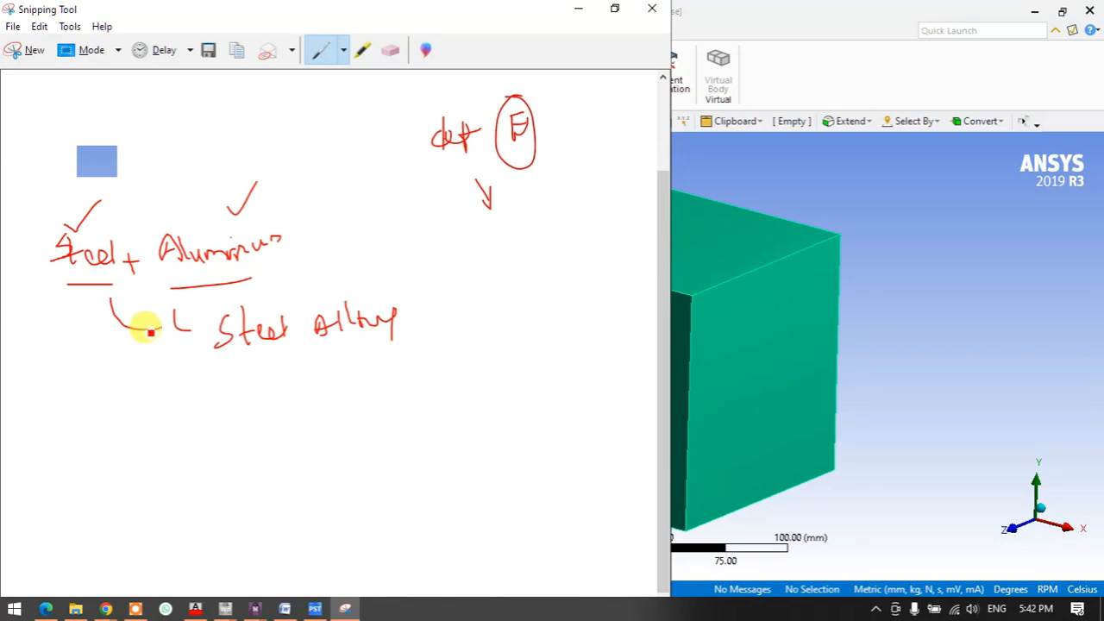
drag(169, 243, 106, 202)
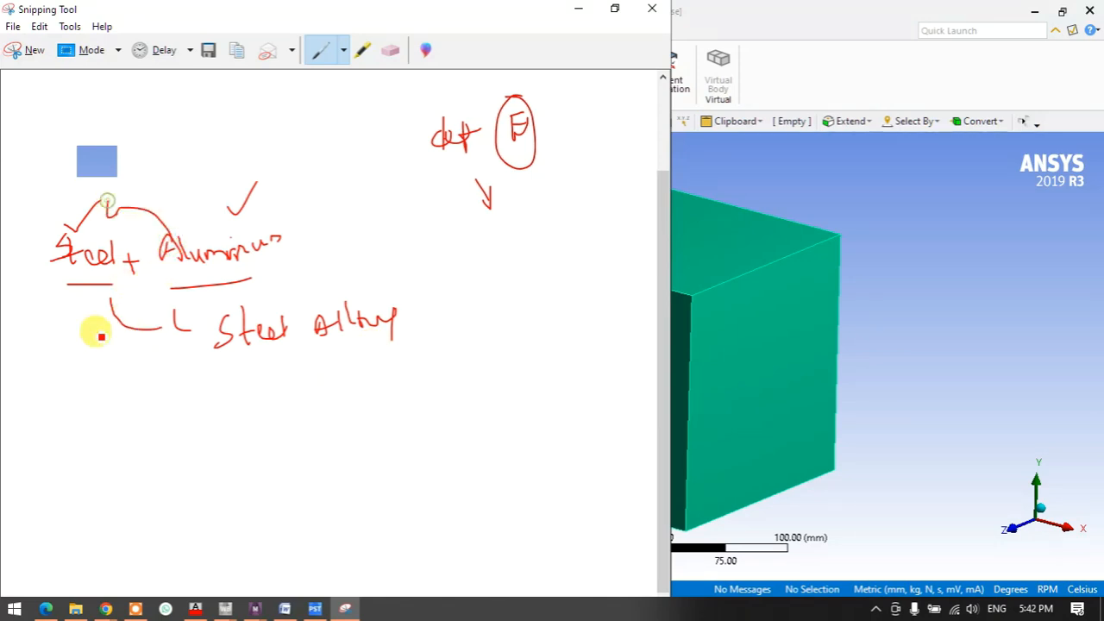
Write Al + Steel below the first combination, with an arrow leading to the words Alloy Steel
mouse_move(60, 440)
mouse_down()
mouse_move(100, 438)
mouse_move(144, 407)
mouse_move(169, 421)
mouse_move(207, 414)
mouse_up()
mouse_move(170, 450)
mouse_down()
mouse_move(215, 477)
mouse_move(256, 451)
mouse_move(271, 469)
mouse_move(250, 479)
mouse_move(271, 448)
mouse_move(289, 454)
mouse_move(312, 491)
mouse_up()
mouse_move(348, 454)
mouse_down()
mouse_move(353, 443)
mouse_move(382, 454)
mouse_move(410, 482)
mouse_up()
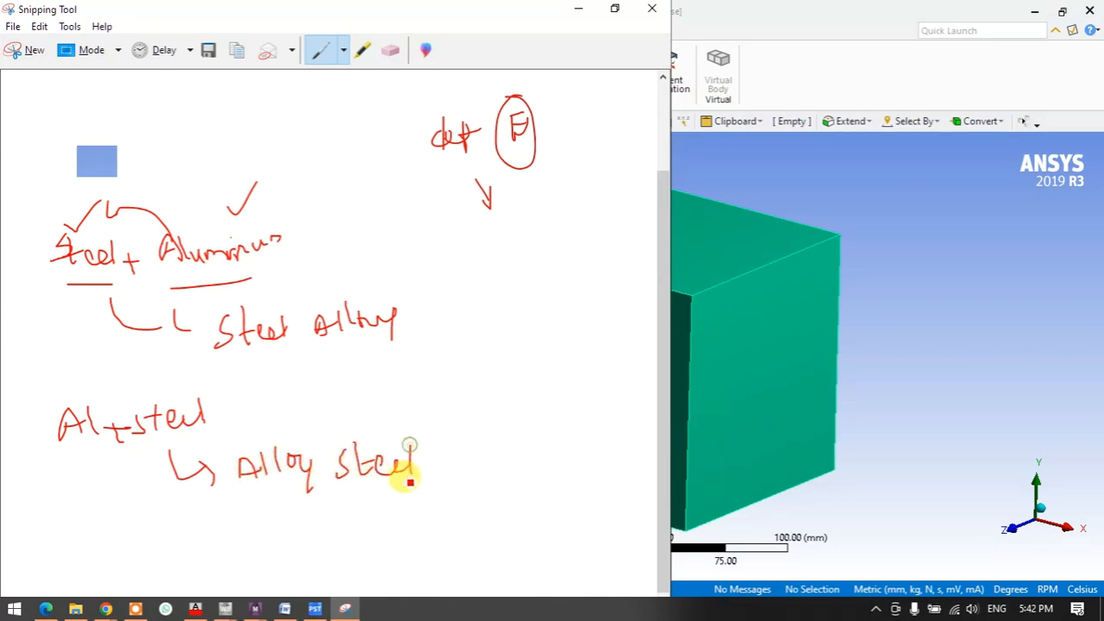
Mark both material combinations with check marks in front, and add a mark after Steel Alloy and after Alloy Steel
drag(17, 281, 56, 266)
drag(8, 424, 50, 402)
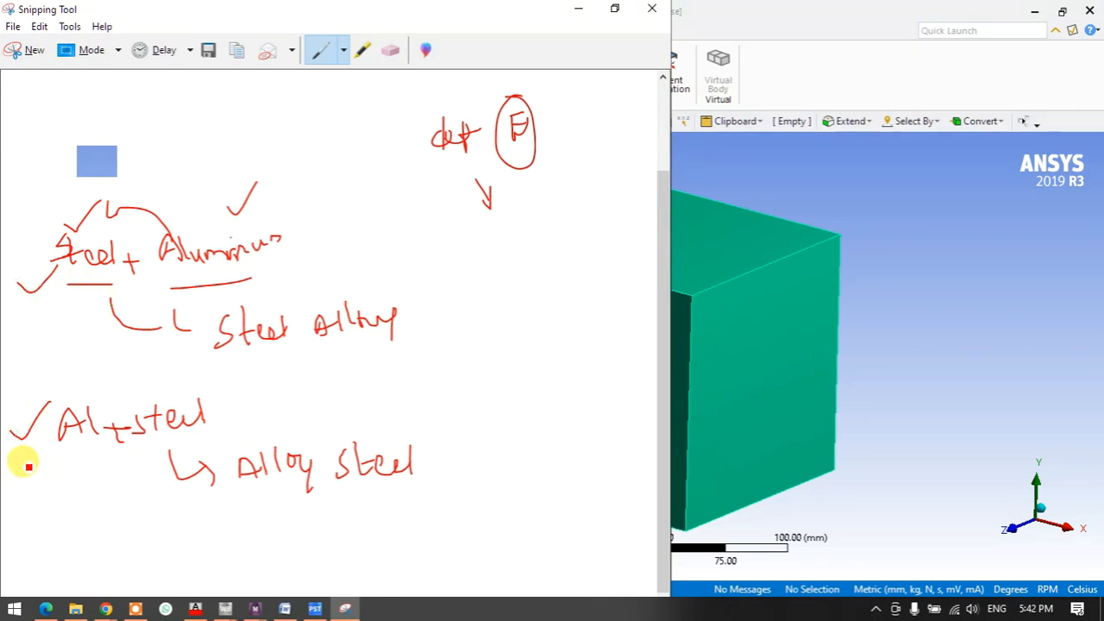
drag(424, 330, 455, 273)
drag(434, 460, 487, 438)
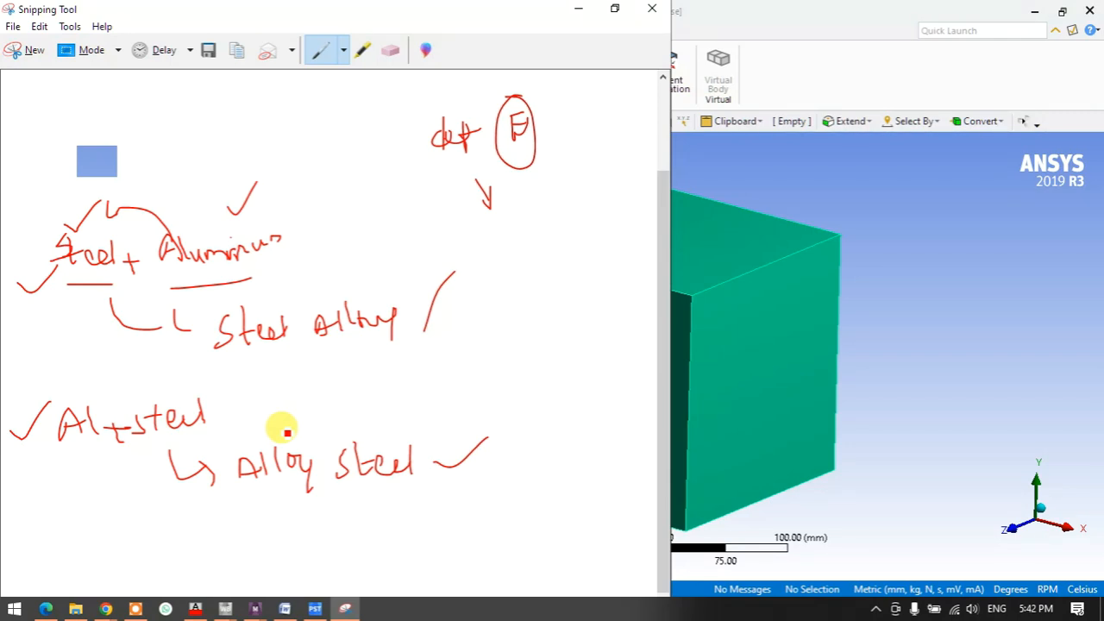
Write the letter F above the blue rectangle and draw two separate x marks beside it in the empty area
scroll(410, 380, up, 2)
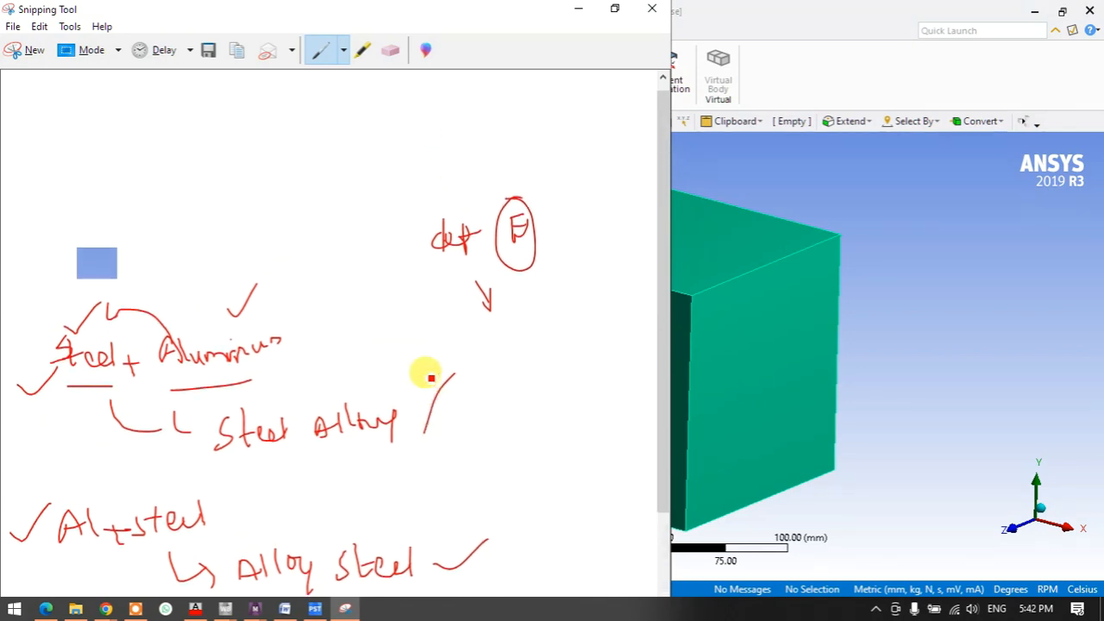
mouse_move(202, 128)
mouse_down()
mouse_move(214, 138)
mouse_move(202, 137)
mouse_up()
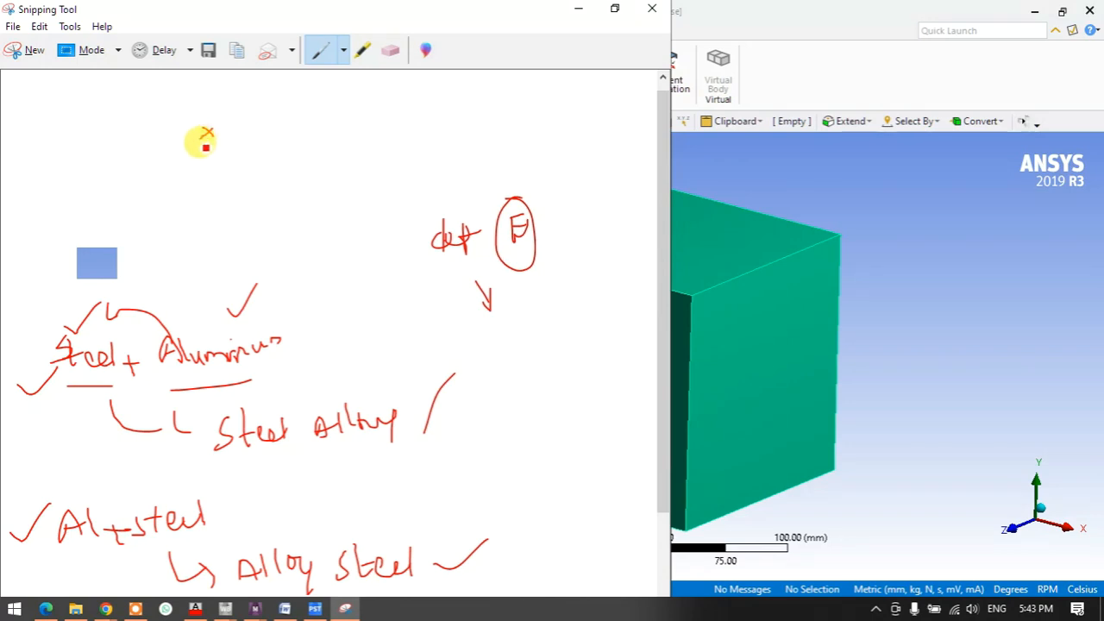
drag(40, 102, 38, 123)
mouse_move(39, 102)
mouse_down()
mouse_move(54, 101)
mouse_move(49, 112)
mouse_up()
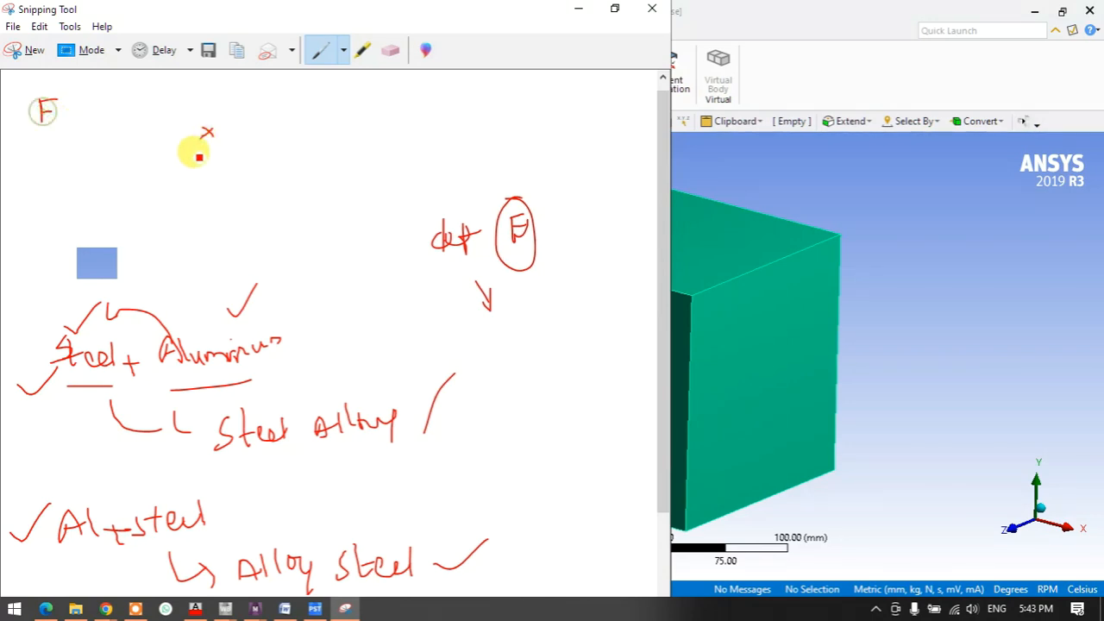
drag(278, 127, 293, 140)
drag(276, 143, 286, 123)
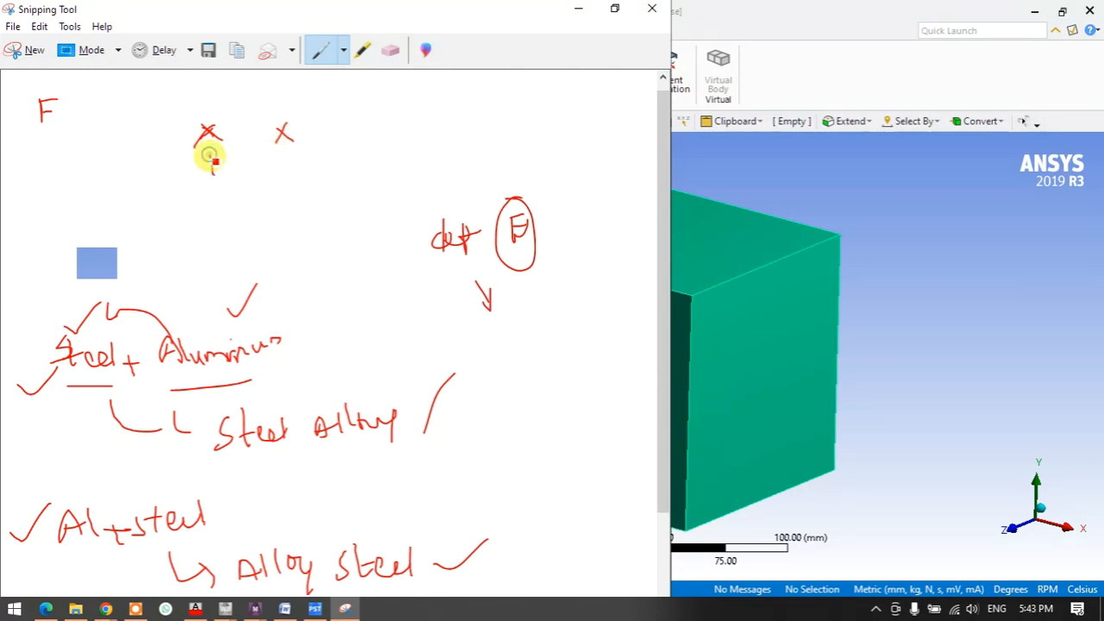
Number the two x marks 1 and 2, put a check mark beside each, and draw a curved arrow from the second back to the first
drag(205, 174, 223, 175)
drag(166, 132, 190, 113)
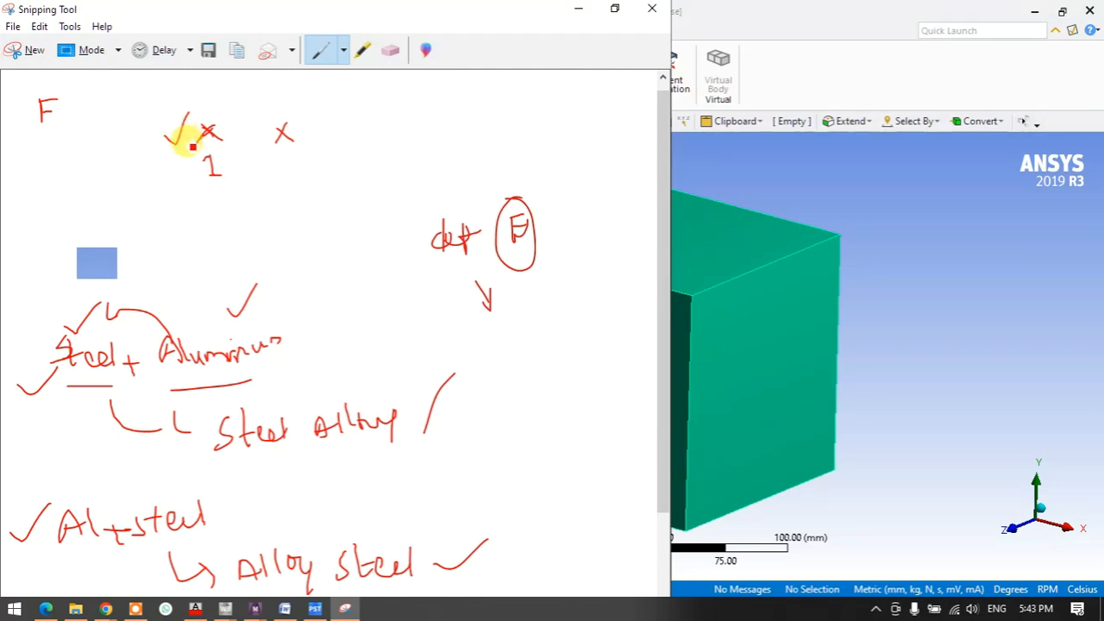
drag(286, 154, 304, 174)
drag(296, 130, 333, 112)
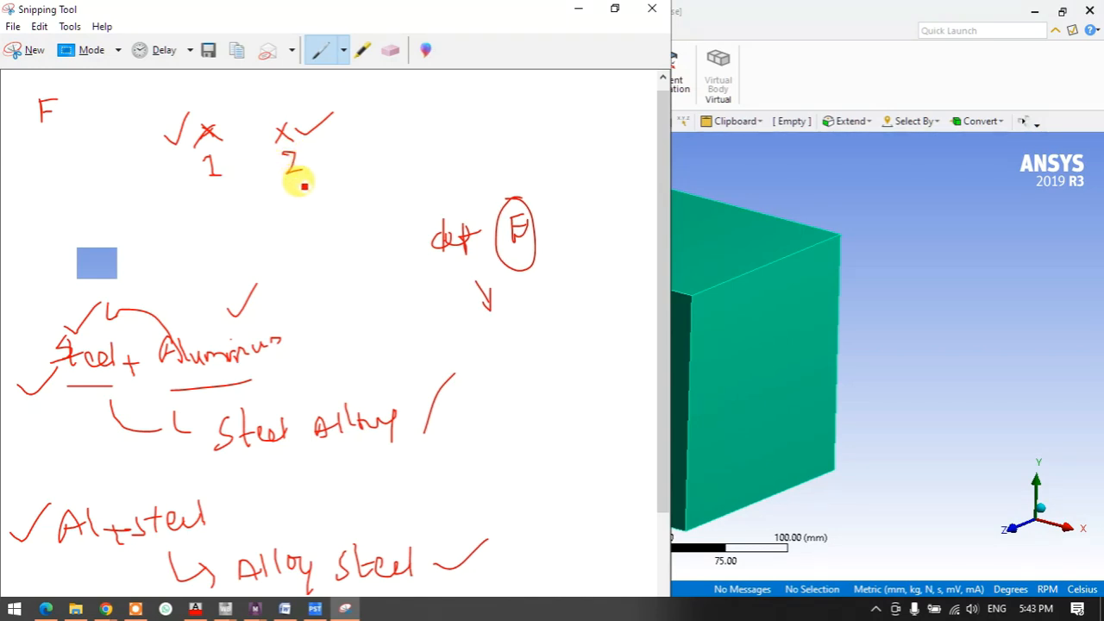
mouse_move(276, 126)
mouse_down()
mouse_move(246, 95)
mouse_move(166, 131)
mouse_up()
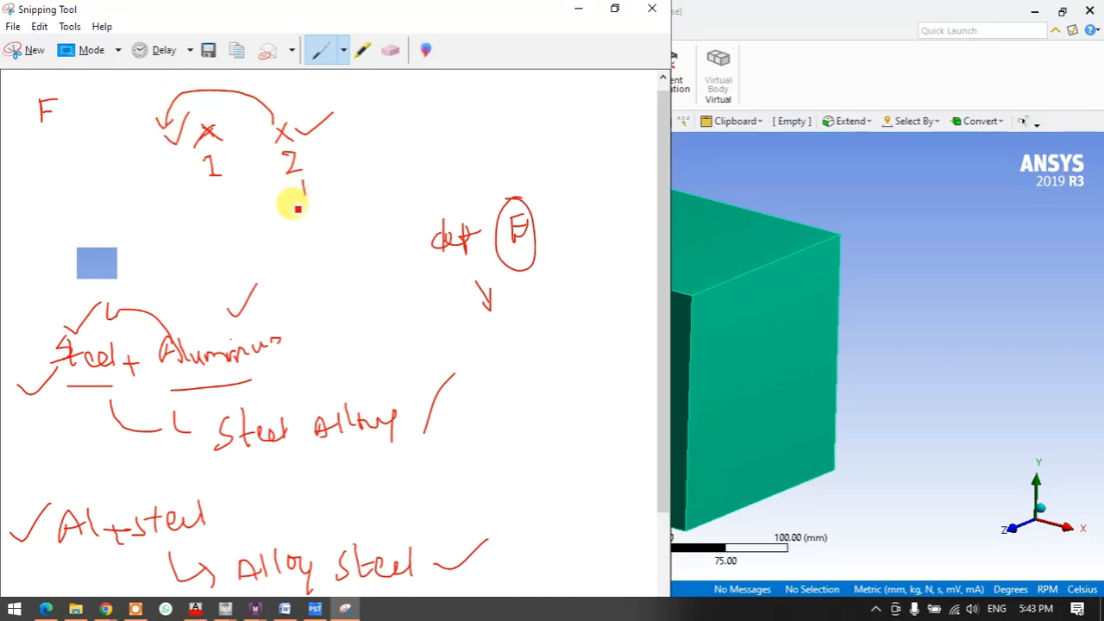
Draw a box around the word Steel in Steel + Aluminium, with arrows pointing into it and a small 1 beside the blue rectangle
scroll(294, 198, down, 1)
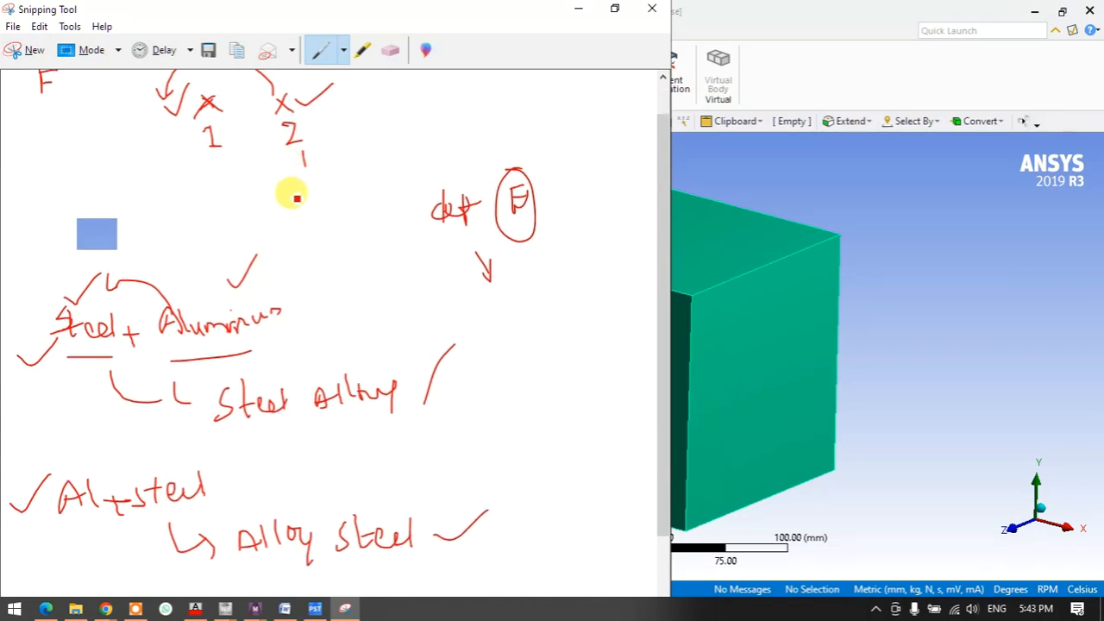
mouse_move(50, 300)
mouse_down()
mouse_move(118, 322)
mouse_move(49, 296)
mouse_up()
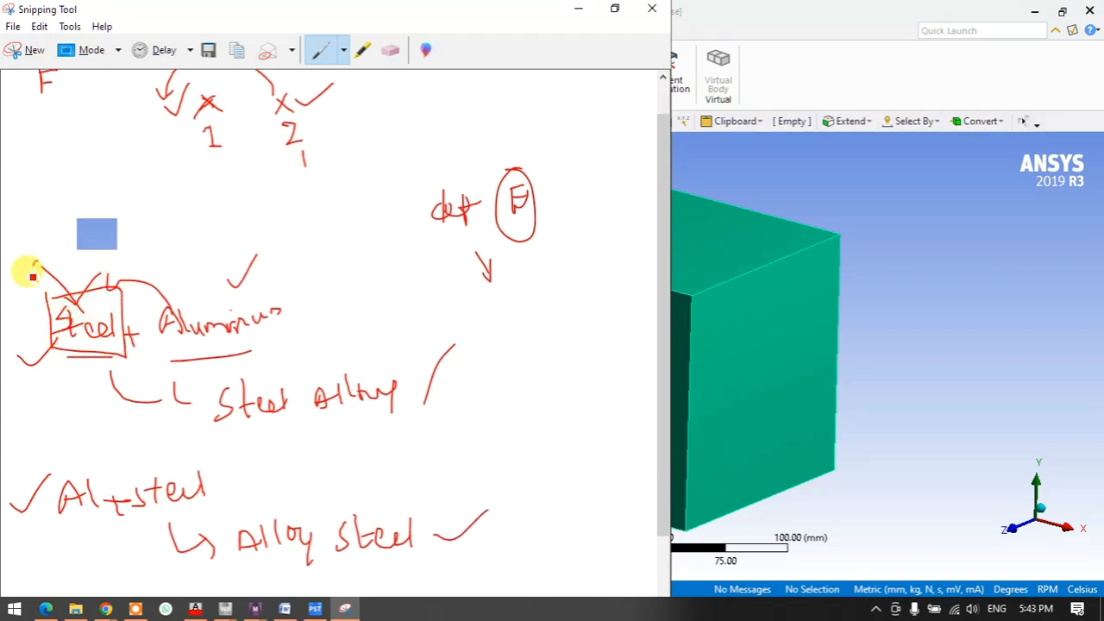
drag(36, 202, 38, 223)
drag(29, 272, 100, 261)
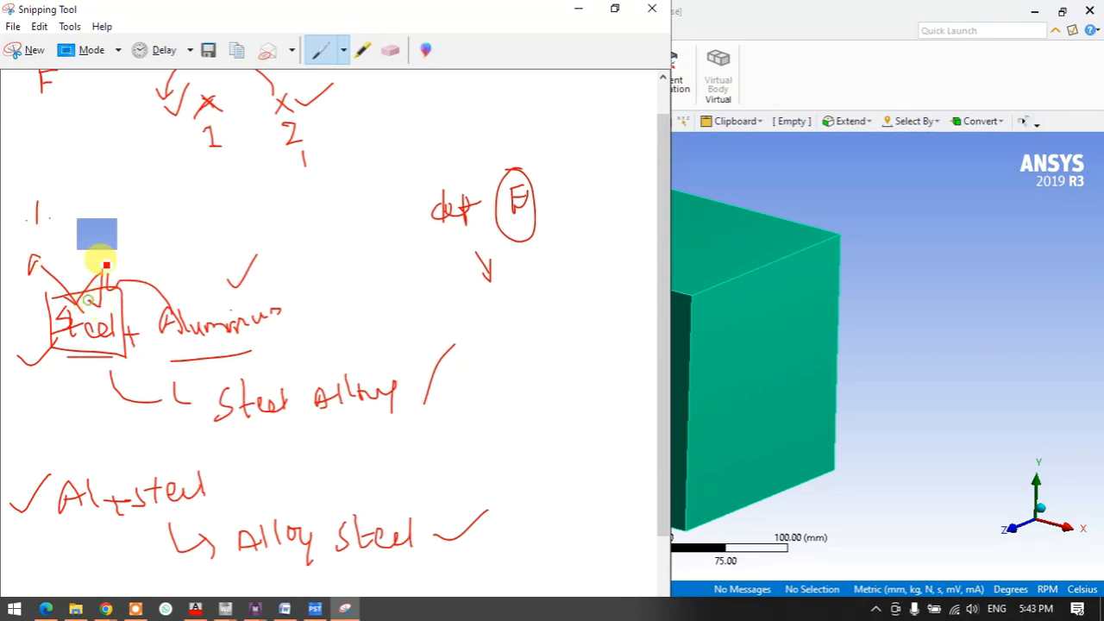
Underline Steel in Steel Alloy, link the boxed Steel to it with a curved arrow, and add a row of check marks beyond Aluminium
drag(216, 422, 281, 416)
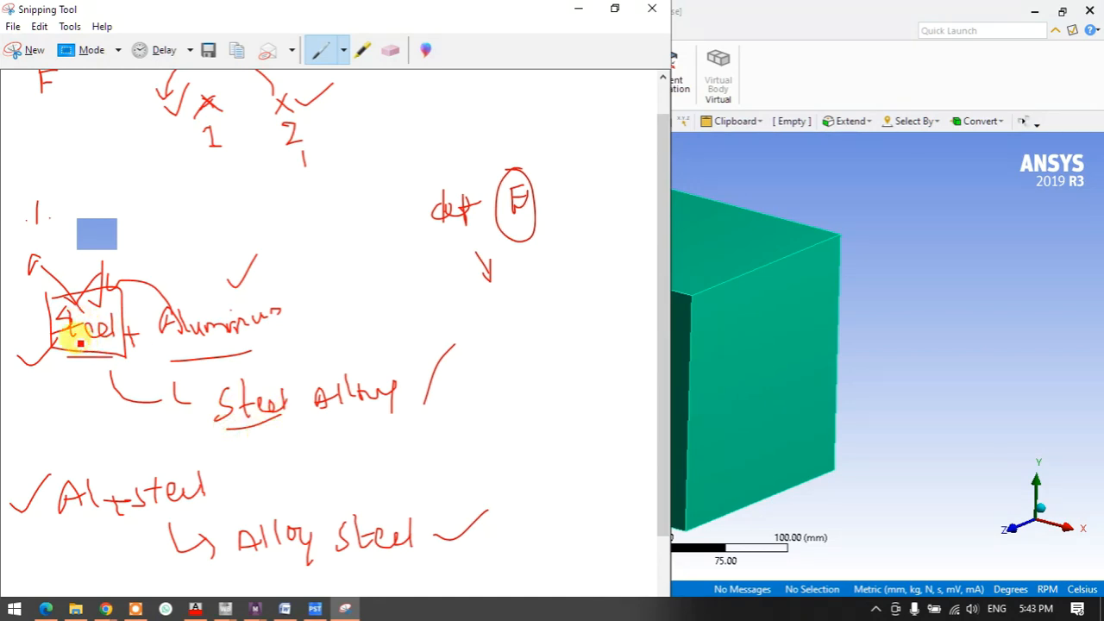
mouse_move(95, 311)
mouse_down()
mouse_move(150, 264)
mouse_move(215, 365)
mouse_move(230, 358)
mouse_up()
mouse_move(205, 315)
mouse_down()
mouse_move(264, 264)
mouse_move(369, 252)
mouse_move(592, 255)
mouse_up()
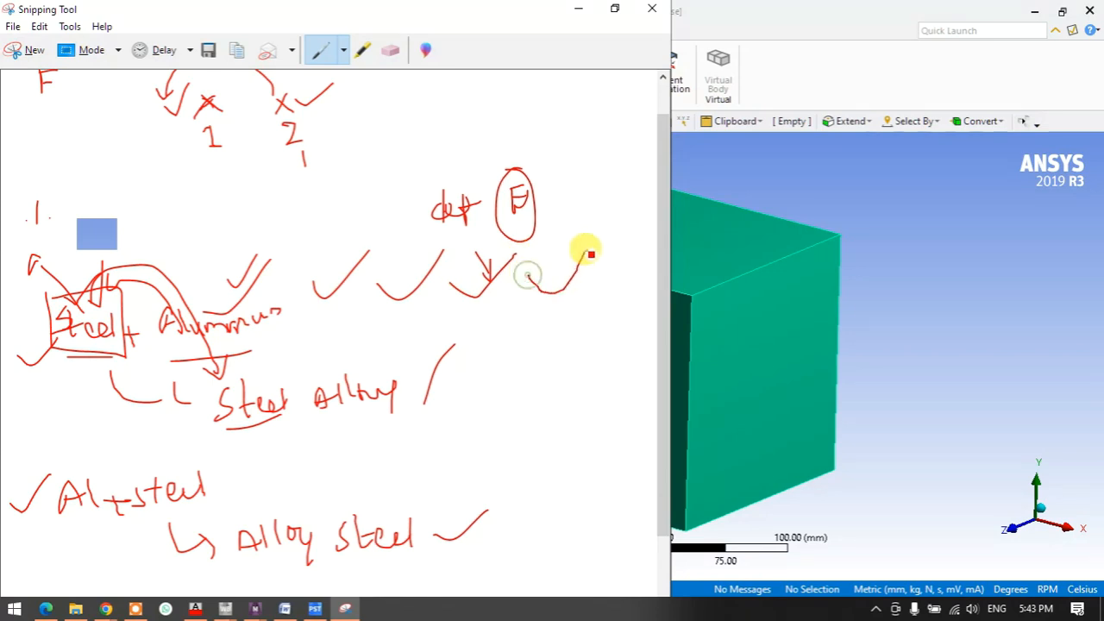
Underline Alloy in Steel Alloy, write Basic and Substi beneath the two words, and add check marks around them
drag(304, 416, 406, 412)
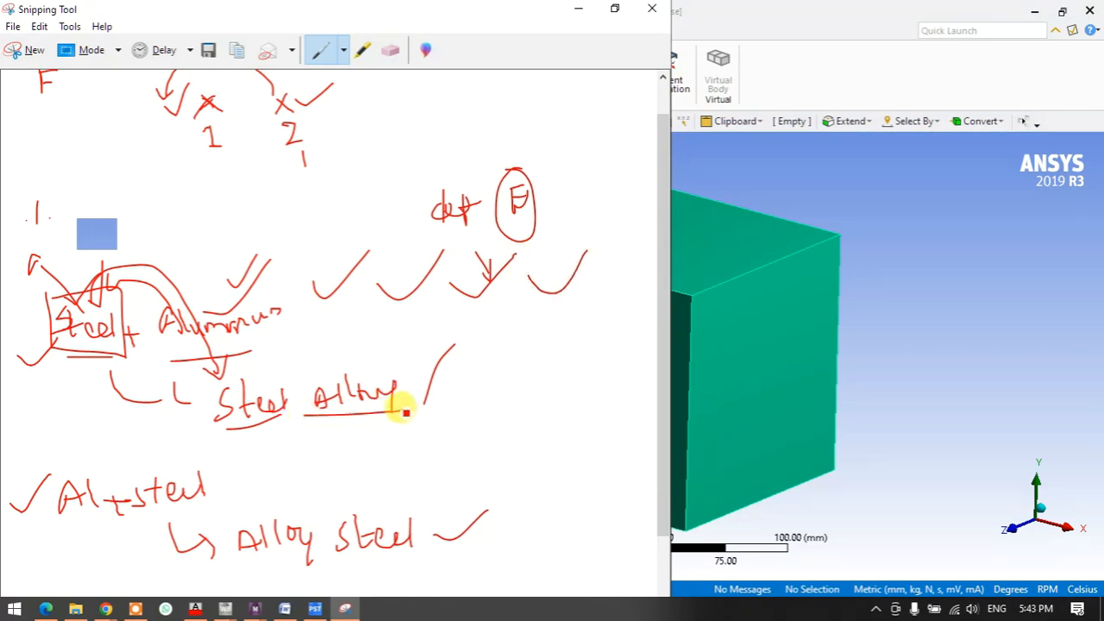
mouse_move(220, 465)
mouse_down()
mouse_move(271, 443)
mouse_move(439, 446)
mouse_move(438, 424)
mouse_move(414, 463)
mouse_up()
drag(177, 393, 222, 383)
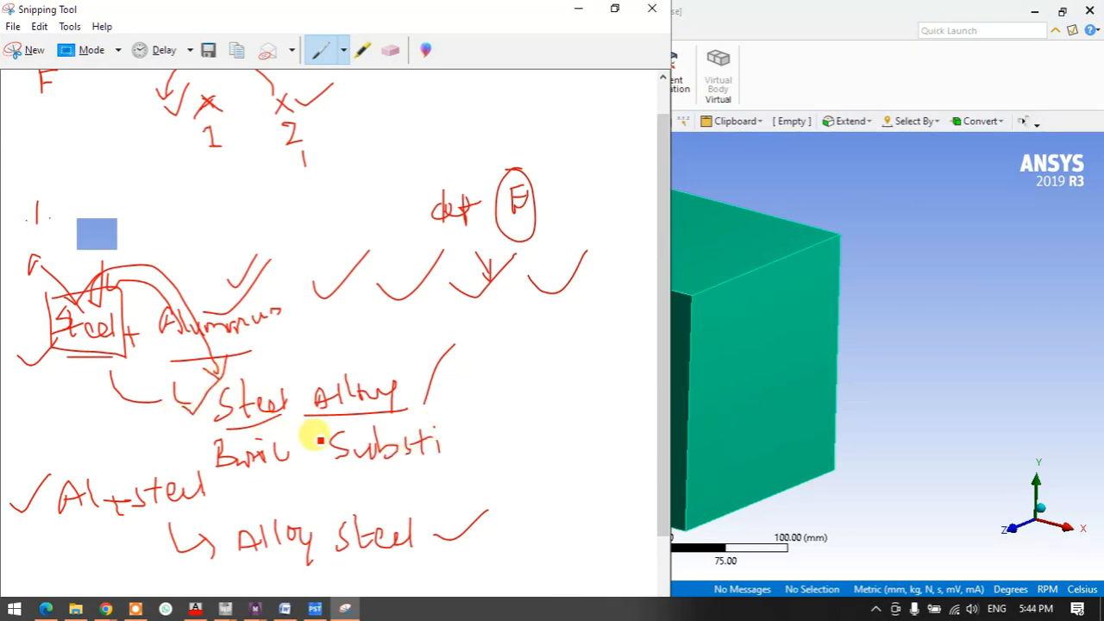
drag(434, 390, 471, 370)
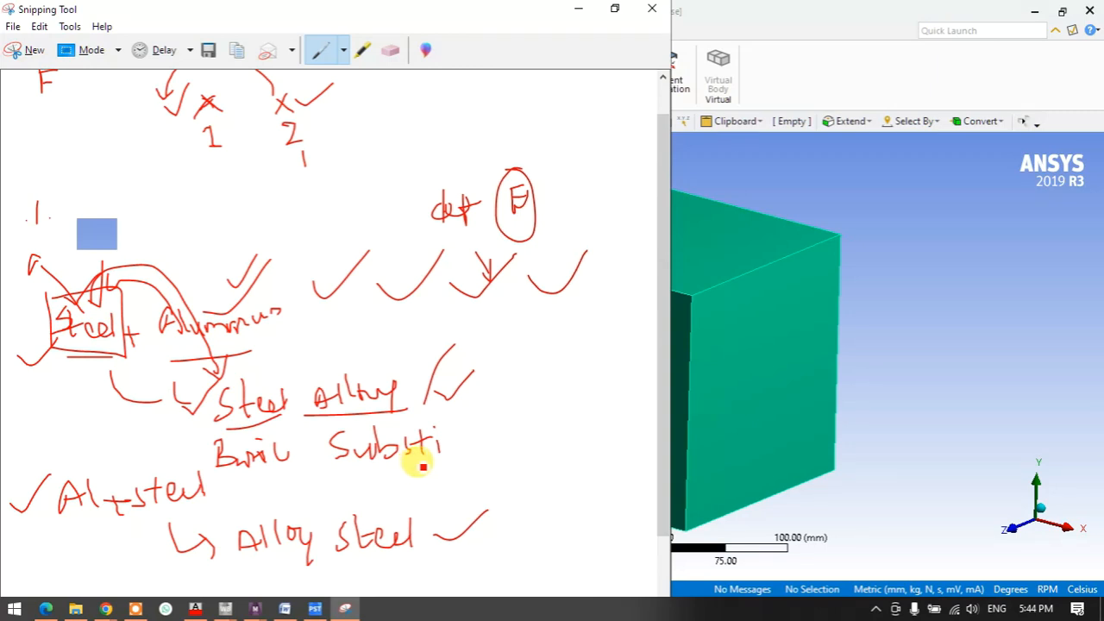
drag(505, 414, 570, 352)
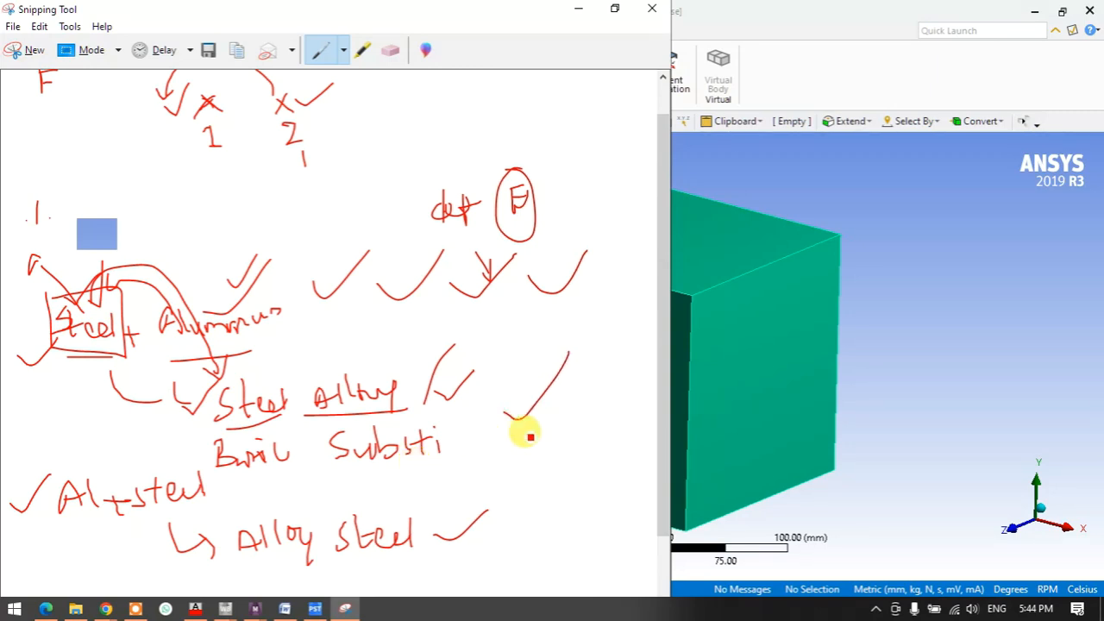
Switch back to Mechanical and insert a Material Combination under the model's Materials
click(578, 8)
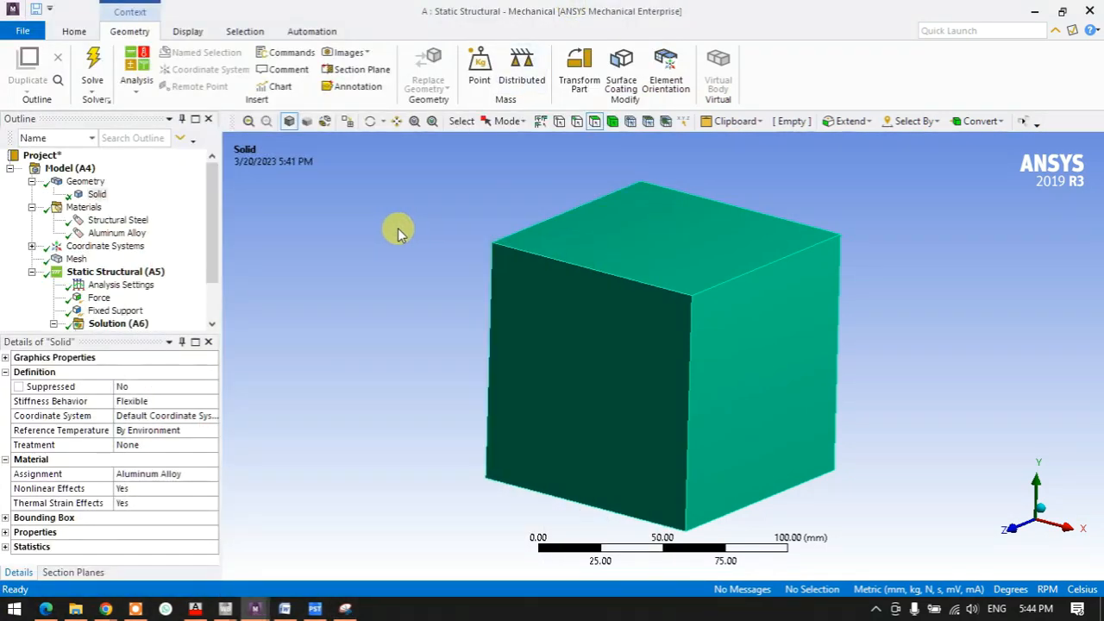
click(85, 213)
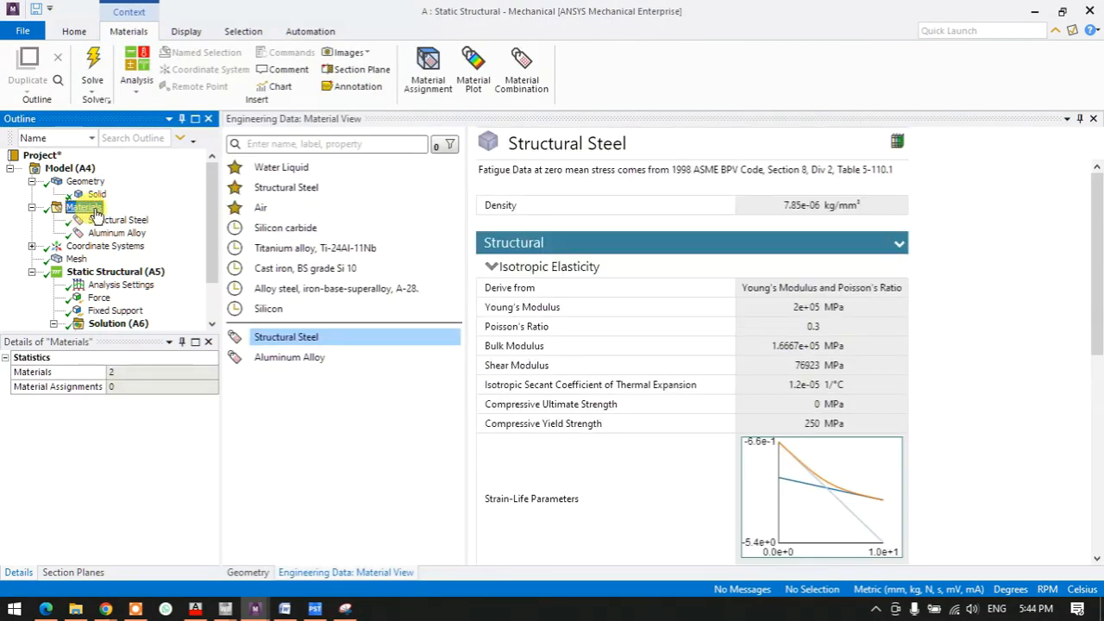
right_click(97, 212)
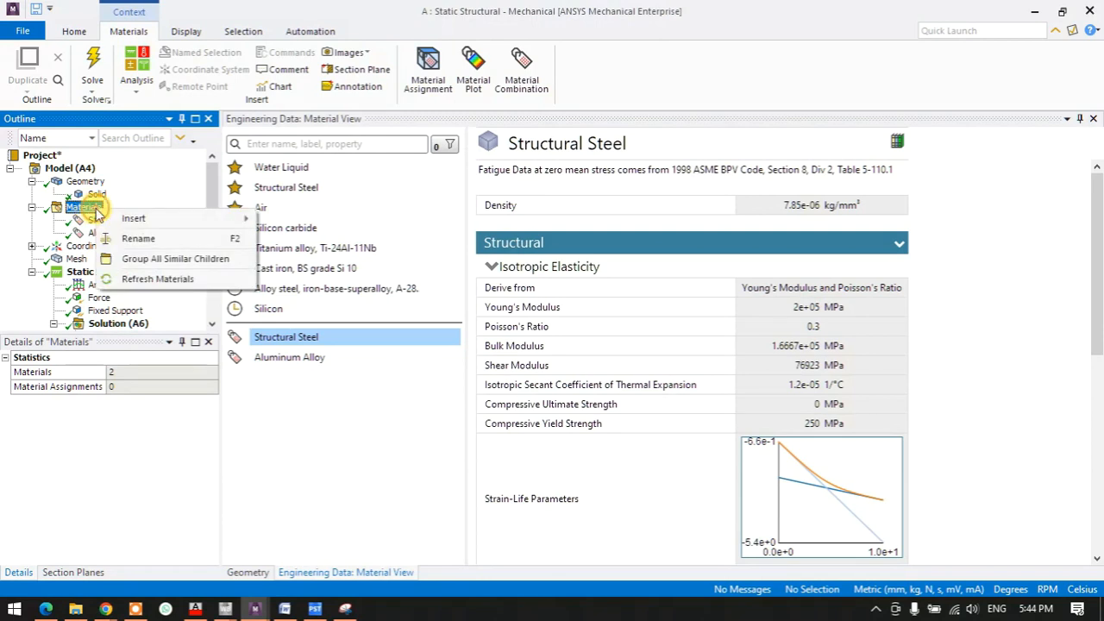
mouse_move(155, 224)
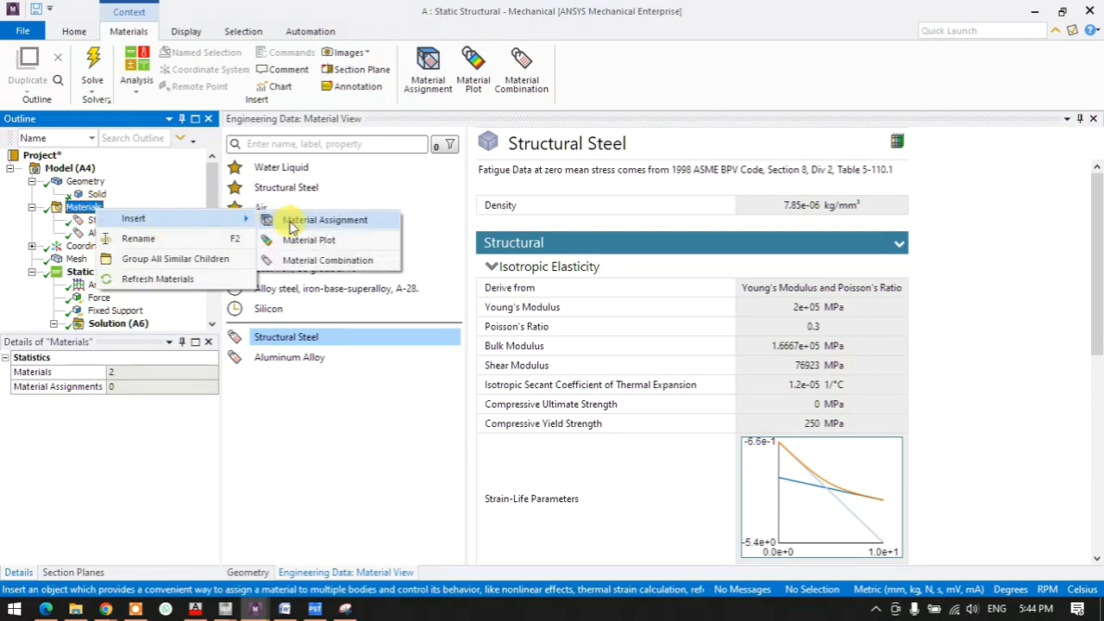
click(354, 269)
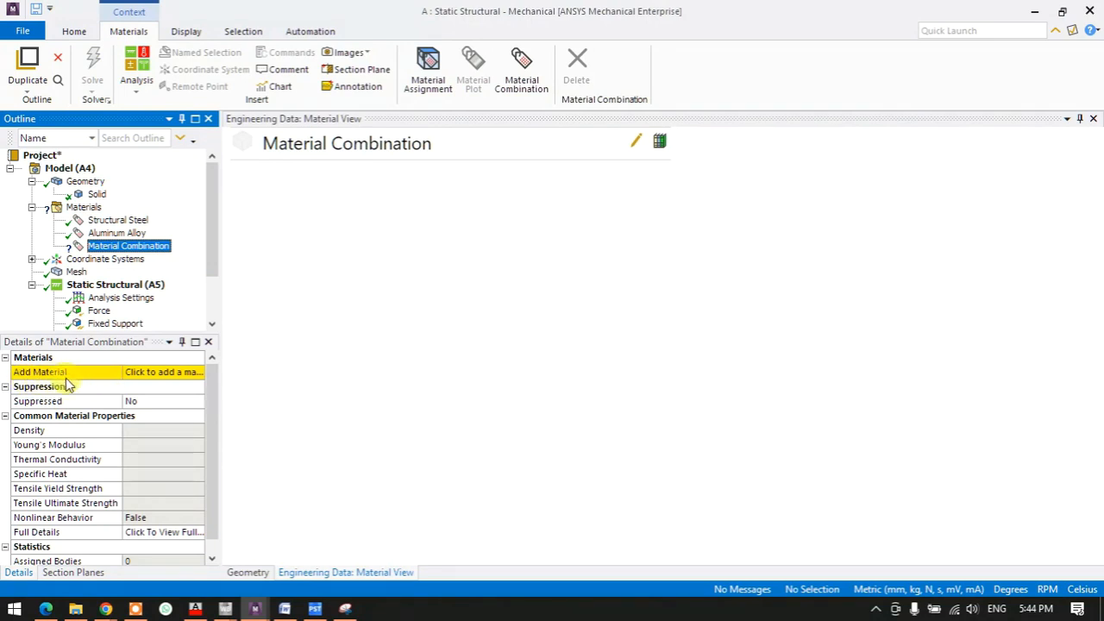
Add Structural Steel to the material combination and set its share to 75 %
click(182, 380)
click(200, 377)
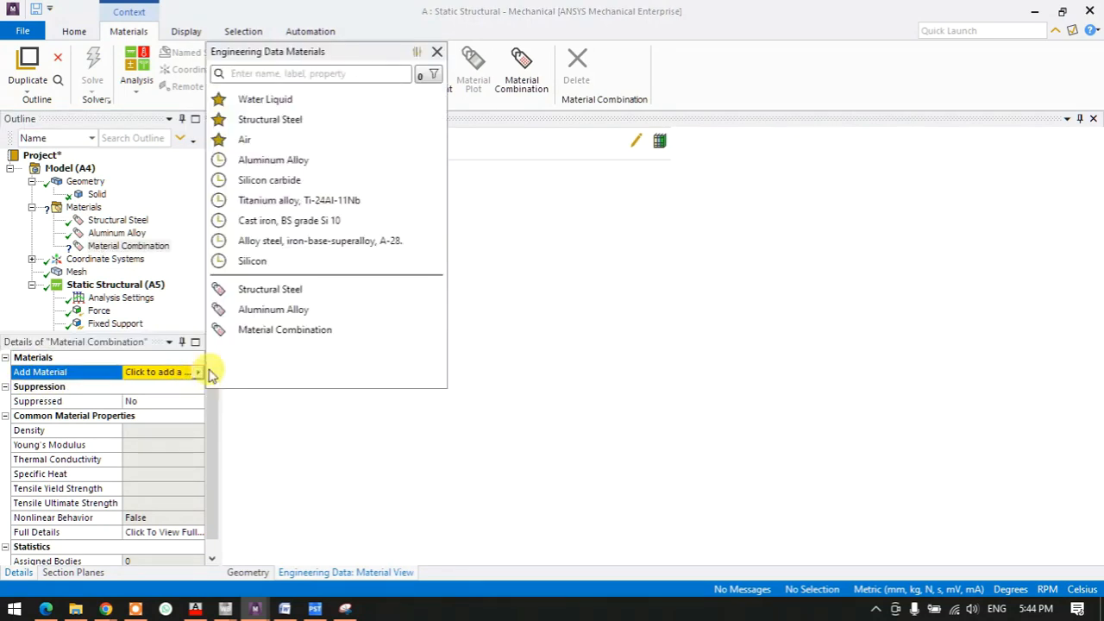
click(250, 289)
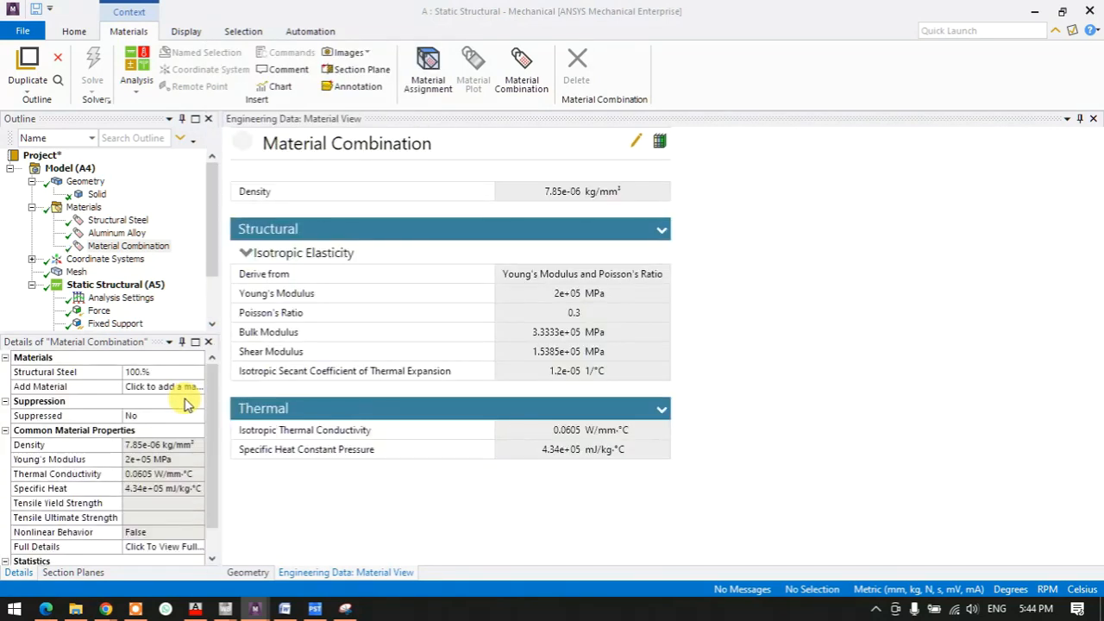
drag(222, 376, 284, 376)
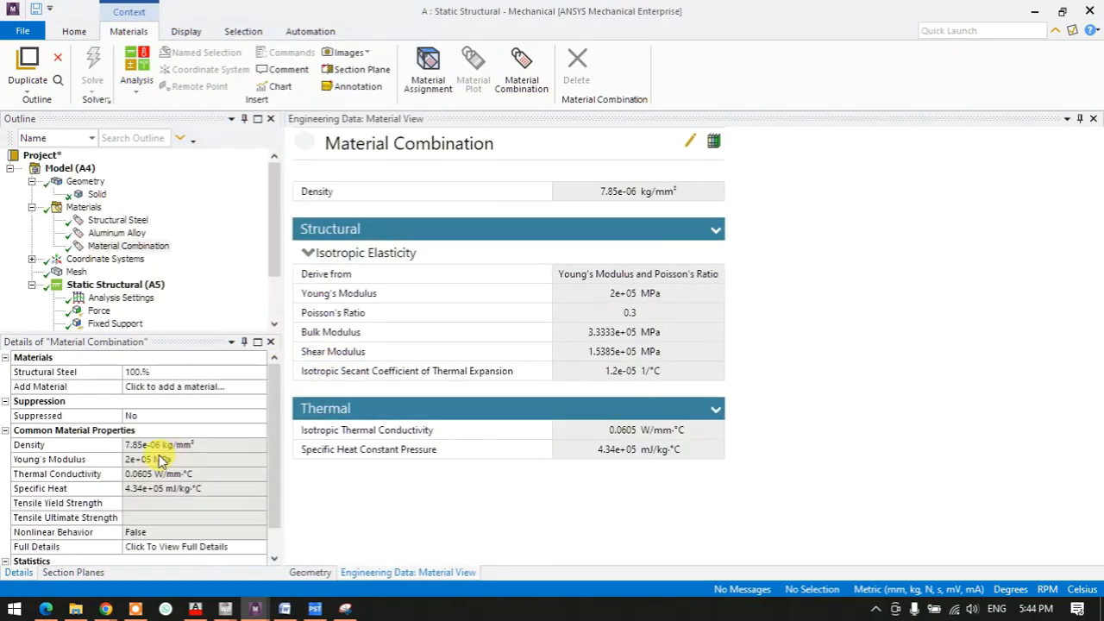
click(157, 371)
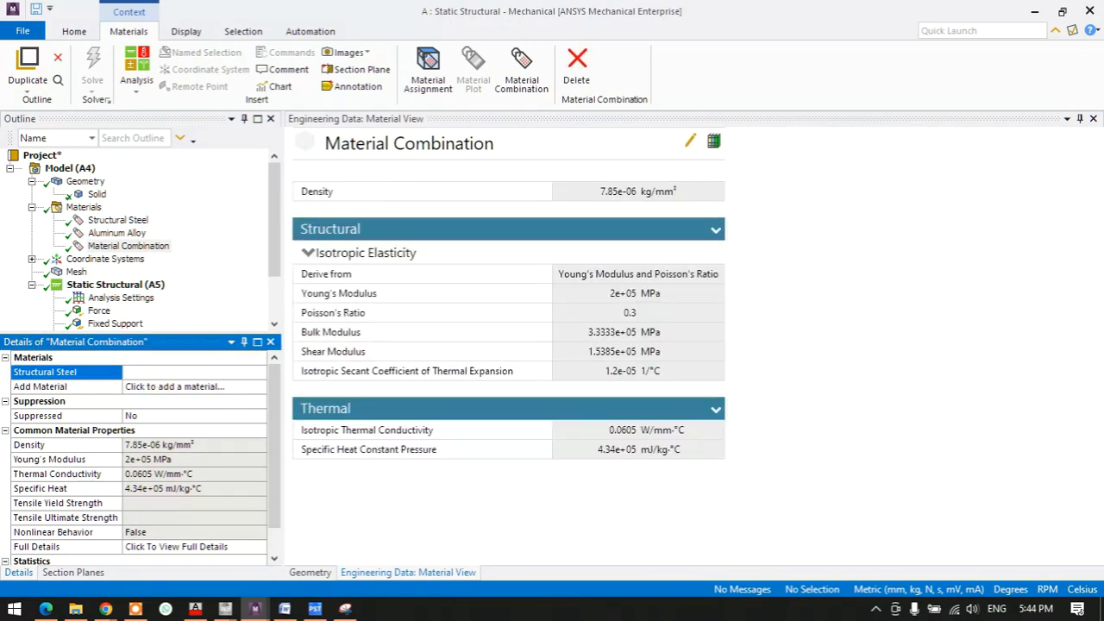
text(75)
key(Return)
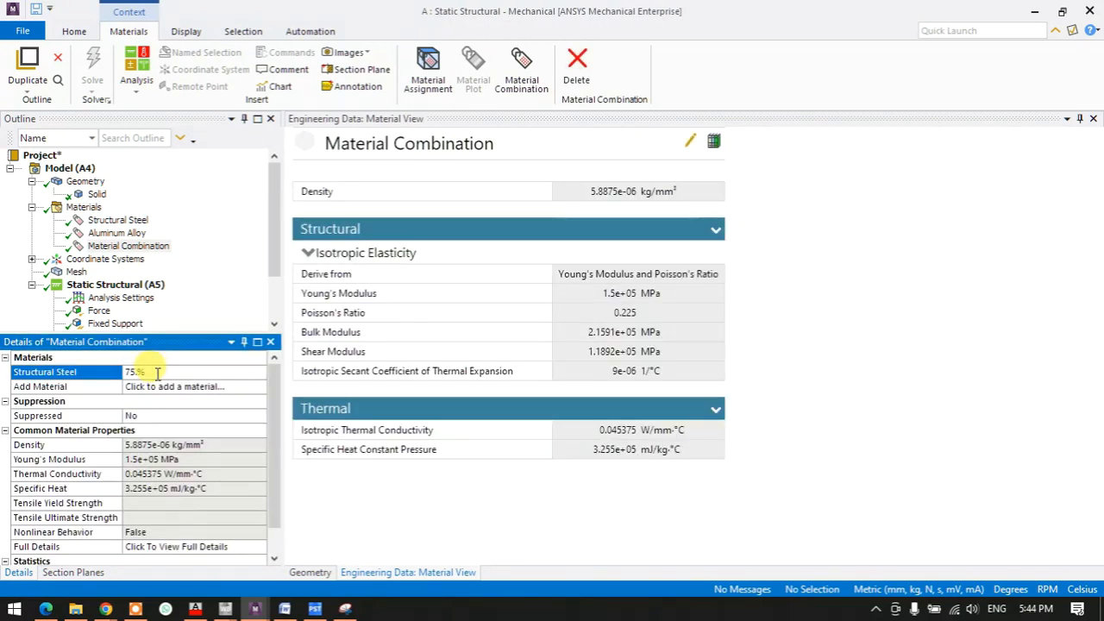
Add the project's Aluminum Alloy as the second material of the combination, keeping its share at 25 %
click(71, 388)
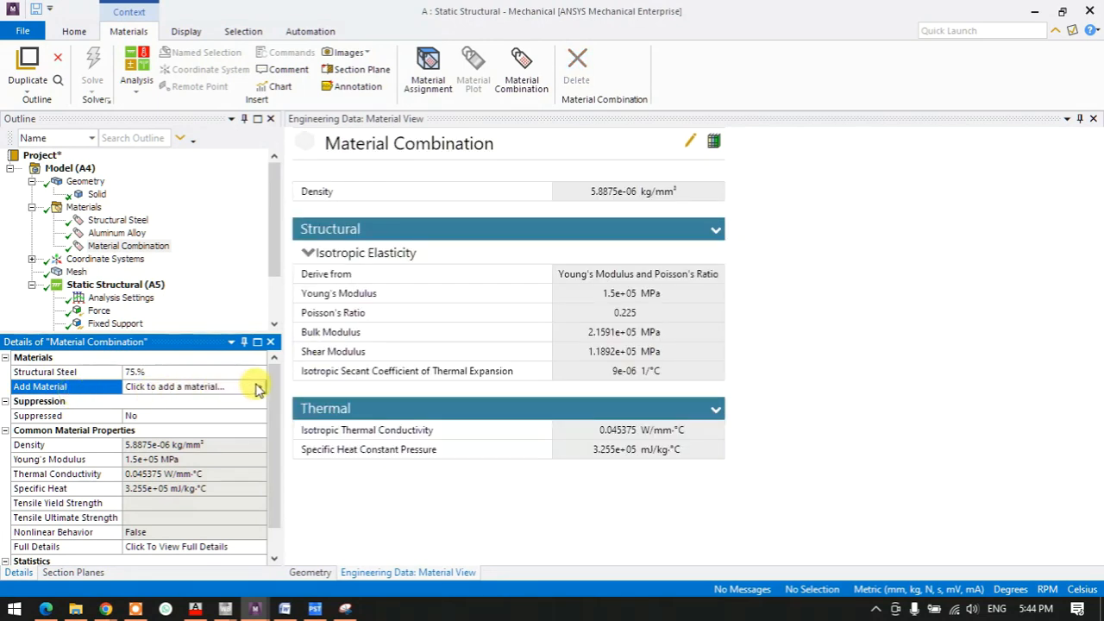
click(258, 389)
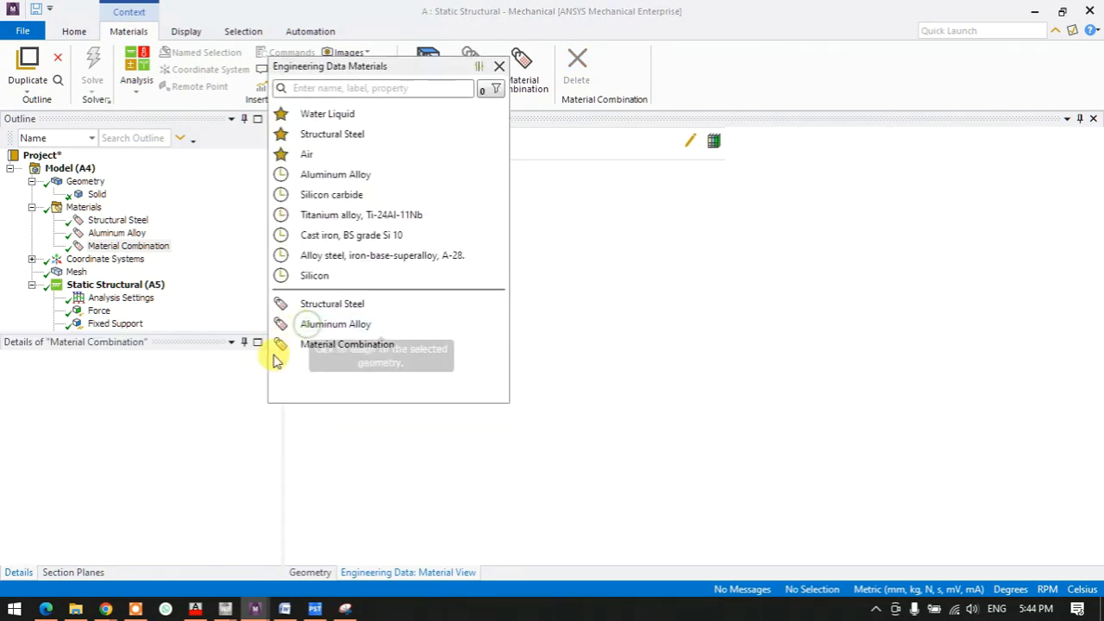
click(335, 323)
click(131, 386)
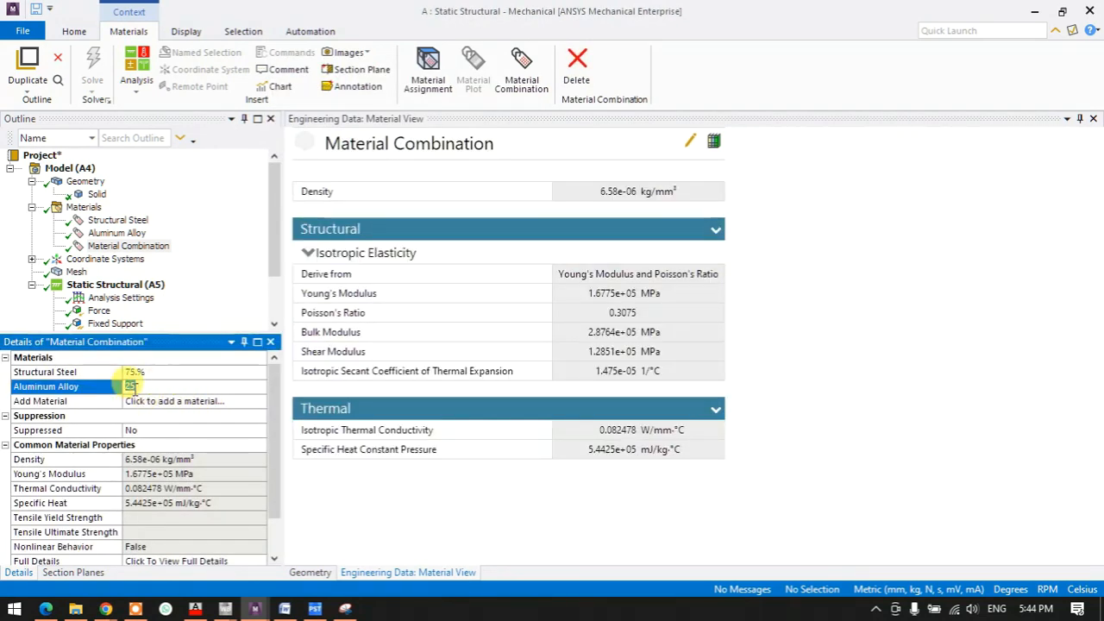
click(168, 312)
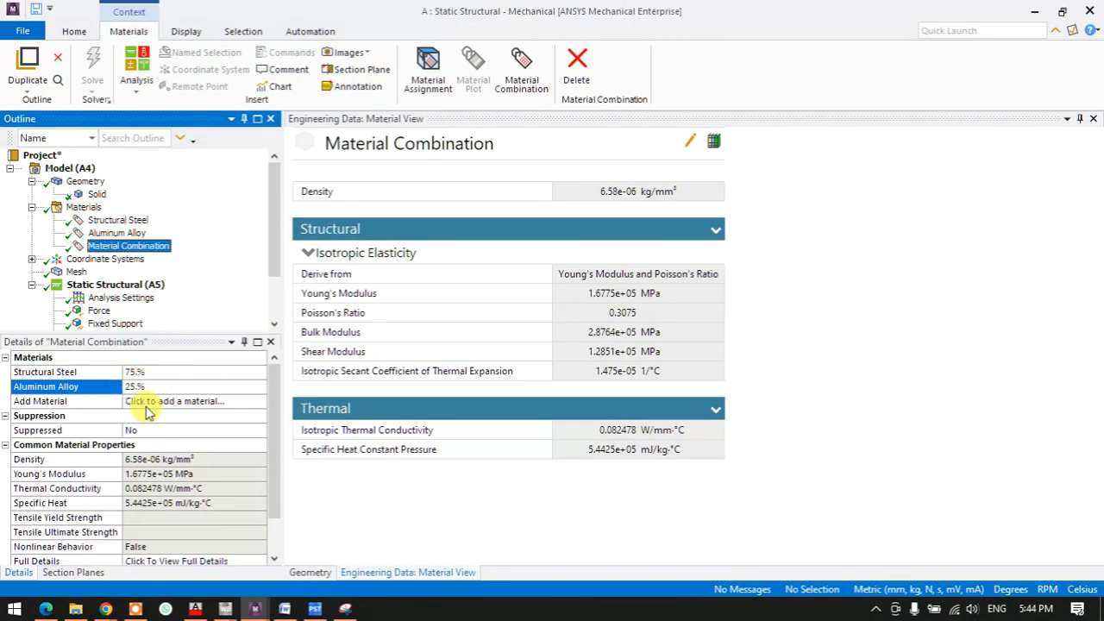
Search the engineering data materials for "tit" and add Titanium Alloy as the third material of the combination
click(242, 402)
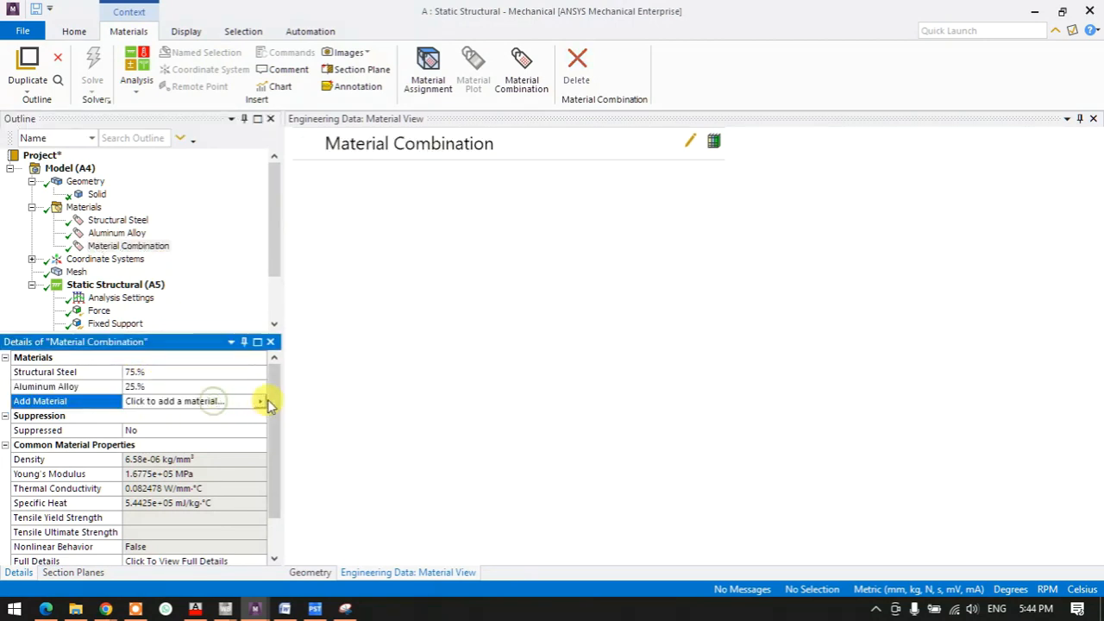
click(259, 404)
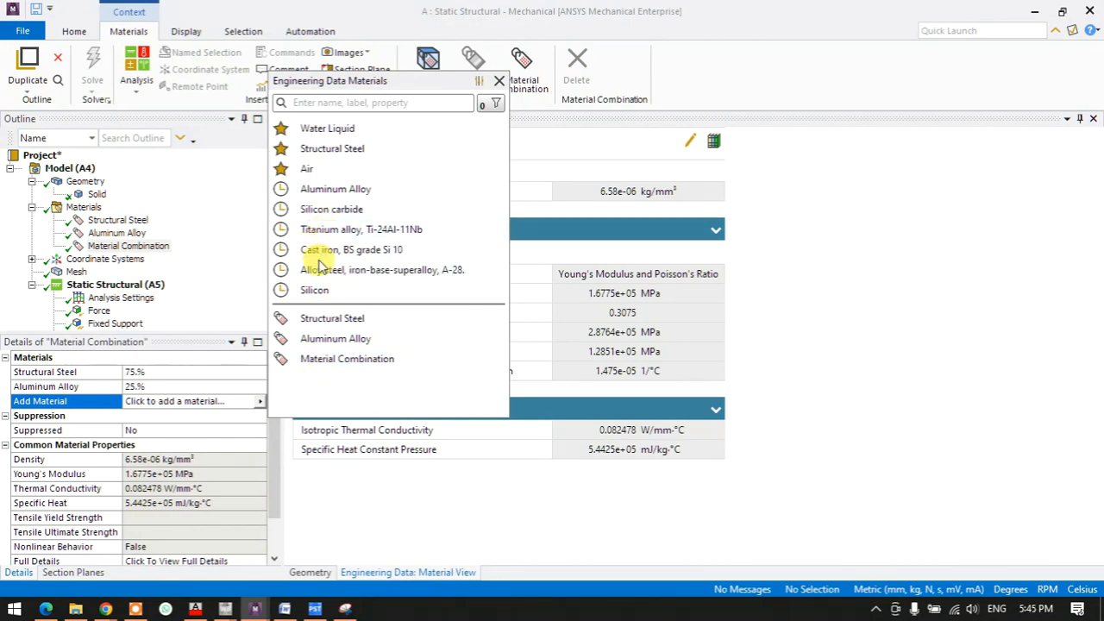
click(313, 105)
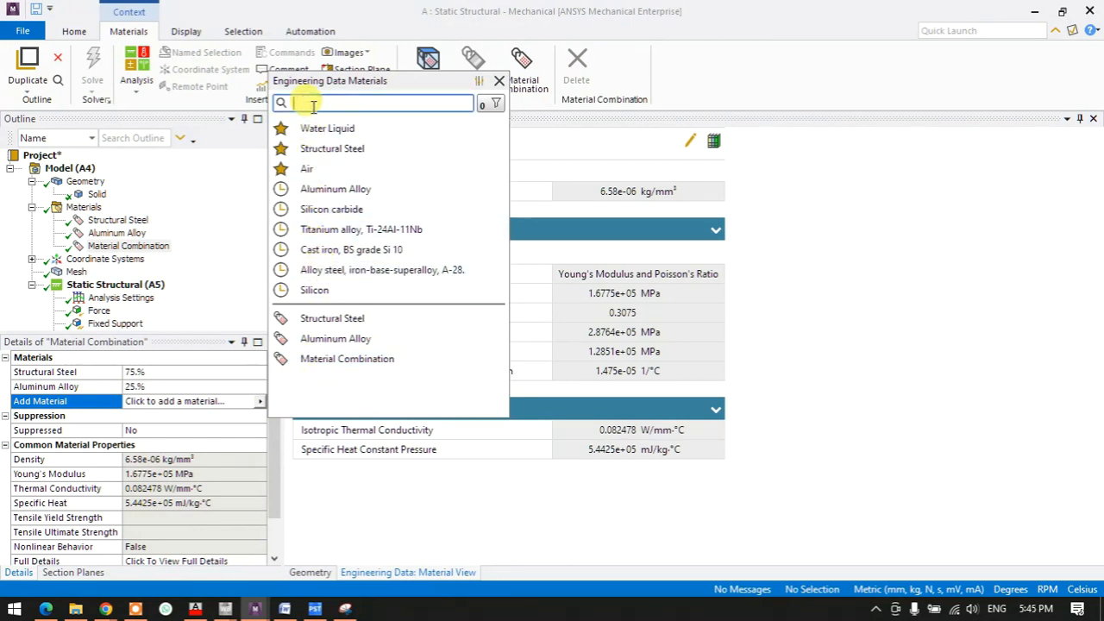
text(tit)
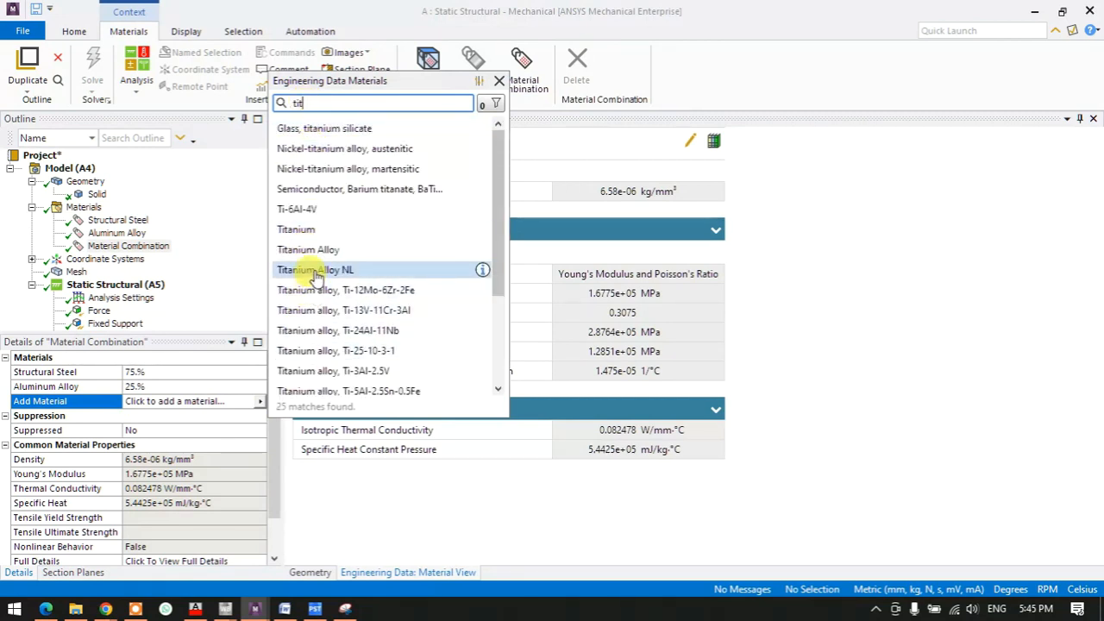
click(297, 249)
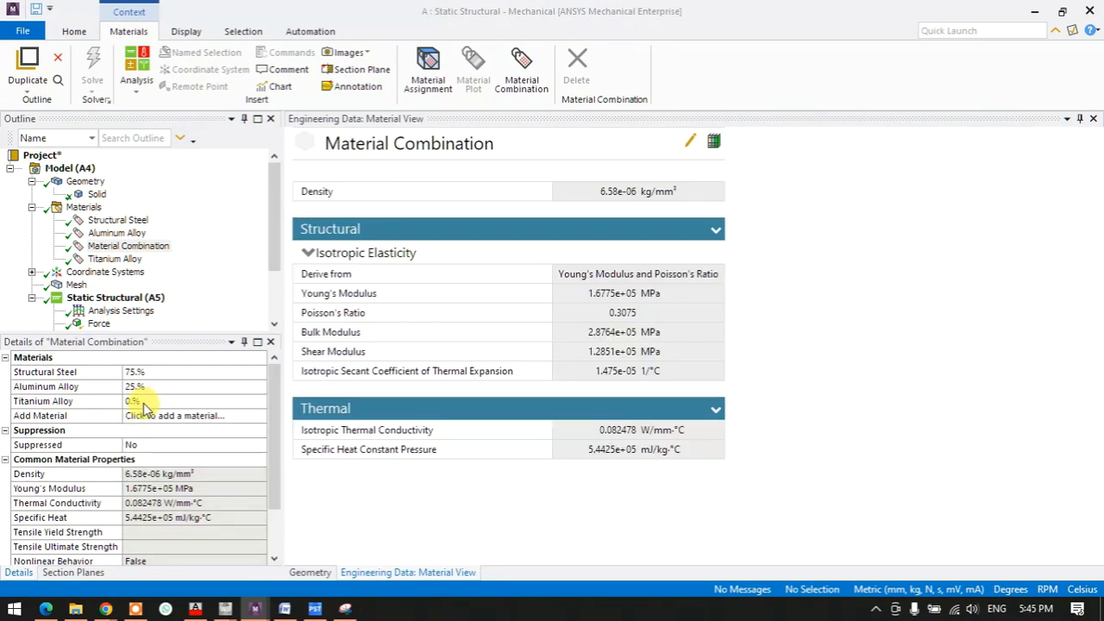
Set the material combination's shares to 10 % Titanium Alloy and 15 % Aluminum Alloy
click(144, 402)
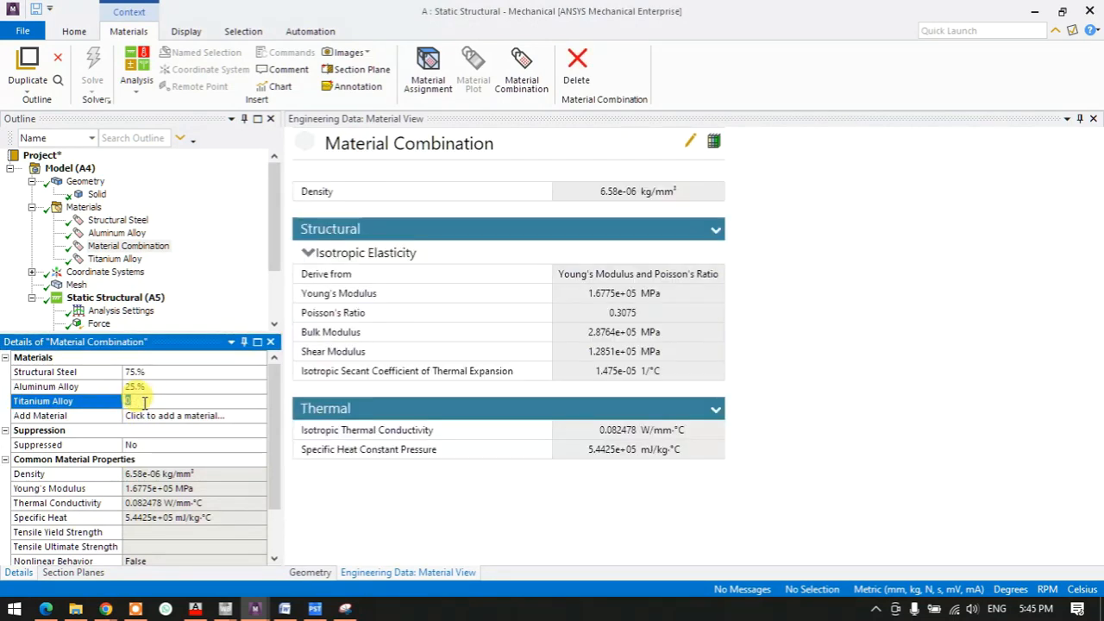
text(10)
key(Return)
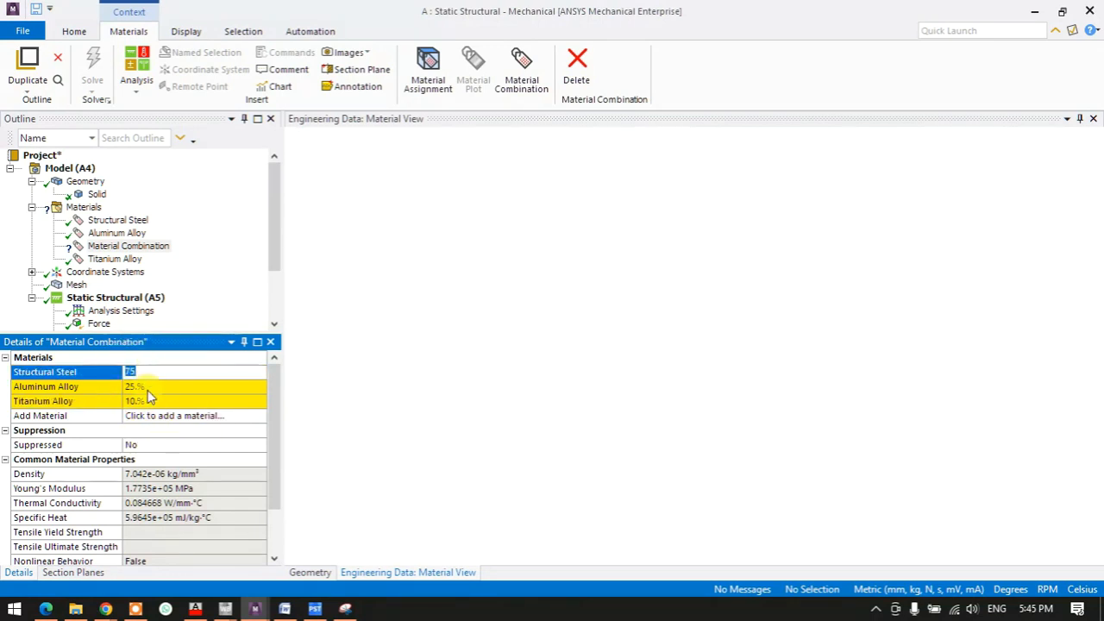
click(142, 389)
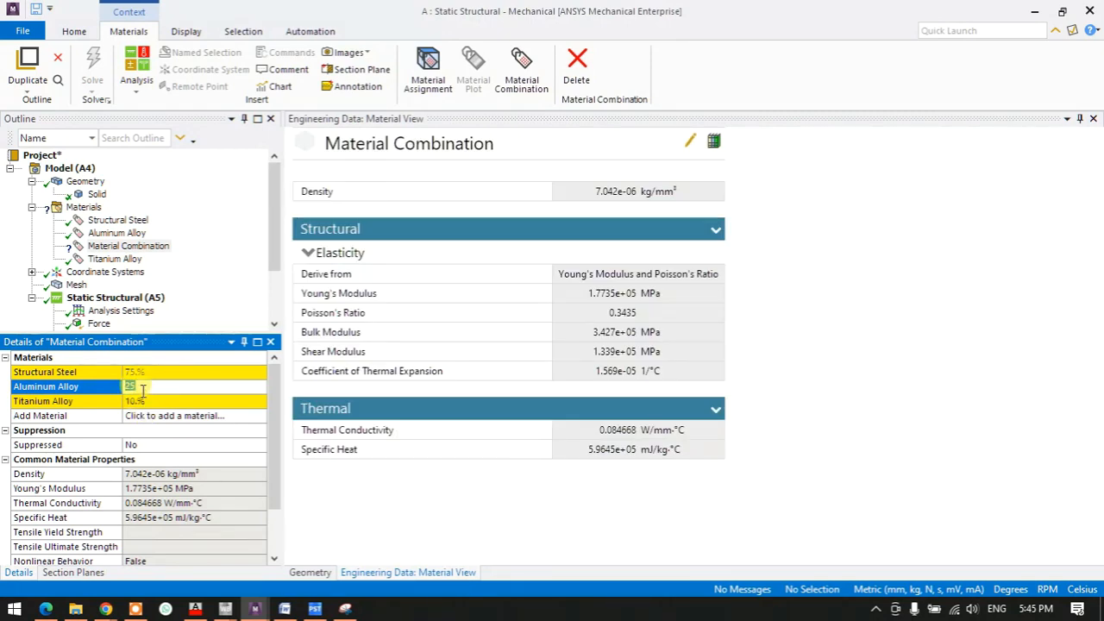
text(15)
click(138, 389)
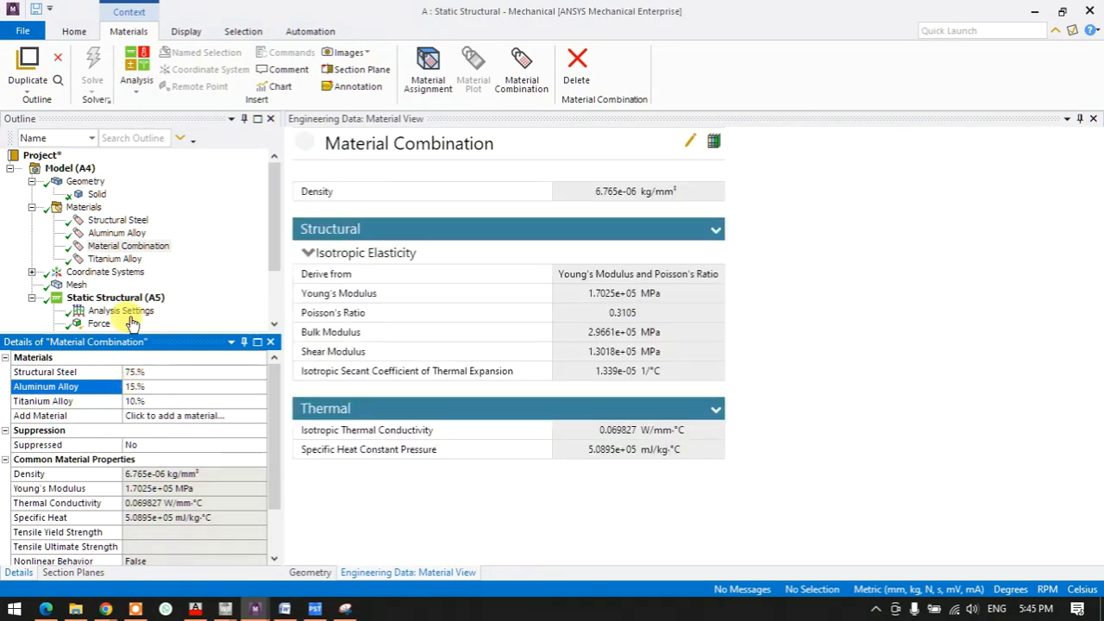
Assign Material Combination as the solid cube's material and solve the static structural analysis
click(95, 194)
click(238, 474)
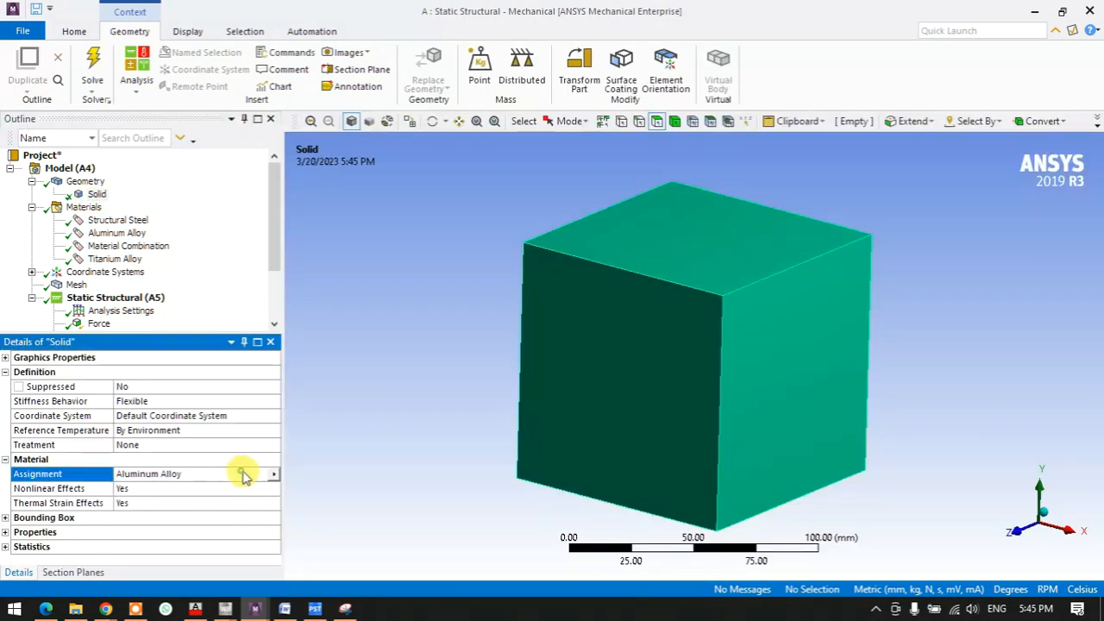
click(273, 474)
click(392, 454)
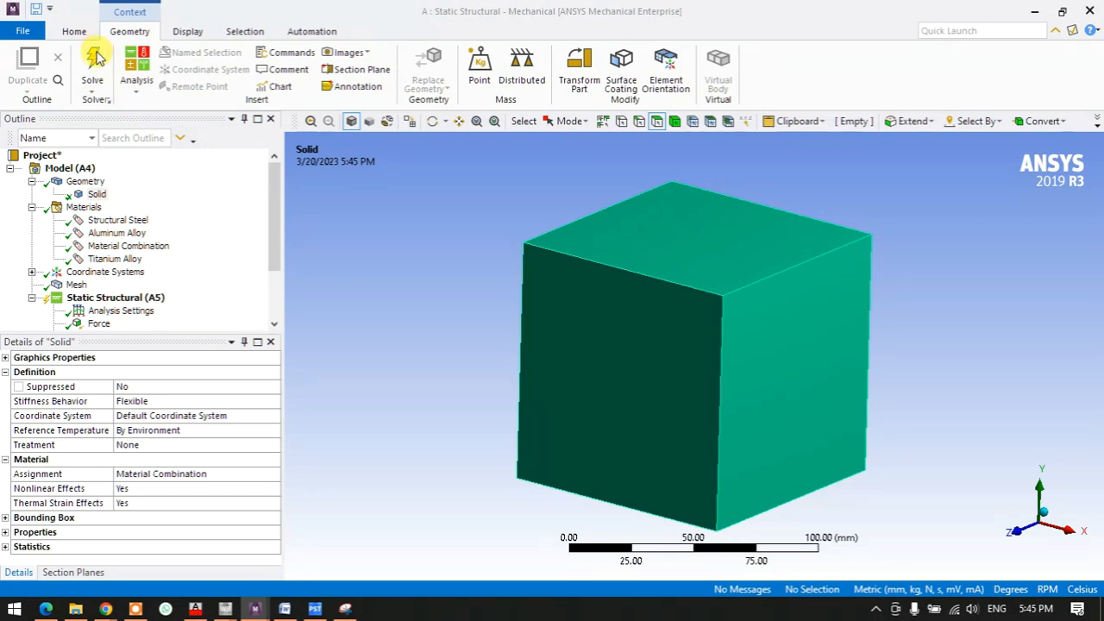
click(94, 59)
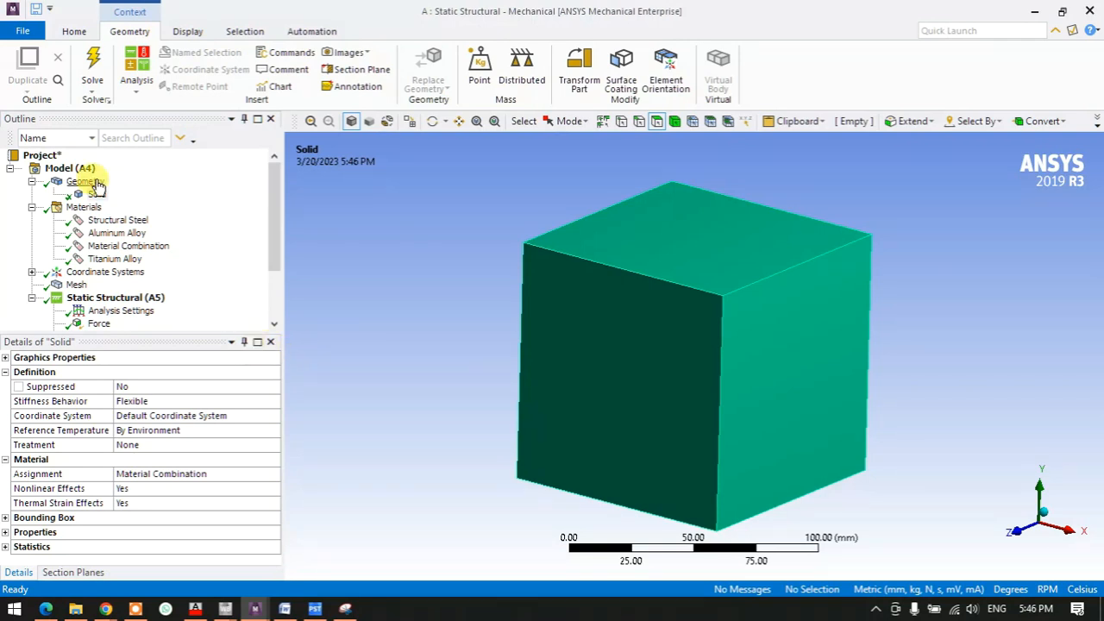
Review the cube's Total Deformation, Equivalent Stress and Equivalent Elastic Strain results for the material combination
scroll(95, 225, down, 2)
click(131, 299)
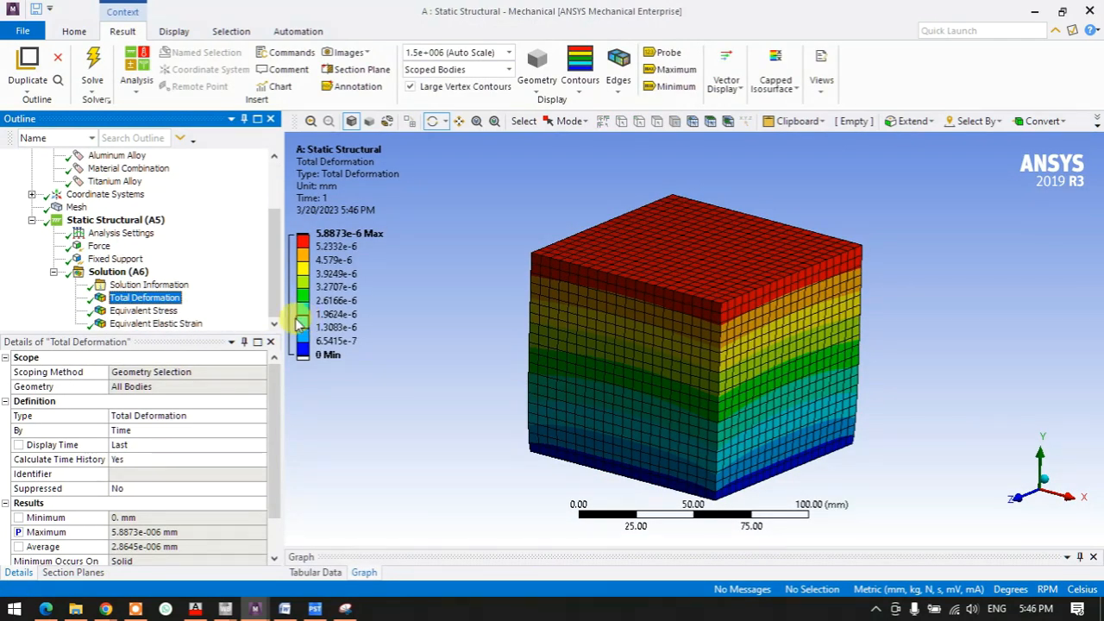
click(151, 310)
click(164, 323)
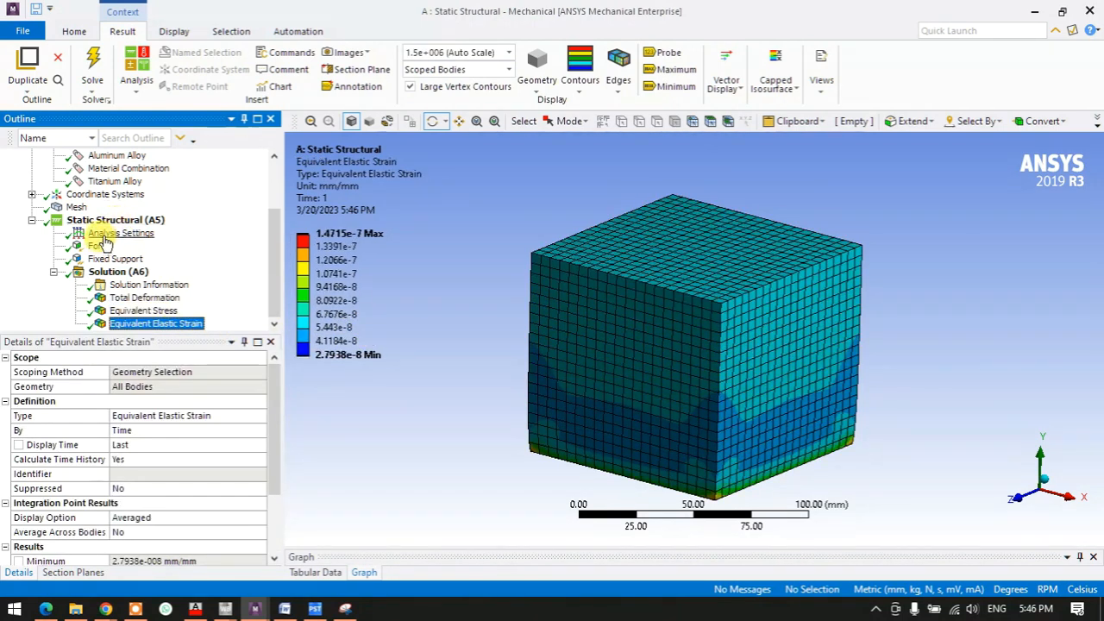
Set the material combination's shares to 33.33 % Structural Steel, 33.33 % Aluminum Alloy and 33.34 % Titanium Alloy
scroll(108, 237, up, 1)
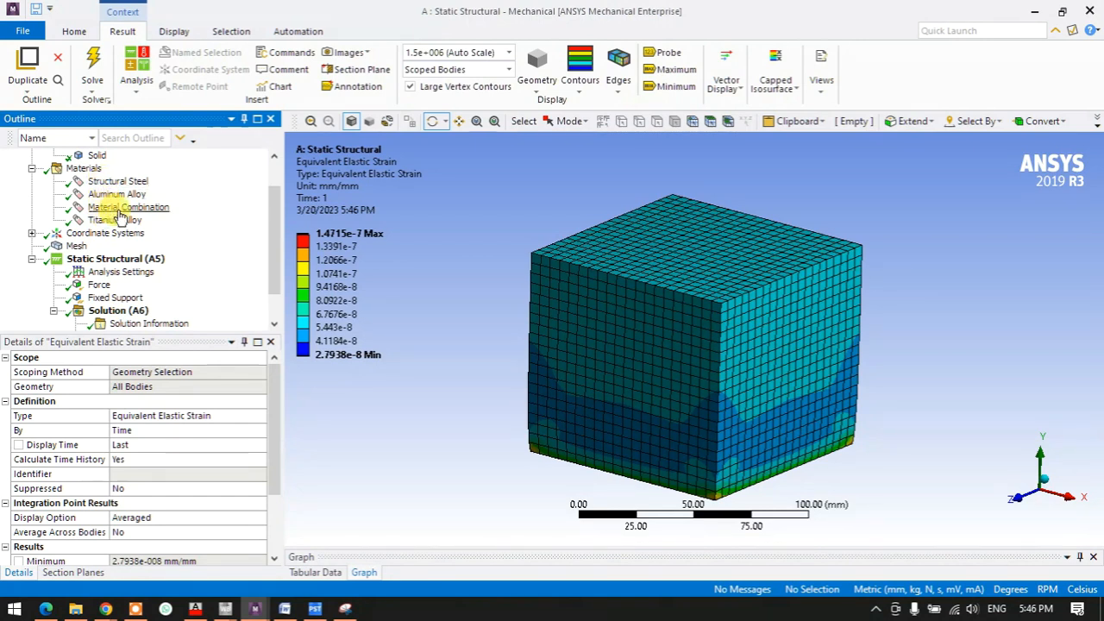
click(114, 208)
click(143, 372)
text(33.33)
key(Return)
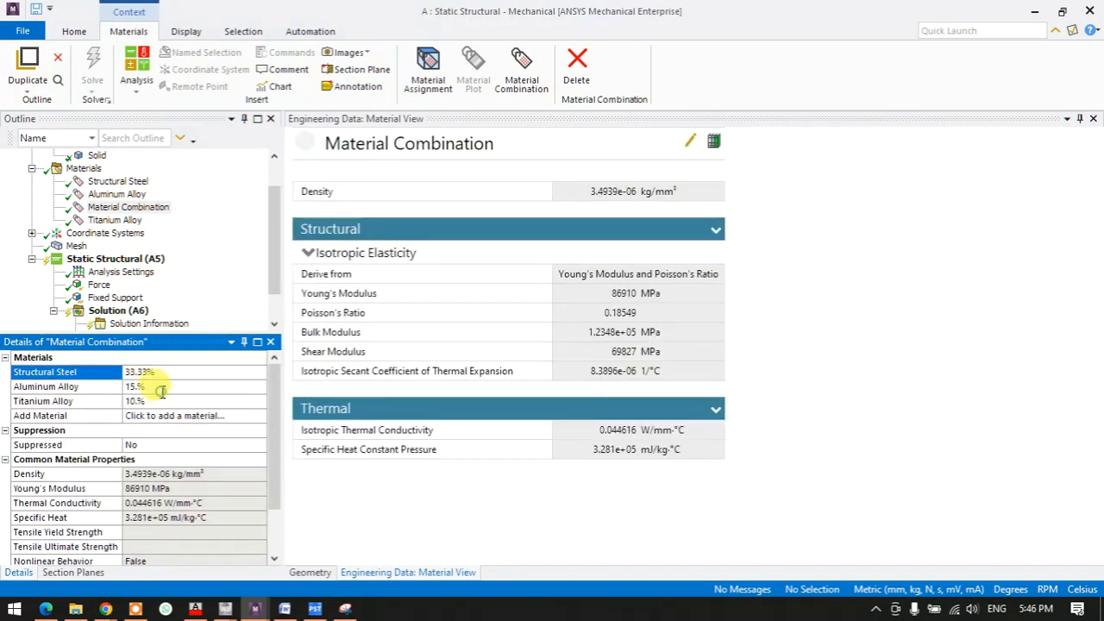
click(161, 389)
text(33.33)
key(Return)
click(169, 402)
text(3.)
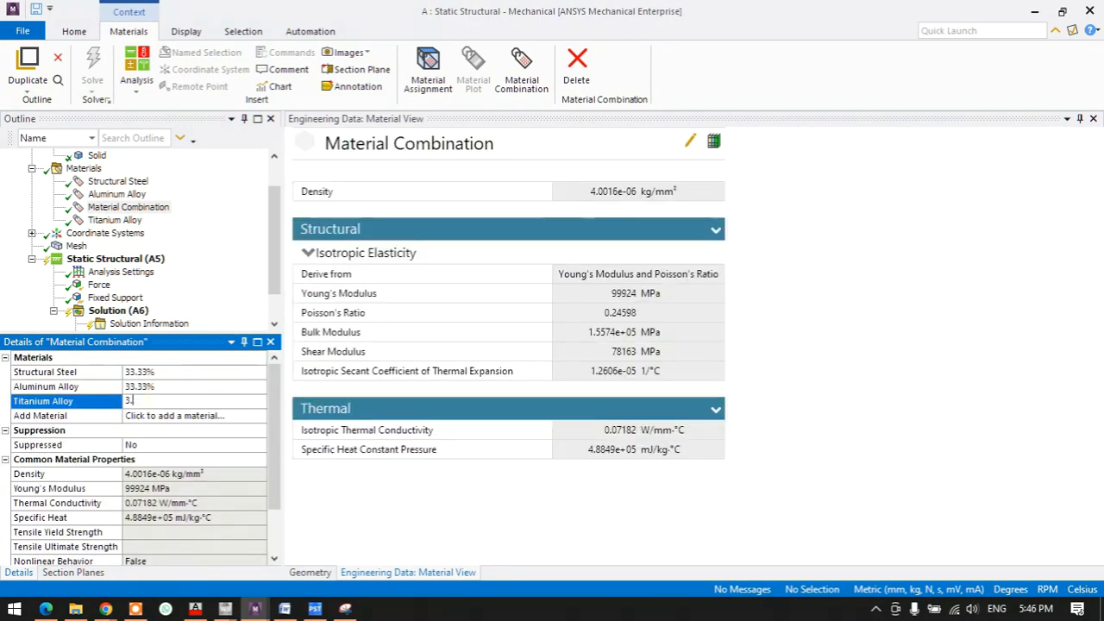
text(34)
key(Return)
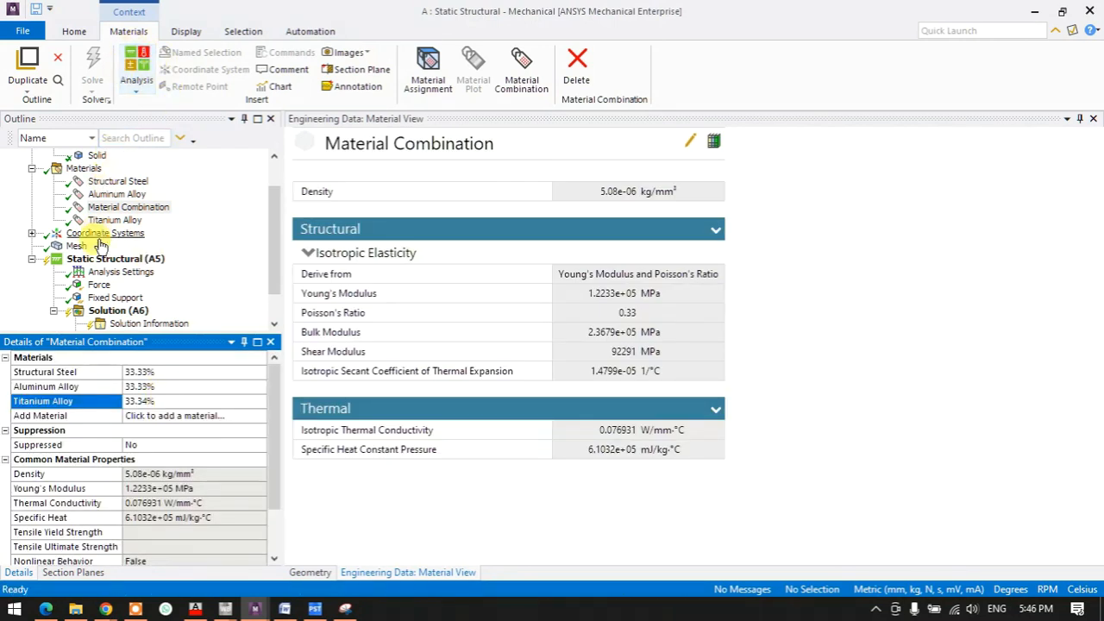
Display the Total Deformation result and re-solve the analysis with the equal-share material combination
click(102, 310)
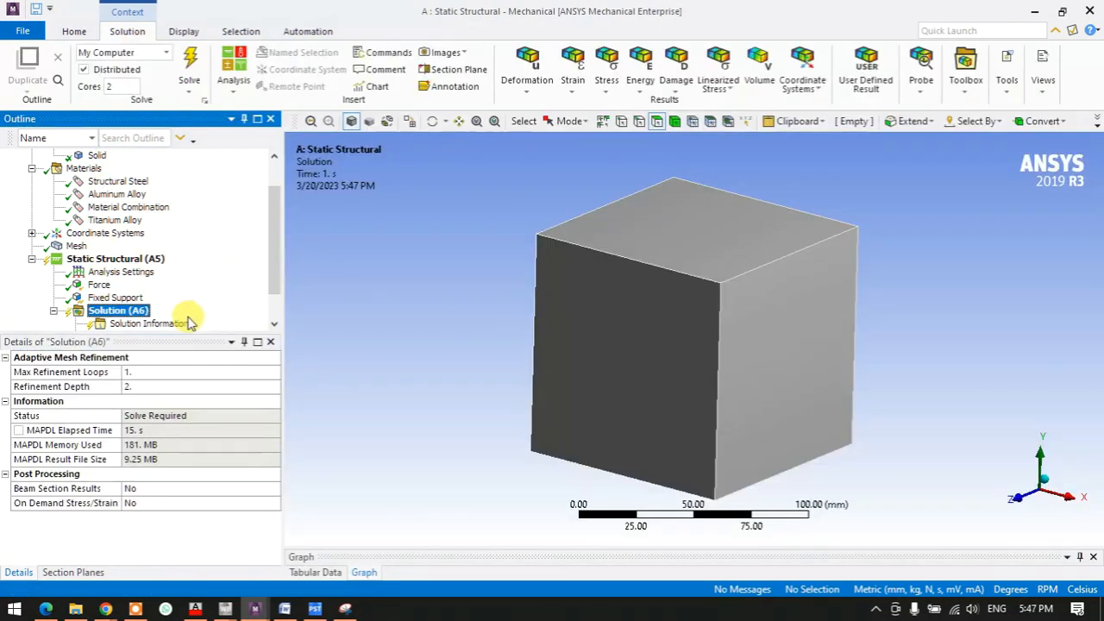
scroll(190, 323, down, 1)
click(145, 296)
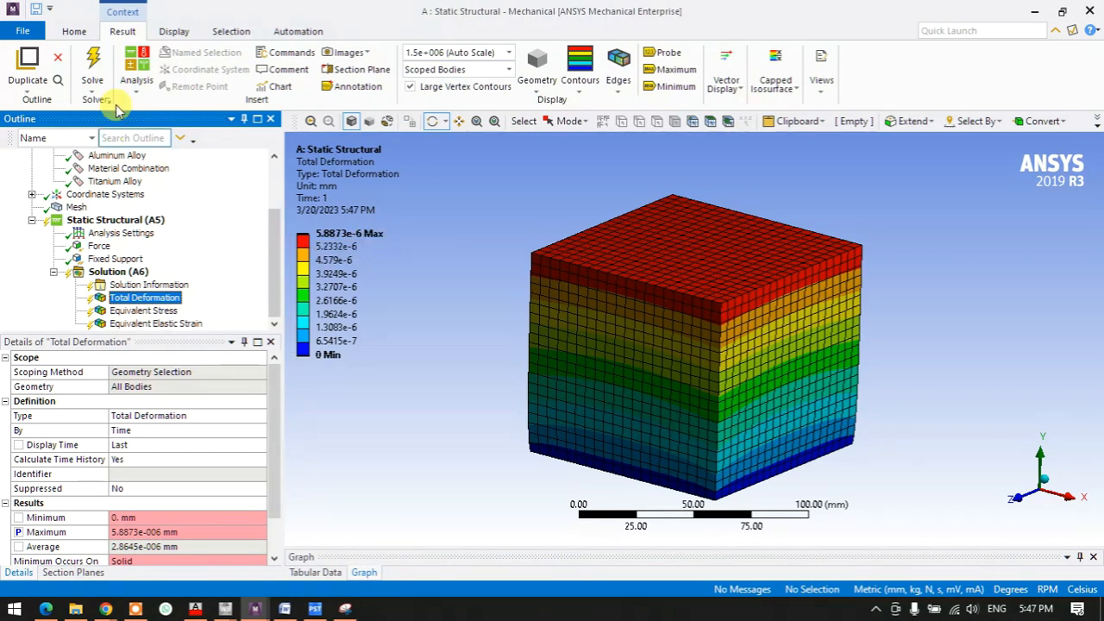
click(92, 71)
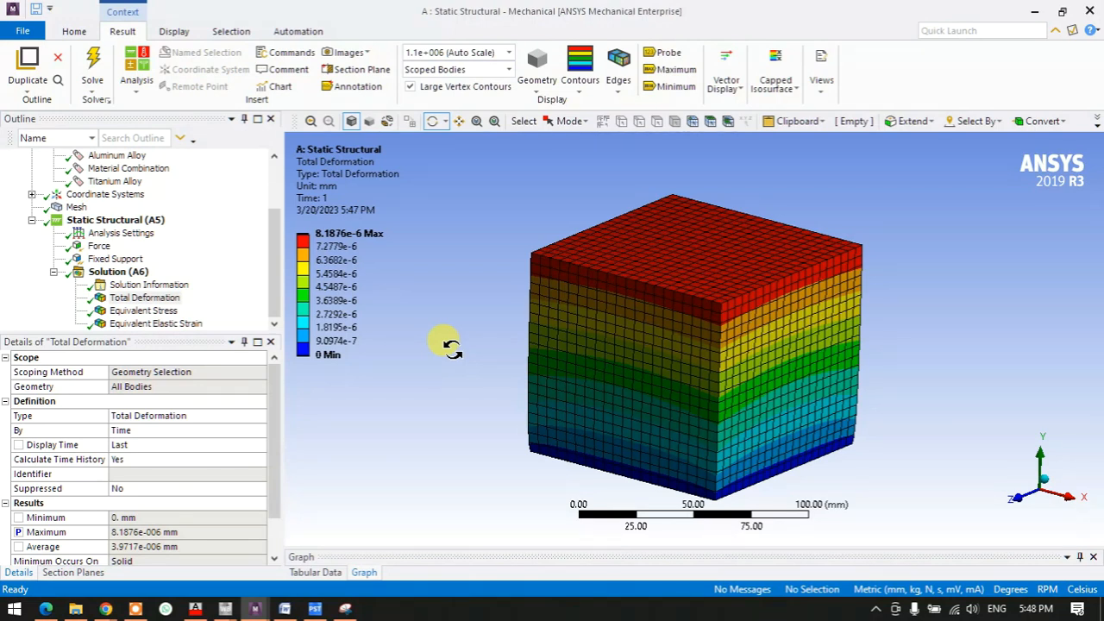
Search the engineering data materials for "steel alloy" from the solid's material assignment
scroll(94, 209, up, 2)
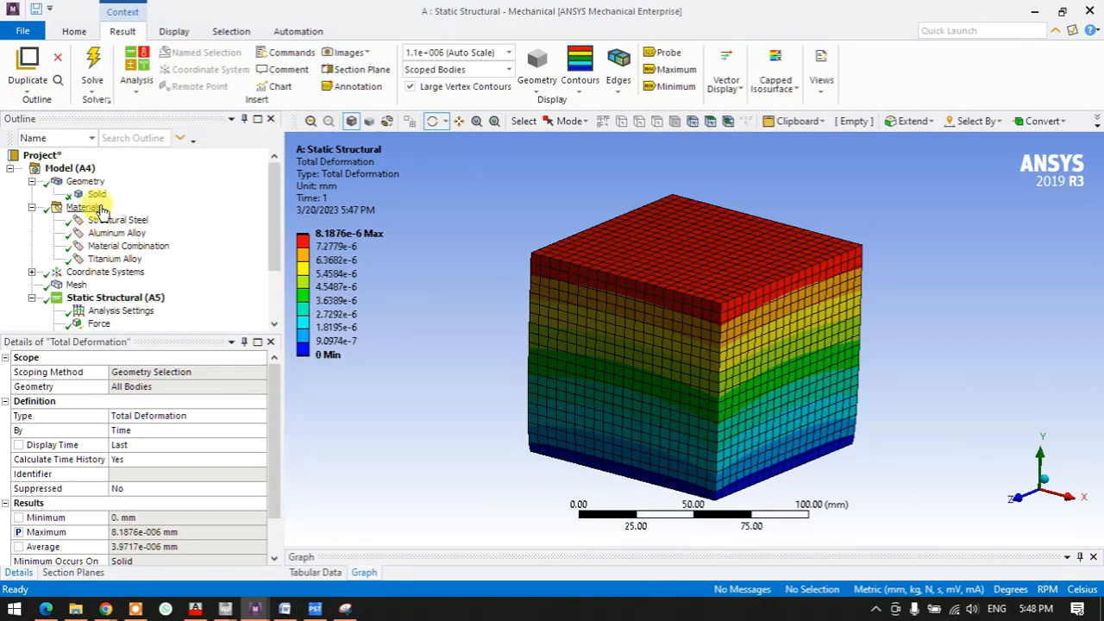
click(95, 193)
click(274, 474)
click(275, 475)
click(349, 179)
text(ste)
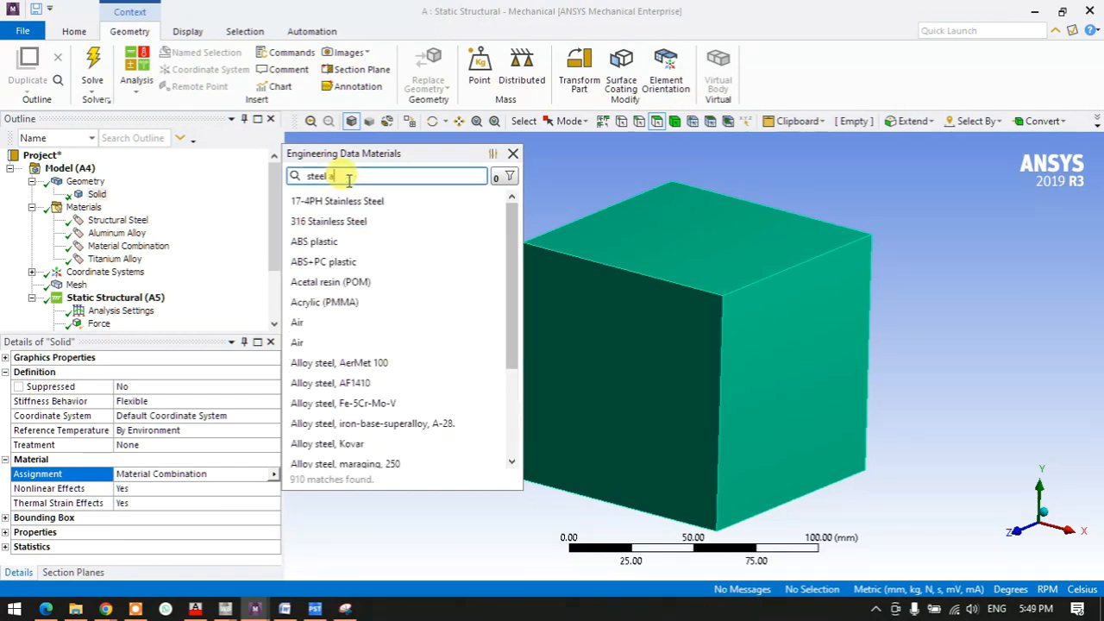
text(el alloy)
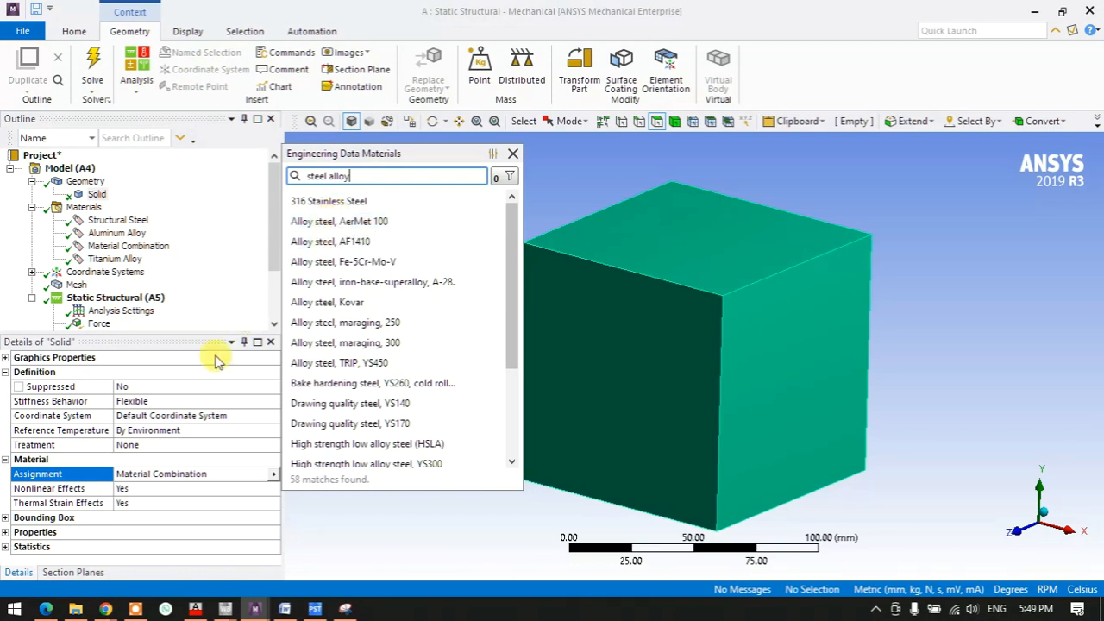
Switch to the Edge browser, open the MakeItFrom.com material database and search by name for "steel alloy"
click(46, 609)
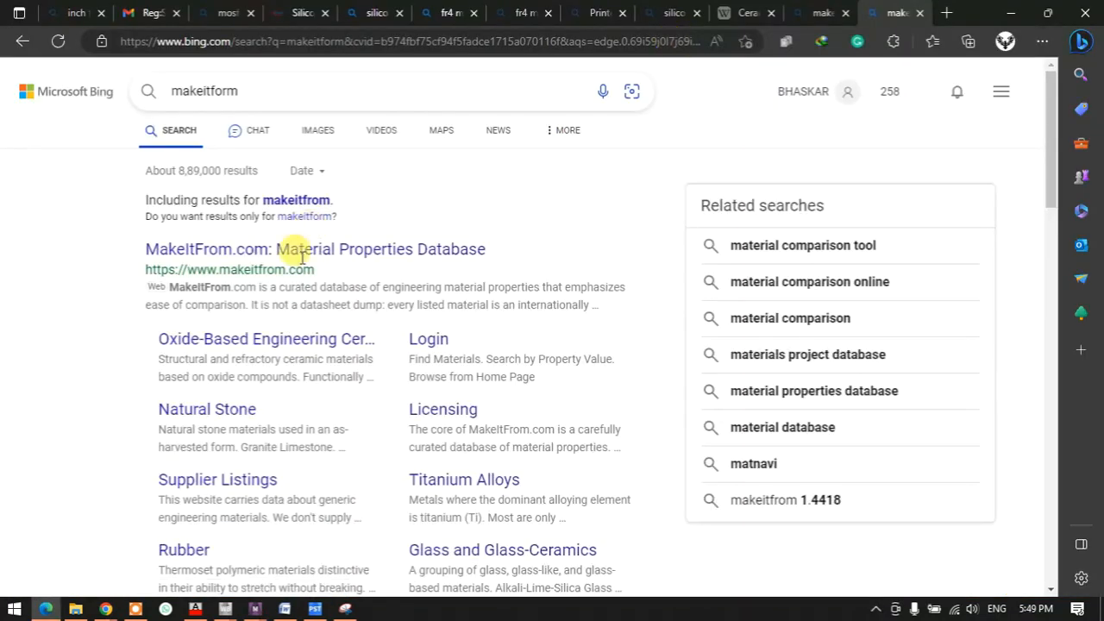
click(365, 249)
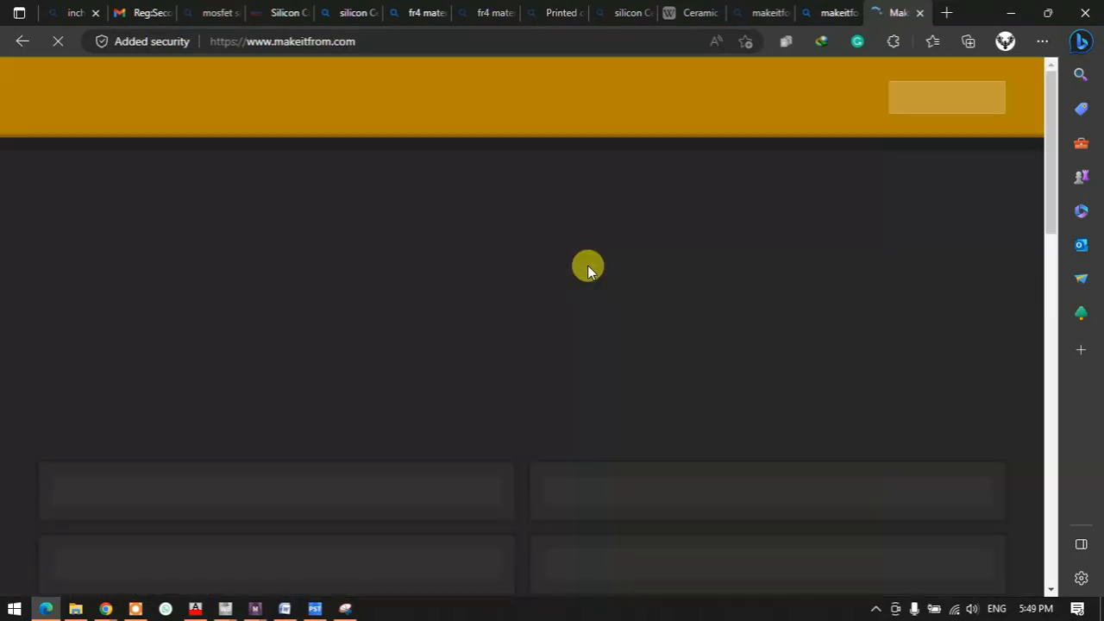
click(930, 108)
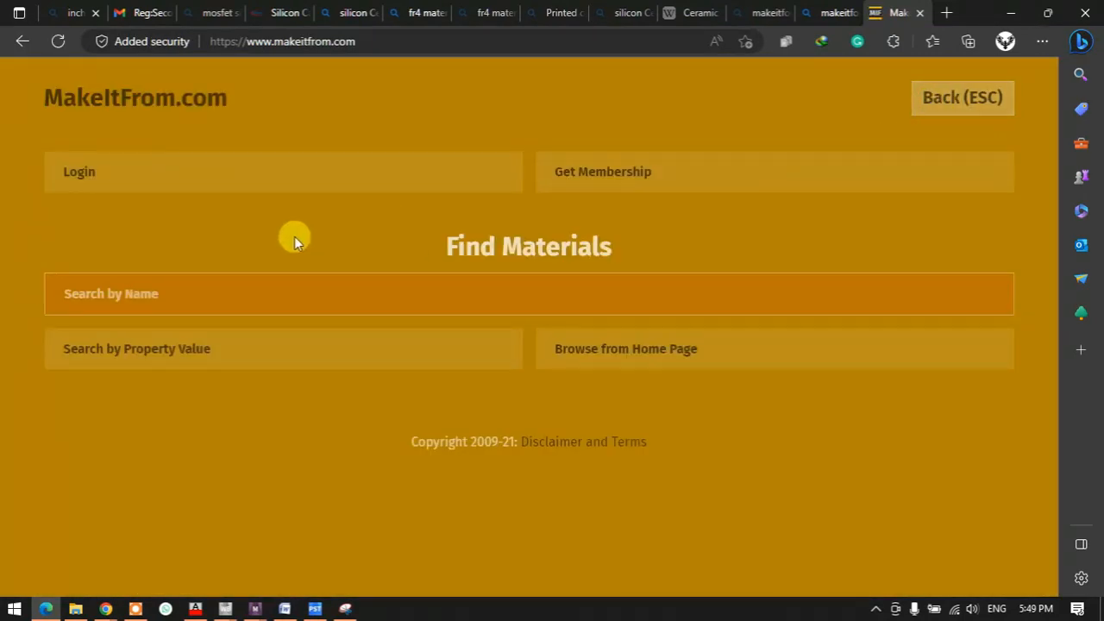
click(220, 294)
text(si)
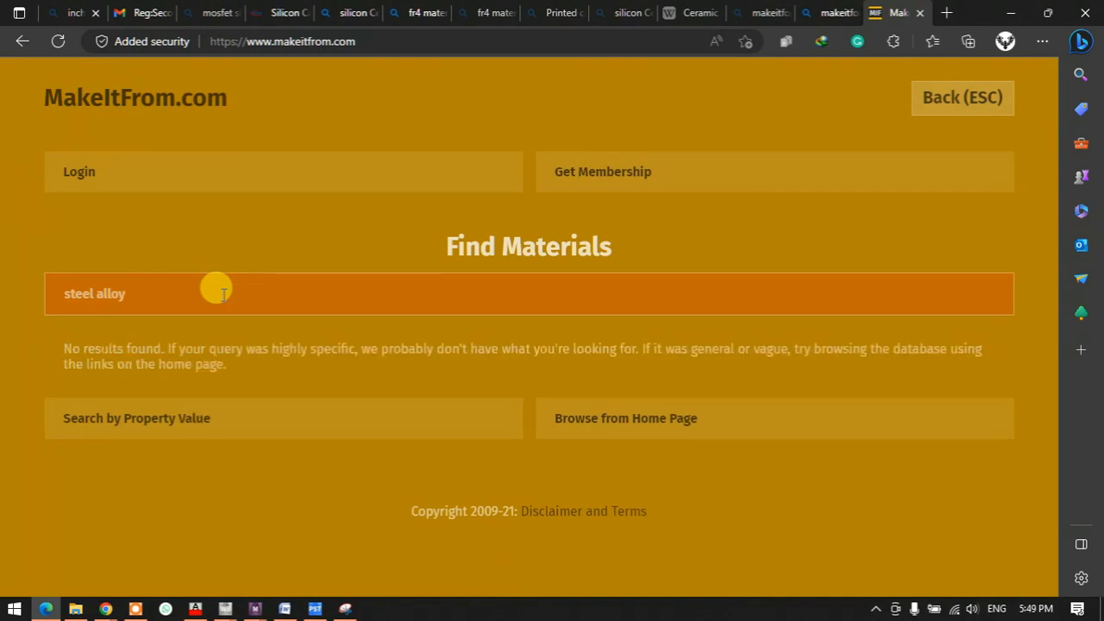
Change the material name query to "steel" and return to the database home page
double_click(87, 293)
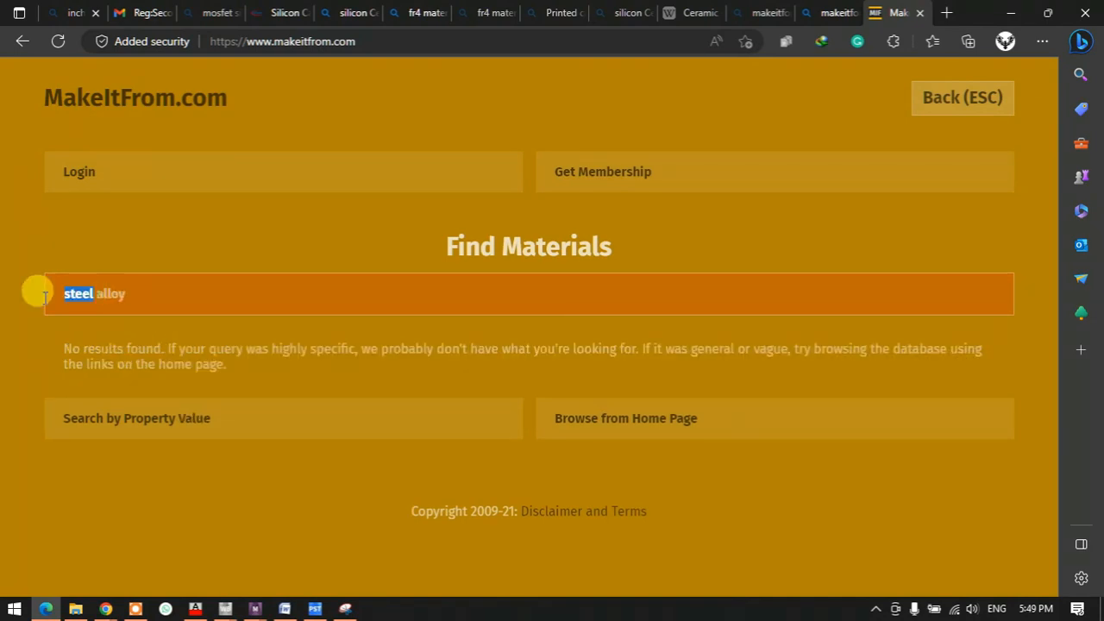
key(BackSpace)
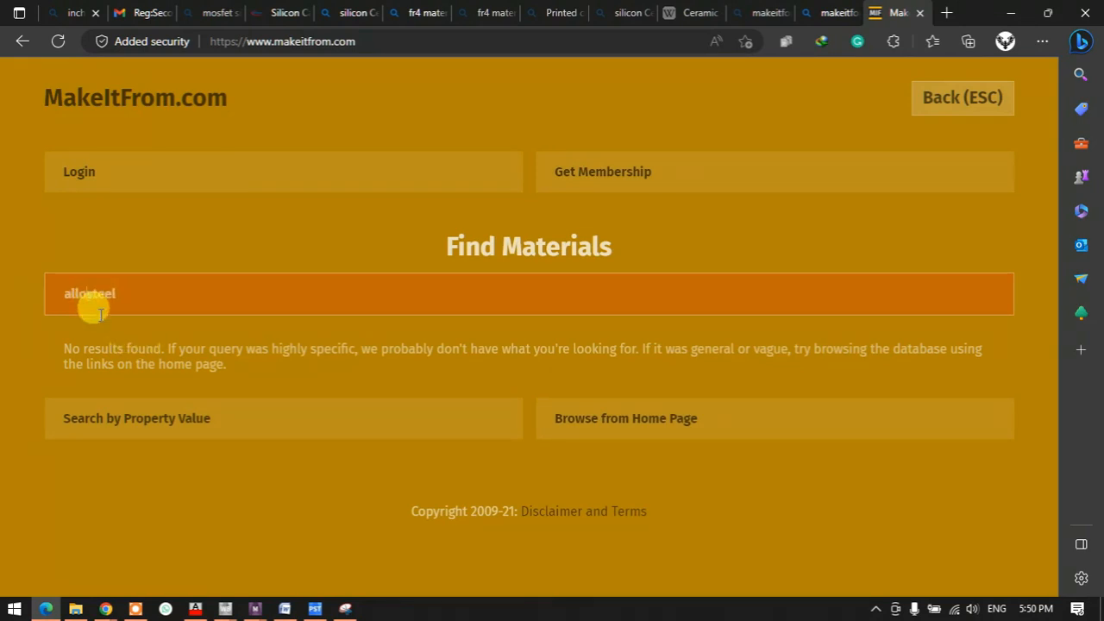
key(BackSpace)
key(BackSpace)
key(BackSpace)
key(BackSpace)
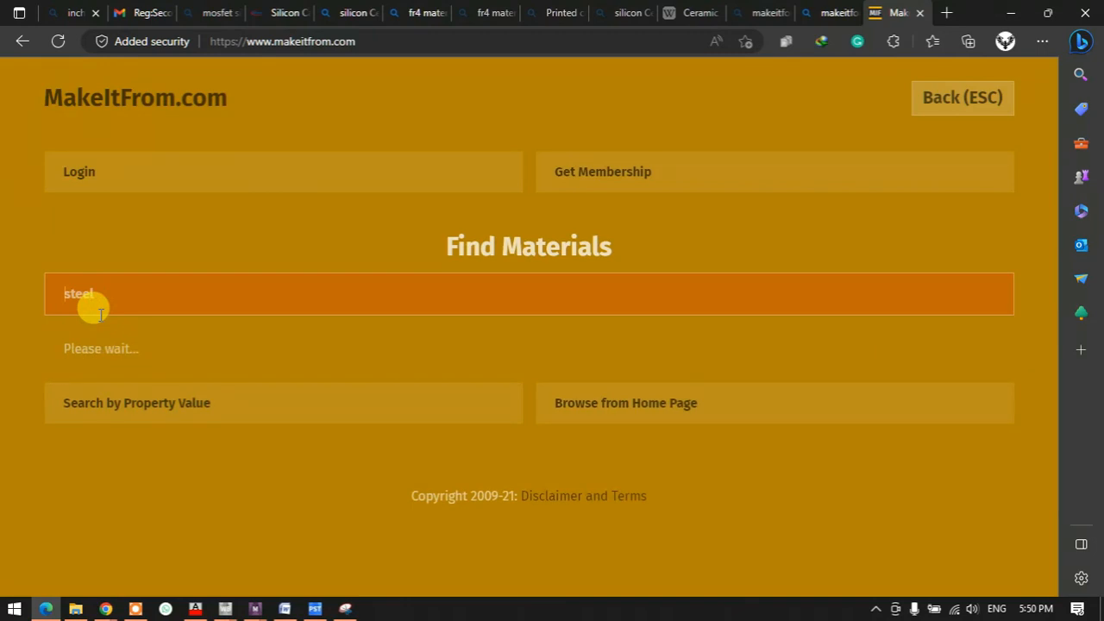
click(951, 103)
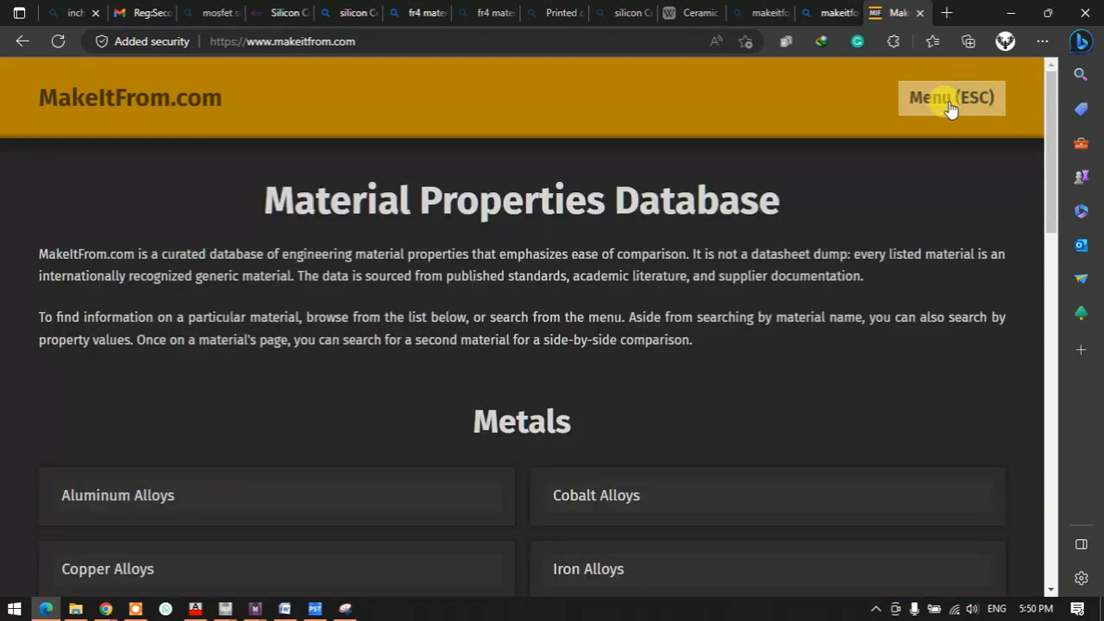
Browse the Metals groups on the home page and examine the alloy series under Aluminum Alloys
scroll(648, 303, down, 3)
scroll(415, 286, down, 1)
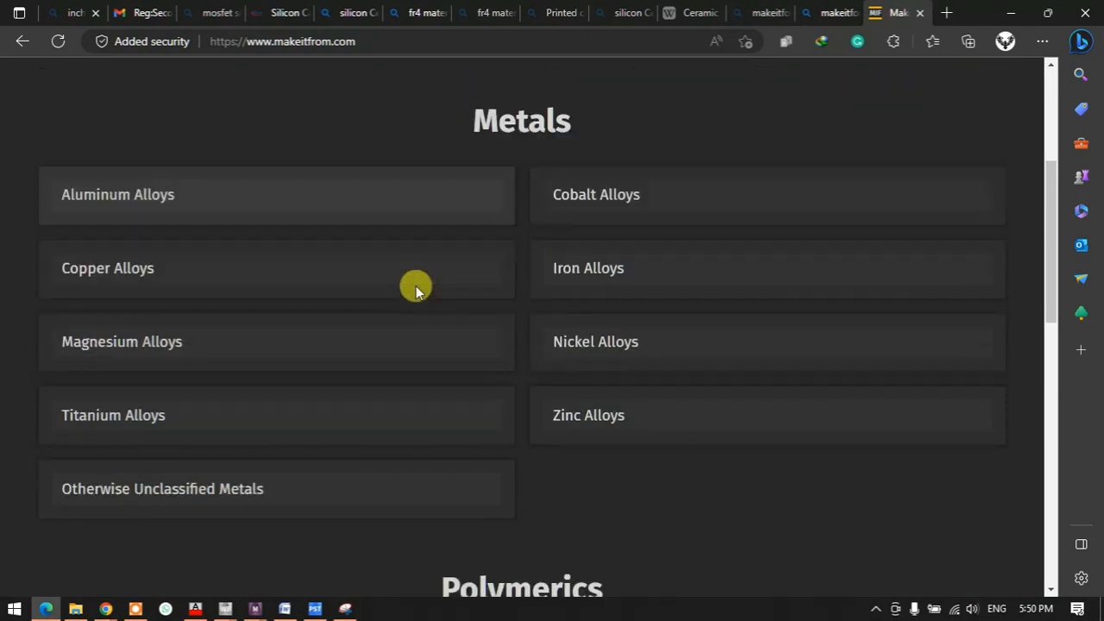
scroll(415, 285, down, 1)
scroll(143, 318, up, 2)
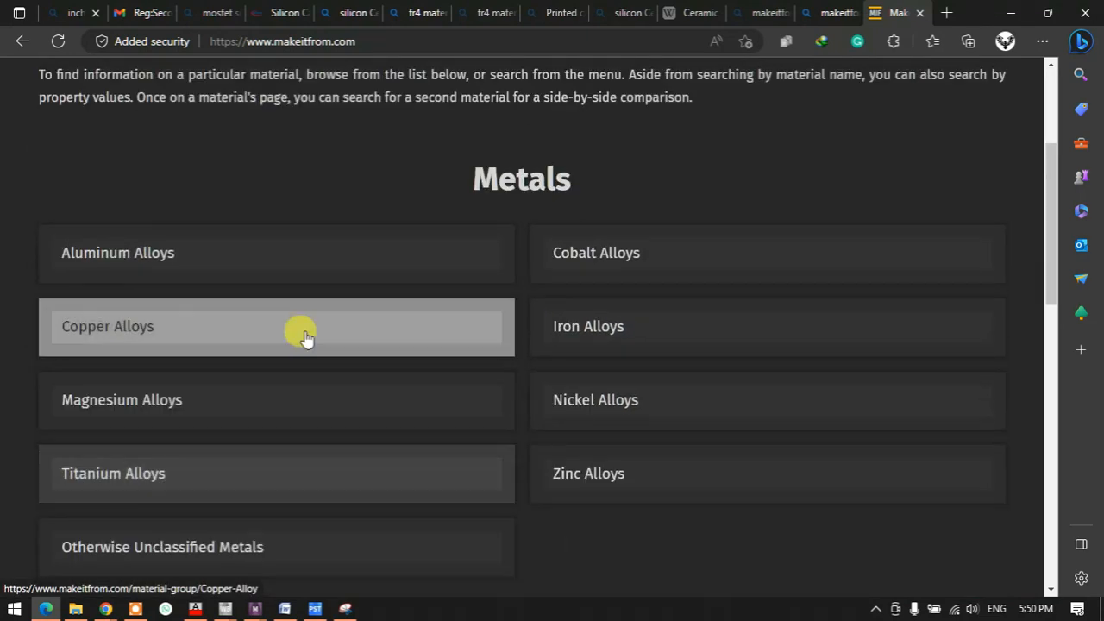
scroll(555, 320, down, 5)
scroll(555, 319, up, 4)
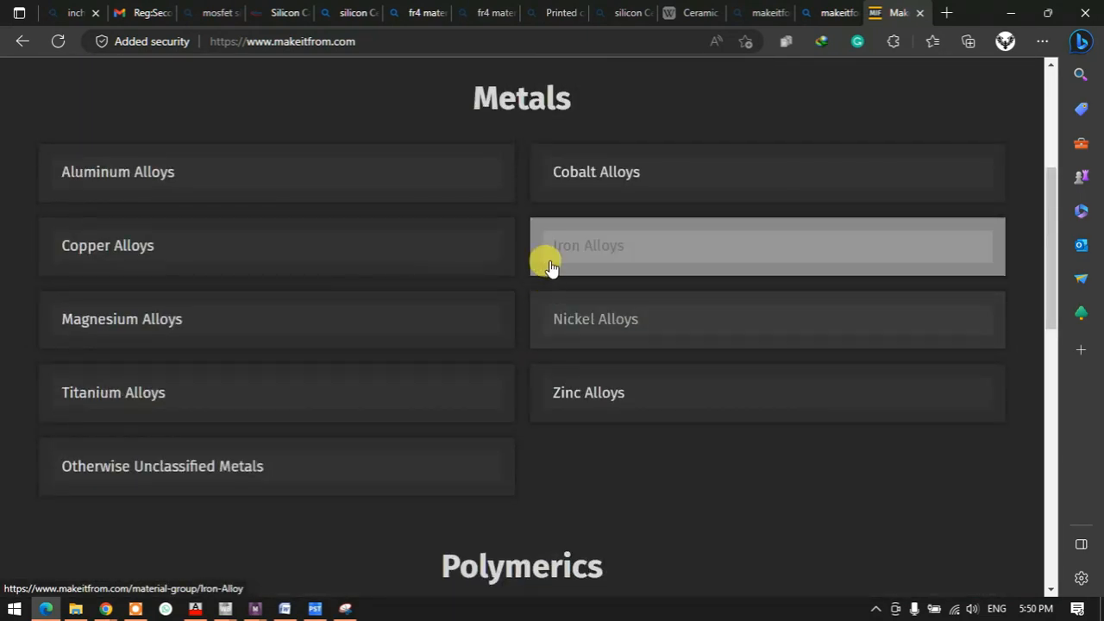
scroll(552, 268, up, 1)
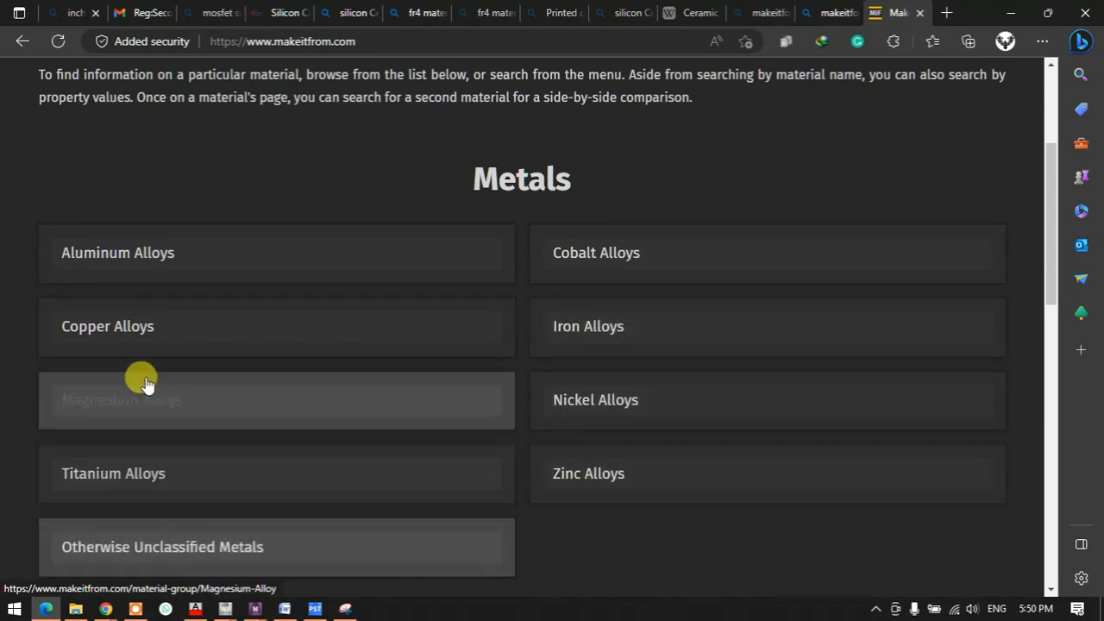
click(149, 254)
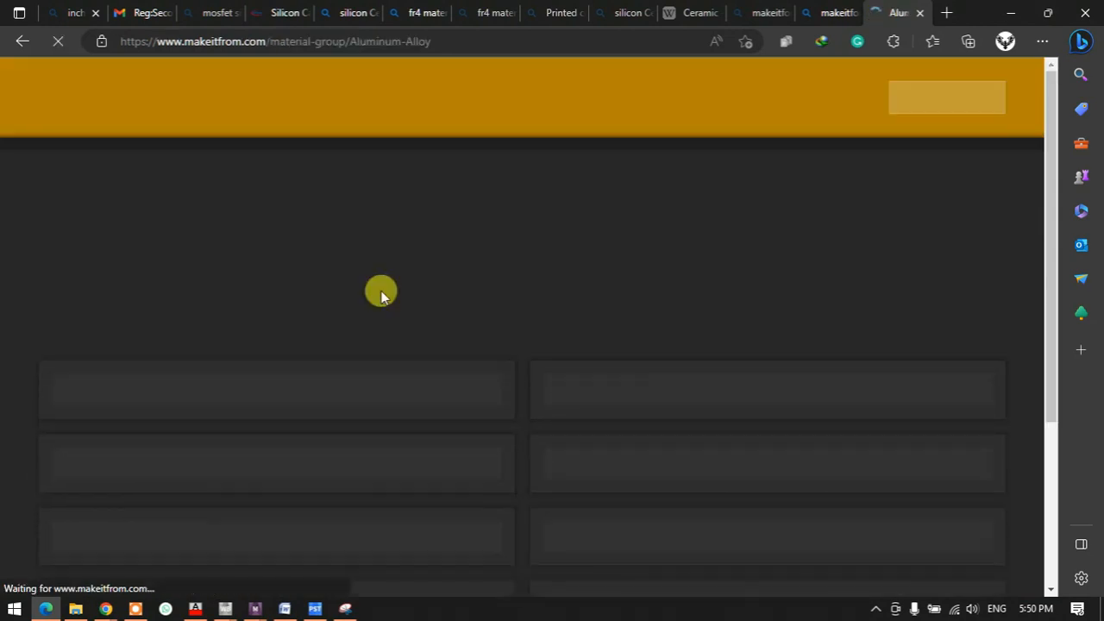
scroll(224, 319, down, 3)
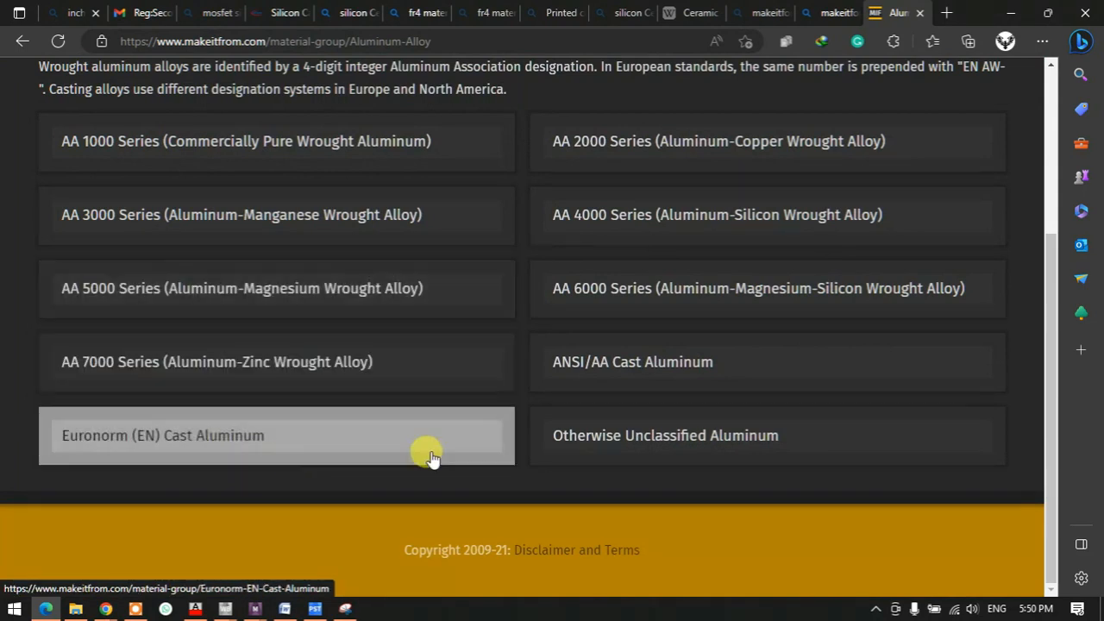
scroll(604, 431, up, 5)
Search the material database by name for "alloy"
click(924, 100)
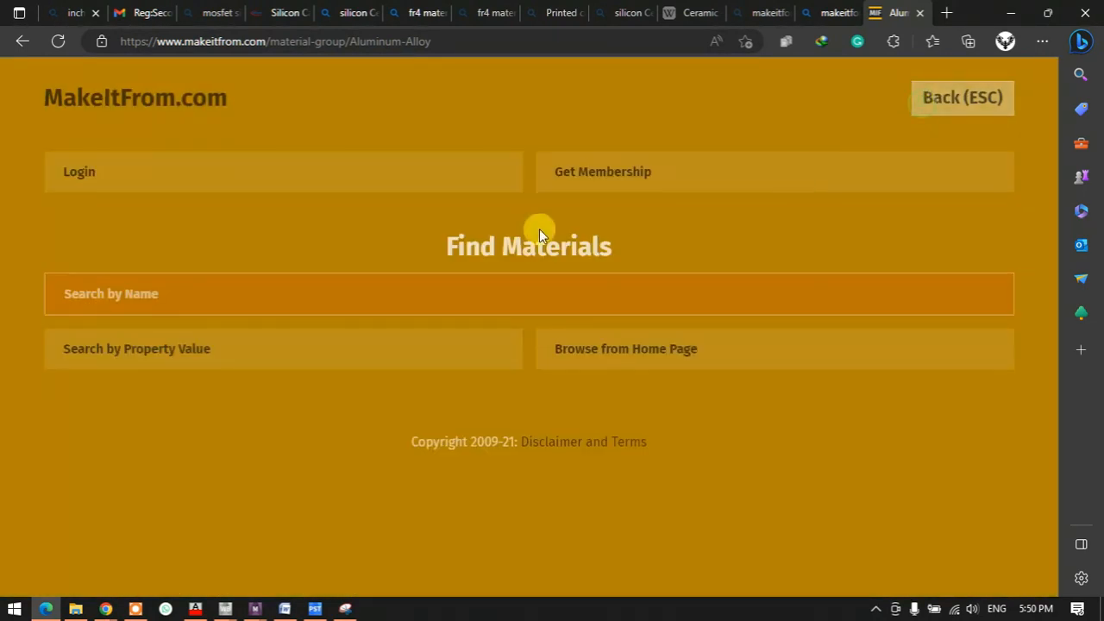
click(196, 302)
text(alloy)
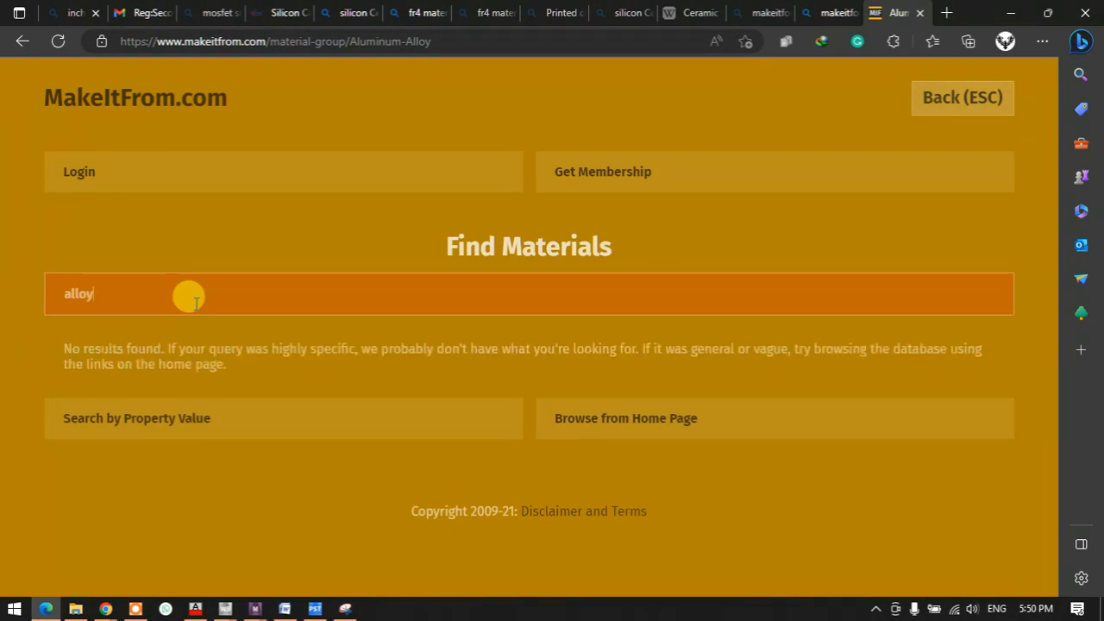
Resubmit the "alloy" search, reload the Aluminum Alloys page and reopen the material name search
key(Return)
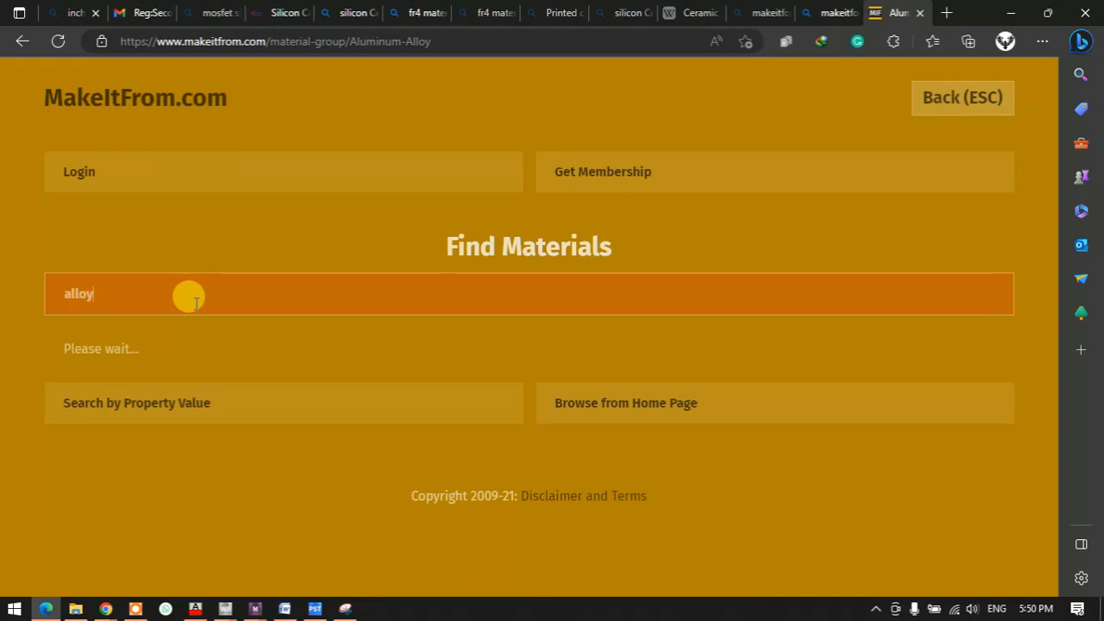
click(58, 42)
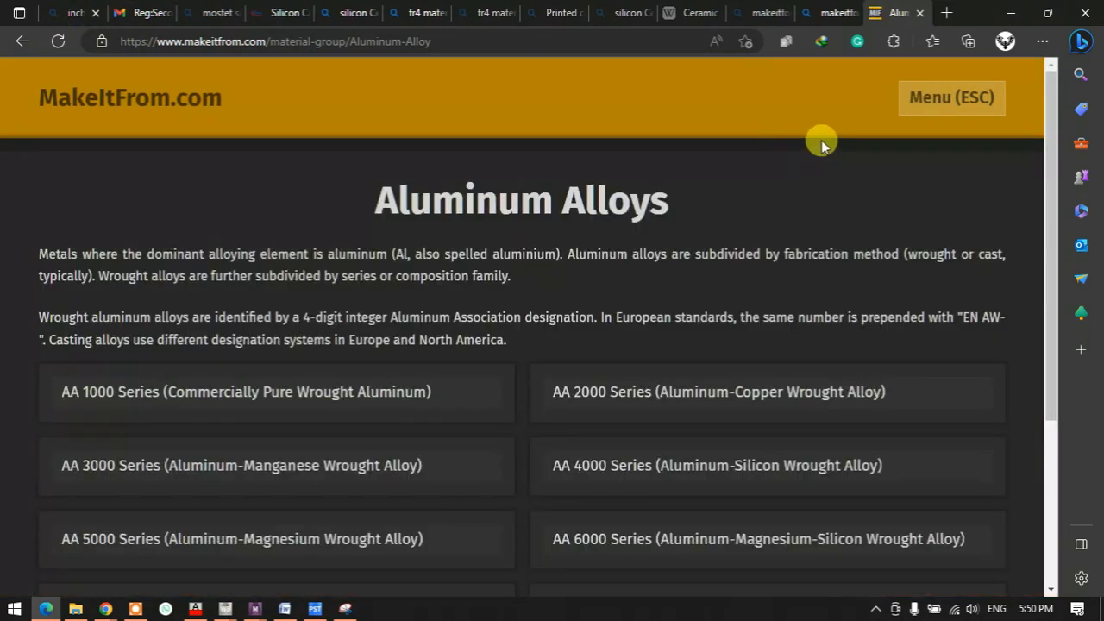
click(928, 118)
click(112, 285)
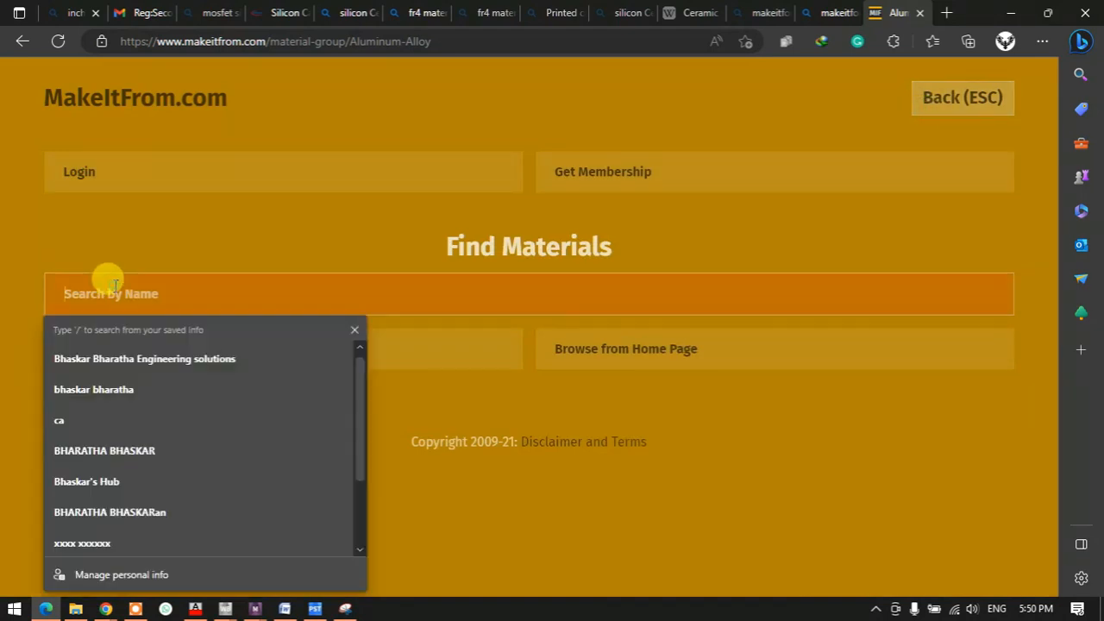
text(stee)
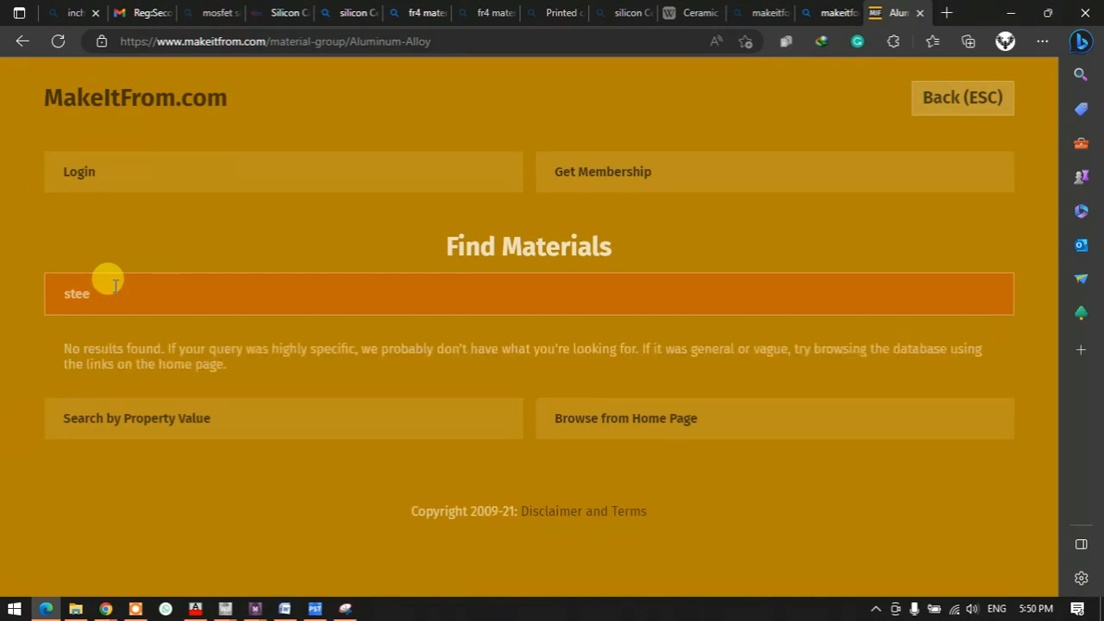
key(BackSpace)
key(BackSpace)
key(BackSpace)
key(BackSpace)
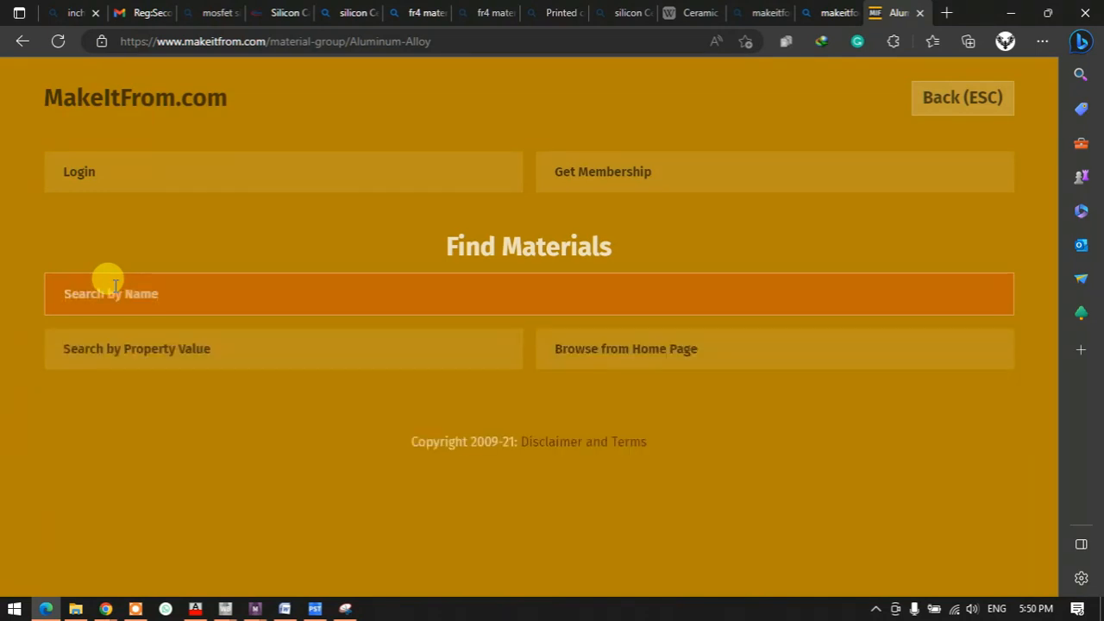
Search by name for "4340", open SAE-AISI 4340 Ni-Cr-Mo Steel and examine its mechanical properties
text(4340)
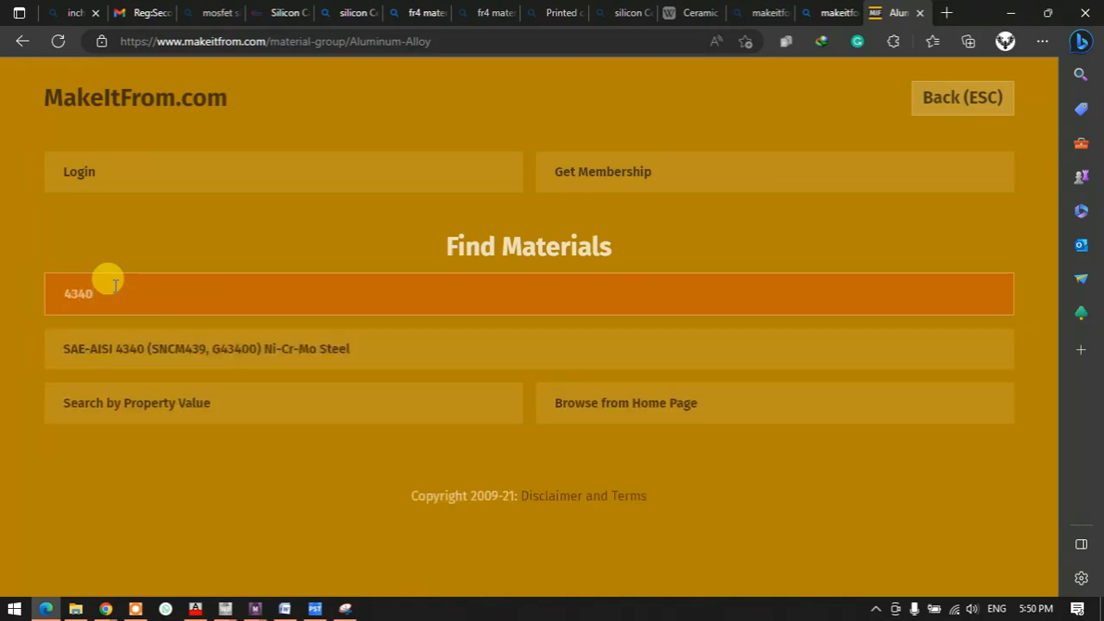
click(113, 349)
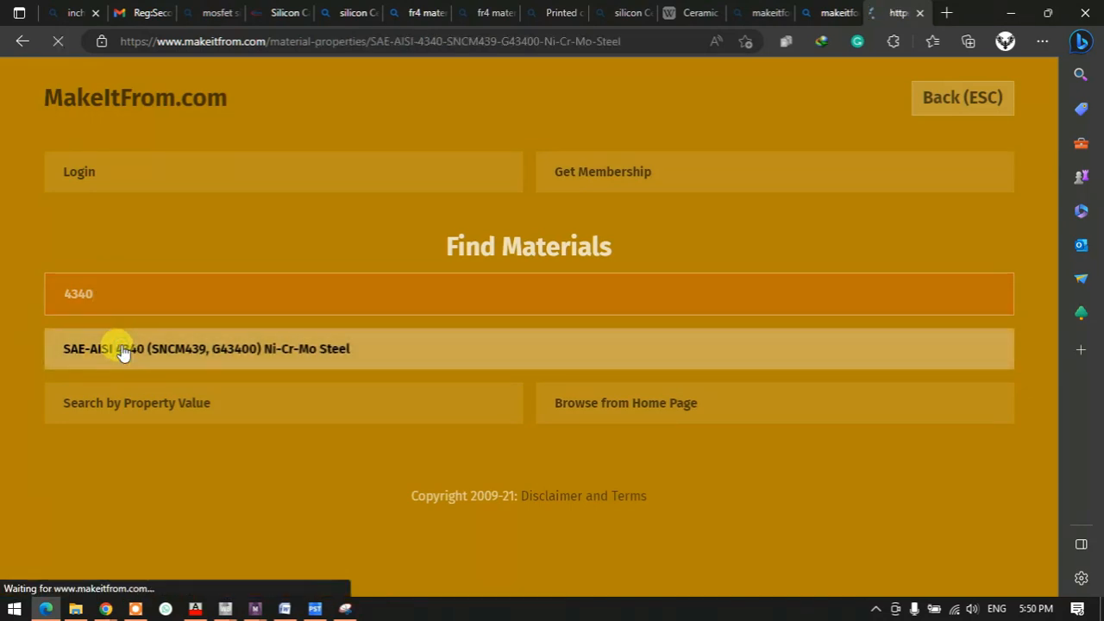
scroll(164, 431, down, 1)
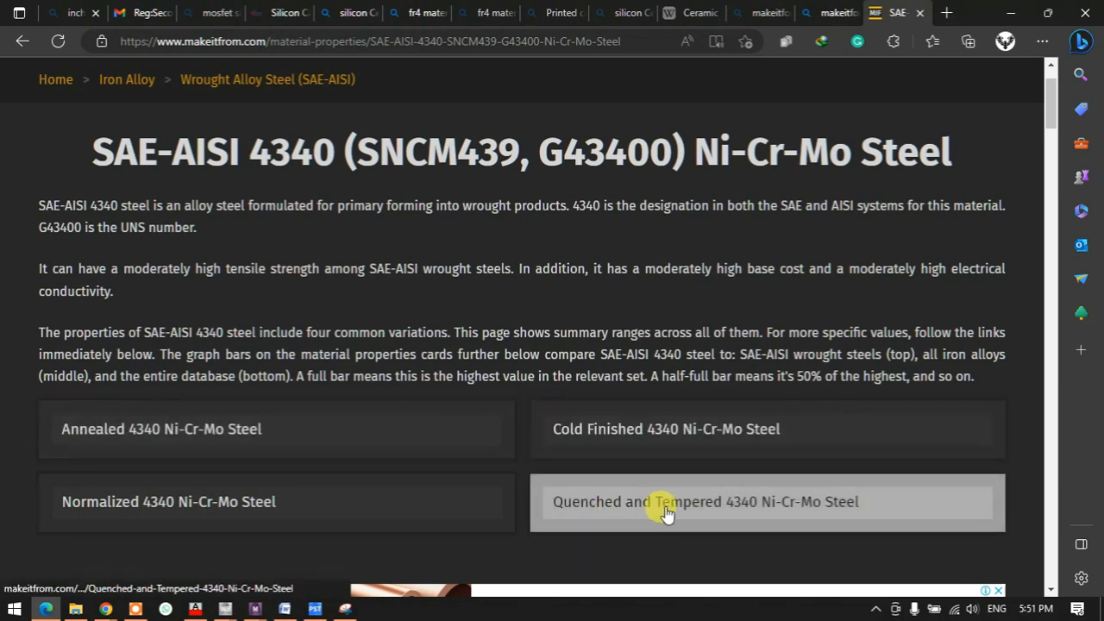
scroll(688, 384, down, 2)
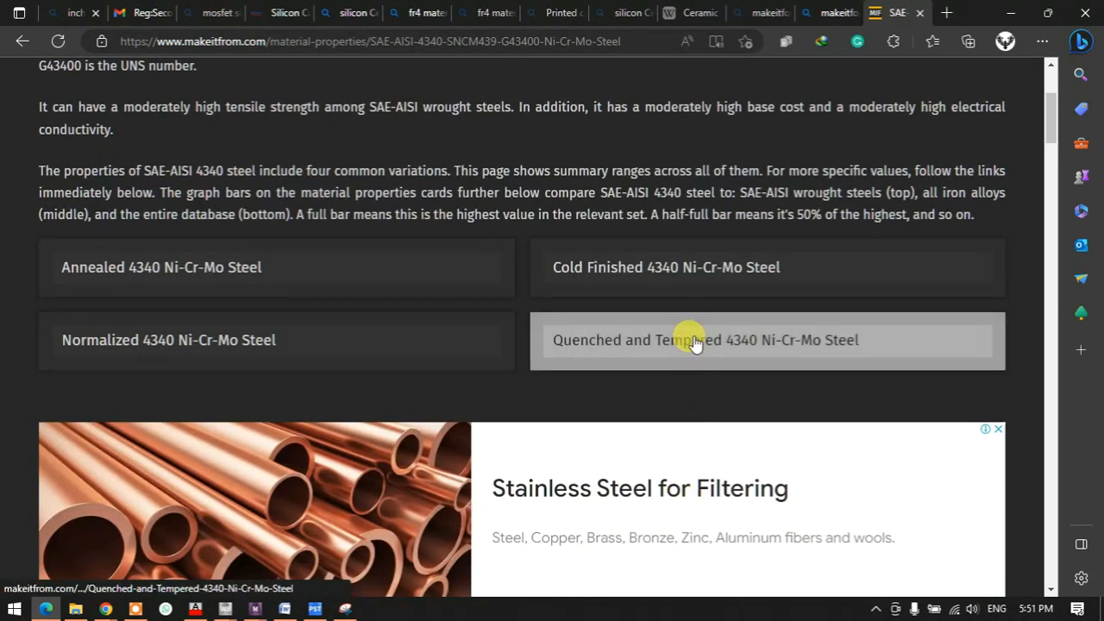
scroll(693, 340, down, 5)
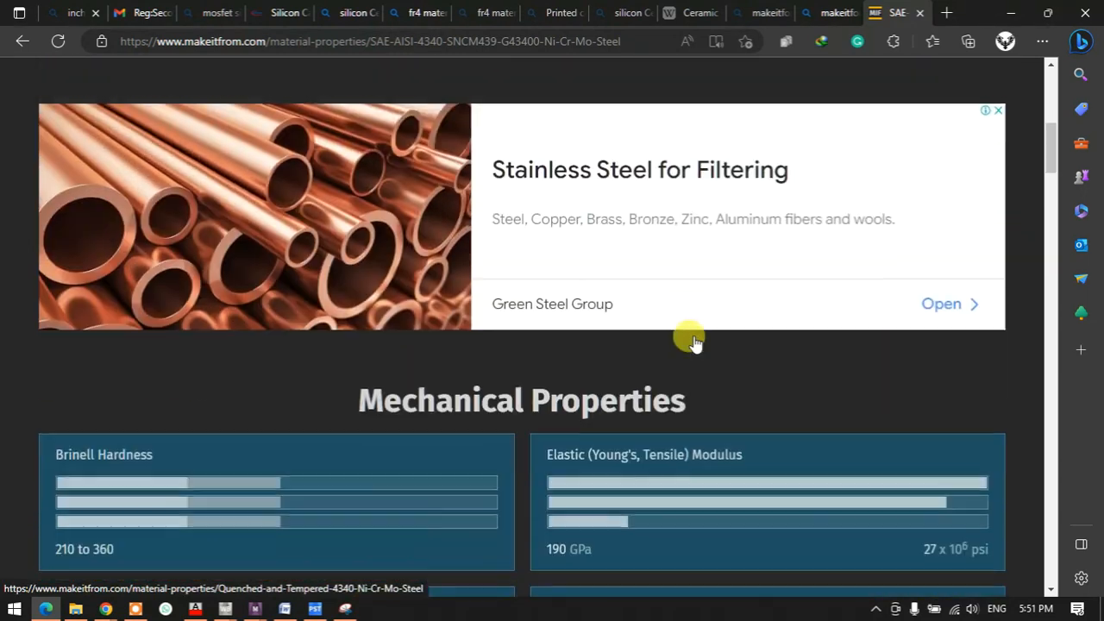
scroll(259, 354, down, 2)
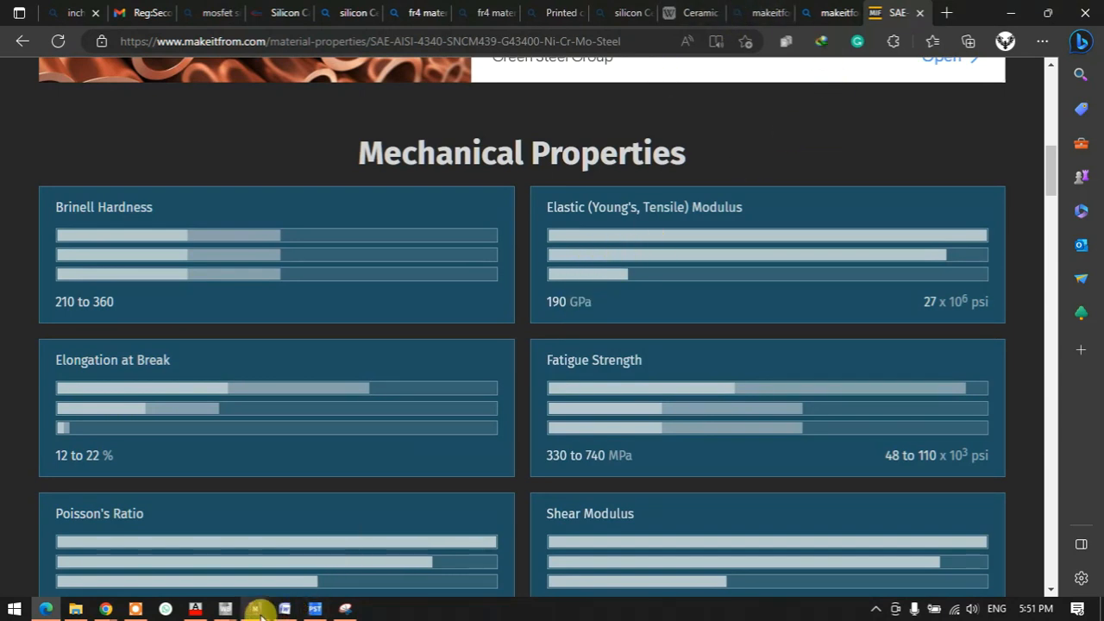
Switch to ANSYS Mechanical and assign the material "Alloy steel, AF1410" to the solid cube
mouse_move(256, 608)
click(423, 539)
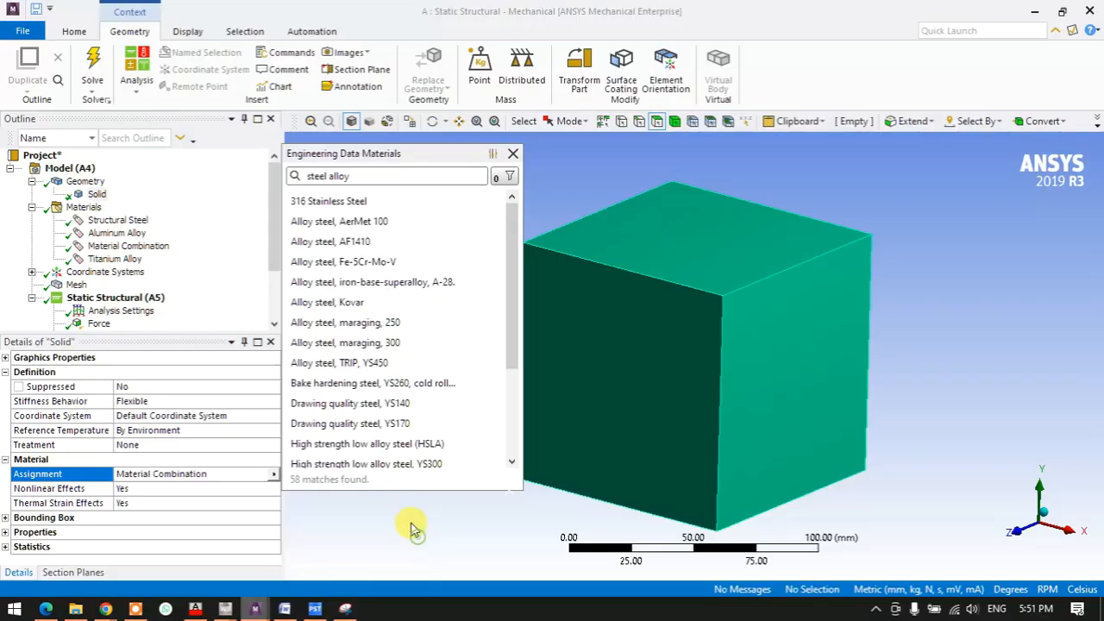
click(357, 245)
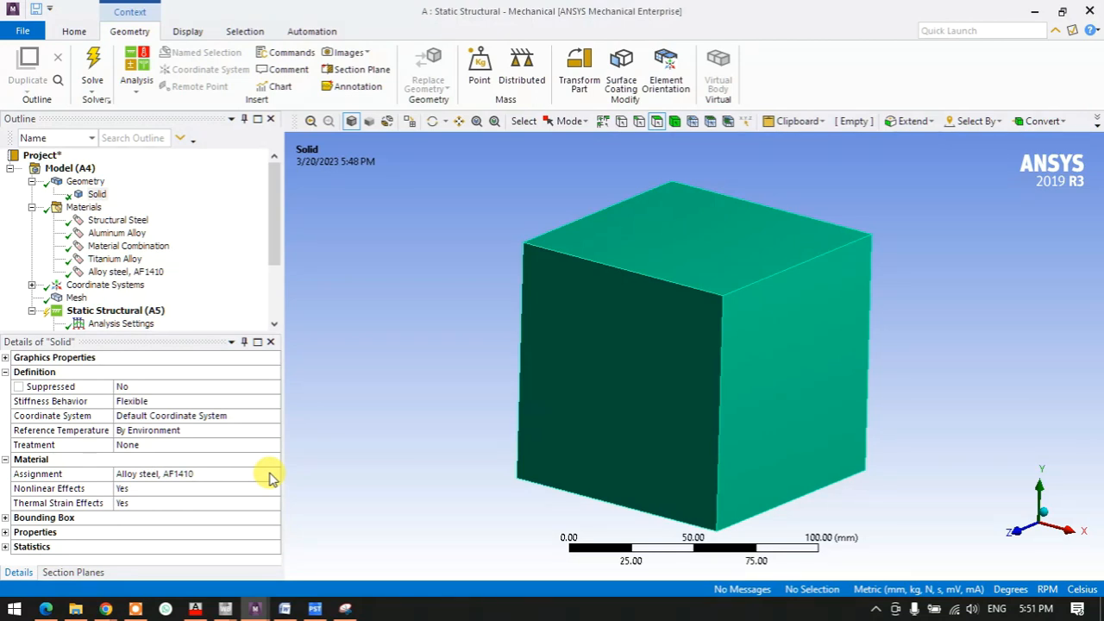
Switch to the Snipping Tool to review the handwritten material notes, and switch to the Edge browser
click(345, 609)
scroll(188, 245, up, 3)
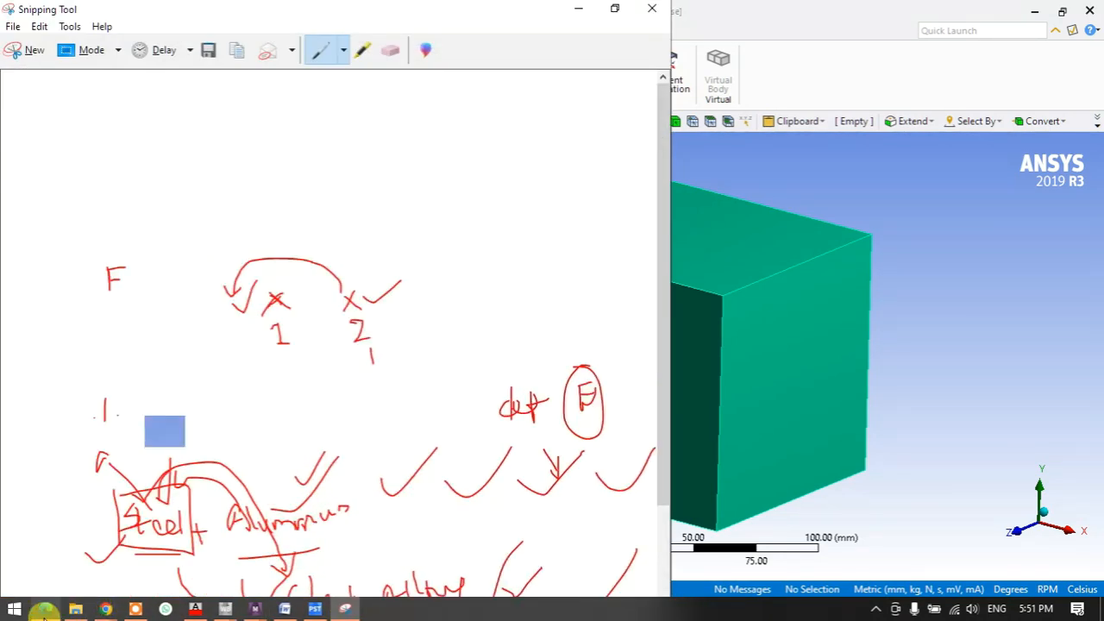
click(49, 610)
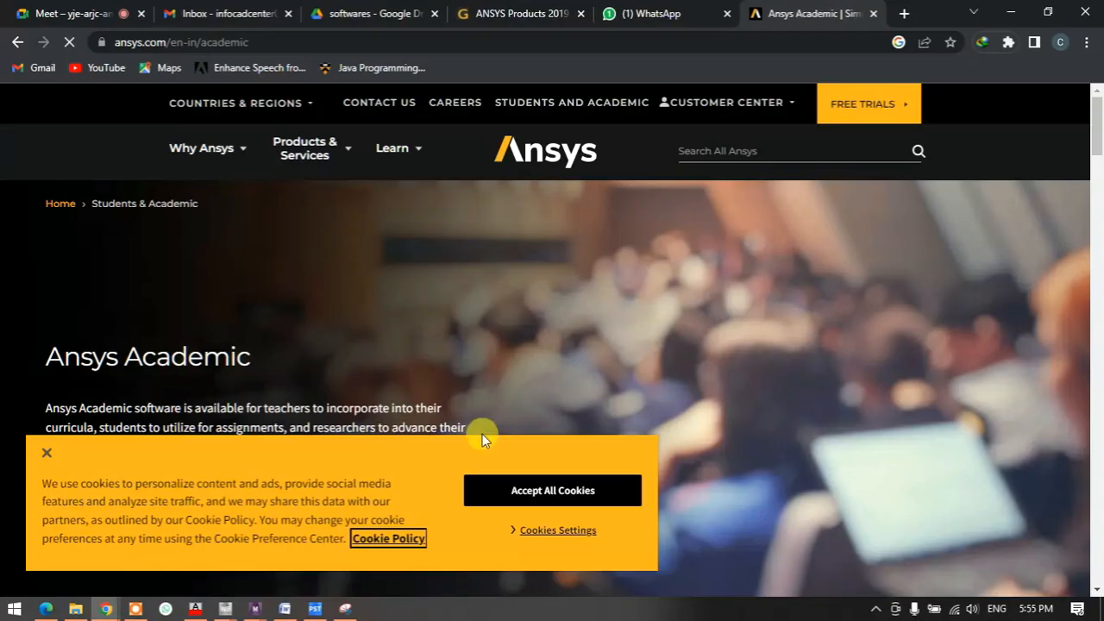
Accept all cookies on the Ansys Academic website and open its Students section
scroll(482, 434, down, 8)
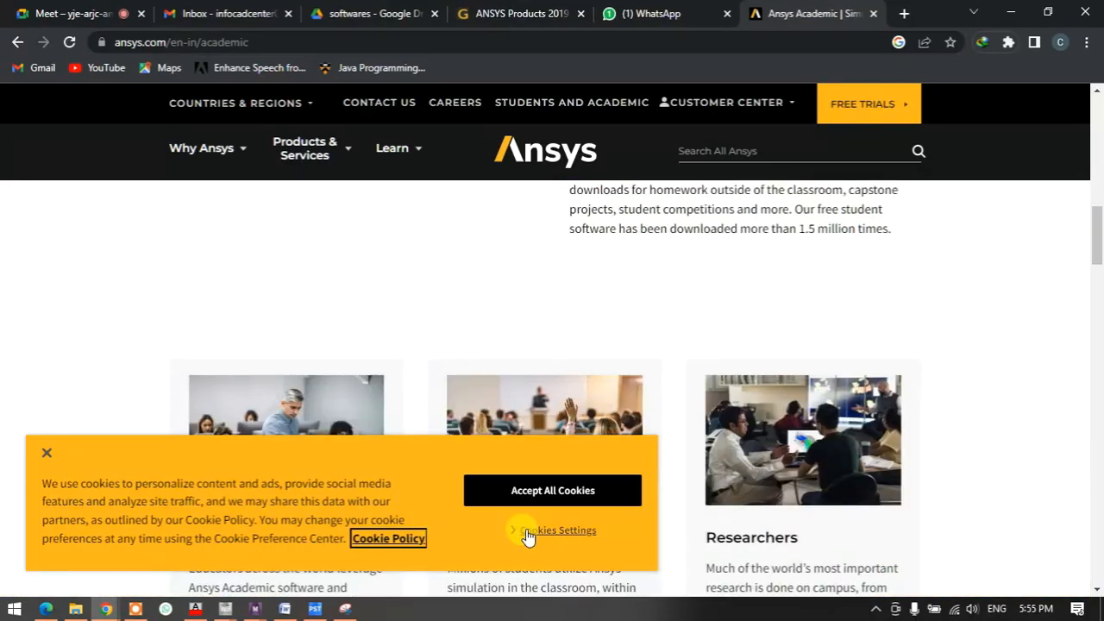
click(552, 493)
scroll(496, 479, down, 1)
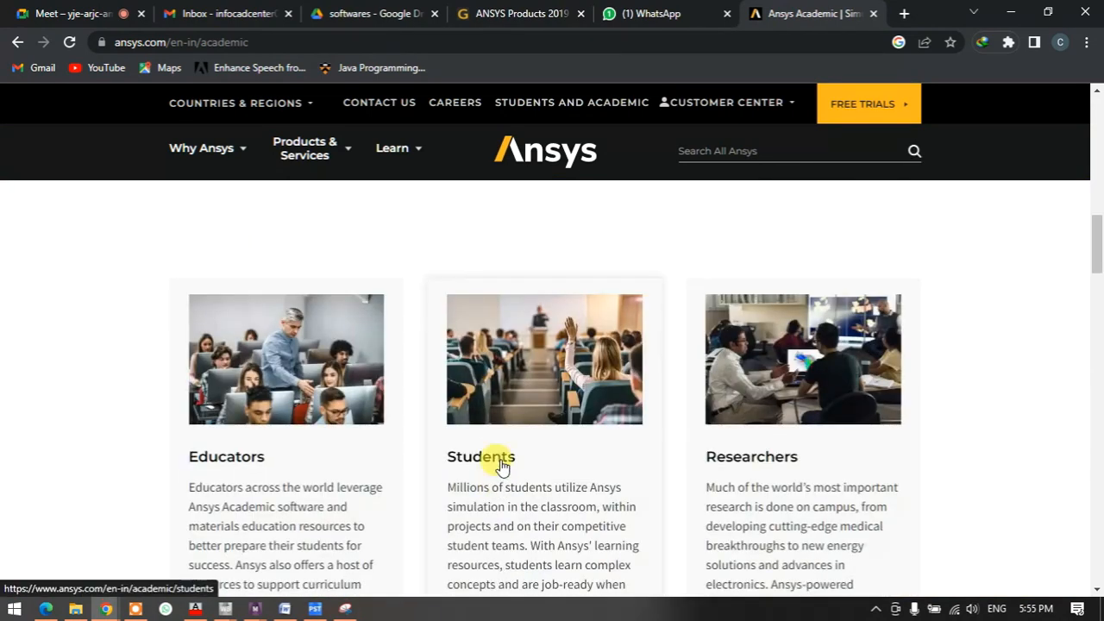
click(493, 464)
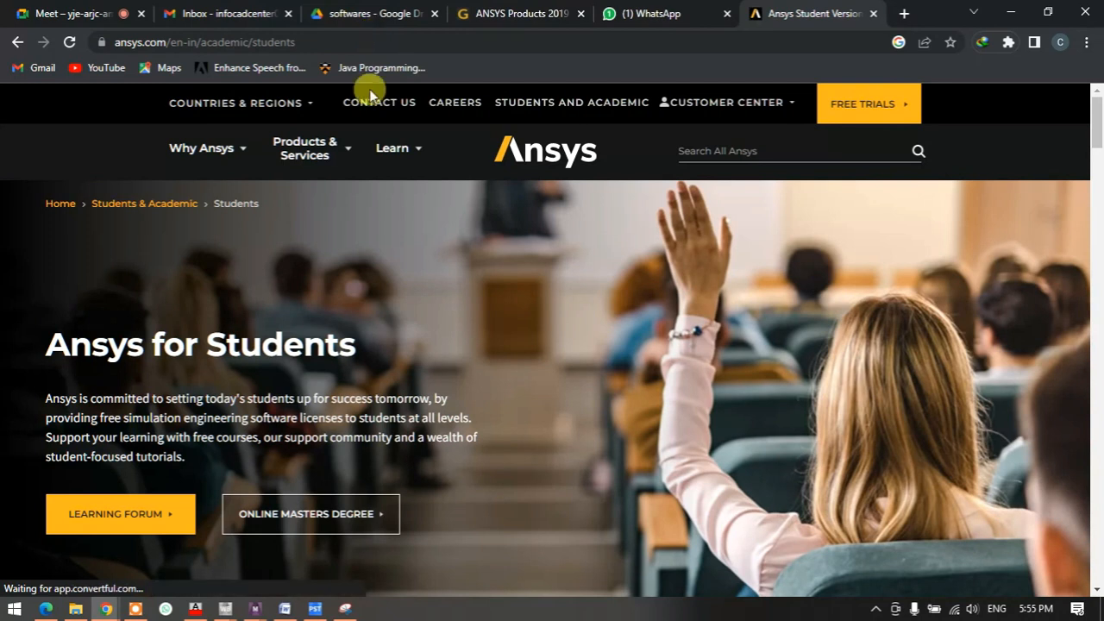
Open the Ansys Student free software page, select its web address and review the Ansys Student 2023 R1 download information
scroll(271, 365, down, 8)
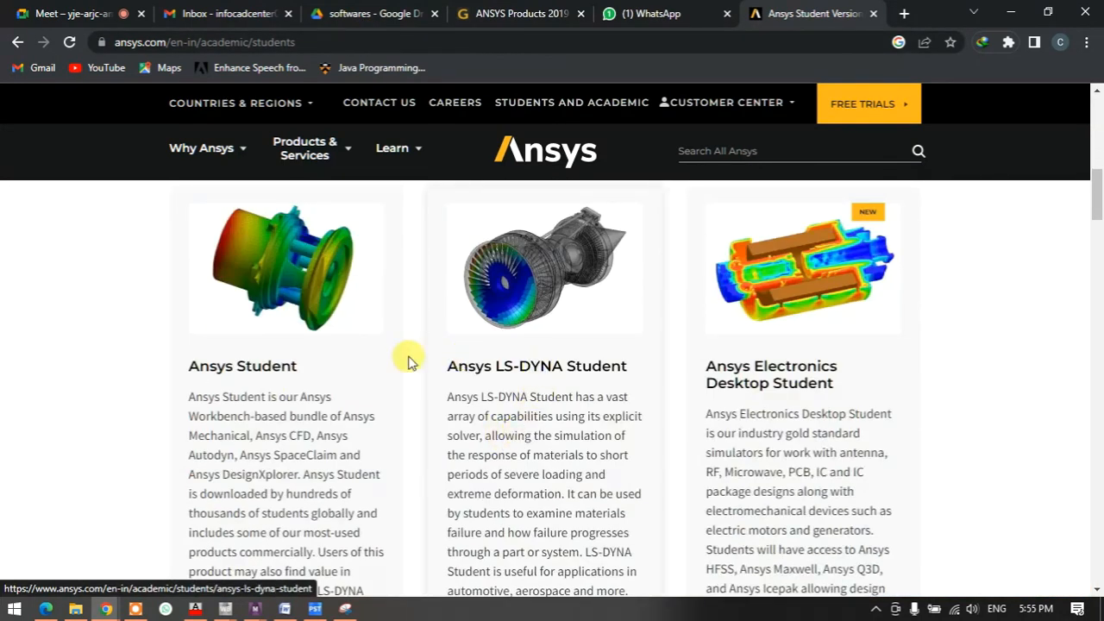
click(291, 364)
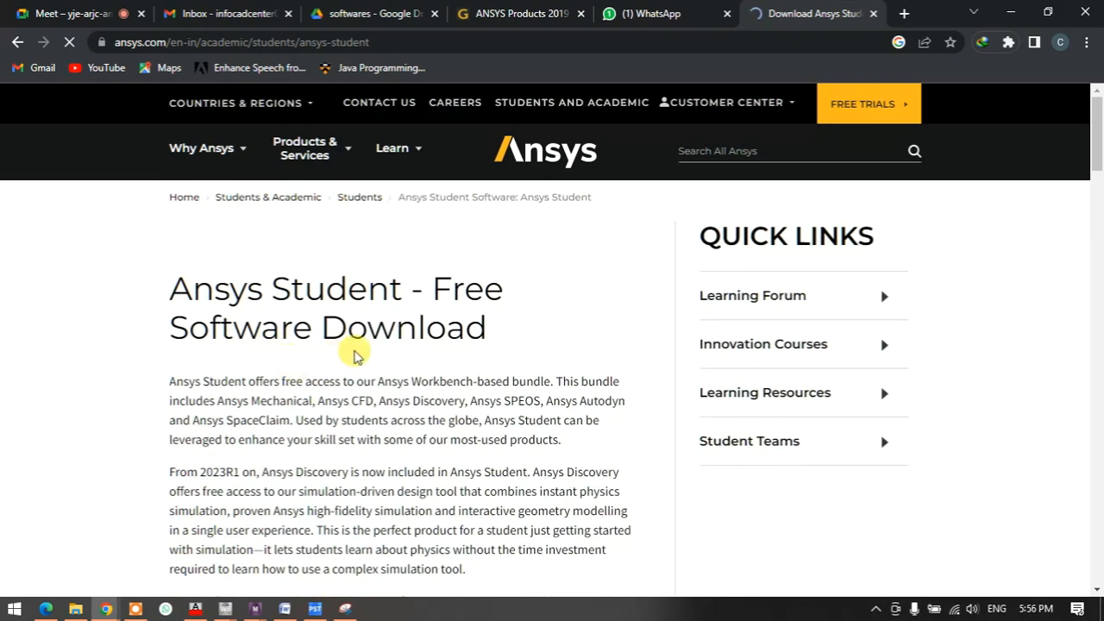
scroll(352, 356, down, 3)
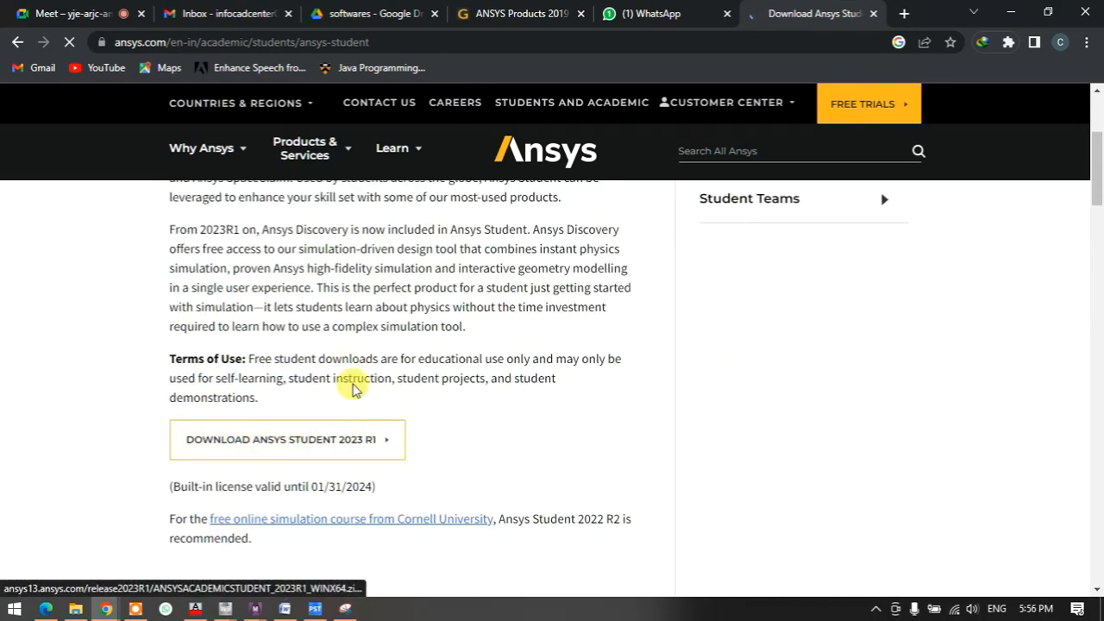
click(394, 39)
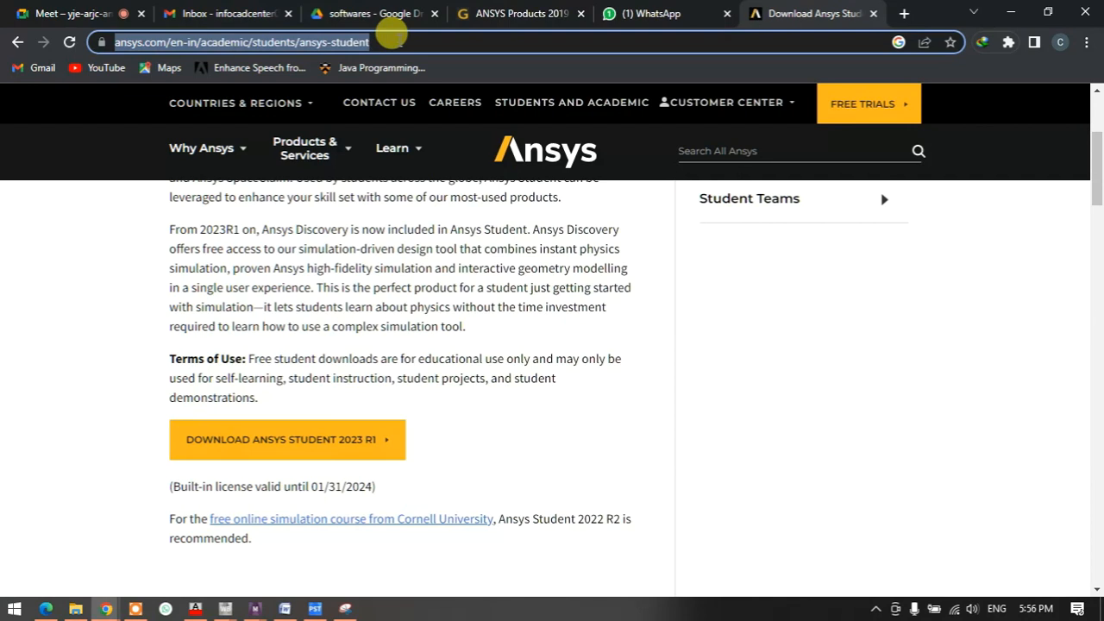
click(337, 452)
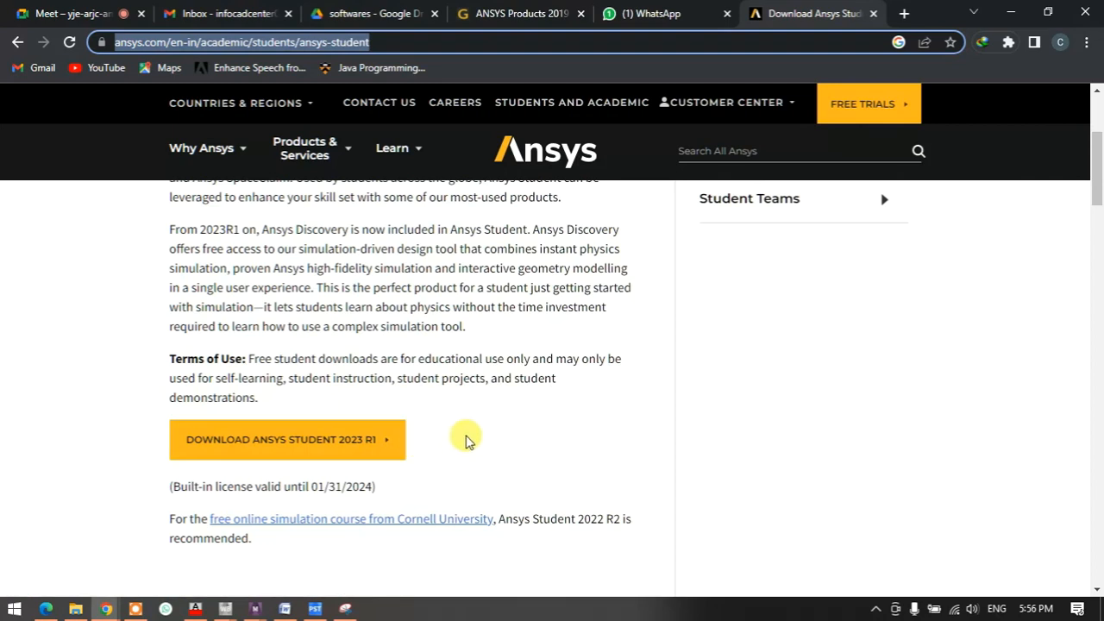
scroll(466, 435, up, 3)
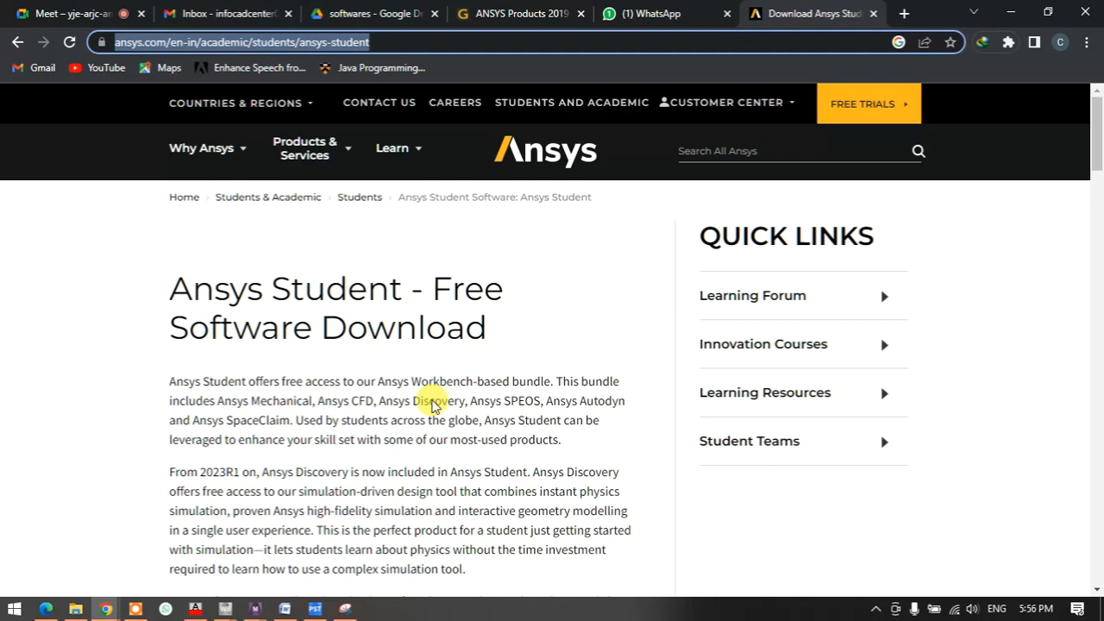
scroll(436, 403, down, 2)
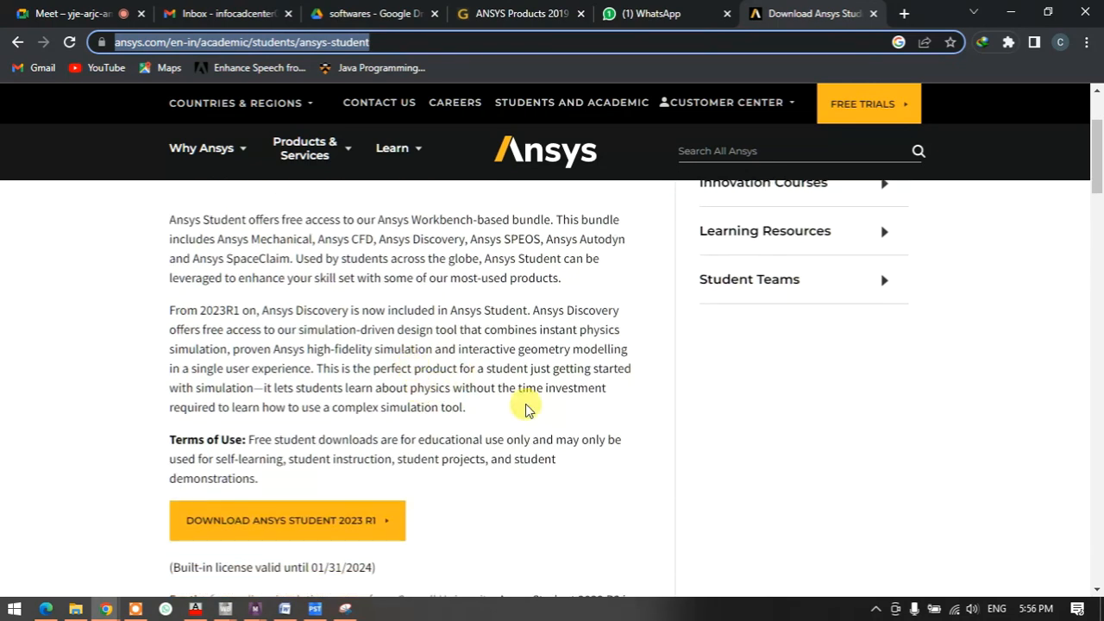